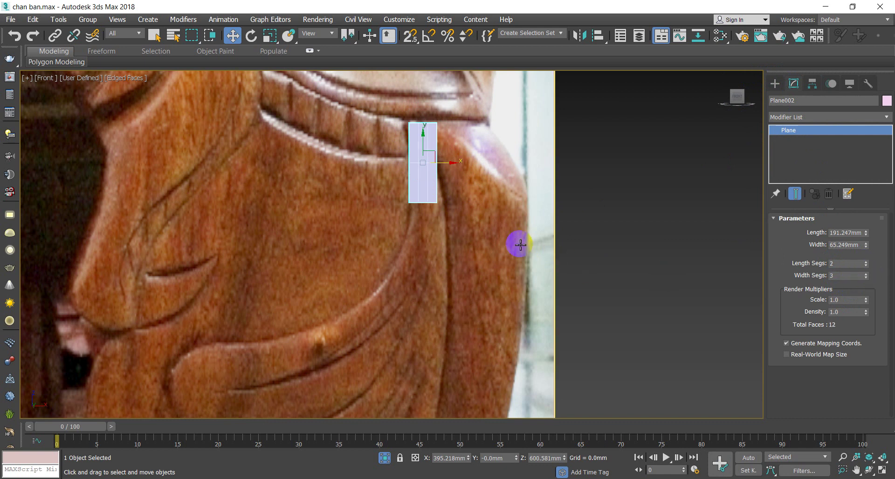
# Convert the plane to Editable Poly, shift its top vertex row left along the carving, and raise the middle row slightly
pyautogui.rightClick(426, 150)
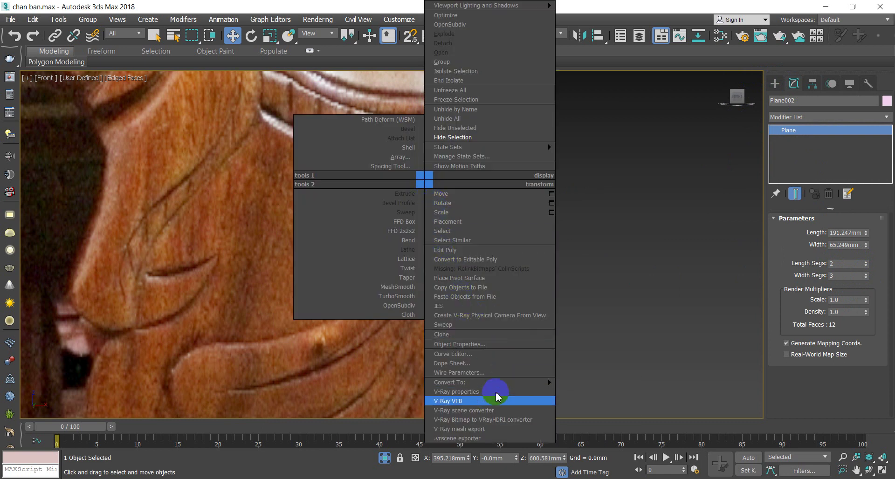
pyautogui.click(489, 259)
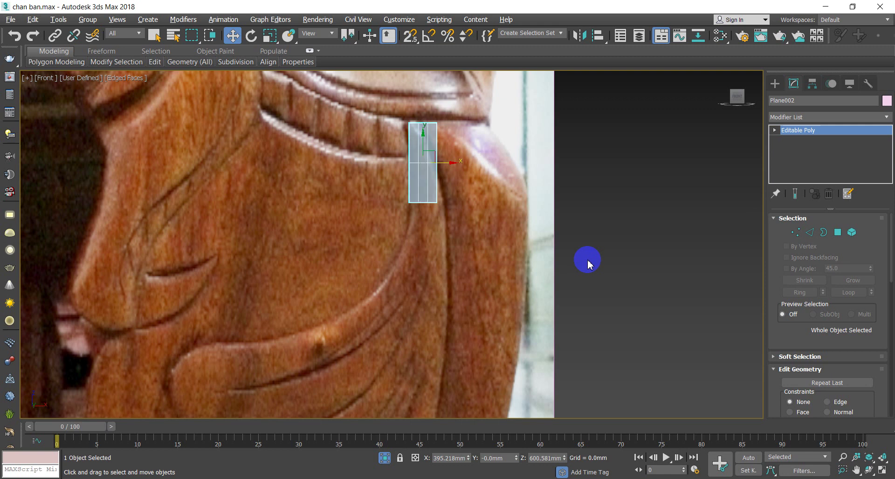
pyautogui.scroll(5, 426, 186)
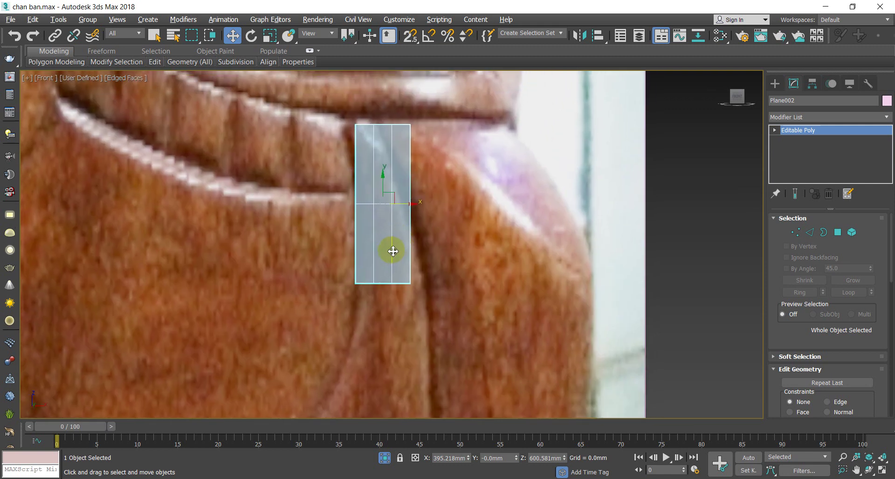
pyautogui.click(795, 232)
pyautogui.moveTo(317, 103); pyautogui.dragTo(381, 126)
pyautogui.moveTo(357, 213); pyautogui.dragTo(428, 251)
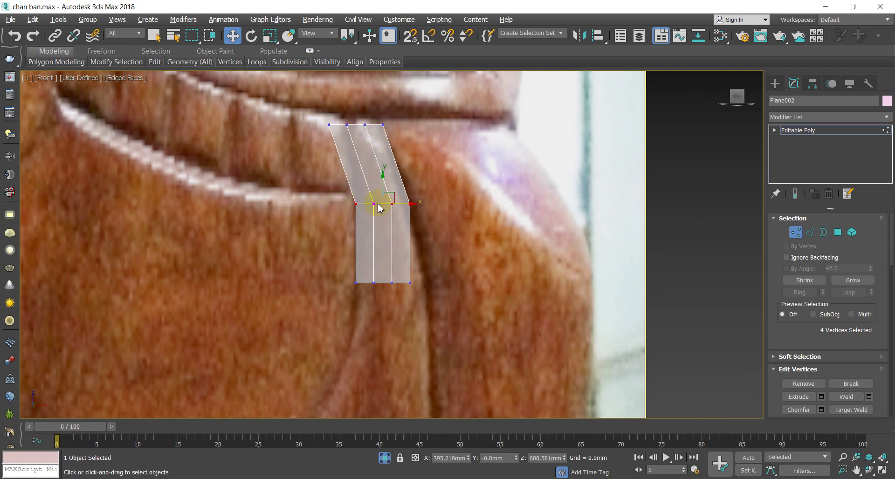
pyautogui.moveTo(381, 186); pyautogui.dragTo(374, 172)
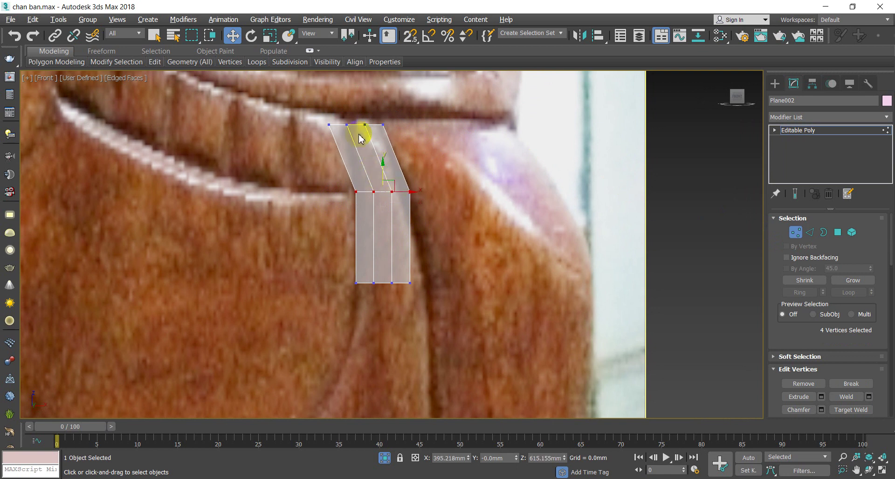
# Scale the middle vertex row to about 72% in width, then narrow the top row and reposition it at the groove's start
pyautogui.click(269, 36)
pyautogui.moveTo(416, 192); pyautogui.dragTo(405, 192)
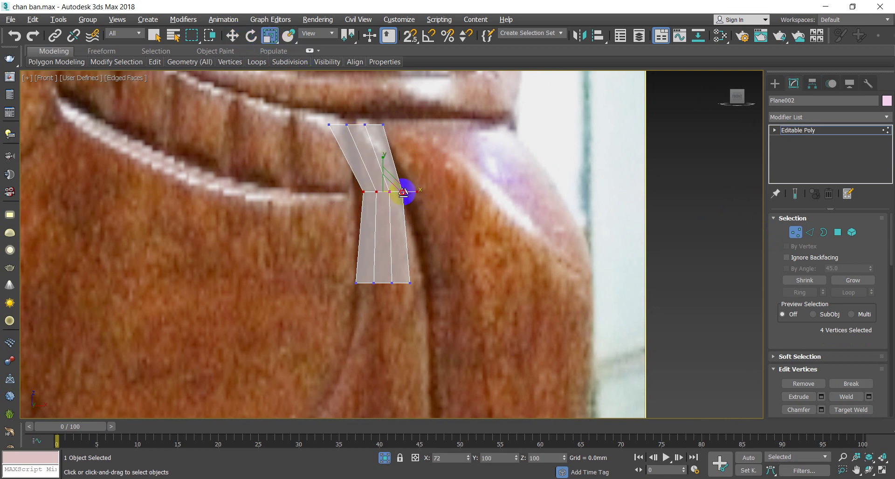
pyautogui.moveTo(301, 107); pyautogui.dragTo(362, 108)
pyautogui.click(237, 37)
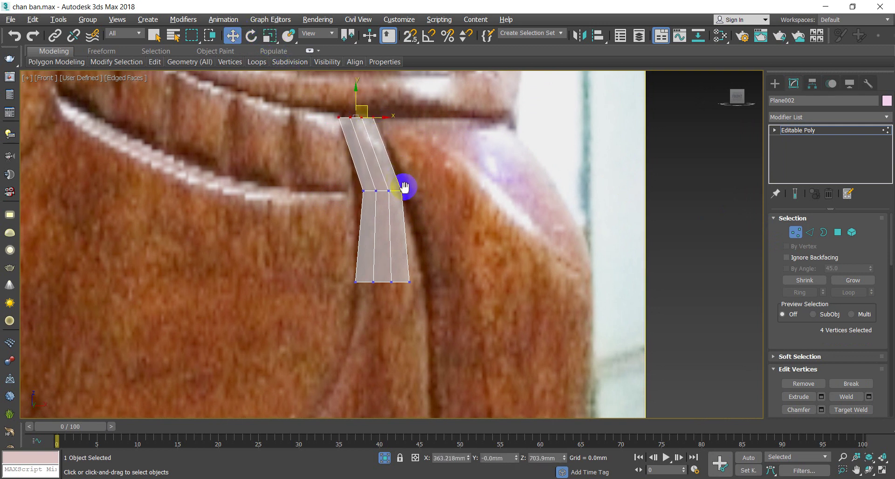
# Reposition the middle and bottom vertex rows along the carved band and widen the bottom row to match its outline
pyautogui.moveTo(406, 190); pyautogui.dragTo(397, 155, button='middle')
pyautogui.moveTo(343, 139); pyautogui.dragTo(401, 203)
pyautogui.moveTo(329, 206); pyautogui.dragTo(410, 245)
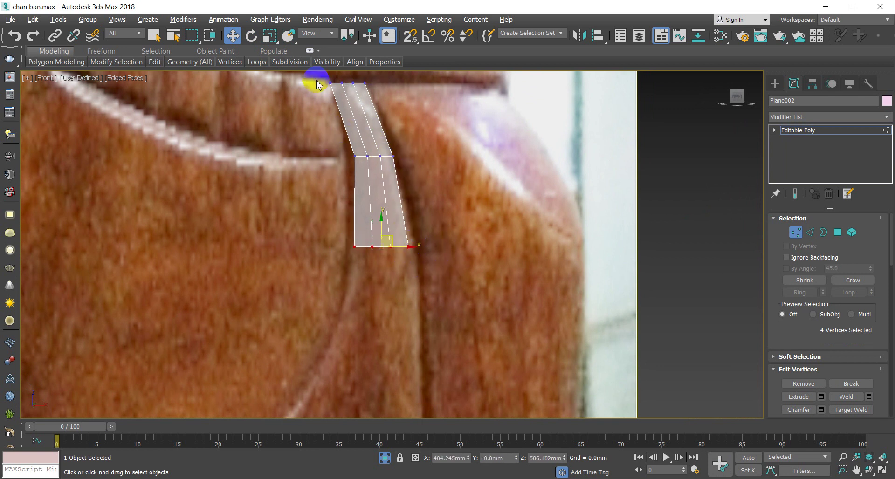
pyautogui.click(270, 35)
pyautogui.moveTo(410, 246); pyautogui.dragTo(422, 248)
pyautogui.moveTo(426, 266); pyautogui.dragTo(427, 230, button='middle')
pyautogui.scroll(-2, 427, 230)
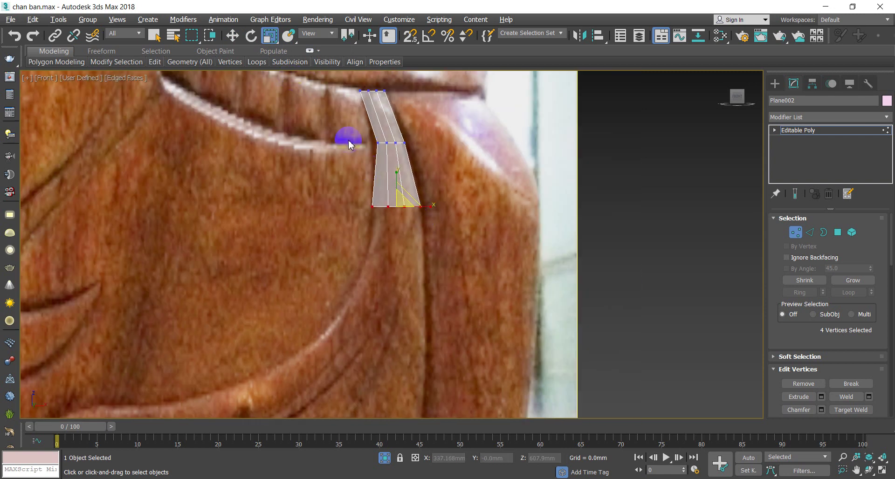
# Extrude the strip's three bottom edges downward by copying them and scale the new edges to about 120% along X
pyautogui.press('2')
pyautogui.moveTo(350, 188); pyautogui.dragTo(471, 245)
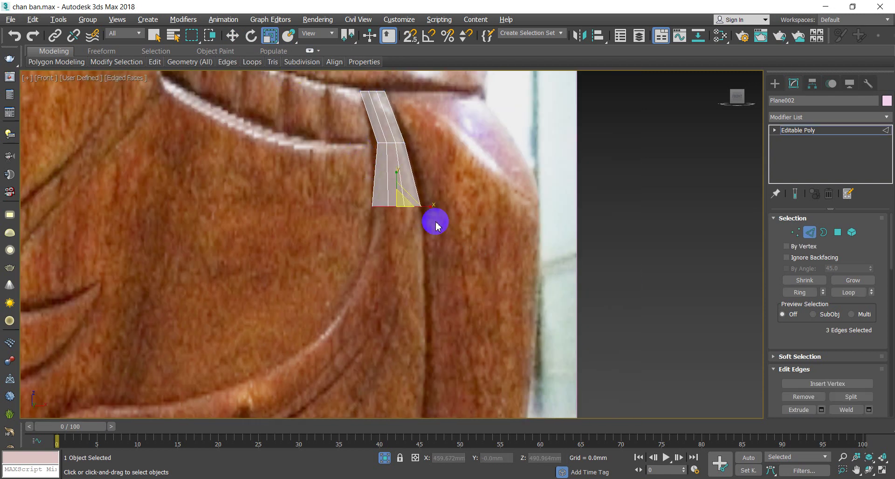
pyautogui.press('w')
pyautogui.scroll(5, 401, 158)
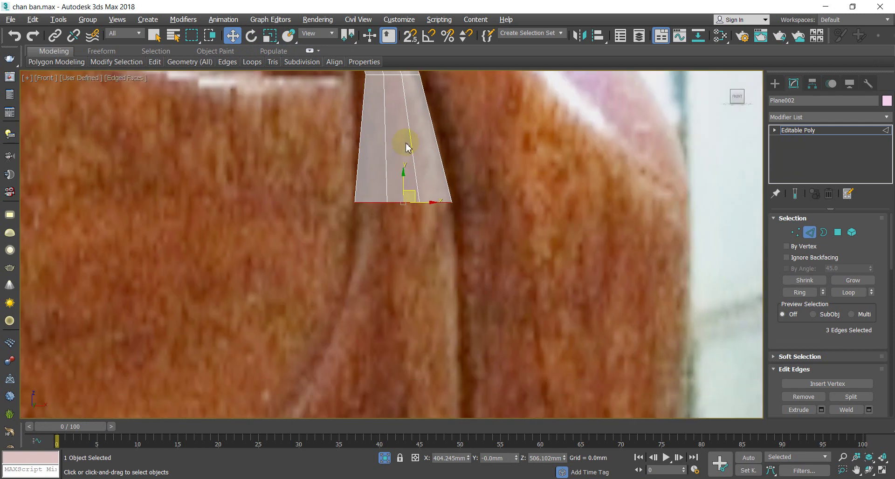
pyautogui.keyDown('shift'); pyautogui.moveTo(405, 188); pyautogui.dragTo(403, 273); pyautogui.keyUp('shift')
pyautogui.click(269, 35)
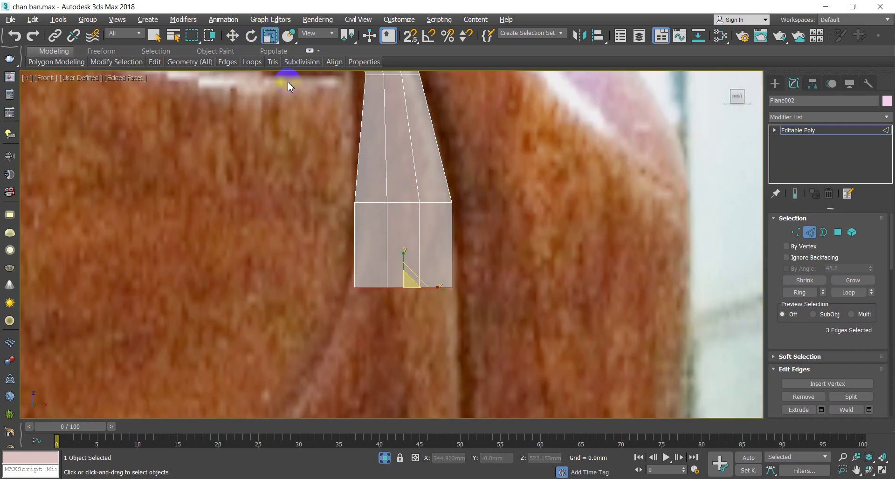
pyautogui.moveTo(437, 288); pyautogui.dragTo(447, 289)
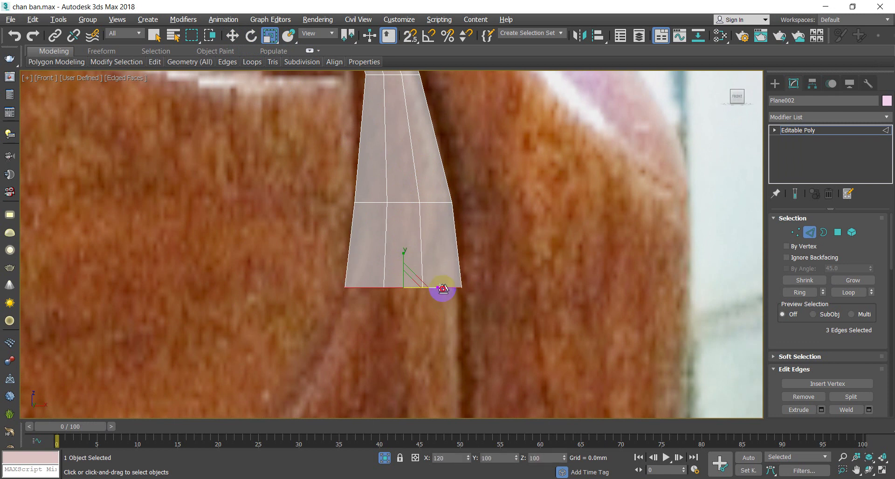
# Extend the strip with another segment below, widen its bottom edges, and shift them down-left along the carved band
pyautogui.scroll(-5, 442, 288)
pyautogui.click(232, 35)
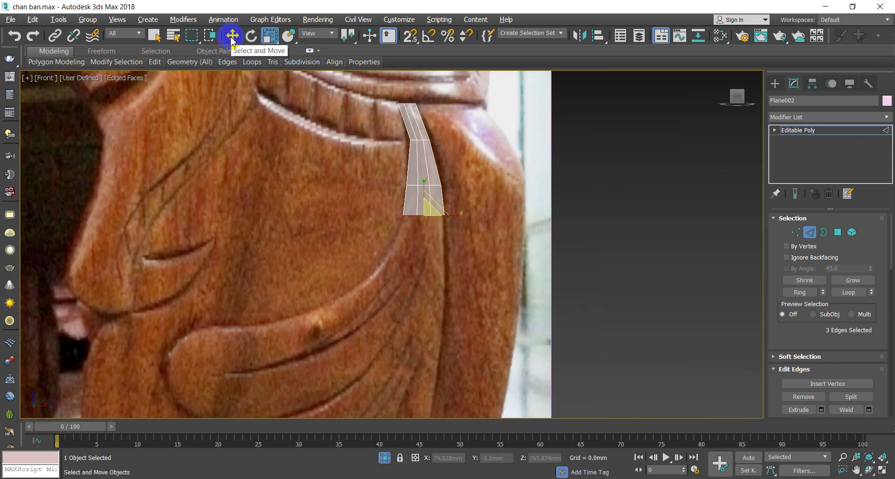
pyautogui.keyDown('shift'); pyautogui.moveTo(427, 198); pyautogui.dragTo(412, 227); pyautogui.keyUp('shift')
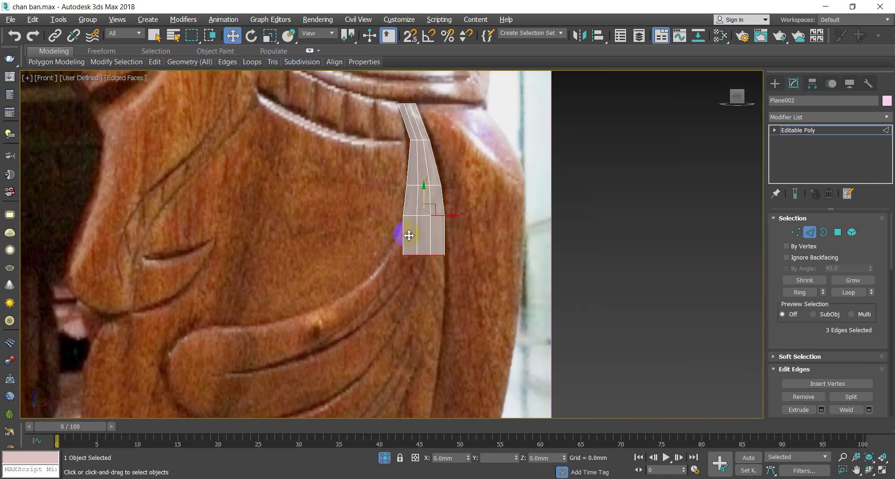
pyautogui.click(270, 36)
pyautogui.moveTo(453, 255); pyautogui.dragTo(459, 254)
pyautogui.click(232, 36)
pyautogui.moveTo(425, 236); pyautogui.dragTo(423, 245)
# Extrude the bottom edges down-left along the curve and nudge the right-hand vertex above the new row onto the outline
pyautogui.moveTo(436, 291); pyautogui.dragTo(439, 225, button='middle')
pyautogui.scroll(2, 439, 223)
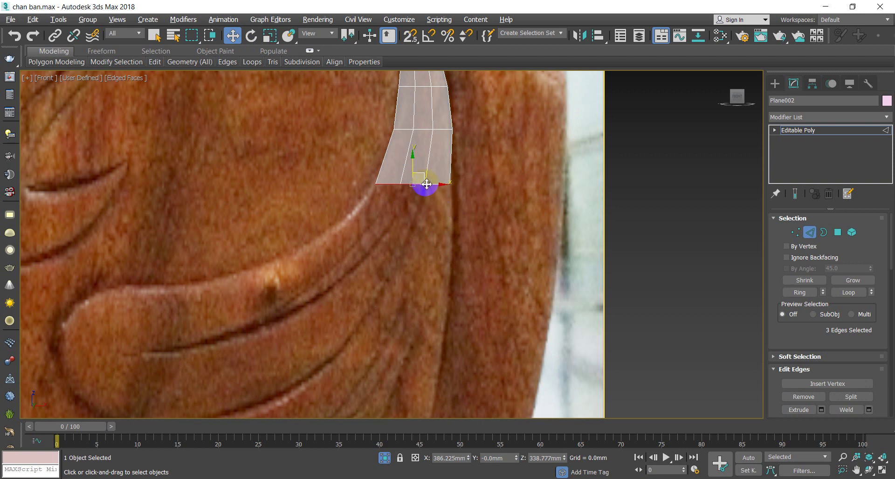
pyautogui.keyDown('shift'); pyautogui.moveTo(423, 175); pyautogui.dragTo(390, 214); pyautogui.keyUp('shift')
pyautogui.scroll(2, 412, 226)
pyautogui.moveTo(472, 173); pyautogui.dragTo(460, 159)
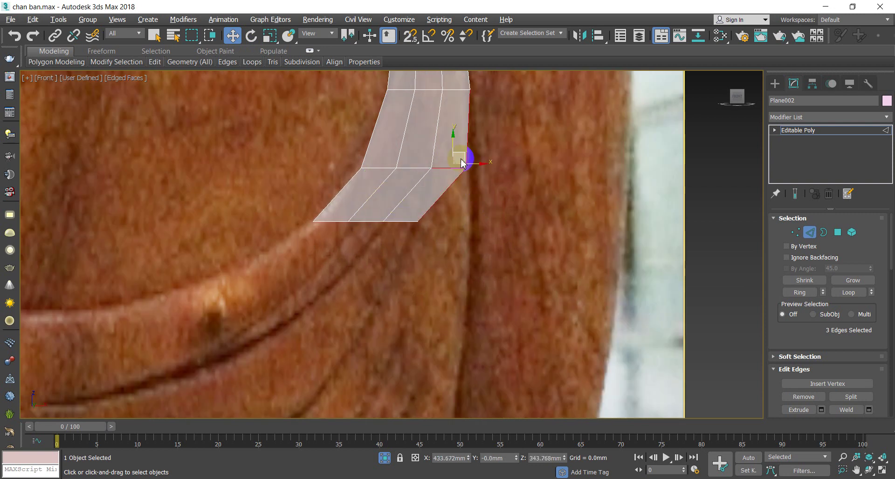
pyautogui.press('1')
pyautogui.moveTo(513, 183); pyautogui.dragTo(465, 161)
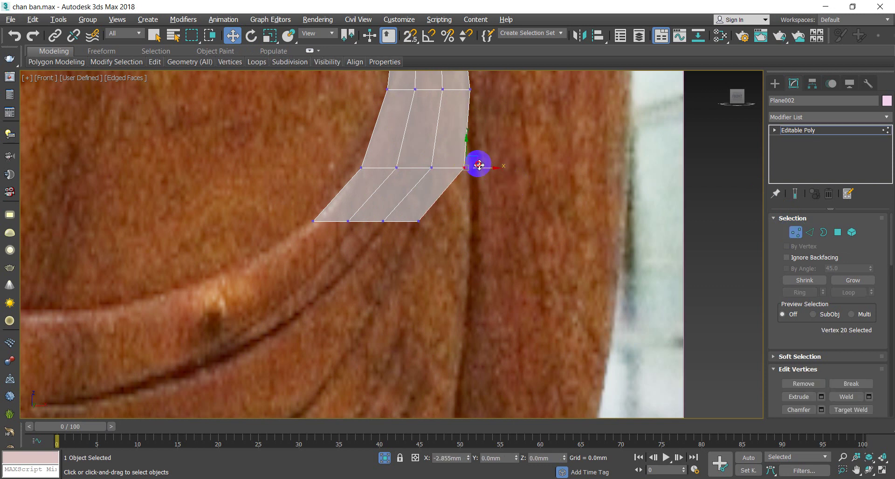
# Move the bottom row's right corner vertex and its neighbour right so the row spans to the dark groove
pyautogui.scroll(-2, 479, 165)
pyautogui.moveTo(468, 184); pyautogui.dragTo(475, 142, button='middle')
pyautogui.scroll(2, 469, 145)
pyautogui.moveTo(465, 165); pyautogui.dragTo(519, 159)
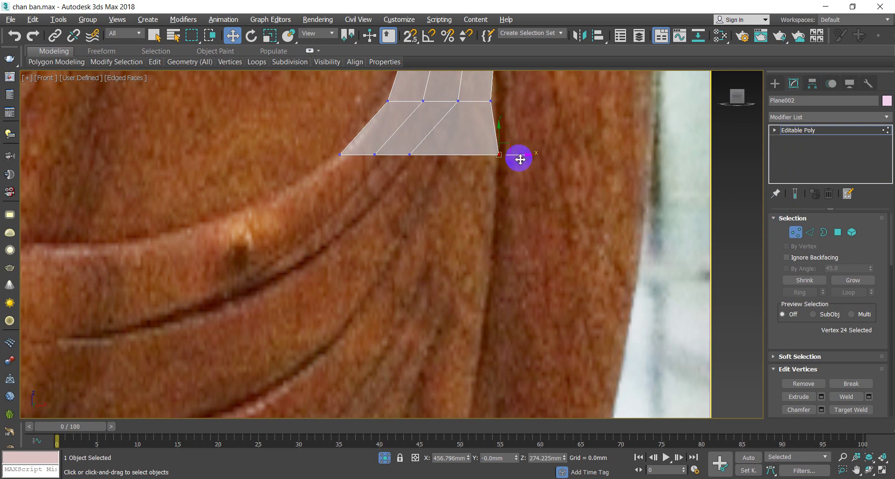
pyautogui.moveTo(430, 164); pyautogui.dragTo(468, 161, button='middle')
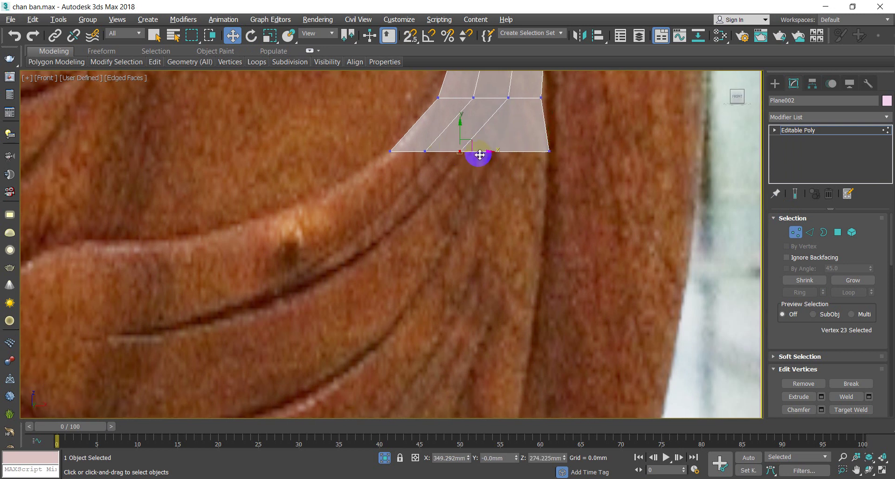
pyautogui.scroll(-2, 457, 186)
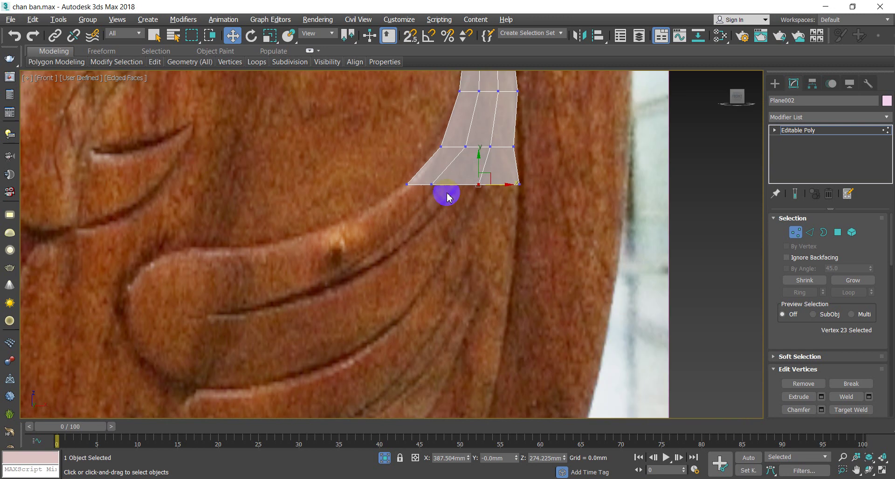
# Extrude the two leftmost bottom edges down-left and rotate them to face along the curved leaf shape
pyautogui.moveTo(446, 196); pyautogui.dragTo(500, 173, button='middle')
pyautogui.click(809, 232)
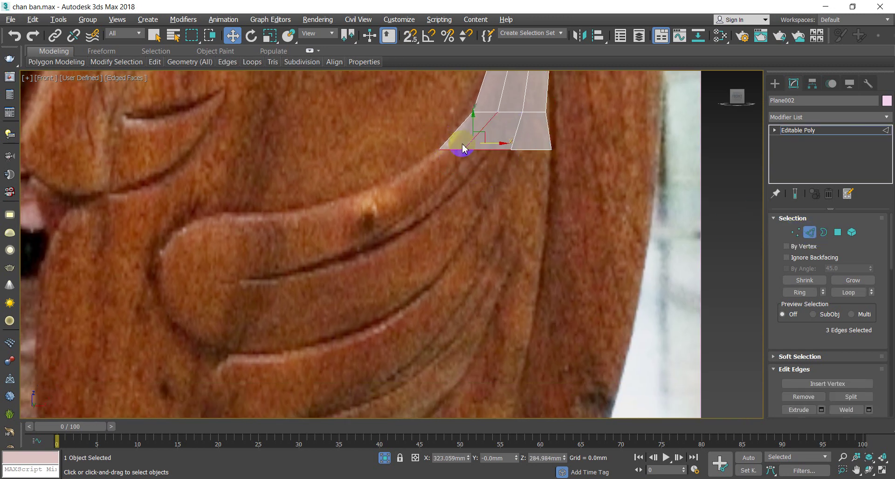
pyautogui.click(476, 151)
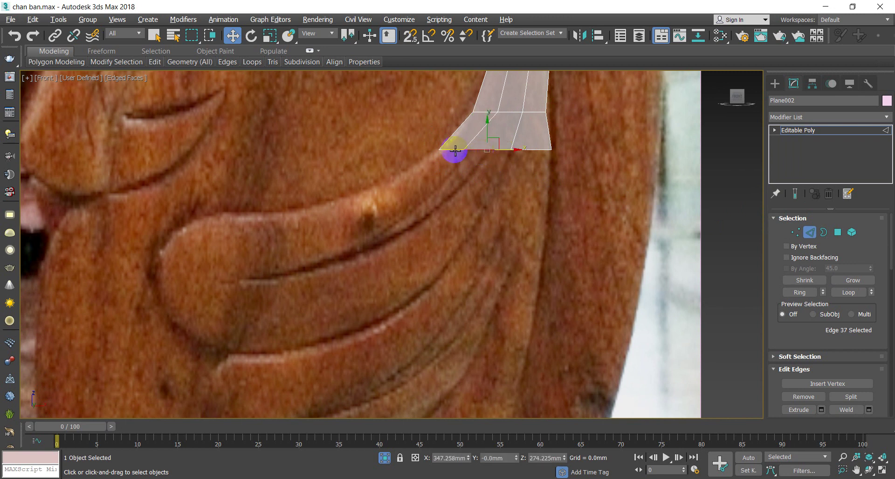
pyautogui.keyDown('shift'); pyautogui.moveTo(479, 140); pyautogui.dragTo(470, 178); pyautogui.keyUp('shift')
pyautogui.press('e')
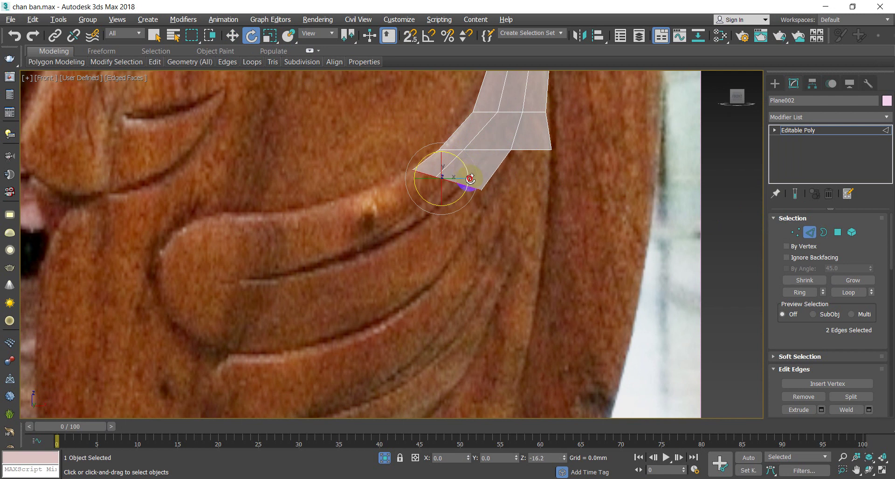
# Move the left and neighbouring vertices at the bend's start up to smooth the strip's inner curve
pyautogui.scroll(5, 444, 147)
pyautogui.moveTo(416, 130); pyautogui.dragTo(452, 163)
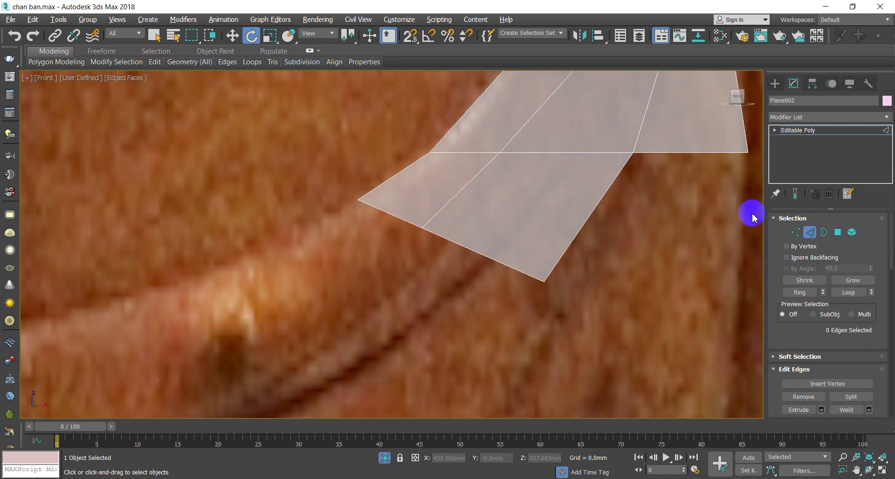
pyautogui.click(794, 232)
pyautogui.press('1')
pyautogui.click(429, 152)
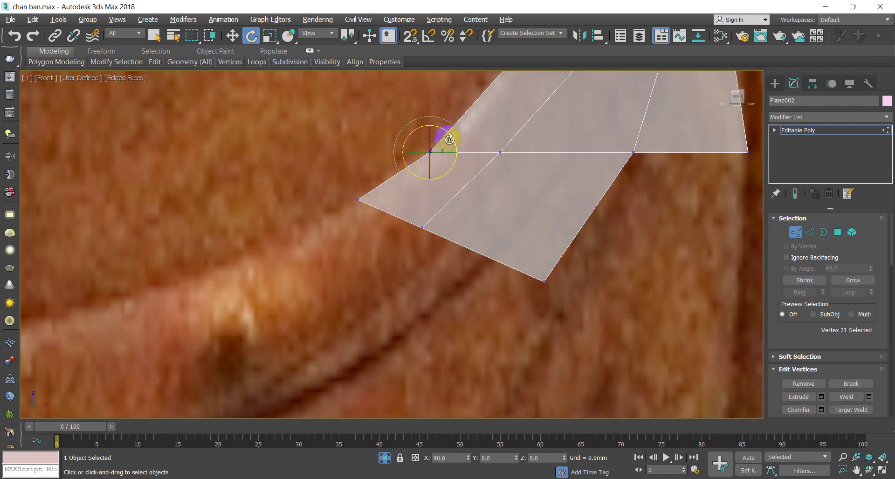
pyautogui.click(232, 35)
pyautogui.moveTo(436, 140); pyautogui.dragTo(473, 101)
pyautogui.moveTo(525, 168); pyautogui.dragTo(529, 124)
pyautogui.moveTo(453, 109); pyautogui.dragTo(488, 89)
# Adjust the new end row's outer corner and middle vertices and the inner bend vertex to even out the faces
pyautogui.scroll(-5, 496, 99)
pyautogui.moveTo(519, 147); pyautogui.dragTo(495, 183, button='middle')
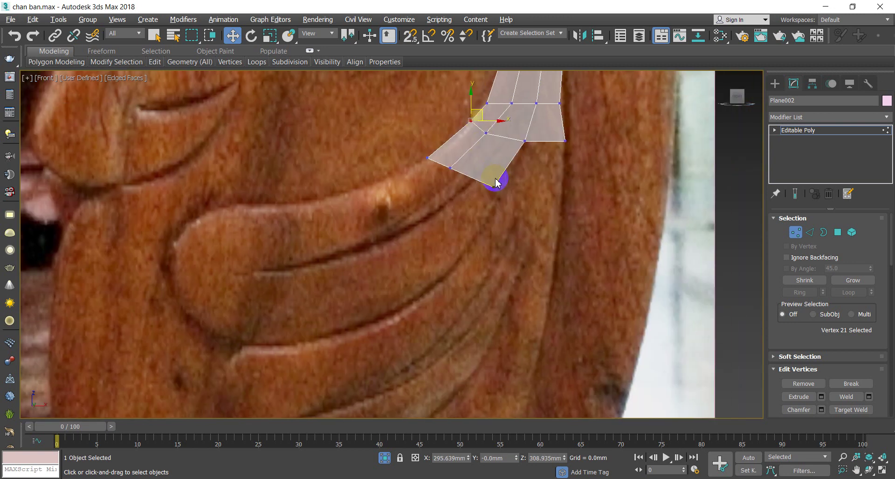
pyautogui.moveTo(492, 192); pyautogui.dragTo(516, 183)
pyautogui.click(454, 167)
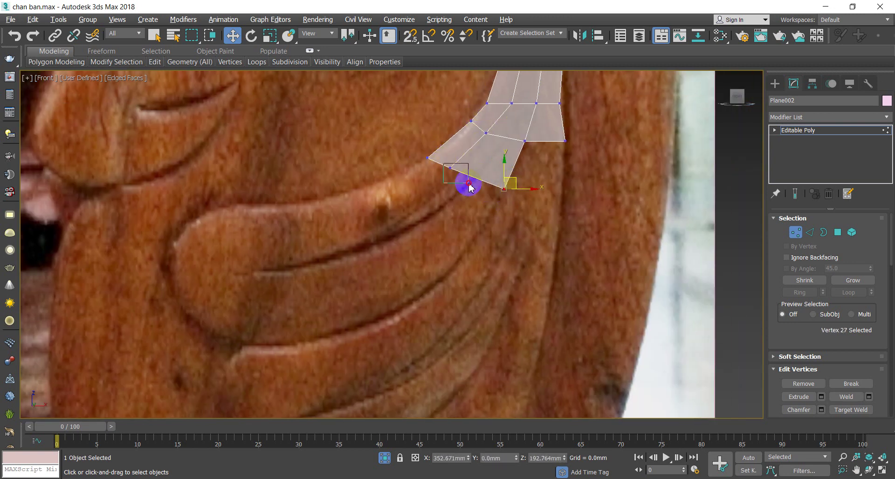
pyautogui.moveTo(462, 161); pyautogui.dragTo(476, 173)
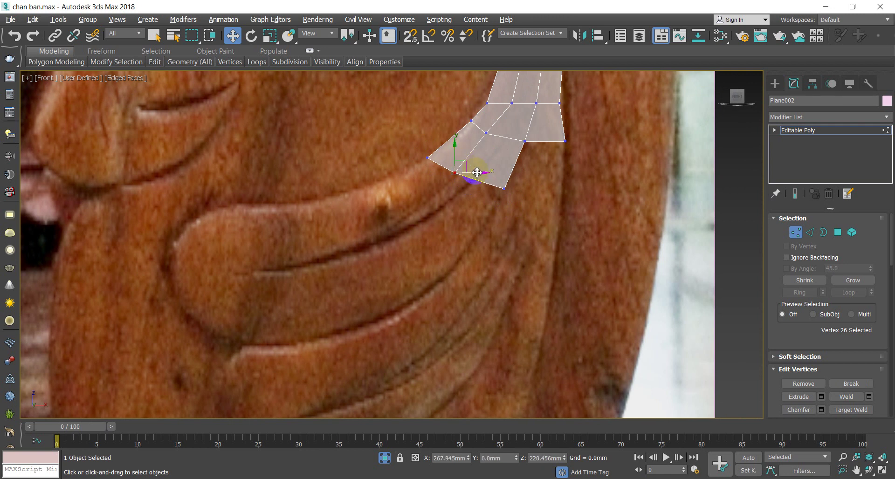
pyautogui.click(485, 129)
pyautogui.moveTo(497, 129); pyautogui.dragTo(499, 130)
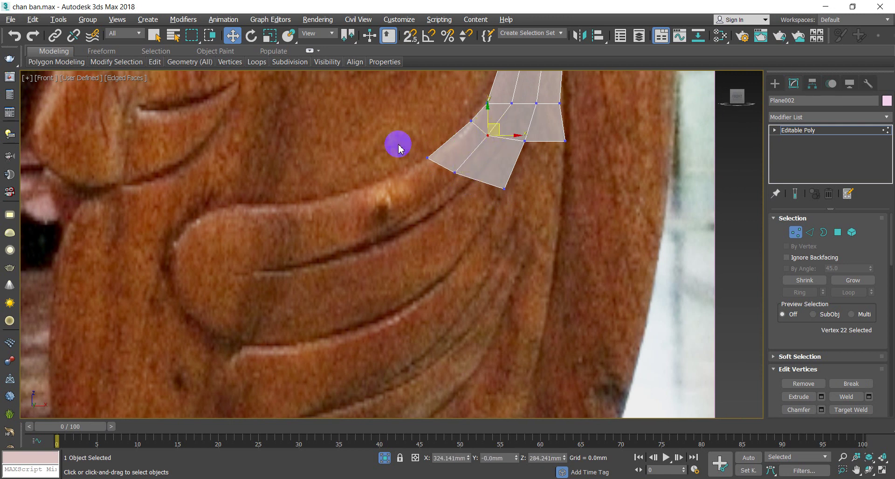
# Select both end edges of the curved branch and extrude them further down-left along the carved leaf
pyautogui.press('2')
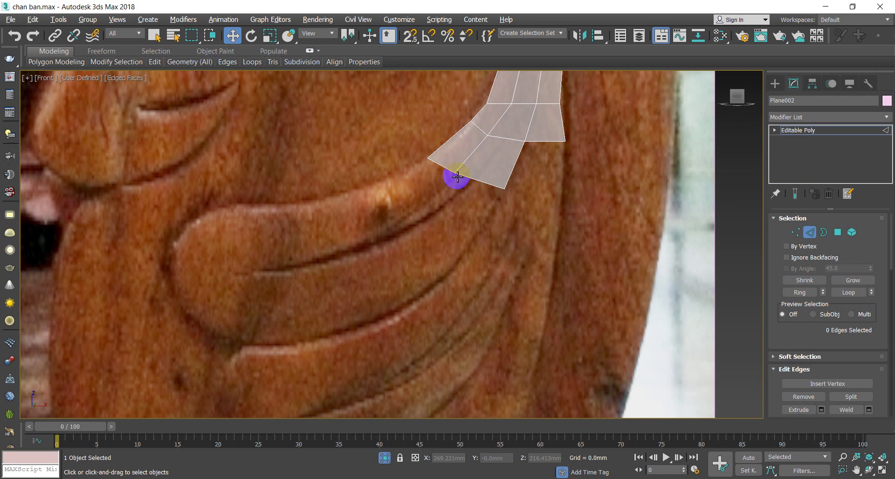
pyautogui.click(460, 180)
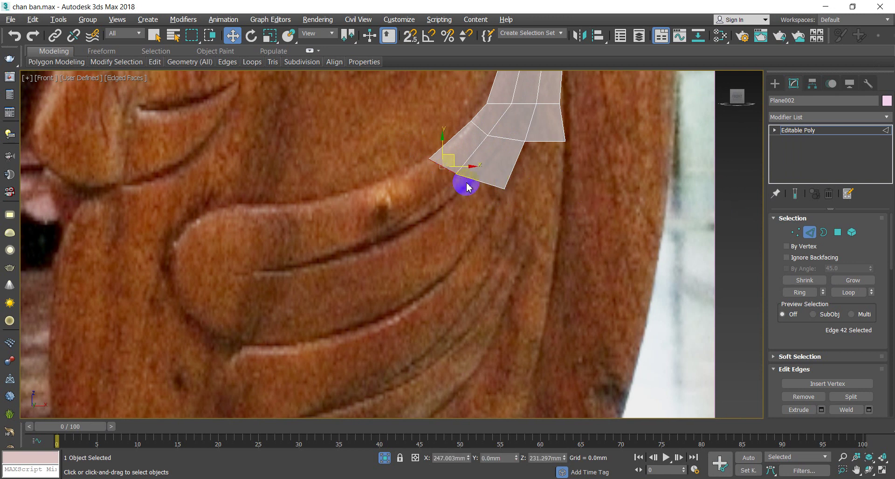
pyautogui.keyDown('ctrl'); pyautogui.click(474, 181); pyautogui.keyUp('ctrl')
pyautogui.keyDown('shift'); pyautogui.moveTo(474, 168); pyautogui.dragTo(420, 195); pyautogui.keyUp('shift')
# Adjust the end row's lower corner vertex to the leaf outline and extrude both end edges further down-left
pyautogui.click(795, 232)
pyautogui.moveTo(449, 205); pyautogui.dragTo(483, 229)
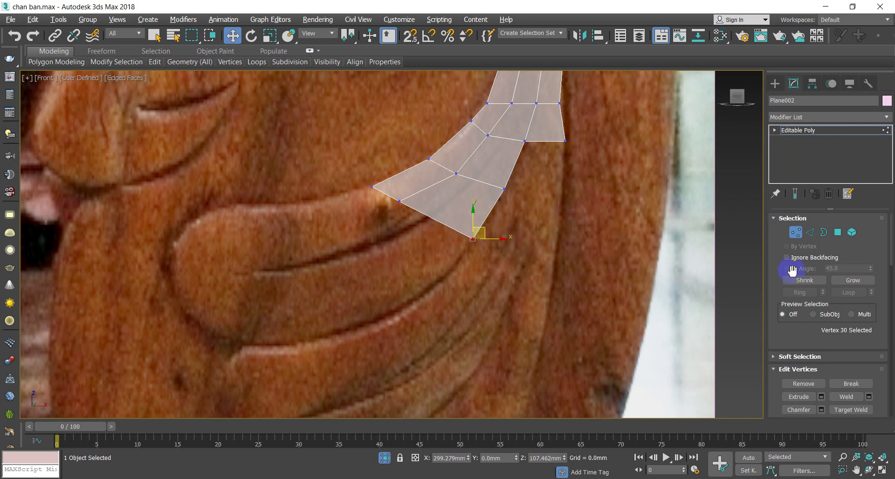
pyautogui.click(252, 36)
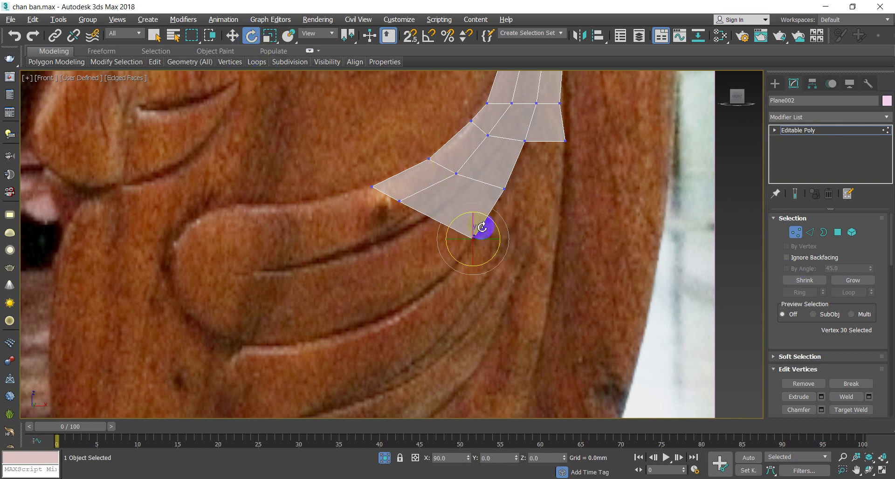
pyautogui.click(810, 232)
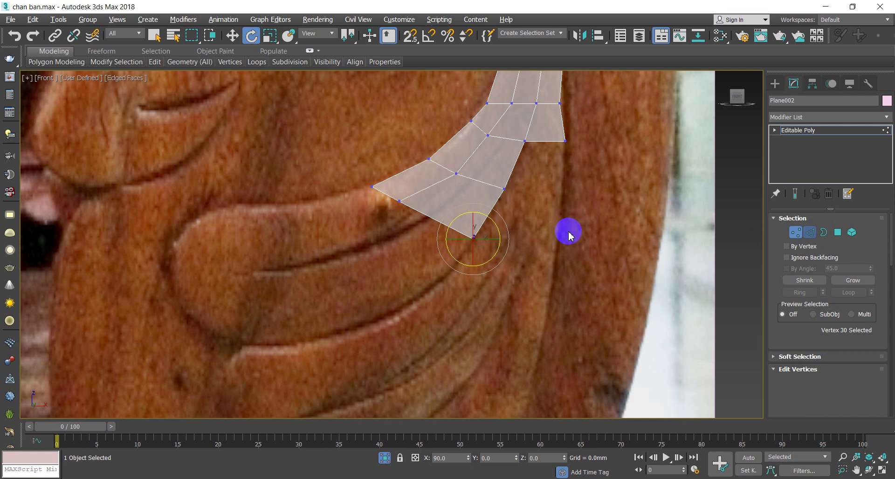
pyautogui.doubleClick(464, 233)
pyautogui.click(232, 37)
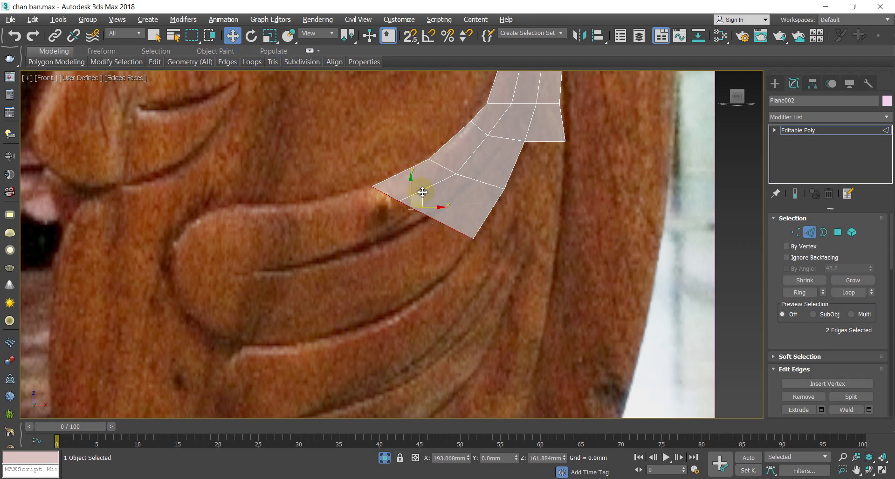
pyautogui.keyDown('shift'); pyautogui.moveTo(422, 198); pyautogui.dragTo(360, 231); pyautogui.keyUp('shift')
# Spread the new end row's three vertices to the leaf's width and shift the previous row's middle vertex outward
pyautogui.click(795, 232)
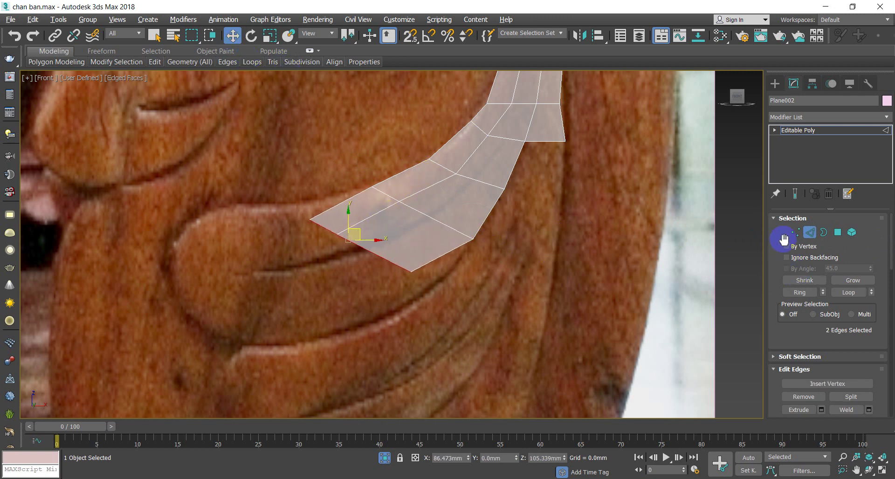
pyautogui.click(310, 219)
pyautogui.moveTo(315, 210); pyautogui.dragTo(308, 194)
pyautogui.click(410, 271)
pyautogui.moveTo(422, 262); pyautogui.dragTo(421, 290)
pyautogui.click(337, 233)
pyautogui.moveTo(396, 193); pyautogui.dragTo(420, 200)
pyautogui.moveTo(354, 243); pyautogui.dragTo(356, 237)
pyautogui.moveTo(391, 205); pyautogui.dragTo(420, 214)
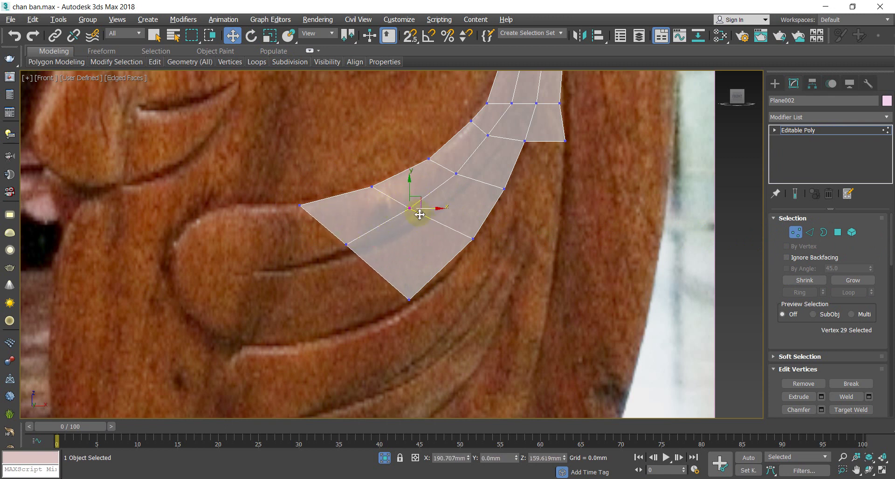
# Extrude both end edges three more times down-left to reach the rounded tip of the carved leaf
pyautogui.click(292, 182)
pyautogui.click(812, 228)
pyautogui.press('2')
pyautogui.moveTo(363, 244)
pyautogui.keyDown('shift'); pyautogui.mouseDown()
pyautogui.moveTo(295, 240)
pyautogui.moveTo(253, 254)
pyautogui.moveTo(294, 261)
pyautogui.moveTo(244, 250)
pyautogui.moveTo(185, 299)
pyautogui.mouseUp(); pyautogui.keyUp('shift')
pyautogui.click(260, 59)
pyautogui.click(268, 35)
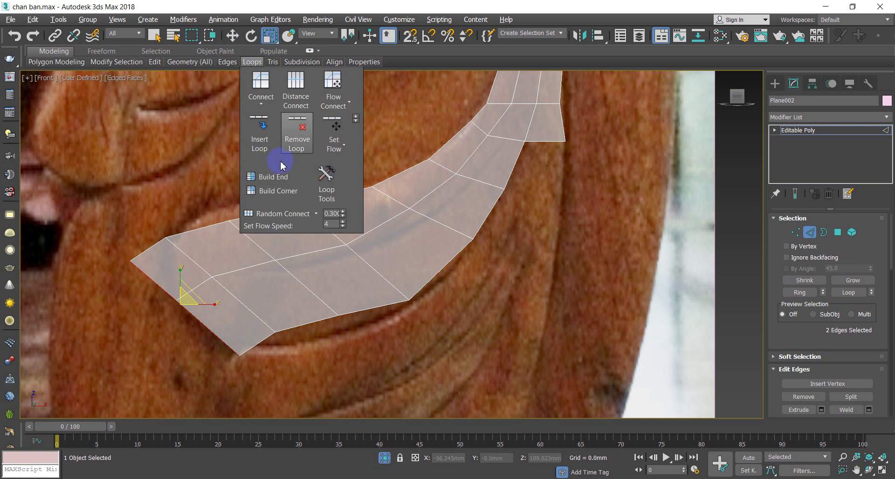
pyautogui.click(479, 305)
# Move the vertices of the last rows so the strip's end follows the rounded outline of the leaf tip
pyautogui.click(796, 232)
pyautogui.click(239, 354)
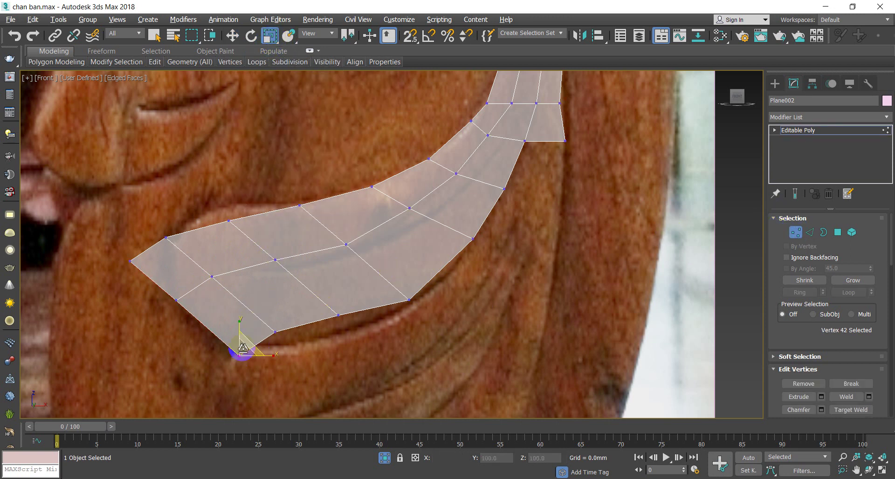
pyautogui.press('w')
pyautogui.moveTo(247, 343); pyautogui.dragTo(234, 322)
pyautogui.click(174, 300)
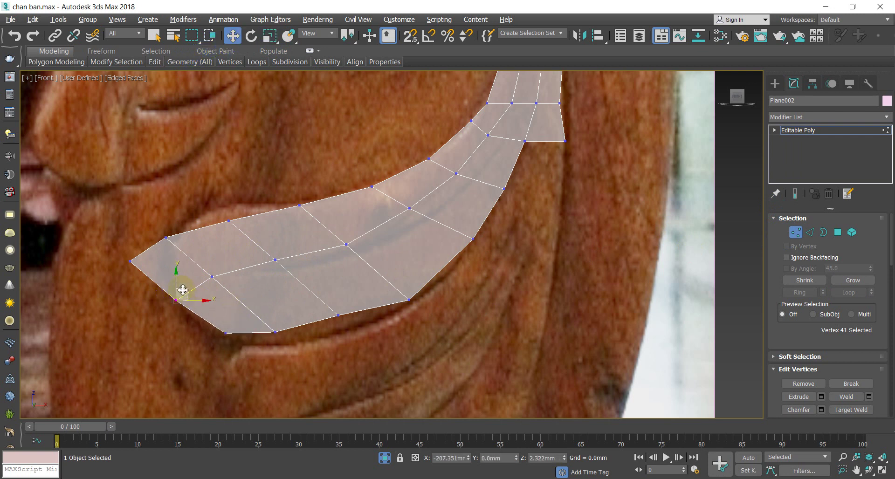
pyautogui.moveTo(127, 249); pyautogui.dragTo(147, 279)
pyautogui.moveTo(138, 251); pyautogui.dragTo(169, 263)
pyautogui.click(166, 238)
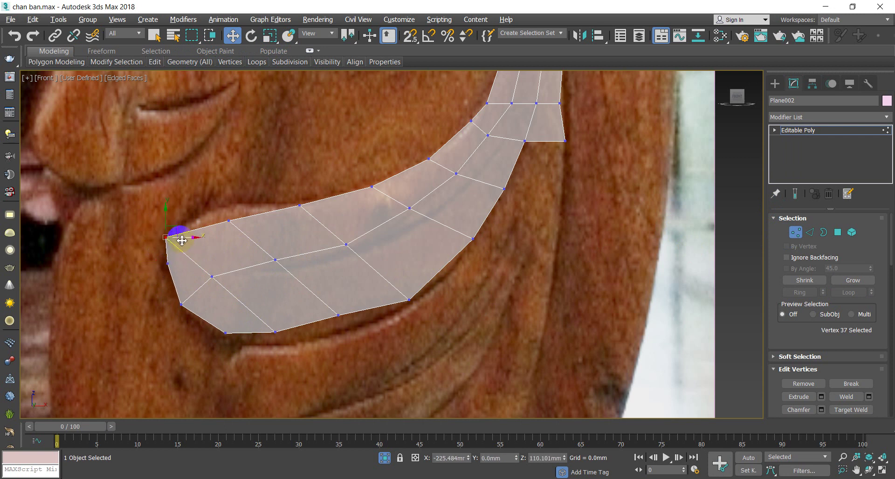
pyautogui.moveTo(179, 229); pyautogui.dragTo(239, 198)
pyautogui.click(228, 221)
# Move the vertices along the branch's lower border out to the carved edge, from the tip back towards the bend
pyautogui.moveTo(332, 335); pyautogui.dragTo(325, 256, button='middle')
pyautogui.scroll(-2, 325, 256)
pyautogui.click(293, 250)
pyautogui.scroll(5, 293, 250)
pyautogui.moveTo(280, 245); pyautogui.dragTo(278, 274)
pyautogui.click(403, 232)
pyautogui.moveTo(416, 232); pyautogui.dragTo(416, 256)
pyautogui.moveTo(415, 255); pyautogui.dragTo(379, 290, button='middle')
pyautogui.scroll(-2, 379, 290)
pyautogui.click(437, 253)
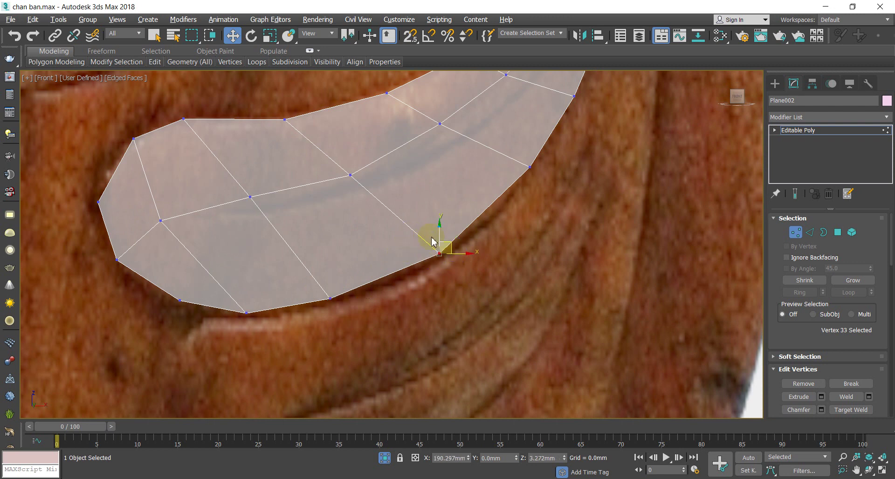
pyautogui.moveTo(444, 241); pyautogui.dragTo(448, 245)
pyautogui.moveTo(486, 231); pyautogui.dragTo(421, 272, button='middle')
pyautogui.click(461, 198)
pyautogui.click(465, 206)
pyautogui.moveTo(477, 200); pyautogui.dragTo(472, 211)
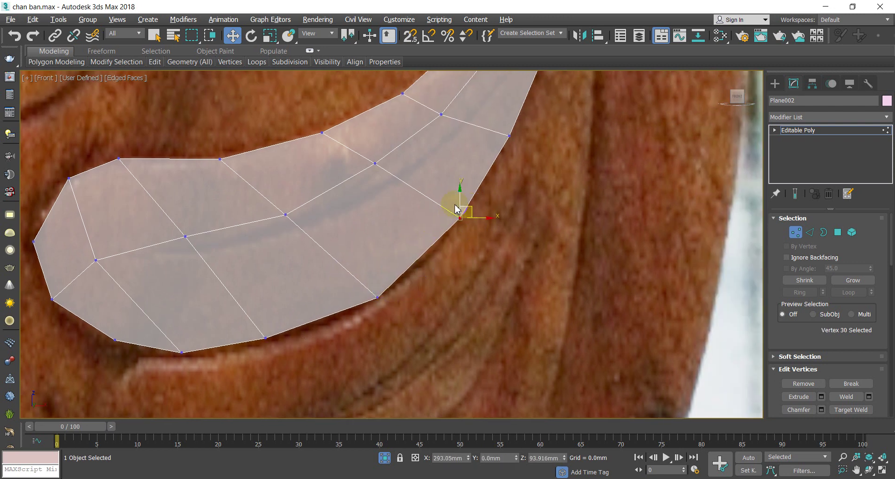
# Connect the three lengthwise edges between two rows in the middle of the branch with one crosswise segment
pyautogui.moveTo(447, 212); pyautogui.dragTo(387, 301, button='middle')
pyautogui.scroll(-2, 442, 275)
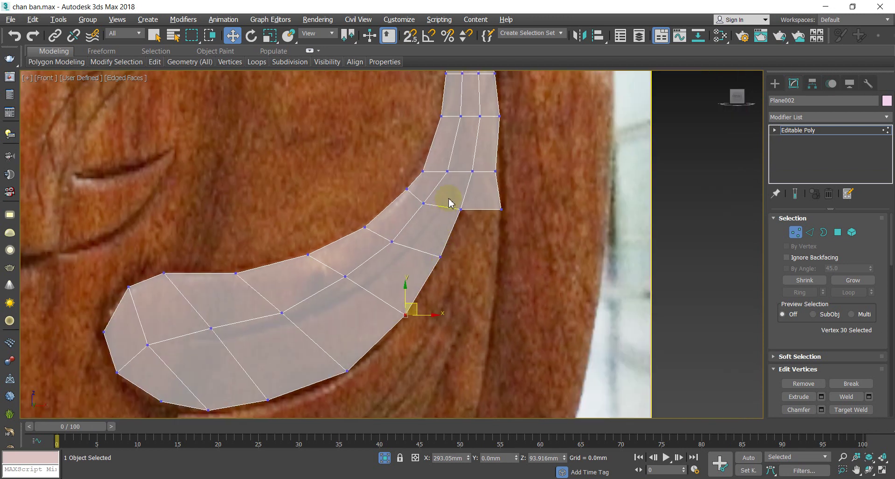
pyautogui.scroll(-1, 338, 325)
pyautogui.scroll(4, 350, 260)
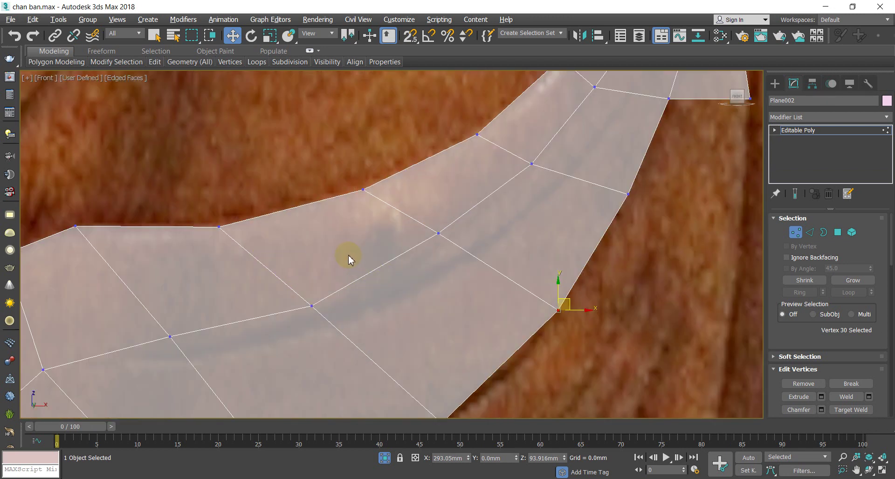
pyautogui.click(811, 232)
pyautogui.click(486, 337)
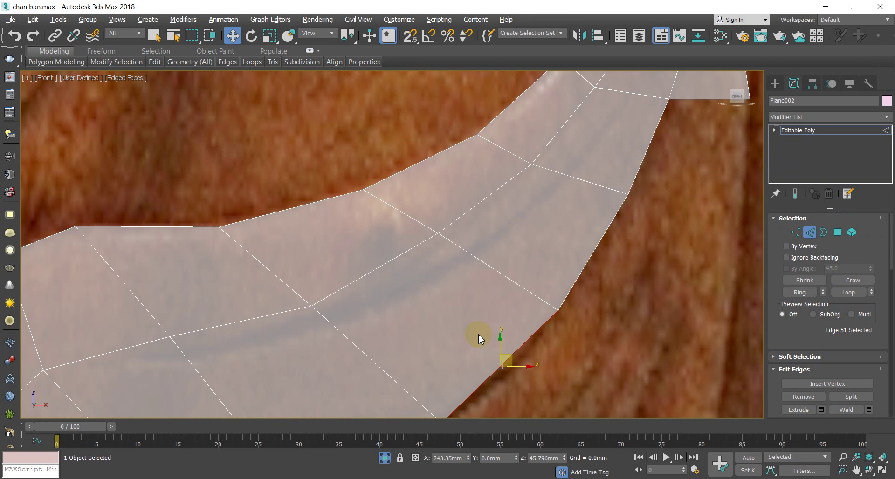
pyautogui.keyDown('ctrl'); pyautogui.click(378, 267); pyautogui.keyUp('ctrl')
pyautogui.keyDown('ctrl'); pyautogui.click(306, 198); pyautogui.keyUp('ctrl')
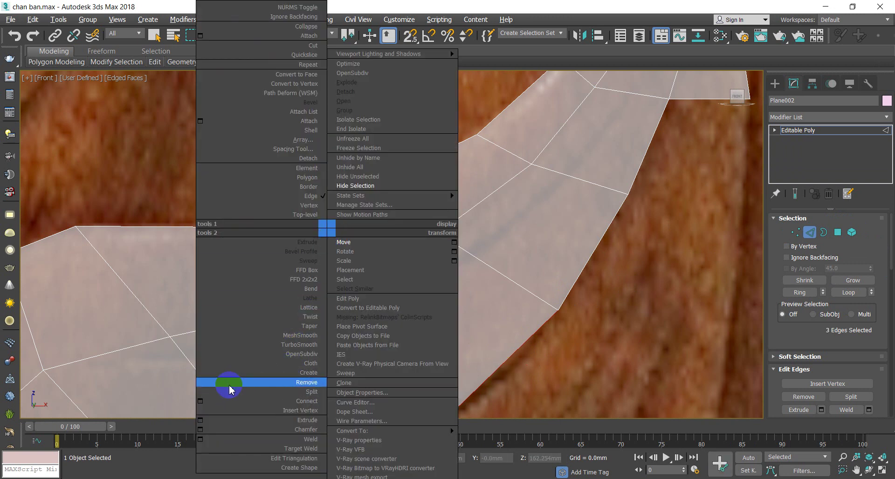
pyautogui.click(200, 401)
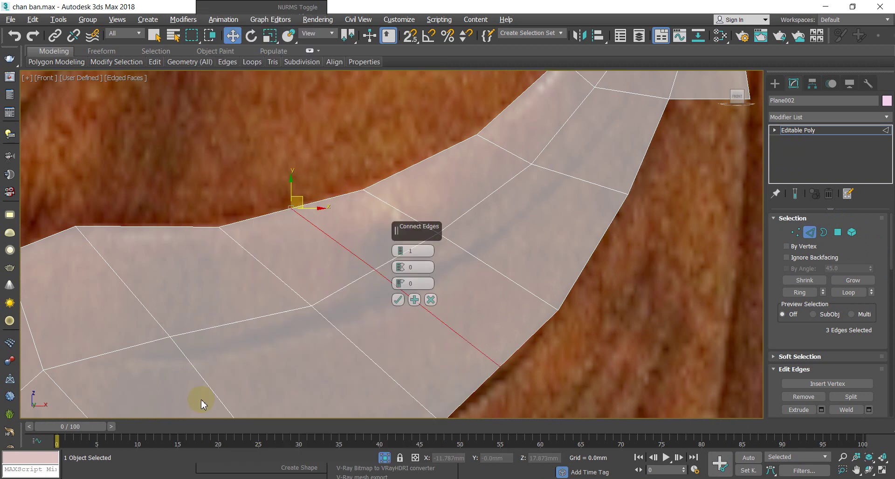
pyautogui.click(397, 299)
# Ring-select the branch's lower crosswise edges, limit the selection to seven edges, and connect them with one segment
pyautogui.scroll(-3, 426, 309)
pyautogui.moveTo(487, 257); pyautogui.dragTo(463, 268, button='middle')
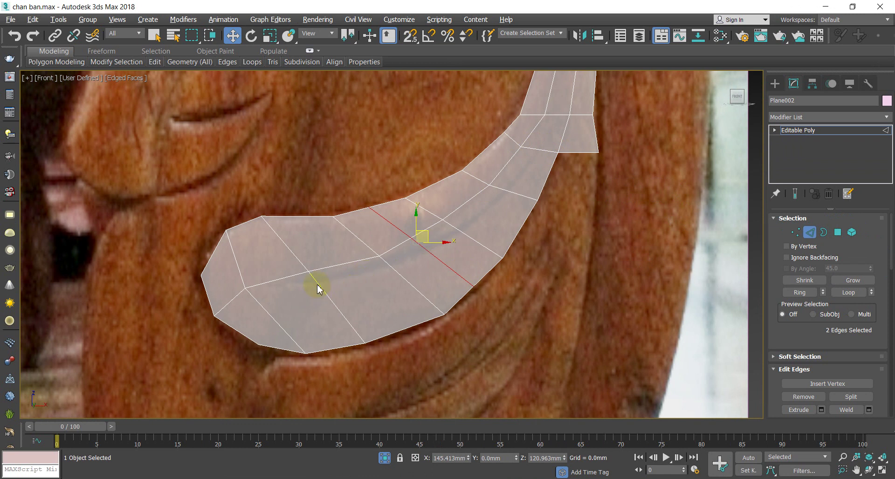
pyautogui.click(331, 298)
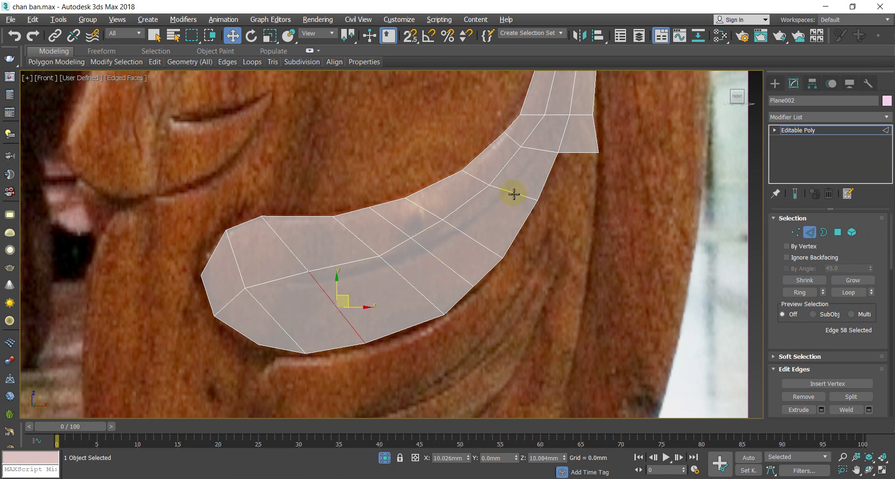
pyautogui.click(798, 293)
pyautogui.click(799, 292)
pyautogui.scroll(-3, 524, 323)
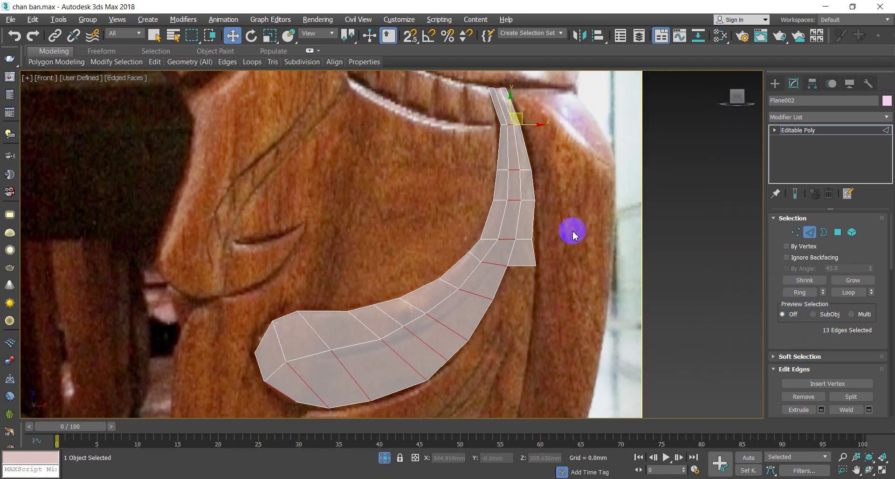
pyautogui.moveTo(571, 209); pyautogui.dragTo(445, 83)
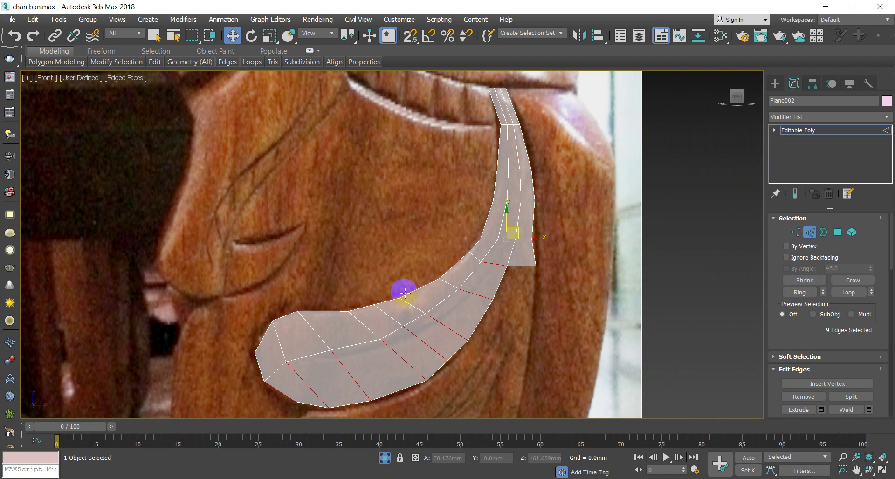
pyautogui.scroll(4, 296, 361)
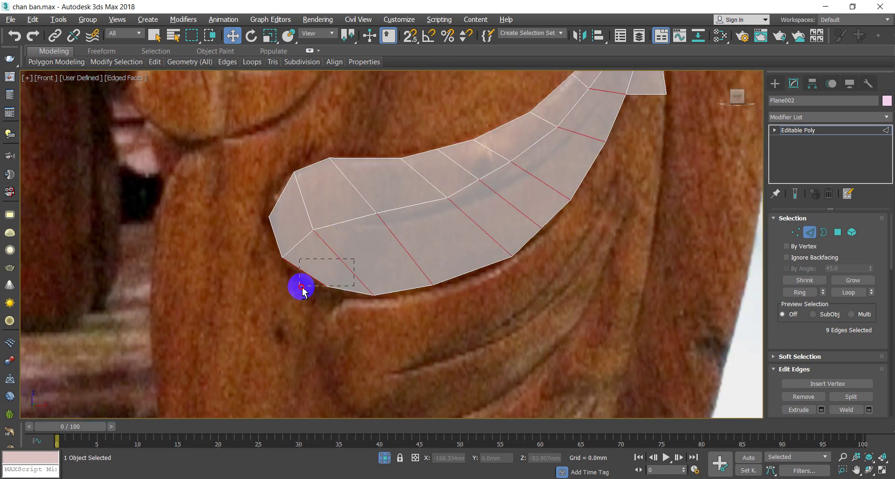
pyautogui.rightClick(428, 236)
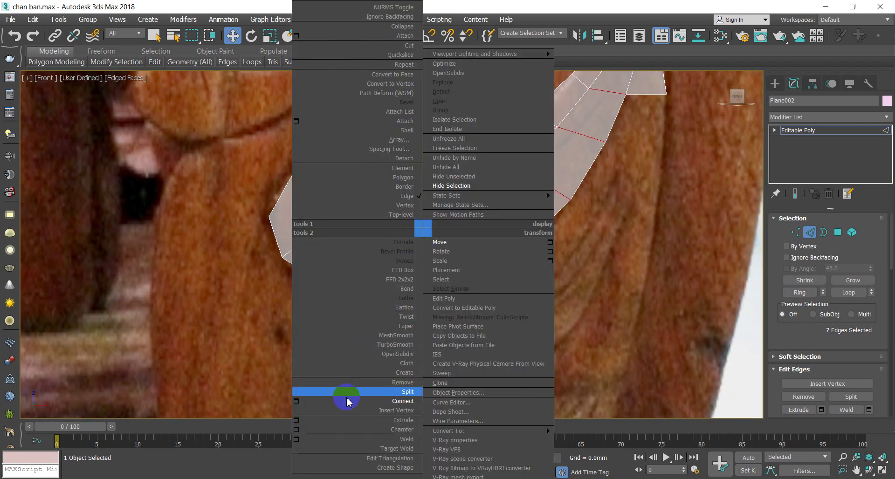
pyautogui.click(300, 416)
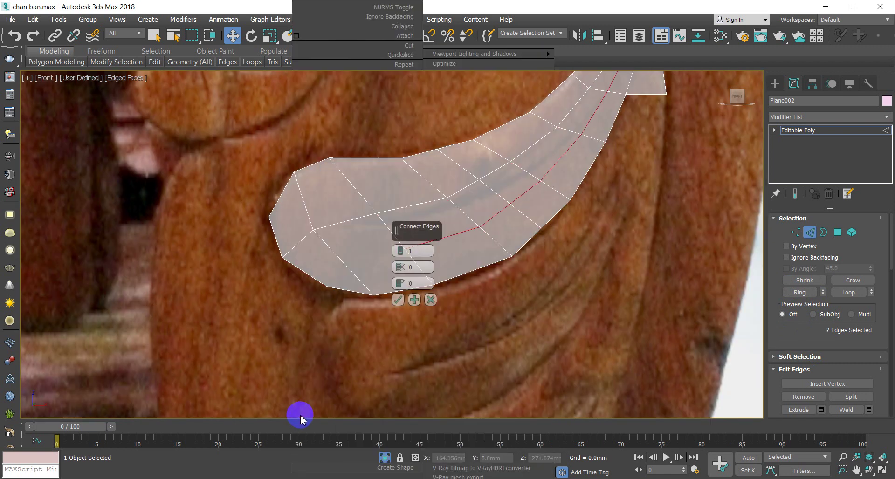
pyautogui.click(397, 301)
# Move the new edge line's end vertex up beside the nearby centre-line vertex and try to weld the two
pyautogui.scroll(3, 423, 275)
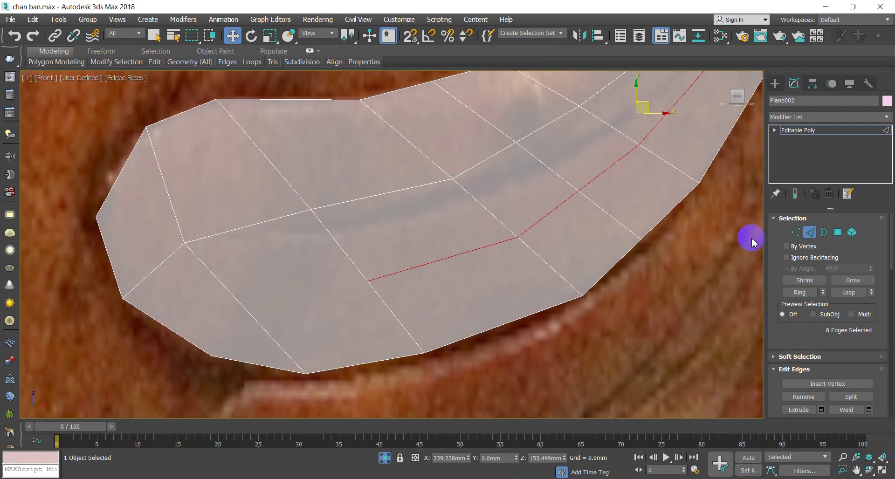
pyautogui.press('1')
pyautogui.click(368, 281)
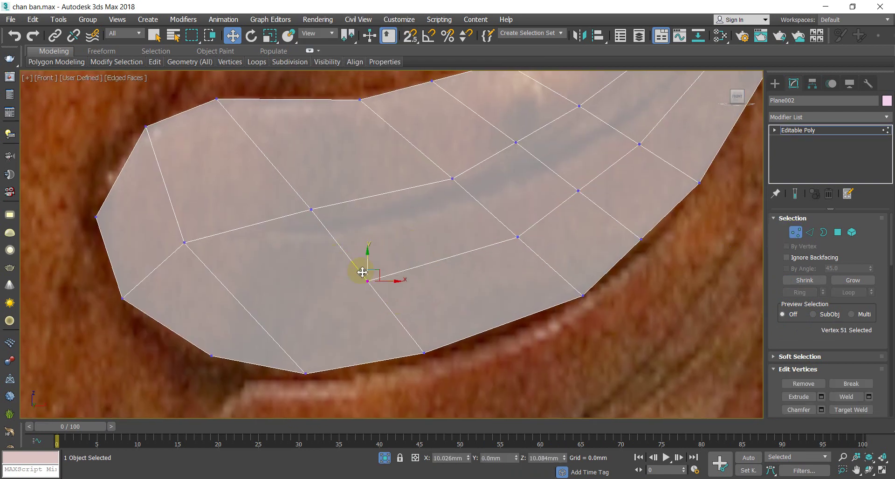
pyautogui.moveTo(377, 263); pyautogui.dragTo(340, 230)
pyautogui.moveTo(327, 201); pyautogui.dragTo(300, 230)
pyautogui.moveTo(335, 268); pyautogui.dragTo(354, 249)
pyautogui.rightClick(713, 326)
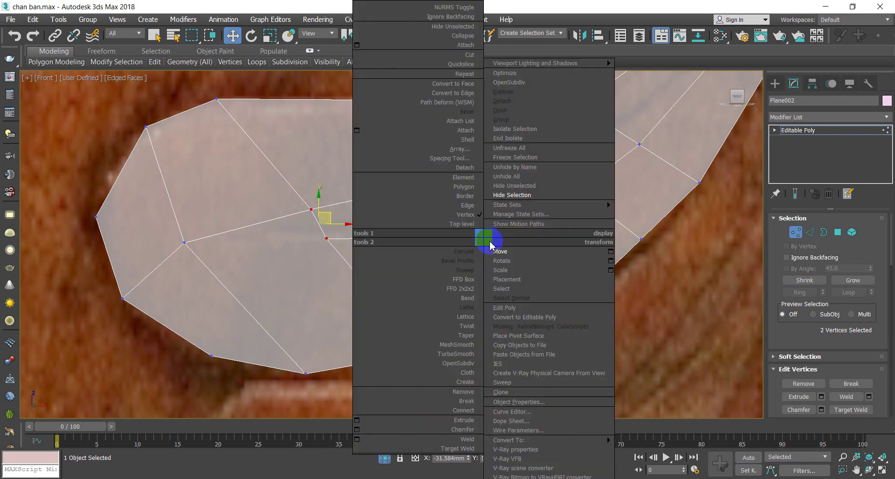
pyautogui.click(470, 438)
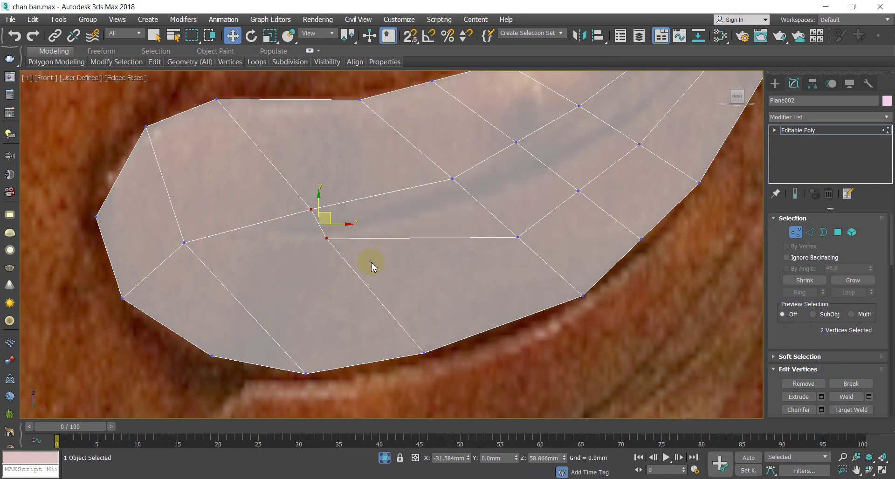
# Turn on snapping and snap the new line's end vertex onto the adjacent centre-line vertex
pyautogui.click(327, 240)
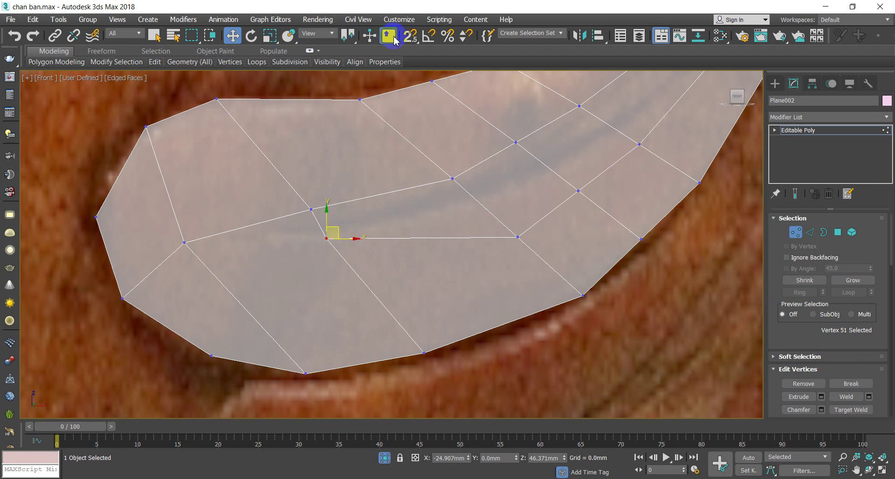
pyautogui.click(417, 39)
pyautogui.moveTo(335, 227)
pyautogui.mouseDown()
pyautogui.moveTo(321, 210)
pyautogui.moveTo(345, 222)
pyautogui.mouseUp()
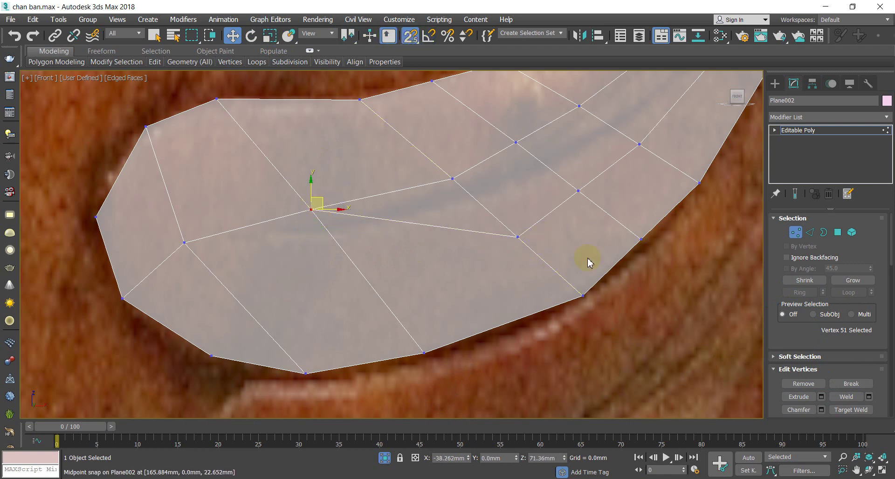
# Shift the row beside the converging point and the two coincident vertices towards the leaf tip along the carved groove
pyautogui.click(518, 237)
pyautogui.moveTo(530, 226); pyautogui.dragTo(484, 240)
pyautogui.click(590, 290)
pyautogui.moveTo(591, 290); pyautogui.dragTo(541, 312)
pyautogui.click(450, 185)
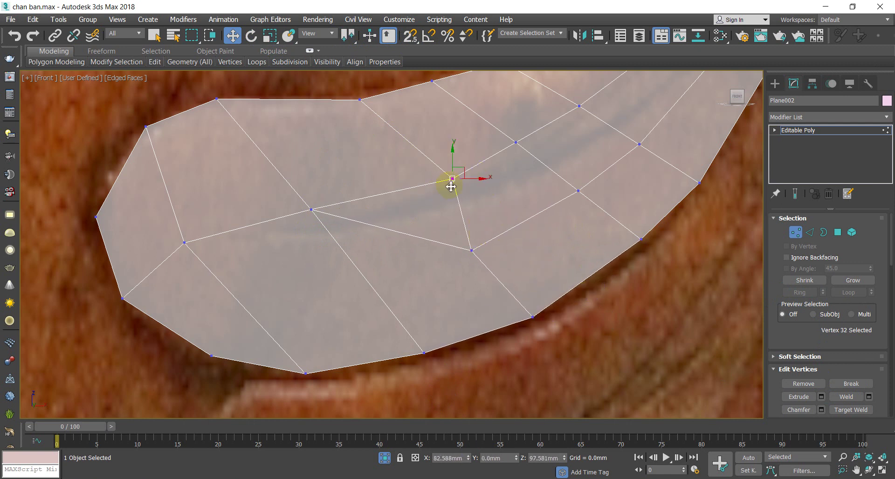
pyautogui.moveTo(457, 173); pyautogui.dragTo(432, 183)
pyautogui.moveTo(324, 225); pyautogui.dragTo(330, 226)
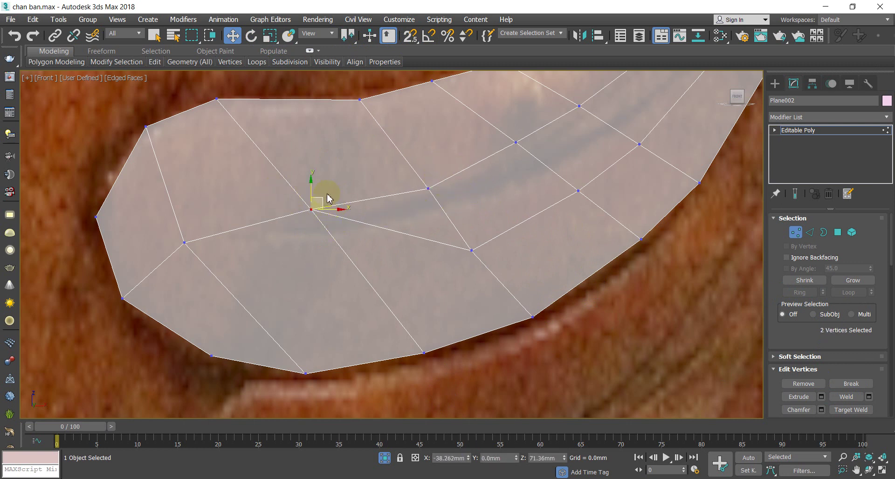
pyautogui.moveTo(319, 197); pyautogui.dragTo(289, 219)
# Move the inner vertices of the two lengthwise lines closer together so they frame the narrow carved groove up to the bend
pyautogui.scroll(-2, 338, 270)
pyautogui.moveTo(345, 260); pyautogui.dragTo(358, 235)
pyautogui.moveTo(432, 220); pyautogui.dragTo(481, 184)
pyautogui.moveTo(514, 180); pyautogui.dragTo(441, 231, button='middle')
pyautogui.scroll(3, 442, 237)
pyautogui.moveTo(406, 164); pyautogui.dragTo(462, 175)
pyautogui.scroll(-2, 441, 200)
pyautogui.moveTo(395, 261); pyautogui.dragTo(395, 247)
pyautogui.moveTo(329, 276); pyautogui.dragTo(351, 286)
pyautogui.scroll(-2, 352, 288)
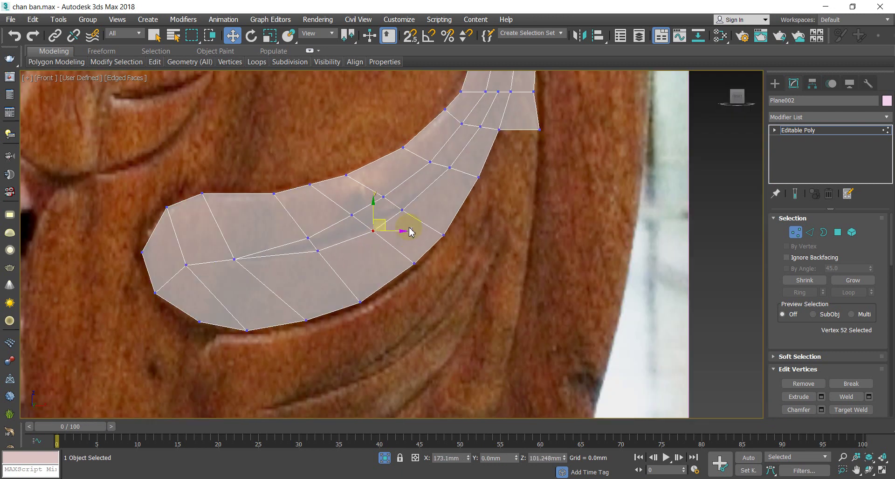
# Select the leaf's lower outer border edges below the bend and extend them outward into a new strip of polygons
pyautogui.click(809, 232)
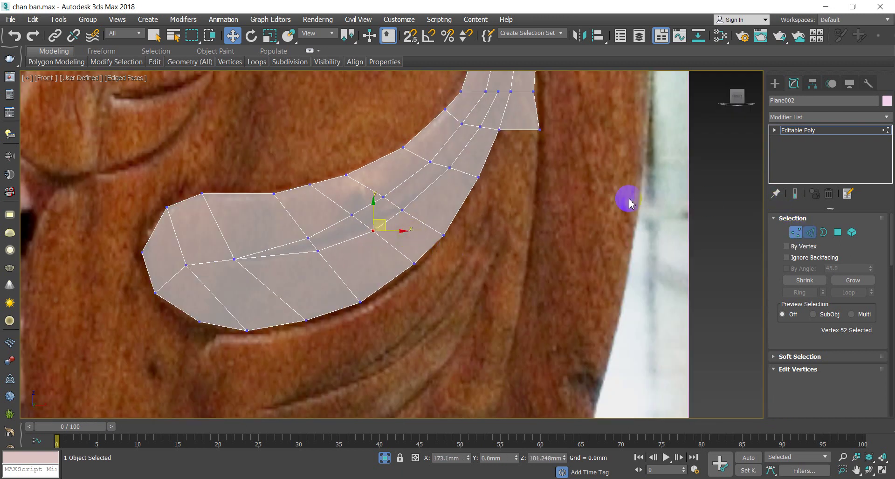
pyautogui.click(492, 150)
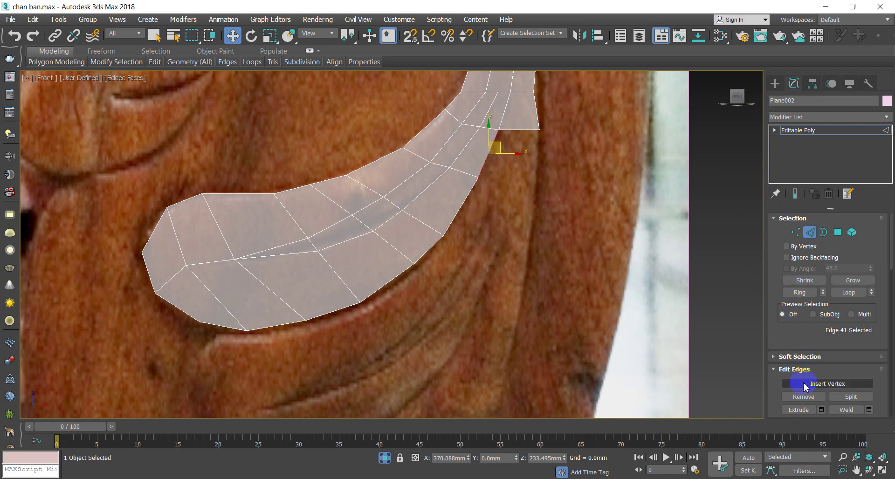
pyautogui.scroll(-1, 809, 354)
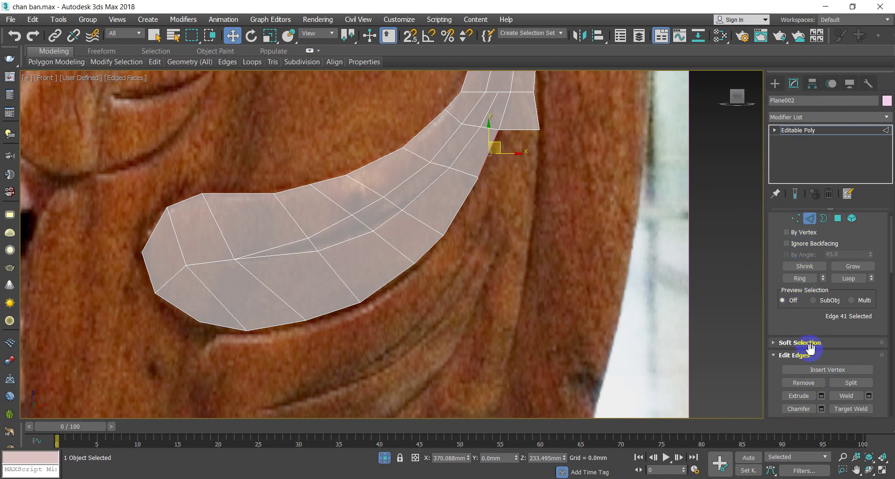
pyautogui.click(845, 279)
pyautogui.moveTo(574, 228); pyautogui.dragTo(555, 277, button='middle')
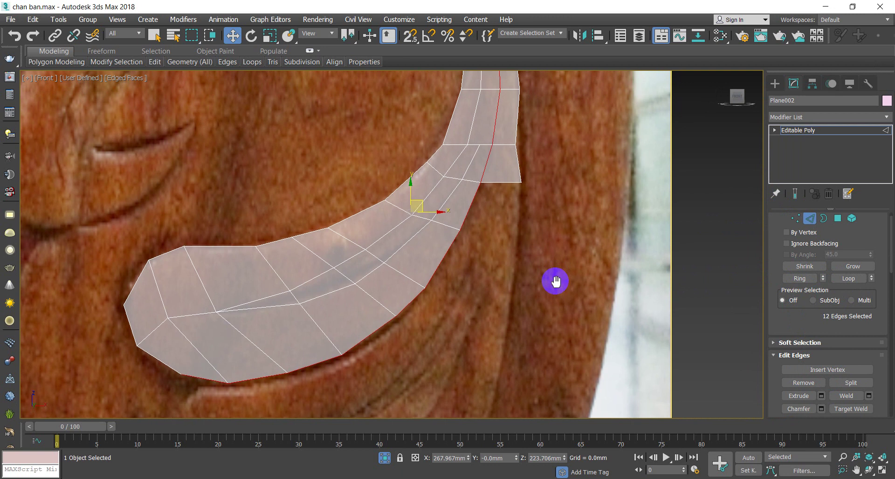
pyautogui.scroll(-4, 552, 275)
pyautogui.press('alt')
pyautogui.keyDown('alt'); pyautogui.moveTo(476, 213); pyautogui.dragTo(475, 212); pyautogui.keyUp('alt')
pyautogui.scroll(2, 536, 256)
pyautogui.moveTo(536, 264); pyautogui.dragTo(538, 199, button='middle')
pyautogui.keyDown('shift'); pyautogui.moveTo(356, 279); pyautogui.dragTo(383, 313); pyautogui.keyUp('shift')
pyautogui.scroll(-2, 409, 339)
pyautogui.moveTo(411, 338); pyautogui.dragTo(466, 242, button='middle')
# Move the new strip's outer vertices to follow the next carved ridge in the photo and tuck its end vertex against the leaf's rounded tip
pyautogui.click(794, 219)
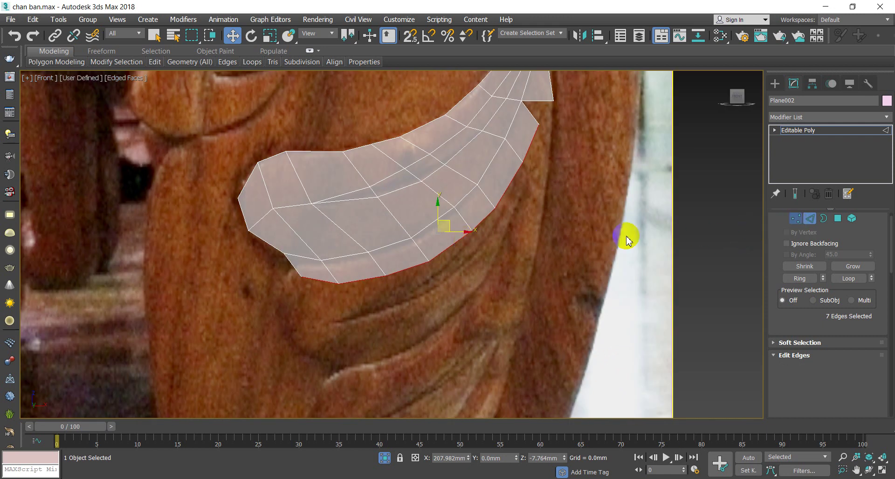
pyautogui.scroll(2, 435, 240)
pyautogui.click(500, 231)
pyautogui.moveTo(500, 223); pyautogui.dragTo(496, 235)
pyautogui.moveTo(438, 264); pyautogui.dragTo(433, 284)
pyautogui.click(372, 295)
pyautogui.moveTo(373, 283); pyautogui.dragTo(379, 317)
pyautogui.click(305, 306)
pyautogui.moveTo(311, 297); pyautogui.dragTo(308, 341)
pyautogui.click(250, 306)
pyautogui.moveTo(252, 270); pyautogui.dragTo(252, 253)
# Extend the strip's end edge downward into two more polygons along the lower lobe of the carving
pyautogui.click(811, 219)
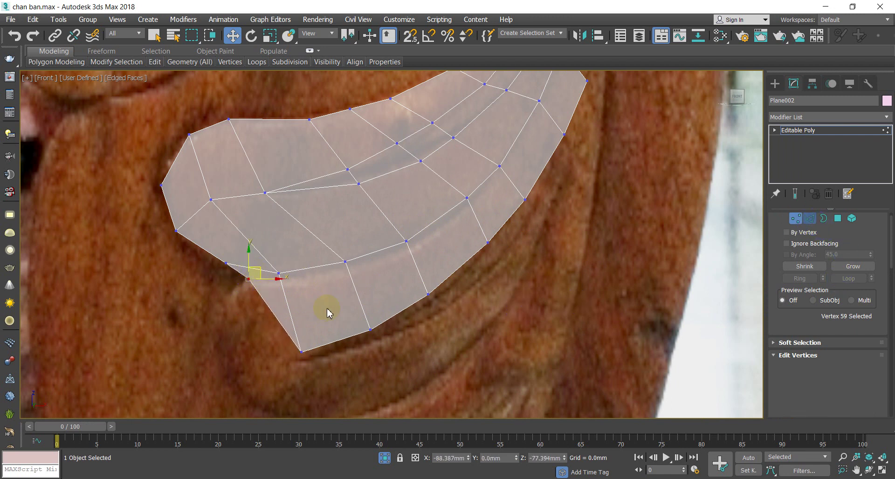
pyautogui.click(276, 318)
pyautogui.keyDown('shift'); pyautogui.moveTo(287, 307); pyautogui.dragTo(251, 363); pyautogui.keyUp('shift')
pyautogui.scroll(-2, 276, 356)
pyautogui.moveTo(275, 355); pyautogui.dragTo(286, 237, button='middle')
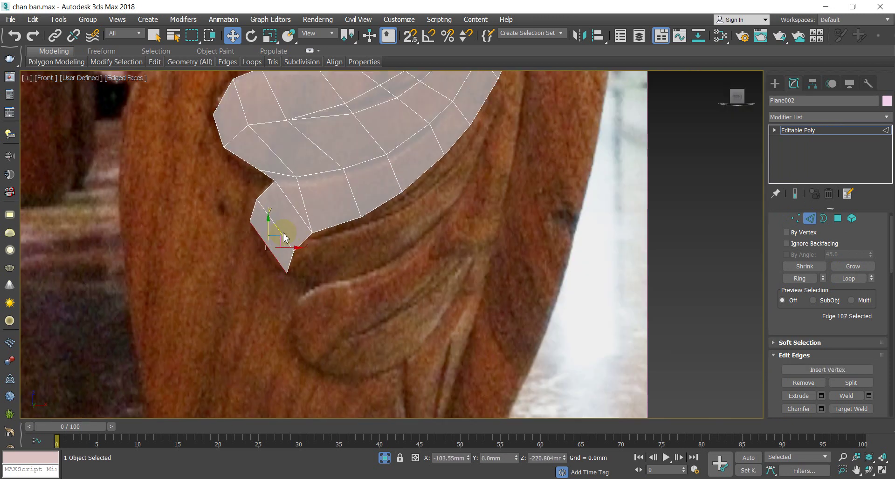
# Adjust the extended polygons' outer and inner vertices to match the lower lobe's outline in the photo
pyautogui.scroll(4, 290, 228)
pyautogui.click(791, 219)
pyautogui.click(283, 200)
pyautogui.moveTo(294, 191); pyautogui.dragTo(294, 186)
pyautogui.click(269, 246)
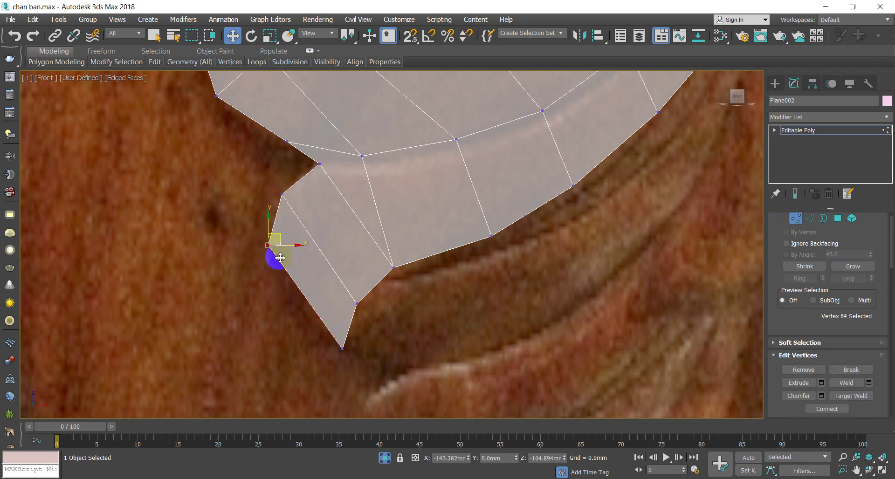
pyautogui.moveTo(279, 233); pyautogui.dragTo(297, 278)
pyautogui.click(358, 304)
pyautogui.moveTo(350, 350); pyautogui.dragTo(351, 352)
# Turn on snapping and snap the strip's upper outer vertex onto the stem's lower outer corner to close the gap at the bend
pyautogui.scroll(-5, 321, 321)
pyautogui.moveTo(475, 256); pyautogui.dragTo(384, 312, button='middle')
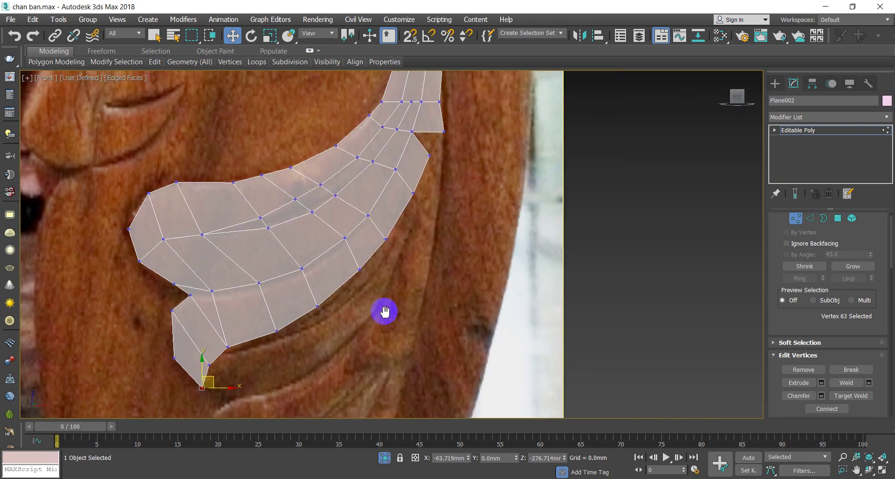
pyautogui.moveTo(427, 181); pyautogui.dragTo(400, 242, button='middle')
pyautogui.scroll(5, 414, 188)
pyautogui.scroll(-4, 414, 192)
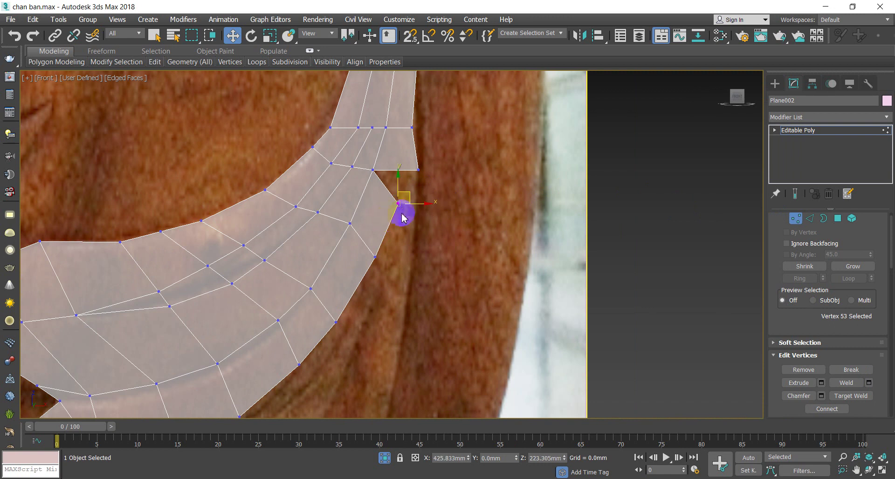
pyautogui.moveTo(405, 201); pyautogui.dragTo(423, 166)
pyautogui.scroll(5, 431, 165)
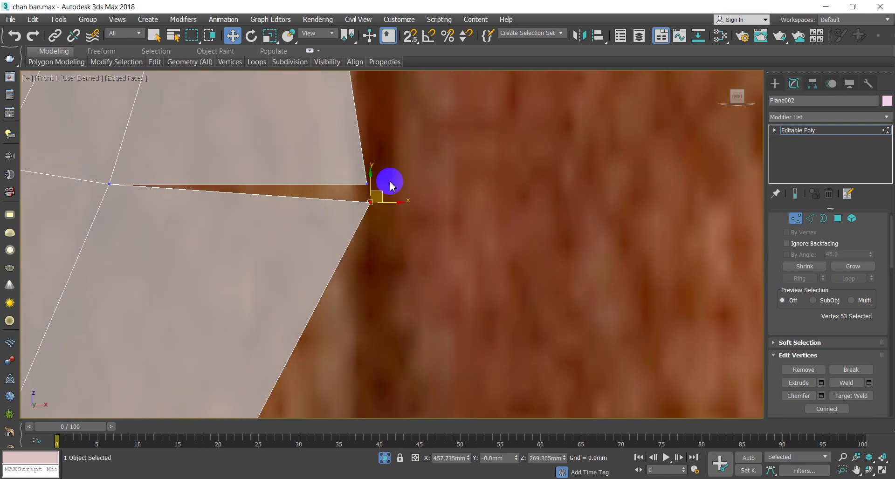
pyautogui.moveTo(374, 203); pyautogui.dragTo(371, 182)
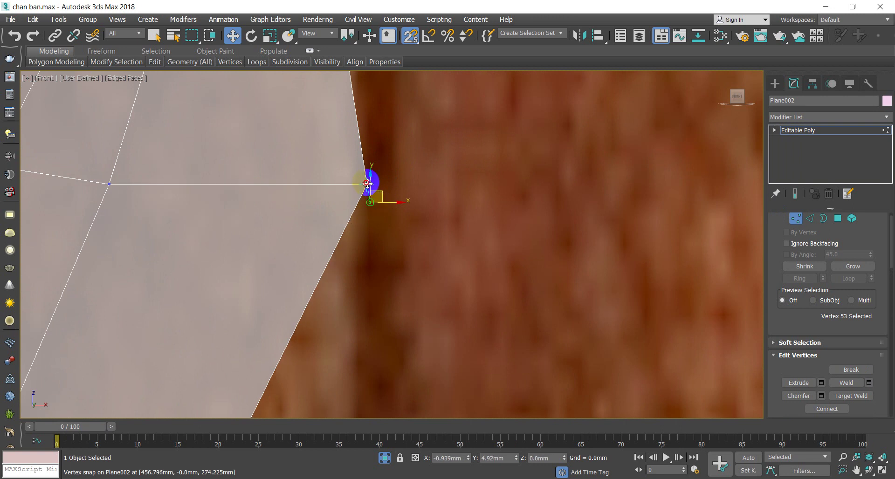
pyautogui.scroll(-6, 372, 182)
pyautogui.moveTo(393, 219); pyautogui.dragTo(402, 174, button='middle')
pyautogui.moveTo(376, 248)
pyautogui.mouseDown(button='middle')
pyautogui.moveTo(397, 183)
pyautogui.moveTo(395, 213)
pyautogui.mouseUp(button='middle')
pyautogui.scroll(-3, 397, 183)
pyautogui.scroll(1, 397, 183)
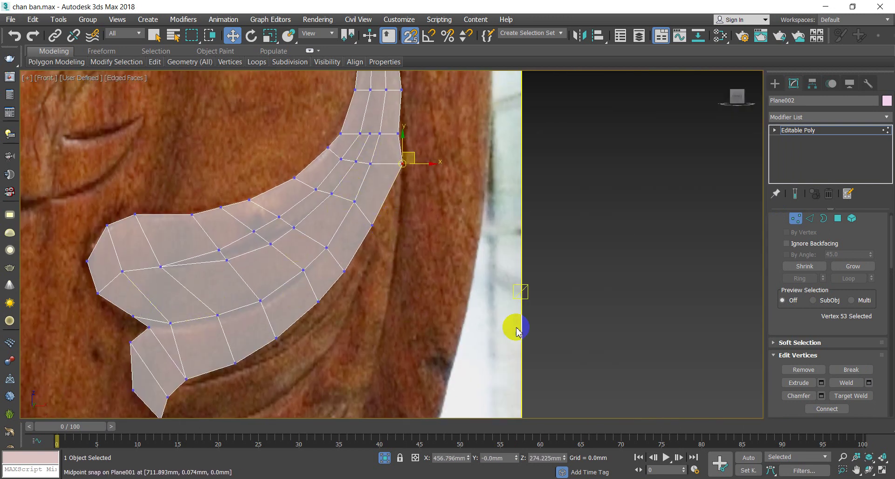
# Select the seven edges between the leaf and the new strip, from the bend down to the notch
pyautogui.moveTo(218, 188); pyautogui.dragTo(266, 223, button='middle')
pyautogui.moveTo(494, 267); pyautogui.dragTo(480, 279, button='middle')
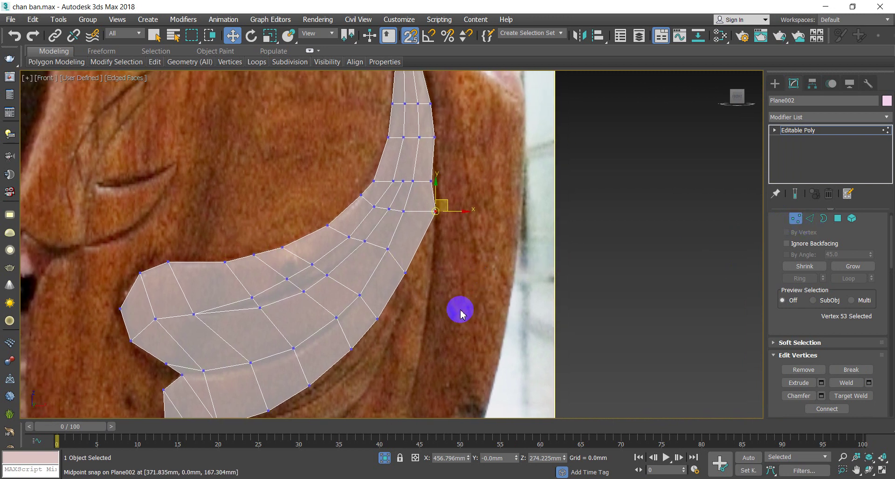
pyautogui.click(848, 267)
pyautogui.click(809, 218)
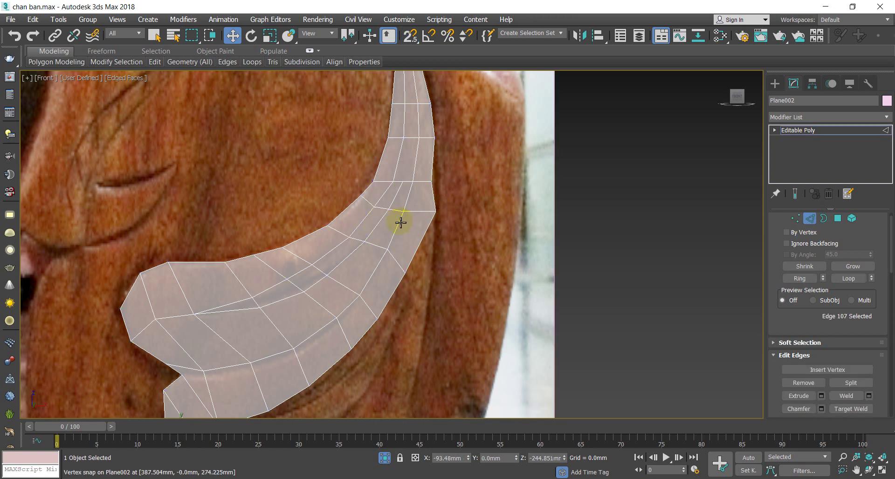
pyautogui.keyDown('ctrl'); pyautogui.click(378, 265); pyautogui.keyUp('ctrl')
pyautogui.keyDown('ctrl'); pyautogui.click(354, 302); pyautogui.keyUp('ctrl')
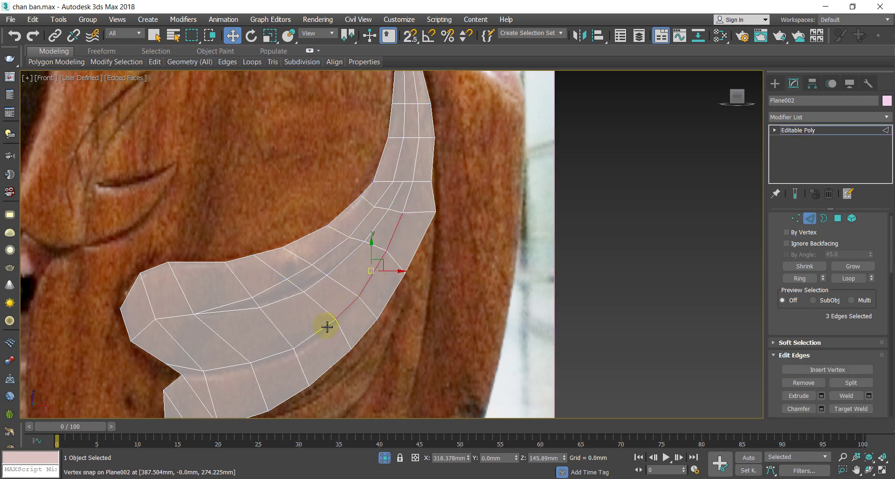
pyautogui.keyDown('ctrl'); pyautogui.click(238, 366); pyautogui.keyUp('ctrl')
pyautogui.hotkey('ctrl', 'z')
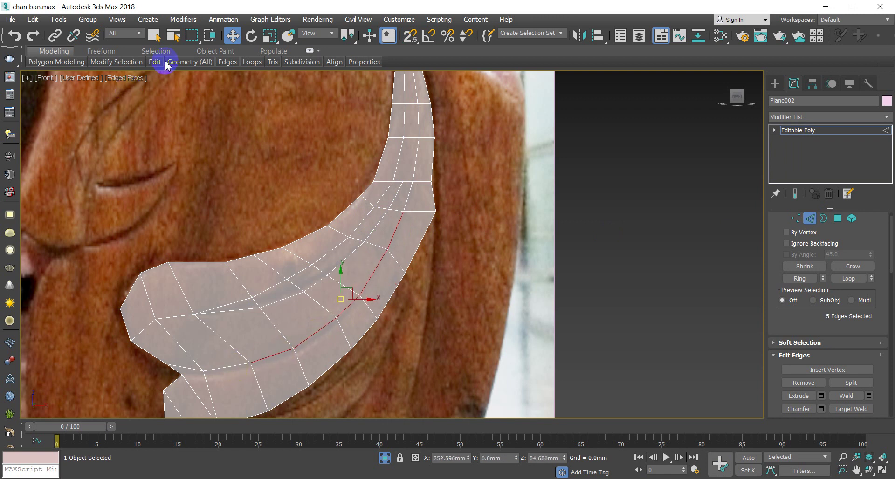
pyautogui.click(155, 37)
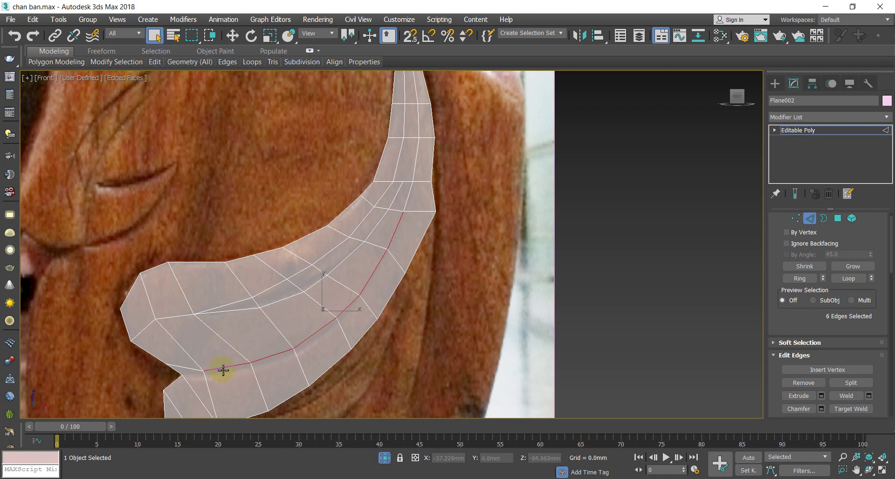
pyautogui.scroll(5, 192, 371)
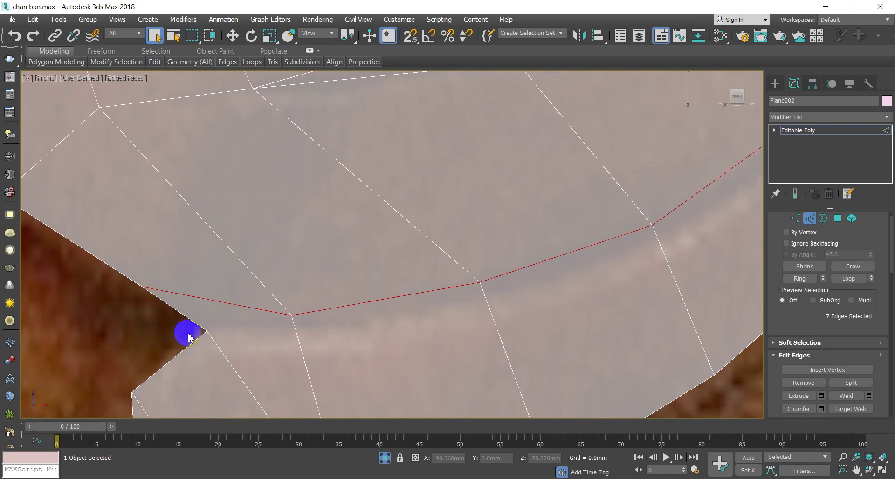
# Move the line's end vertex onto the notch corner and weld the two vertices with a threshold of 8.369 mm
pyautogui.click(795, 219)
pyautogui.click(144, 289)
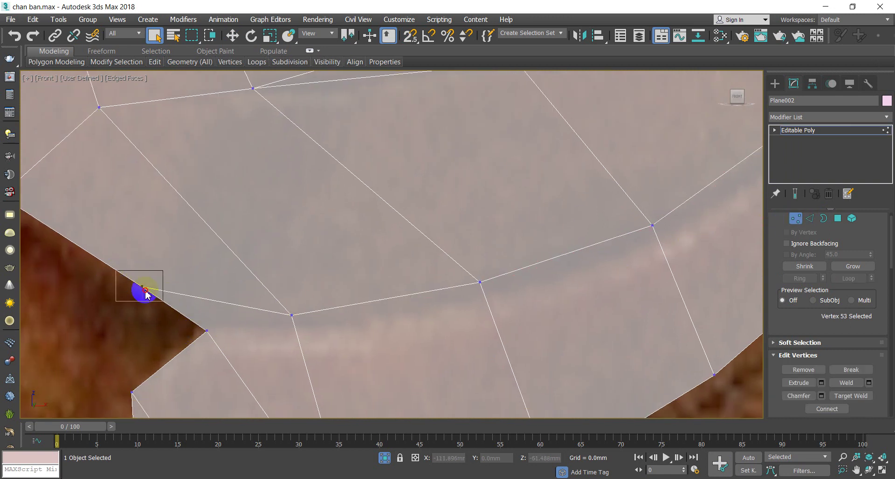
pyautogui.click(232, 36)
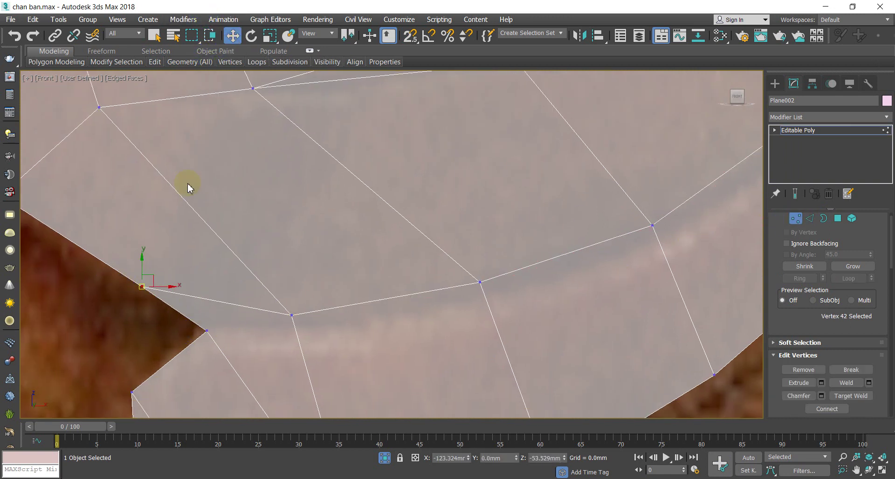
pyautogui.moveTo(138, 277); pyautogui.dragTo(208, 326)
pyautogui.click(858, 382)
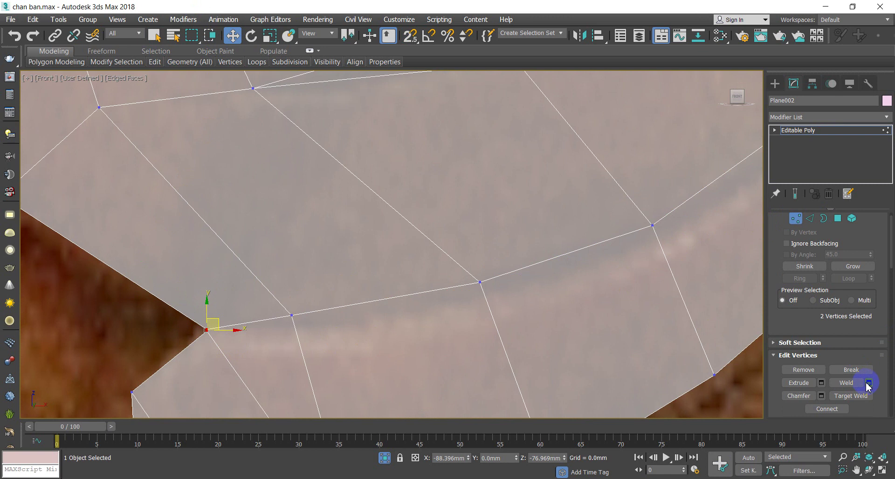
pyautogui.click(869, 383)
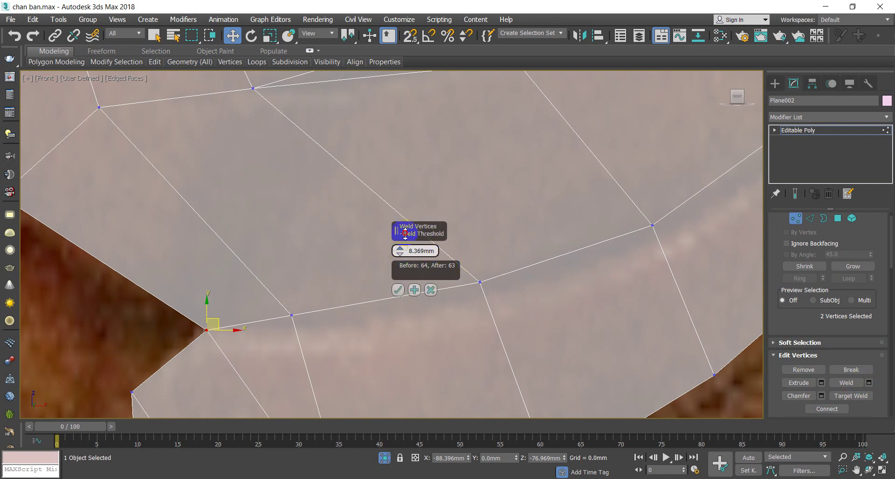
pyautogui.click(397, 290)
# Extrude the seven selected edges between the leaf and strip into a groove with height -7.283 mm and width 4.728 mm
pyautogui.scroll(-5, 309, 261)
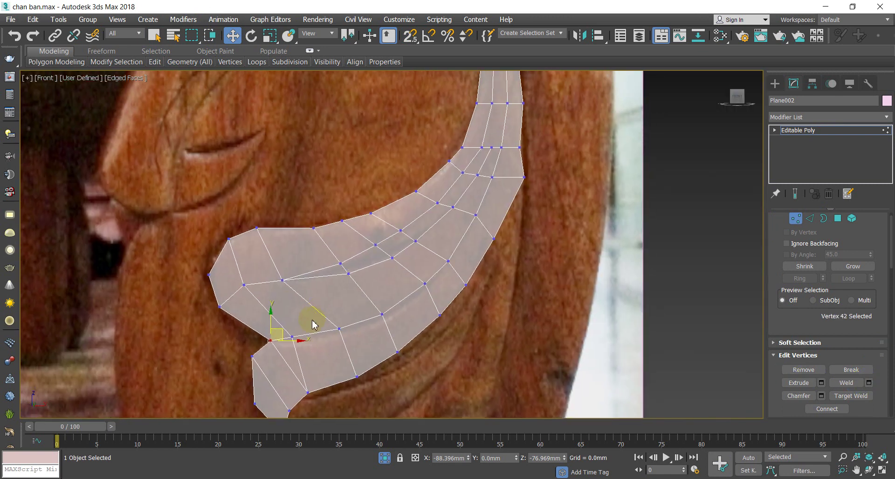
pyautogui.scroll(4, 326, 305)
pyautogui.click(811, 218)
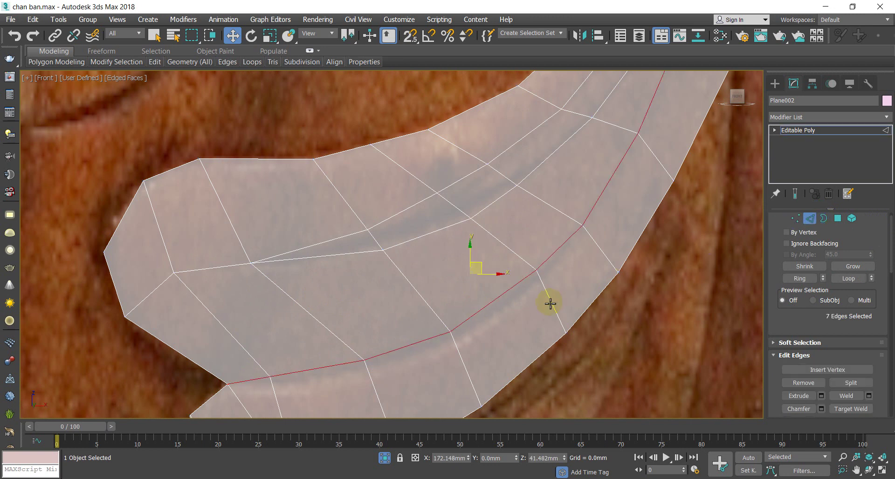
pyautogui.scroll(-4, 394, 290)
pyautogui.scroll(3, 474, 300)
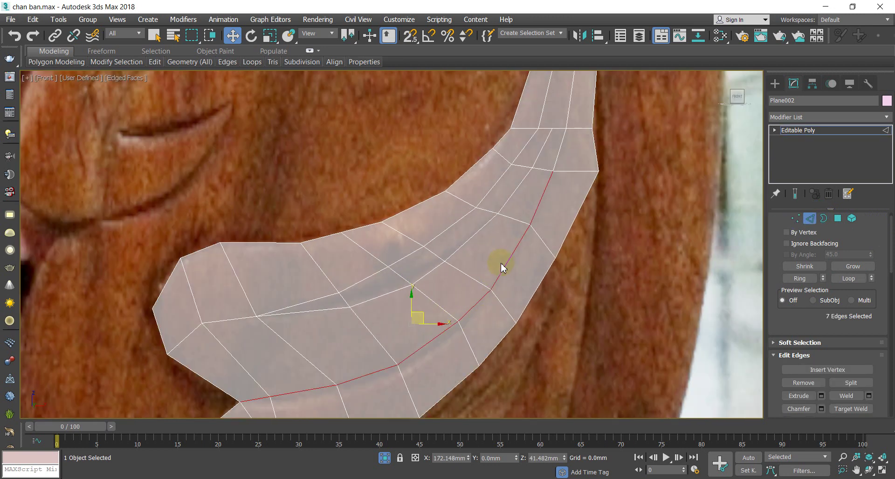
pyautogui.scroll(-2, 502, 265)
pyautogui.scroll(-2, 507, 265)
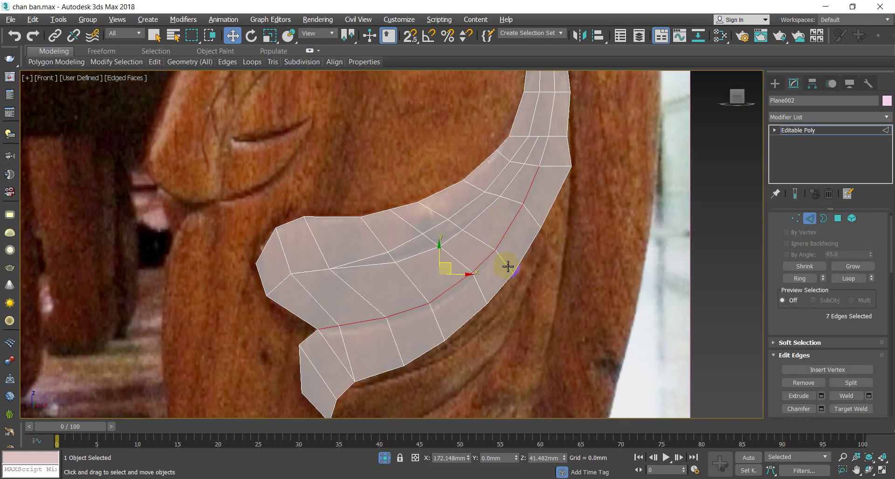
pyautogui.scroll(5, 508, 268)
pyautogui.keyDown('alt'); pyautogui.moveTo(506, 266); pyautogui.dragTo(416, 271, button='middle'); pyautogui.keyUp('alt')
pyautogui.scroll(-5, 483, 237)
pyautogui.scroll(5, 410, 264)
pyautogui.rightClick(413, 269)
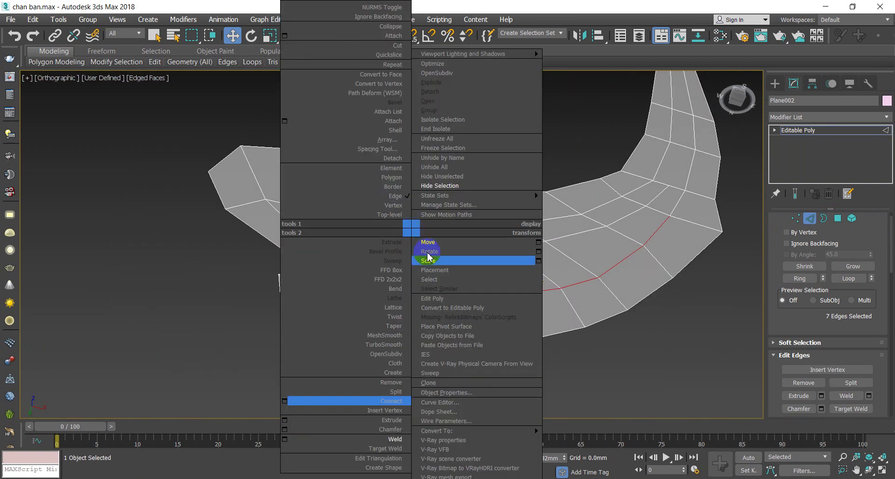
pyautogui.click(285, 421)
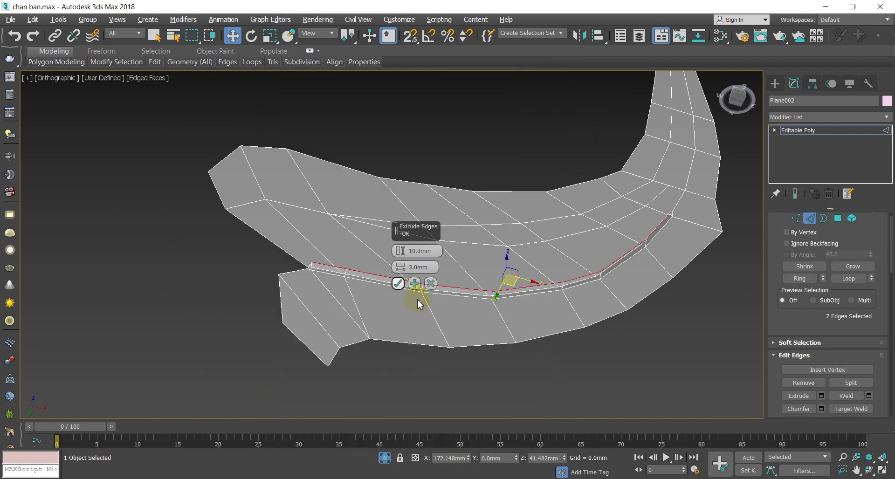
pyautogui.moveTo(399, 254); pyautogui.dragTo(400, 262)
pyautogui.keyDown('alt'); pyautogui.moveTo(295, 278); pyautogui.dragTo(301, 317, button='middle'); pyautogui.keyUp('alt')
pyautogui.moveTo(399, 267); pyautogui.dragTo(400, 264)
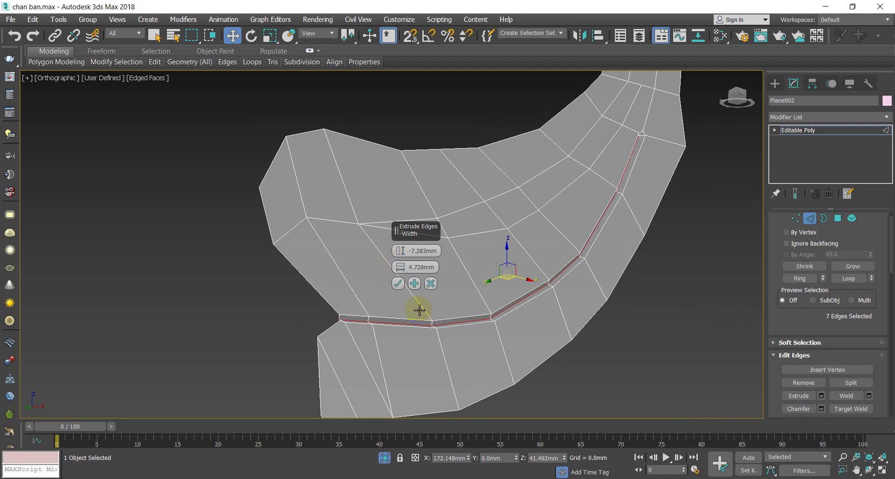
pyautogui.click(398, 284)
# Select the four vertices at the groove's notch end and weld them with a threshold of 12.378 mm
pyautogui.scroll(10, 353, 325)
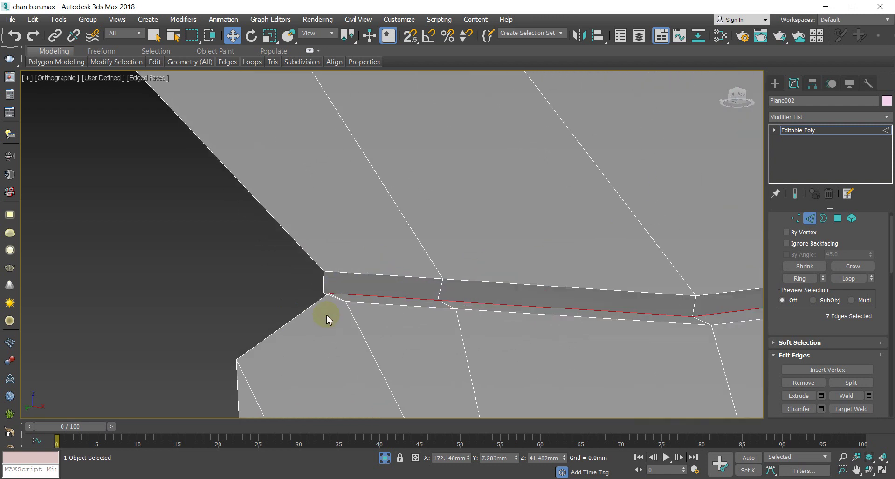
pyautogui.keyDown('alt'); pyautogui.moveTo(335, 299); pyautogui.dragTo(335, 168, button='middle'); pyautogui.keyUp('alt')
pyautogui.scroll(-6, 335, 167)
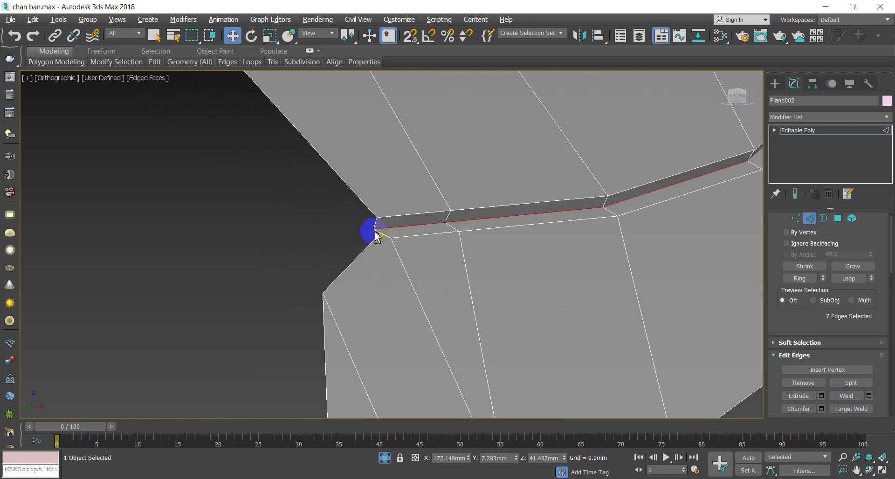
pyautogui.keyDown('alt'); pyautogui.moveTo(373, 231); pyautogui.dragTo(376, 241, button='middle'); pyautogui.keyUp('alt')
pyautogui.keyDown('alt'); pyautogui.moveTo(396, 289); pyautogui.dragTo(397, 303, button='middle'); pyautogui.keyUp('alt')
pyautogui.scroll(2, 398, 303)
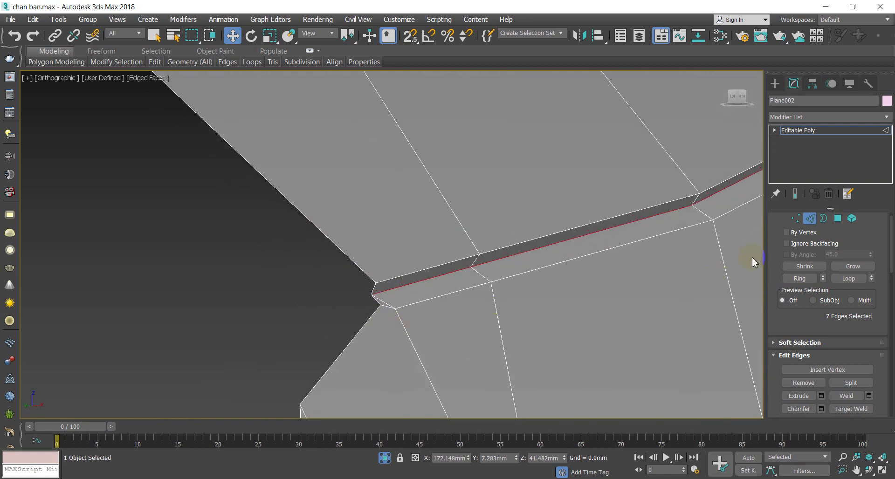
pyautogui.click(792, 219)
pyautogui.moveTo(401, 318); pyautogui.dragTo(359, 276)
pyautogui.moveTo(388, 311); pyautogui.dragTo(370, 297, button='middle')
pyautogui.scroll(5, 370, 298)
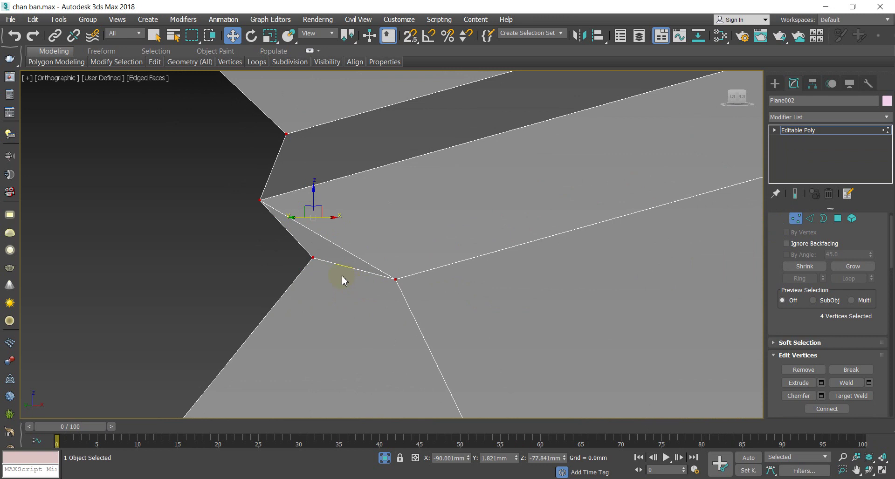
pyautogui.scroll(-2, 340, 277)
pyautogui.moveTo(289, 222); pyautogui.dragTo(386, 304)
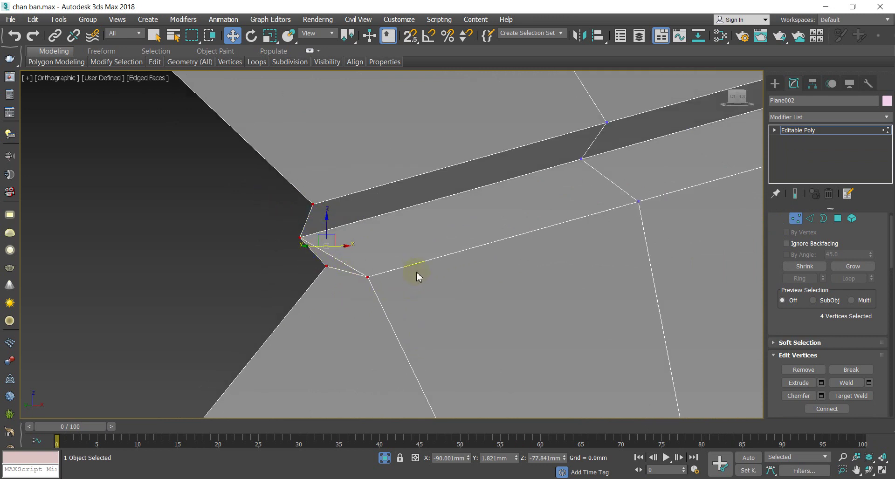
pyautogui.click(867, 383)
pyautogui.click(426, 247)
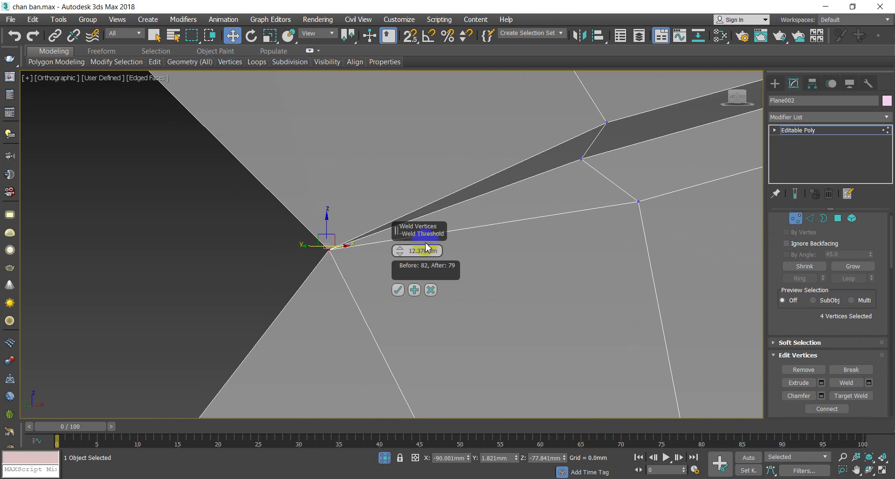
pyautogui.click(398, 291)
# Weld the five vertices at the groove's upper end, near the bend, into a single point
pyautogui.scroll(-8, 374, 283)
pyautogui.moveTo(429, 283); pyautogui.dragTo(241, 321, button='middle')
pyautogui.scroll(-3, 510, 190)
pyautogui.moveTo(514, 190); pyautogui.dragTo(503, 169, button='middle')
pyautogui.scroll(5, 442, 233)
pyautogui.moveTo(599, 183); pyautogui.dragTo(703, 289)
pyautogui.rightClick(613, 237)
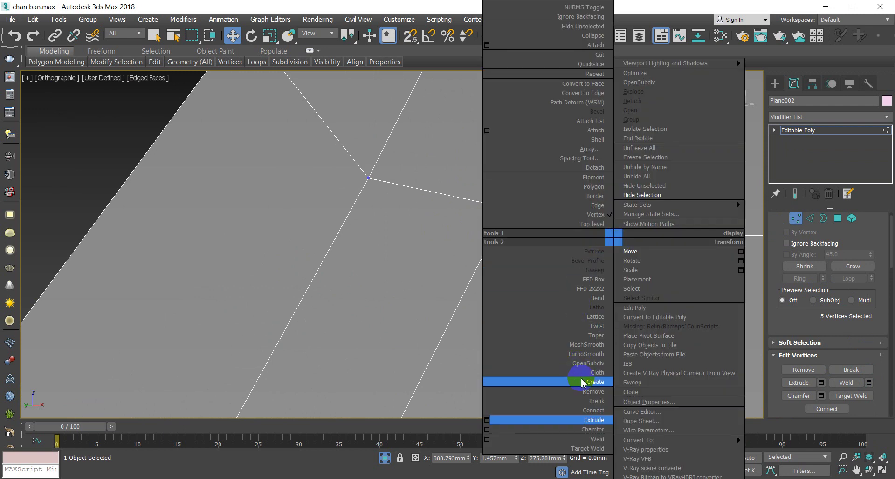
pyautogui.click(486, 439)
pyautogui.click(398, 290)
pyautogui.scroll(-5, 431, 275)
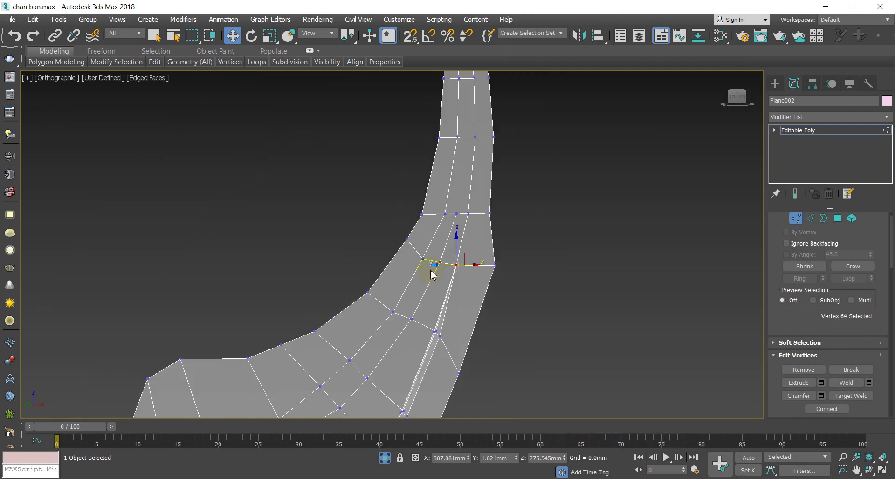
# Cut a new edge line midway between the leaf's two inner lines, from their meeting vertex up to the edge row below the stem
pyautogui.scroll(-2, 430, 272)
pyautogui.keyDown('alt'); pyautogui.moveTo(440, 269); pyautogui.dragTo(410, 235, button='middle'); pyautogui.keyUp('alt')
pyautogui.scroll(3, 225, 358)
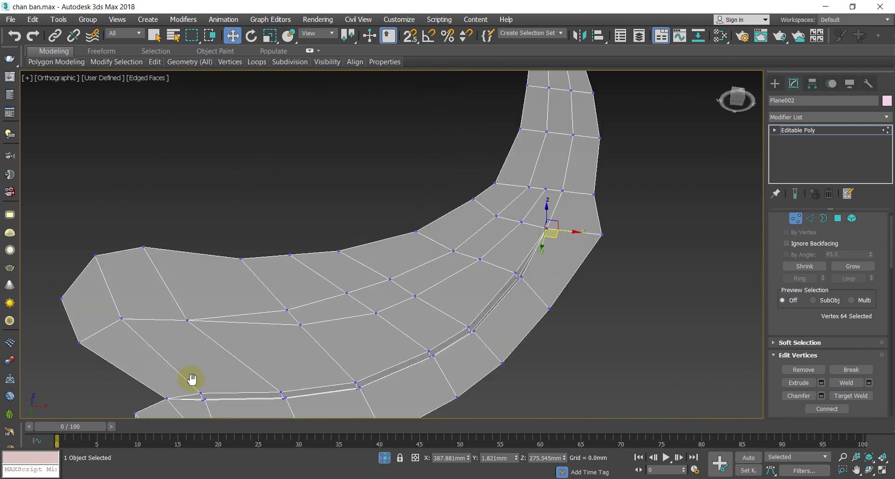
pyautogui.moveTo(192, 380); pyautogui.dragTo(290, 376, button='middle')
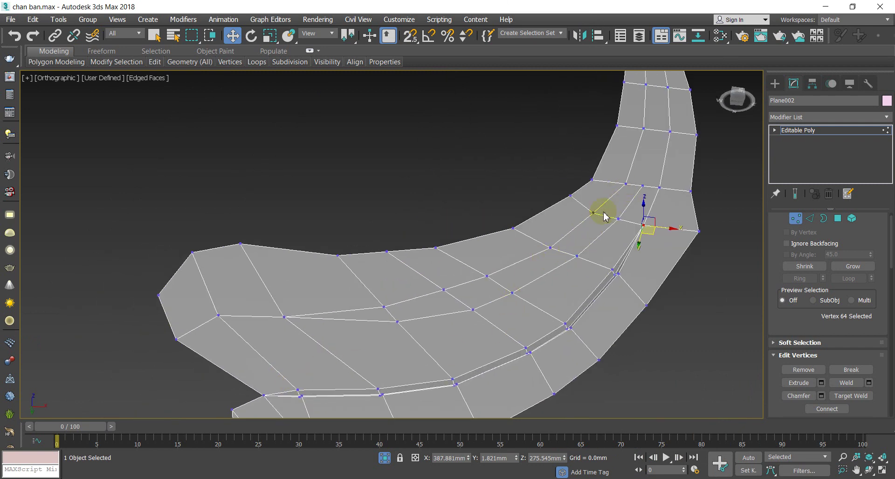
pyautogui.scroll(-1, 529, 268)
pyautogui.moveTo(530, 261)
pyautogui.keyDown('alt'); pyautogui.mouseDown(button='middle')
pyautogui.moveTo(525, 272)
pyautogui.moveTo(529, 241)
pyautogui.moveTo(521, 265)
pyautogui.mouseUp(button='middle'); pyautogui.keyUp('alt')
pyautogui.scroll(3, 523, 275)
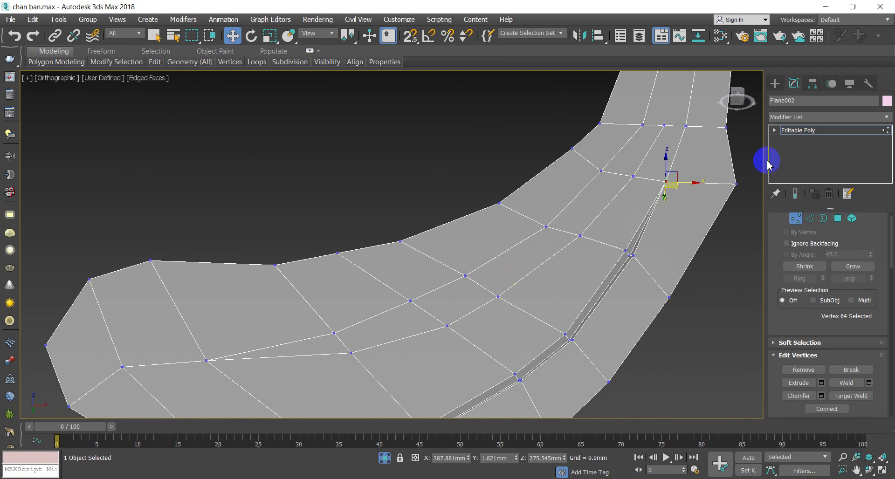
pyautogui.moveTo(797, 328); pyautogui.dragTo(796, 258)
pyautogui.moveTo(777, 290); pyautogui.dragTo(777, 170)
pyautogui.click(849, 351)
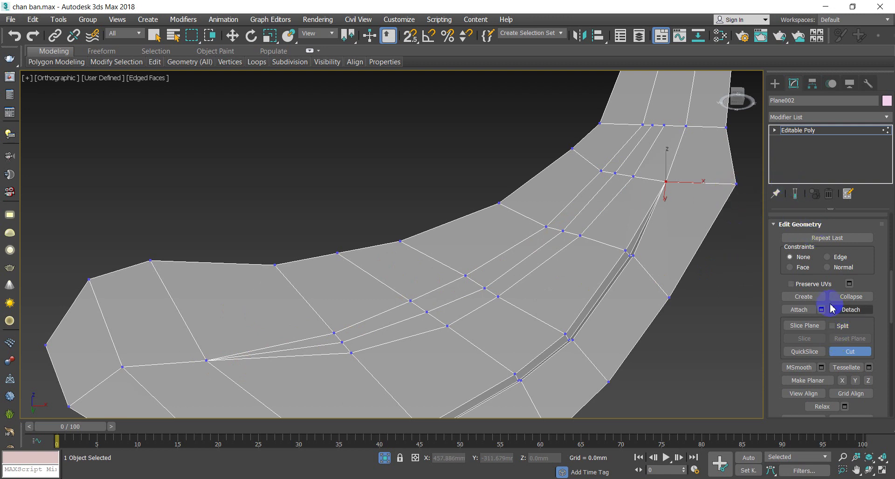
pyautogui.press('w')
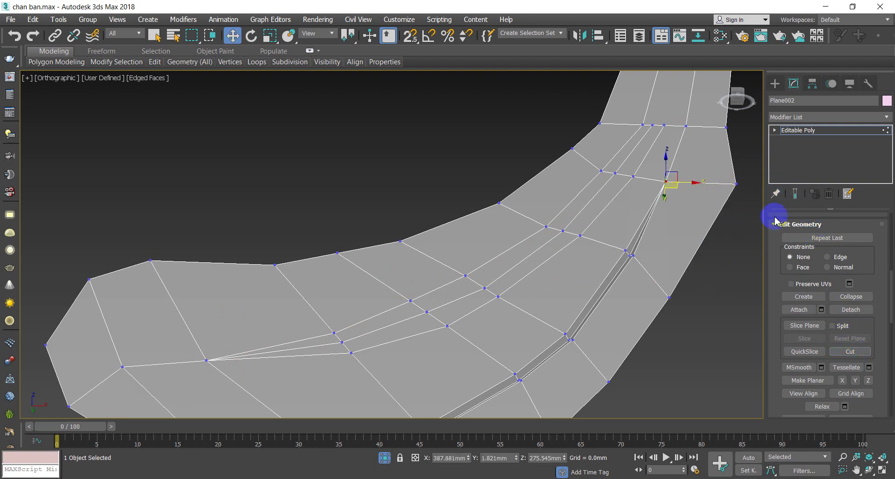
# Remove the lower groove's edges from the edge selection, leaving only the newly cut line along the leaf selected
pyautogui.press('2')
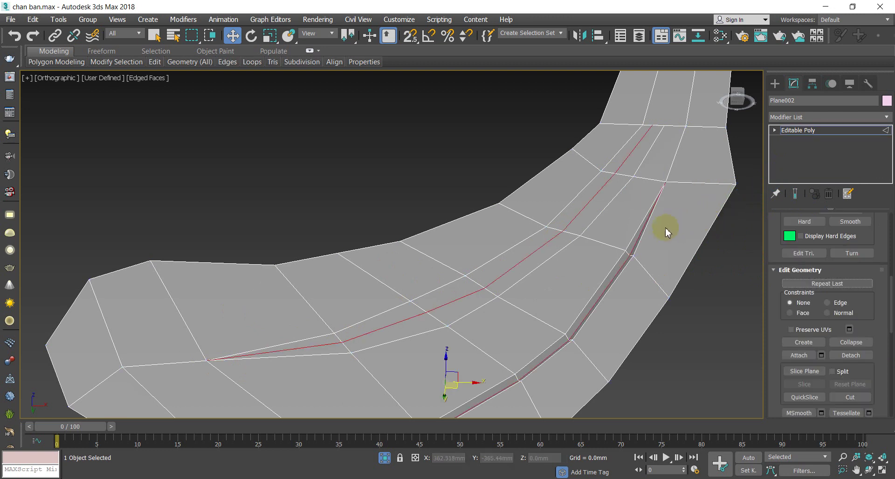
pyautogui.moveTo(665, 228); pyautogui.dragTo(661, 182, button='middle')
pyautogui.scroll(-3, 661, 181)
pyautogui.moveTo(684, 219); pyautogui.dragTo(646, 259, button='middle')
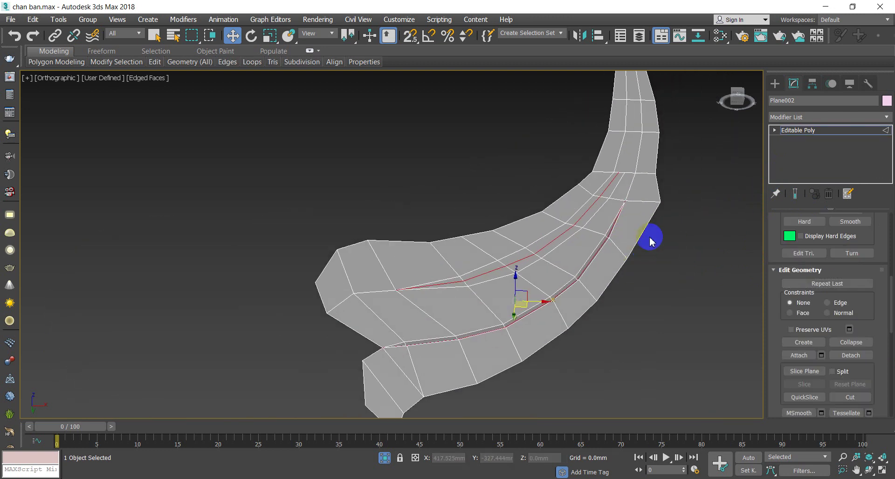
pyautogui.keyDown('alt'); pyautogui.moveTo(621, 196); pyautogui.dragTo(619, 195); pyautogui.keyUp('alt')
pyautogui.keyDown('alt'); pyautogui.moveTo(652, 306); pyautogui.dragTo(648, 295); pyautogui.keyUp('alt')
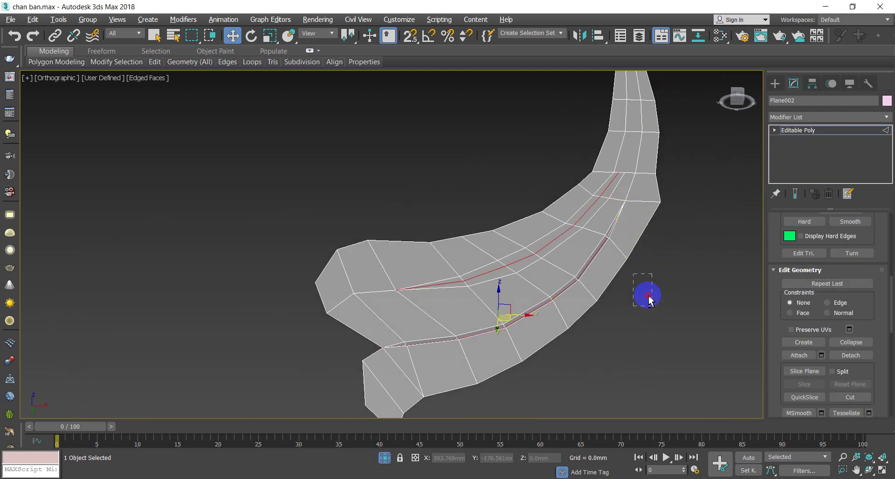
pyautogui.keyDown('alt'); pyautogui.moveTo(572, 283); pyautogui.dragTo(570, 281); pyautogui.keyUp('alt')
pyautogui.keyDown('alt'); pyautogui.moveTo(483, 295); pyautogui.dragTo(482, 296); pyautogui.keyUp('alt')
pyautogui.keyDown('alt'); pyautogui.moveTo(505, 378); pyautogui.dragTo(531, 397); pyautogui.keyUp('alt')
pyautogui.keyDown('alt'); pyautogui.moveTo(372, 329); pyautogui.dragTo(373, 329); pyautogui.keyUp('alt')
pyautogui.scroll(5, 509, 254)
# Extrude the selected line into a second groove with height -7.514 mm and width 8.931 mm
pyautogui.rightClick(435, 198)
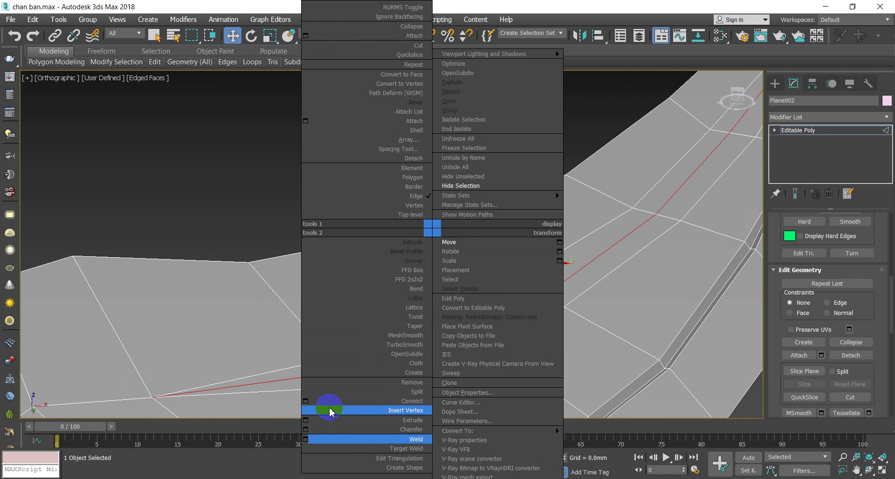
pyautogui.click(319, 410)
pyautogui.click(307, 384)
pyautogui.moveTo(385, 285)
pyautogui.mouseDown(button='middle')
pyautogui.moveTo(382, 235)
pyautogui.moveTo(376, 269)
pyautogui.moveTo(383, 292)
pyautogui.moveTo(379, 274)
pyautogui.mouseUp(button='middle')
pyautogui.moveTo(400, 266); pyautogui.dragTo(403, 261)
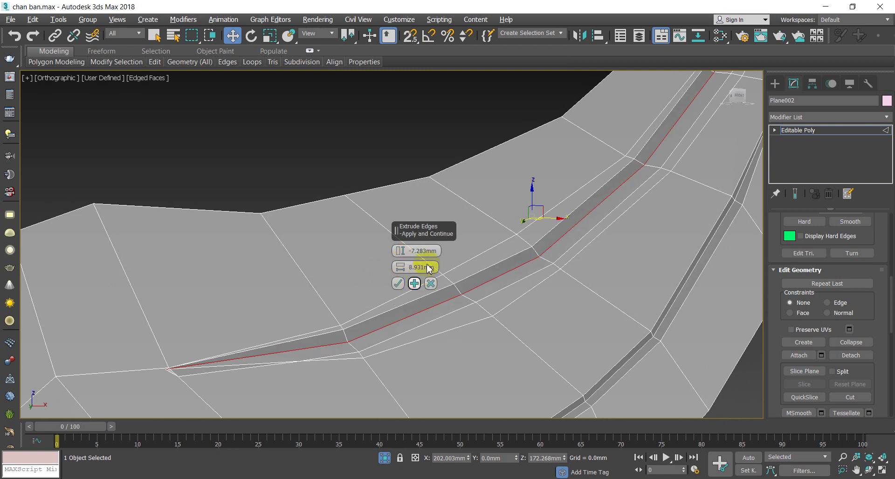
pyautogui.moveTo(399, 251); pyautogui.dragTo(400, 248)
pyautogui.keyDown('alt'); pyautogui.moveTo(484, 308); pyautogui.dragTo(521, 361, button='middle'); pyautogui.keyUp('alt')
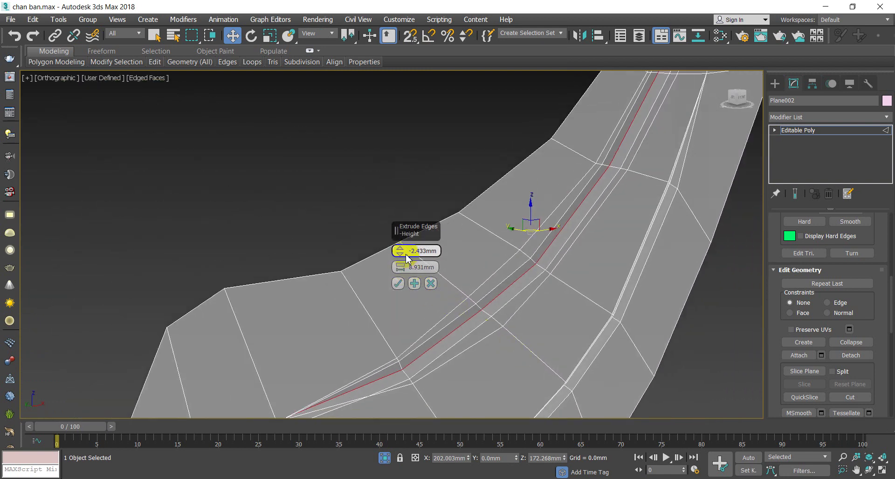
pyautogui.moveTo(401, 251); pyautogui.dragTo(400, 257)
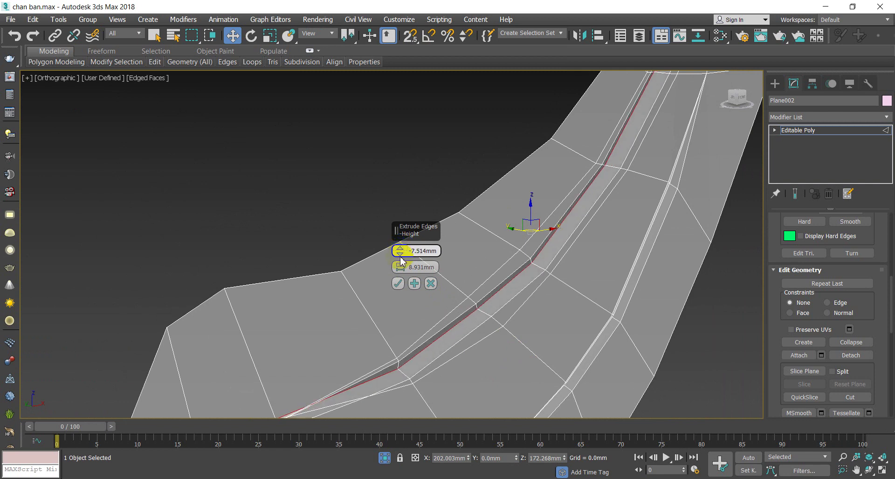
pyautogui.click(397, 283)
# Weld the vertices around the upper end of the second groove with a threshold of 12.378 mm
pyautogui.keyDown('alt'); pyautogui.moveTo(447, 310); pyautogui.dragTo(363, 325, button='middle'); pyautogui.keyUp('alt')
pyautogui.scroll(5, 617, 171)
pyautogui.moveTo(617, 172); pyautogui.dragTo(575, 201, button='middle')
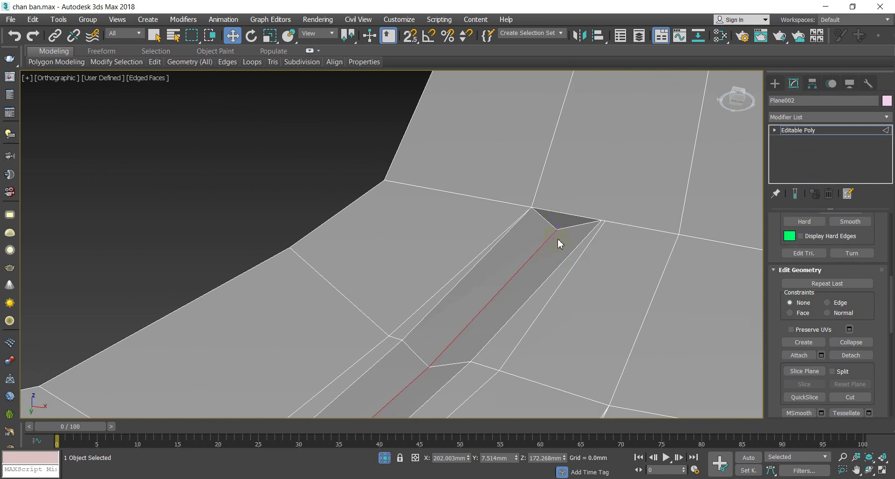
pyautogui.press('1')
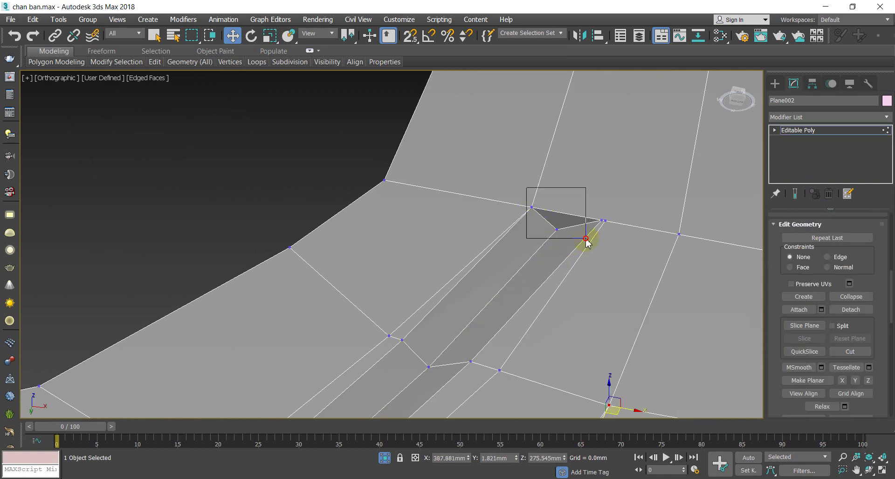
pyautogui.moveTo(604, 239); pyautogui.dragTo(604, 240)
pyautogui.rightClick(582, 240)
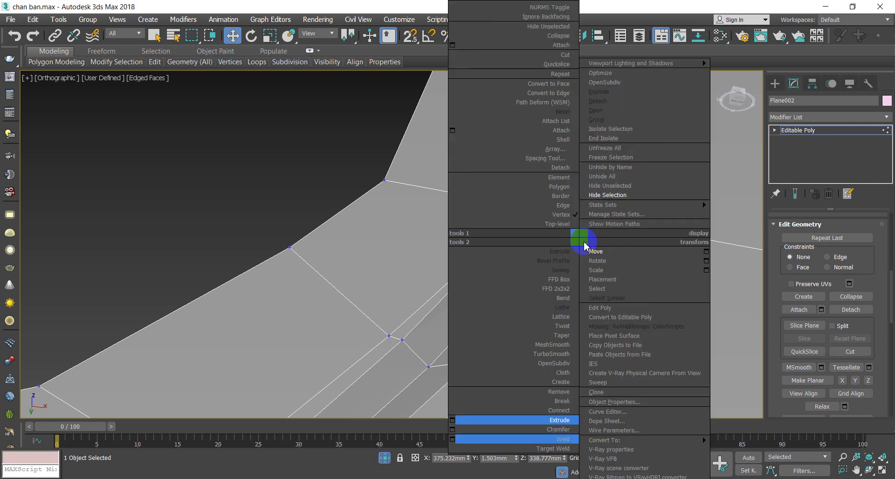
pyautogui.click(453, 439)
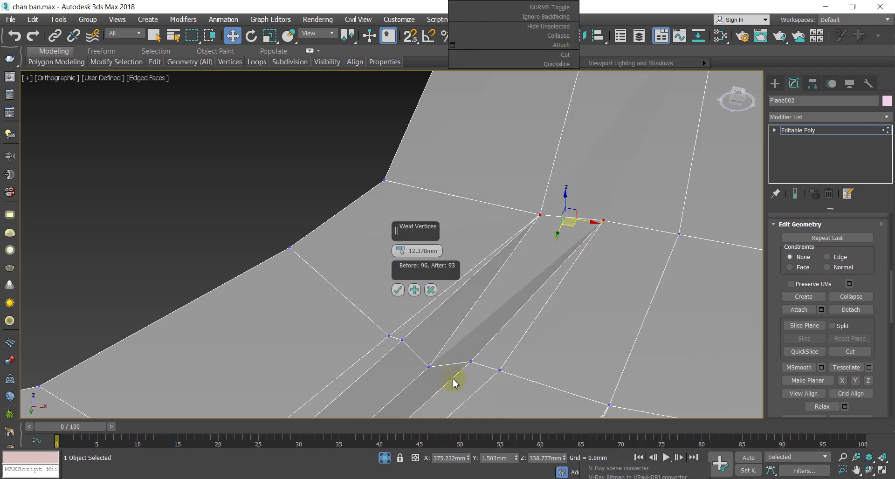
pyautogui.click(399, 291)
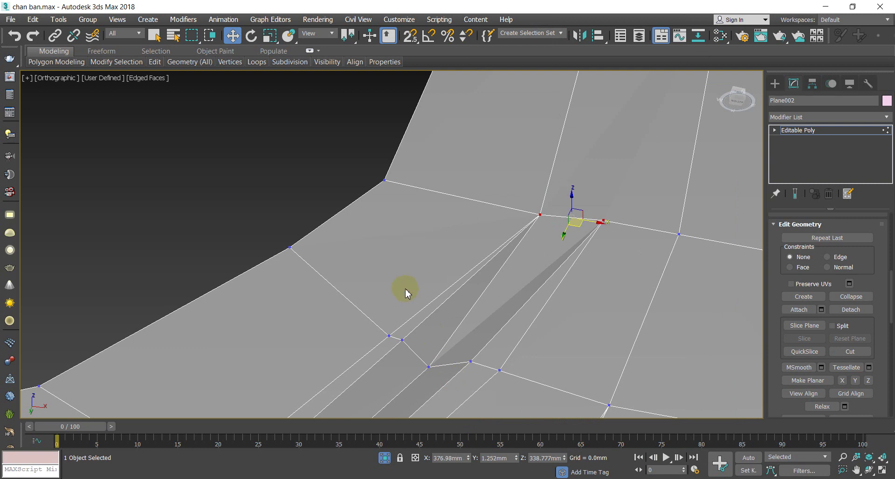
# Move the remaining outer vertex at the second groove's upper end beside its neighbour and weld the two together
pyautogui.moveTo(633, 208); pyautogui.dragTo(578, 241)
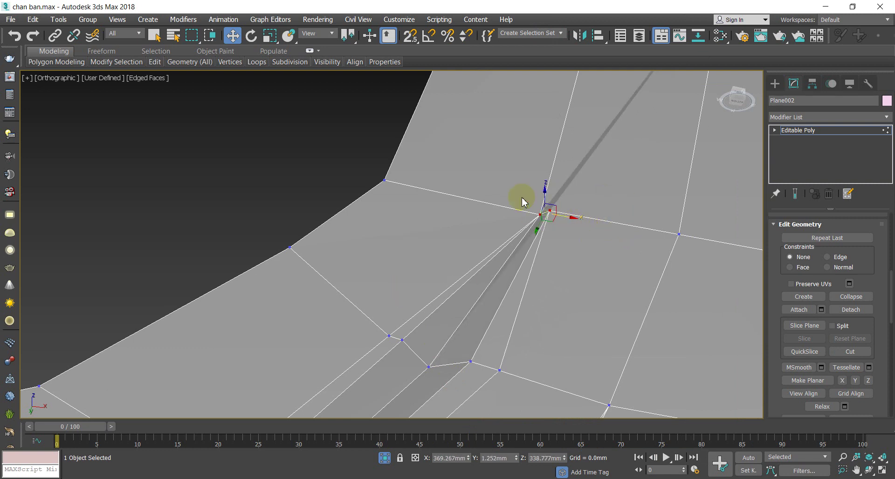
pyautogui.rightClick(515, 237)
pyautogui.click(394, 439)
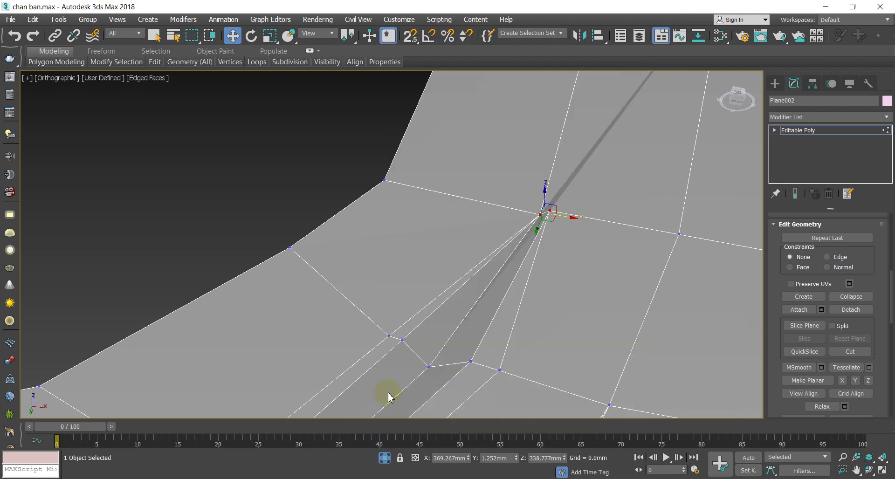
pyautogui.click(398, 290)
# Leave vertex editing, reselect the leaf object, apply MeshSmooth to it and inspect both smoothed grooves
pyautogui.scroll(-6, 435, 294)
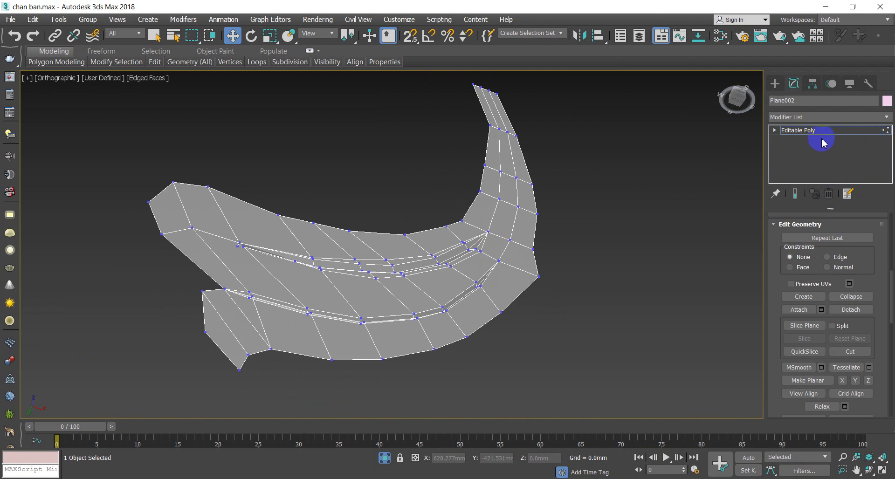
pyautogui.click(725, 226)
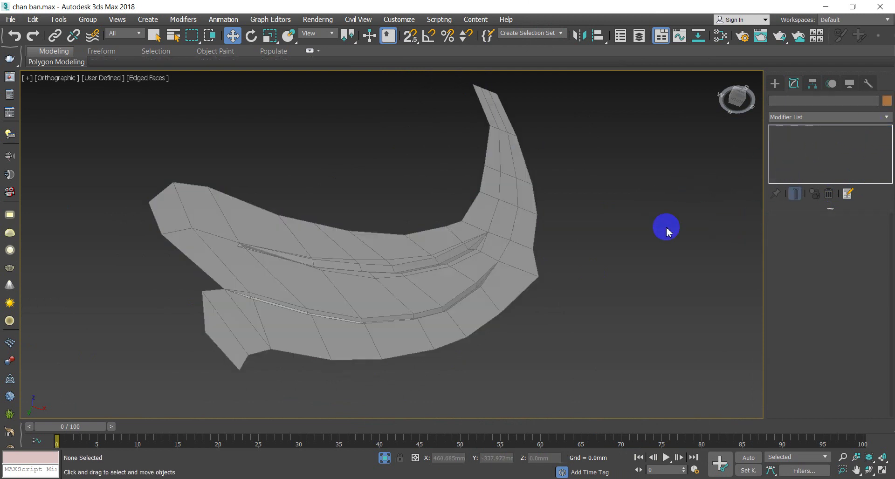
pyautogui.click(515, 239)
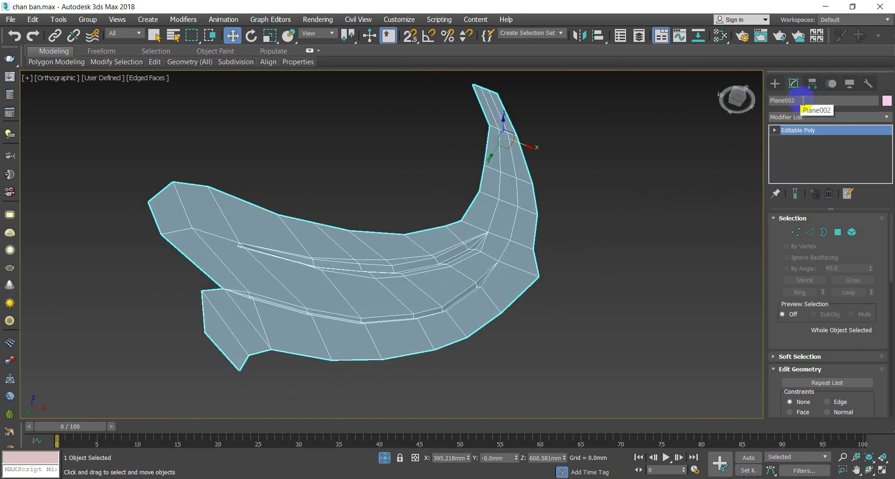
pyautogui.rightClick(572, 217)
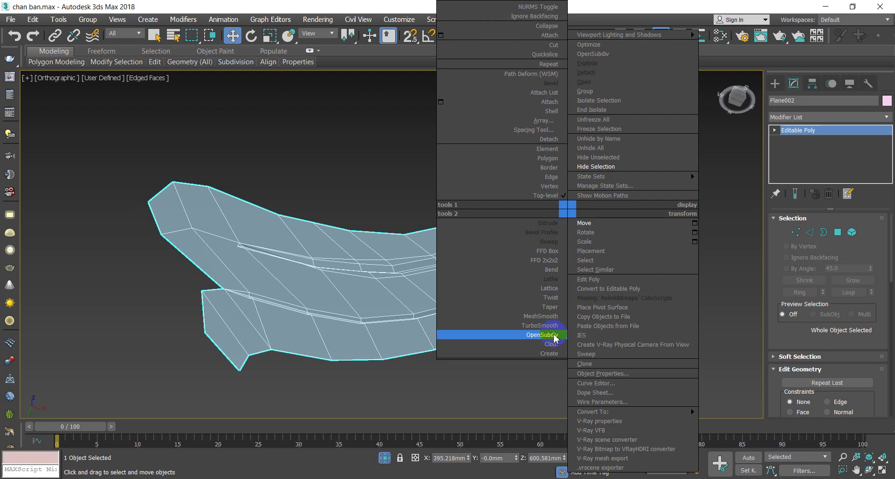
pyautogui.click(542, 311)
pyautogui.keyDown('alt'); pyautogui.moveTo(480, 293); pyautogui.dragTo(470, 342, button='middle'); pyautogui.keyUp('alt')
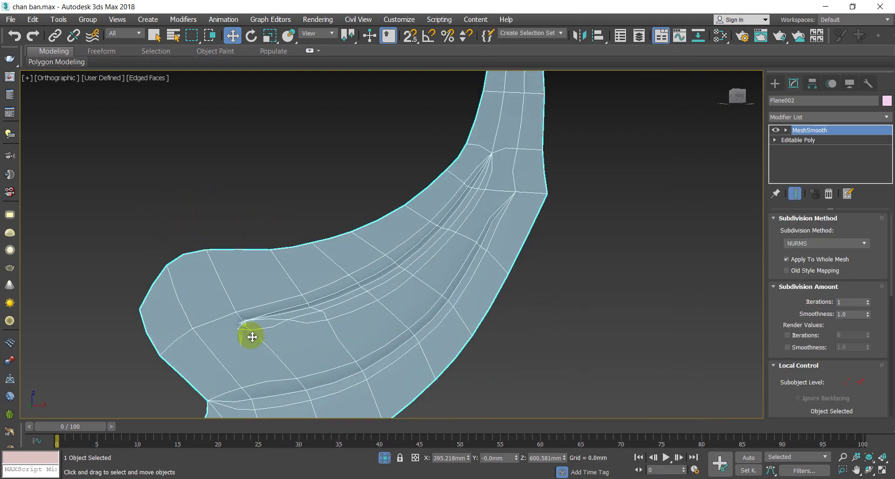
pyautogui.keyDown('alt'); pyautogui.moveTo(252, 331); pyautogui.dragTo(364, 246, button='middle'); pyautogui.keyUp('alt')
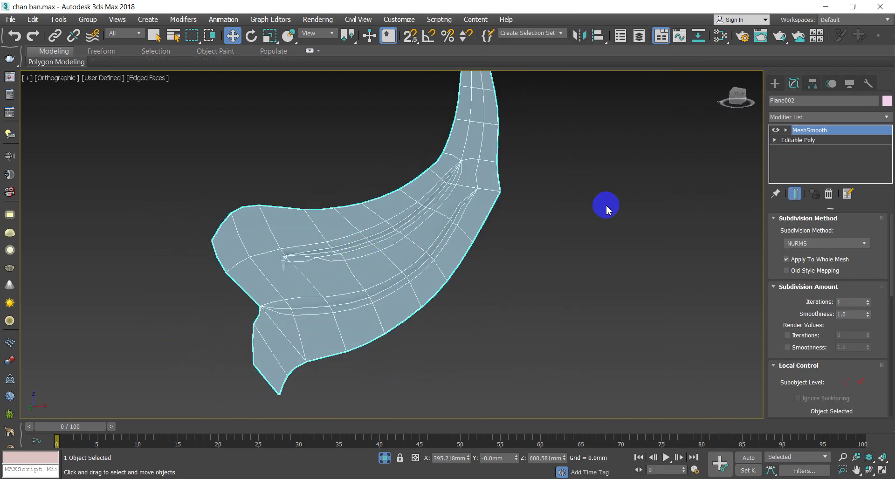
# Hide the MeshSmooth result, weld the cluster of vertices at the upper groove's left tip into one, and leave vertex editing
pyautogui.click(775, 130)
pyautogui.scroll(5, 240, 255)
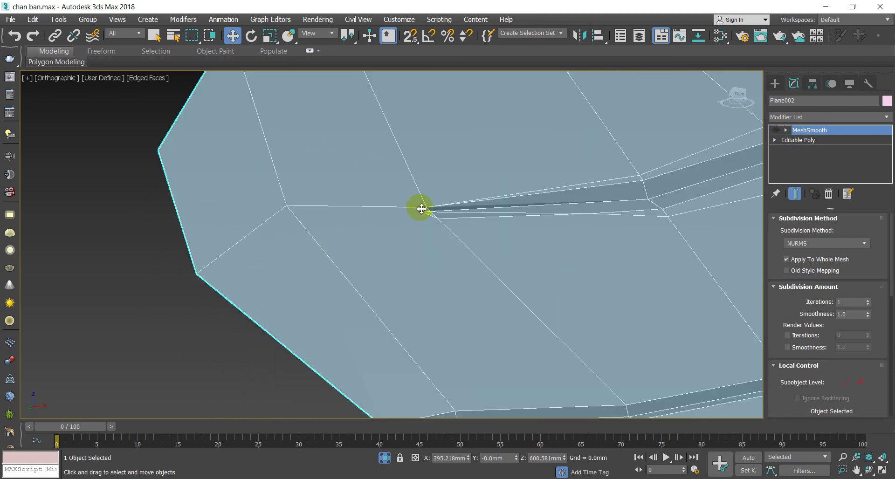
pyautogui.click(774, 140)
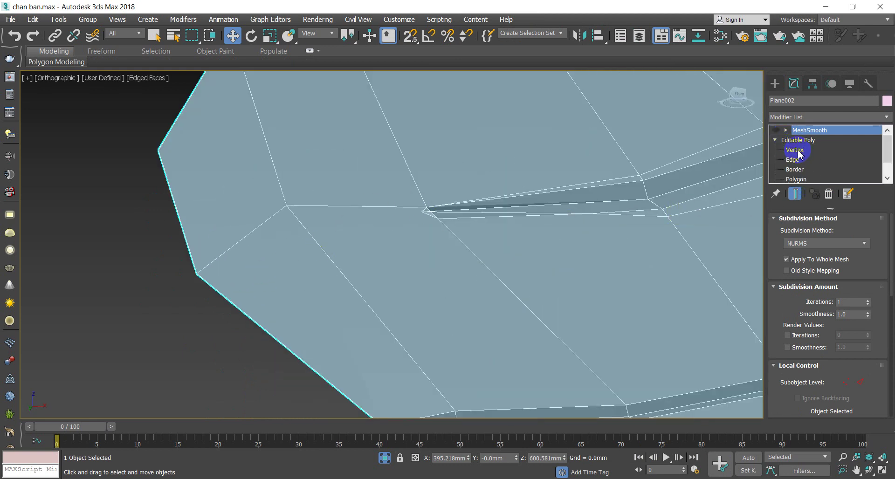
pyautogui.click(793, 149)
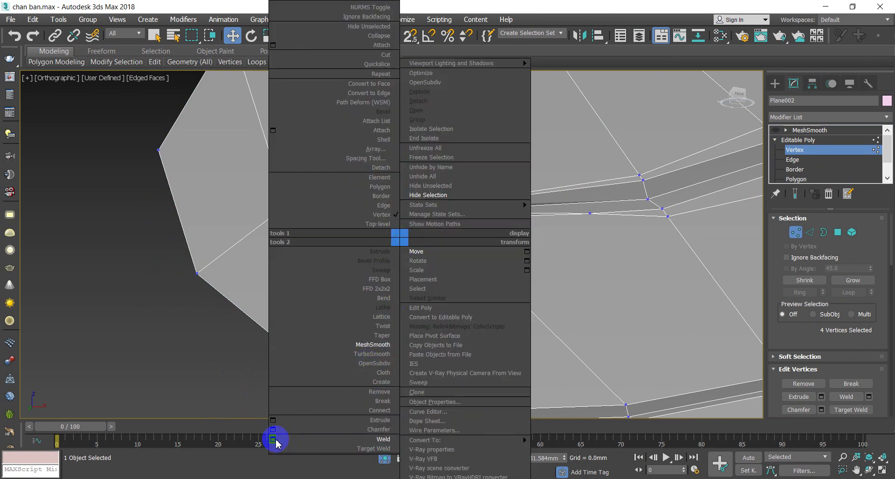
pyautogui.click(274, 440)
pyautogui.click(397, 290)
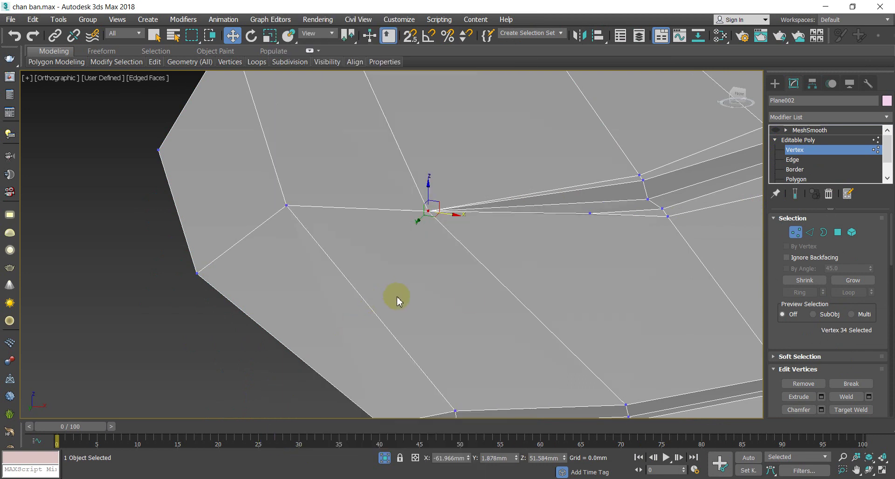
pyautogui.click(816, 155)
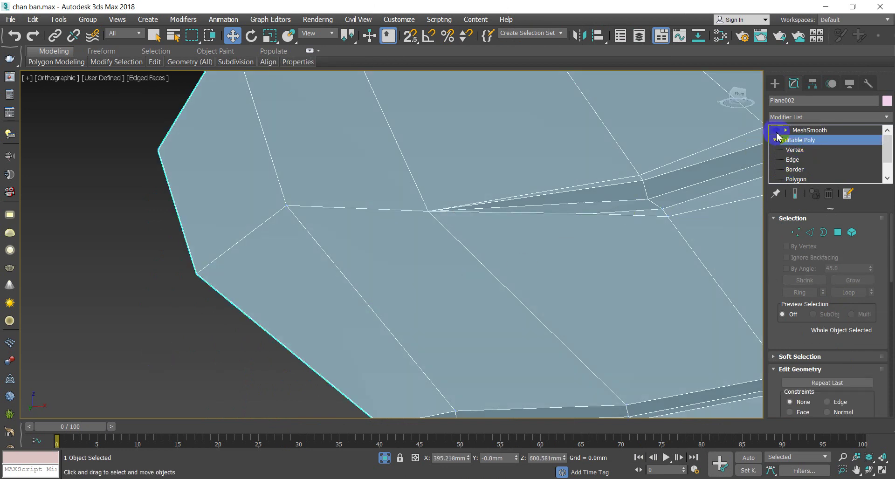
# Show the MeshSmooth result again, deselect the leaf and inspect both grooves in plain shading without edged faces
pyautogui.click(139, 291)
pyautogui.scroll(-5, 186, 280)
pyautogui.moveTo(343, 267)
pyautogui.keyDown('alt'); pyautogui.mouseDown(button='middle')
pyautogui.moveTo(348, 239)
pyautogui.moveTo(319, 272)
pyautogui.mouseUp(button='middle'); pyautogui.keyUp('alt')
pyautogui.press('F4')
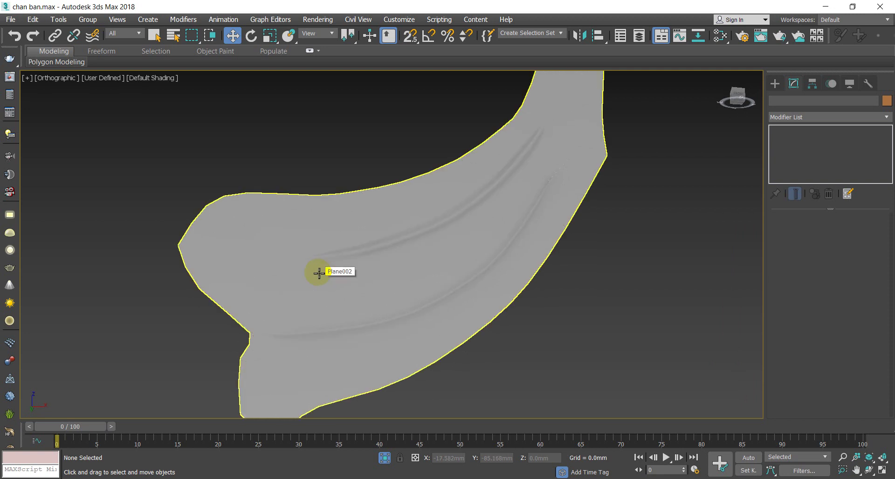
pyautogui.keyDown('alt'); pyautogui.moveTo(348, 336); pyautogui.dragTo(406, 321, button='middle'); pyautogui.keyUp('alt')
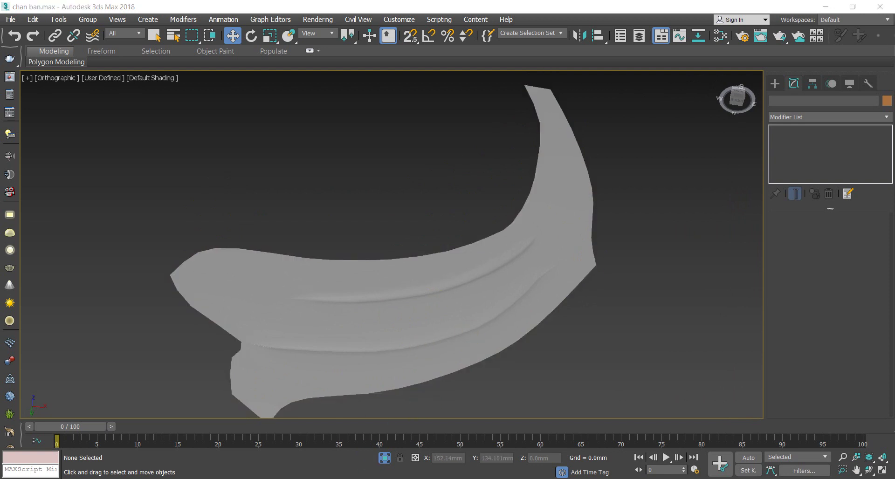
# Open the reference photo ban chuan.jpg from File Explorer to examine the leg's carving, and return to the 3ds Max scene
pyautogui.click(361, 478)
pyautogui.click(166, 478)
pyautogui.doubleClick(250, 214)
pyautogui.doubleClick(251, 218)
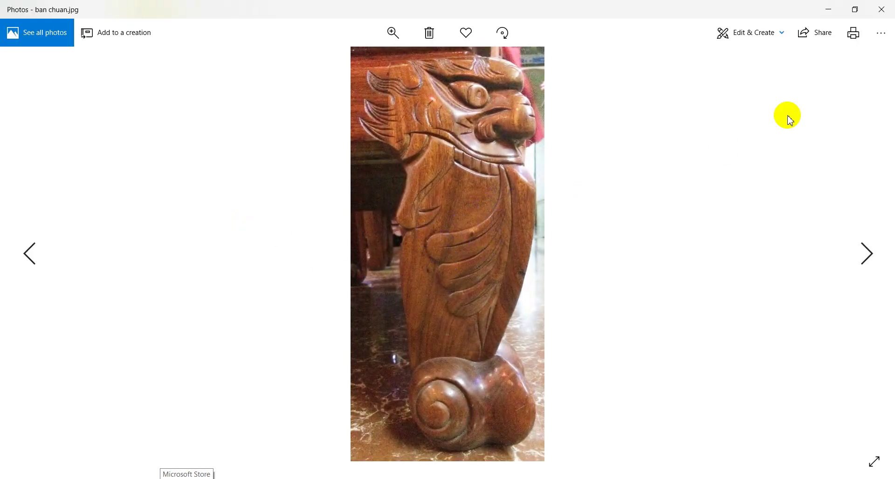
pyautogui.click(825, 9)
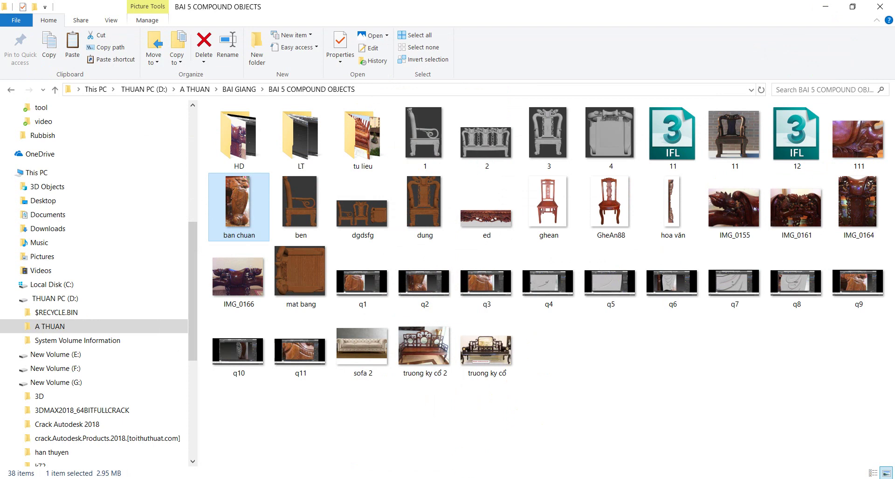
pyautogui.click(314, 451)
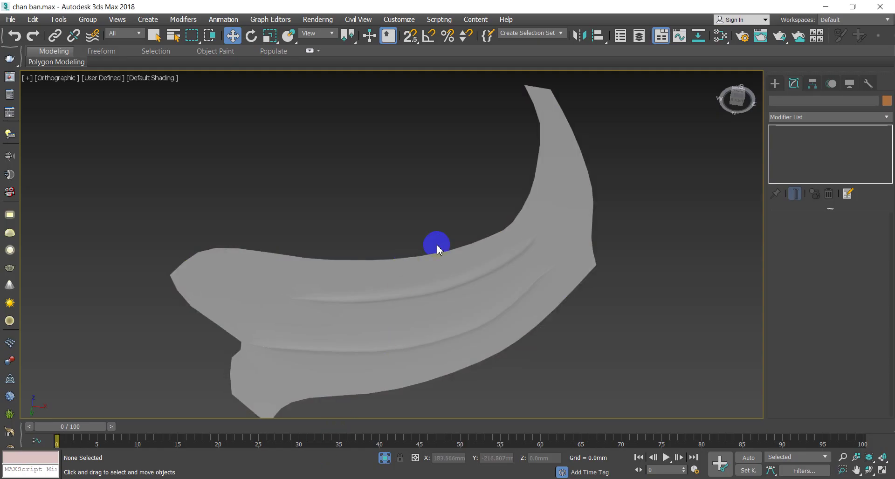
# Reselect the leaf, select its whole outer border in the Editable Poly level and switch to edge editing with that selection
pyautogui.click(506, 235)
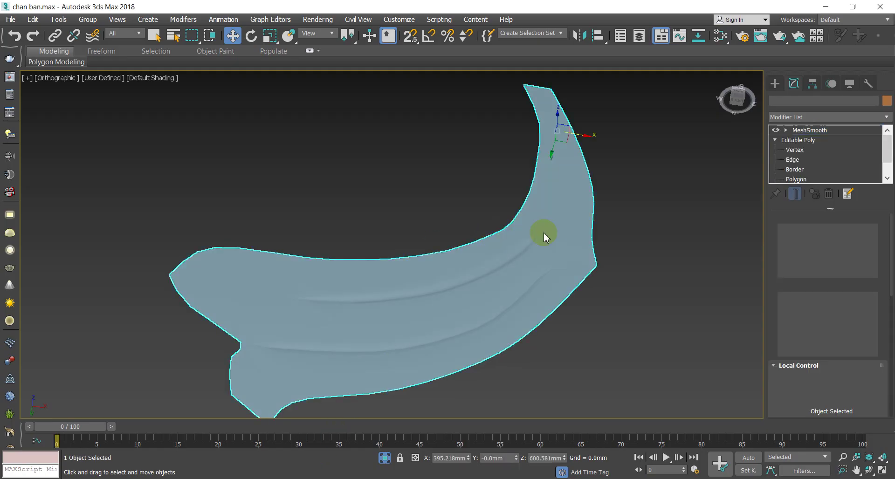
pyautogui.click(794, 170)
pyautogui.click(527, 204)
pyautogui.moveTo(478, 247)
pyautogui.keyDown('alt'); pyautogui.mouseDown(button='middle')
pyautogui.moveTo(483, 289)
pyautogui.moveTo(494, 253)
pyautogui.moveTo(482, 261)
pyautogui.mouseUp(button='middle'); pyautogui.keyUp('alt')
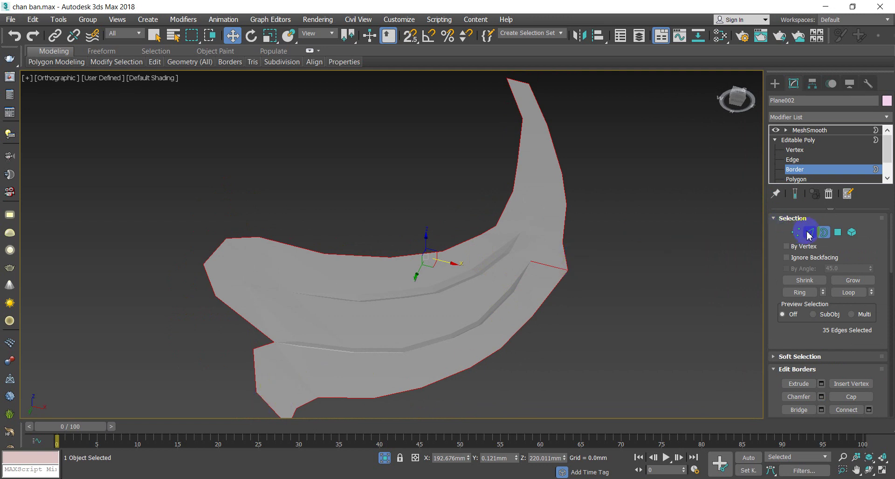
pyautogui.rightClick(514, 231)
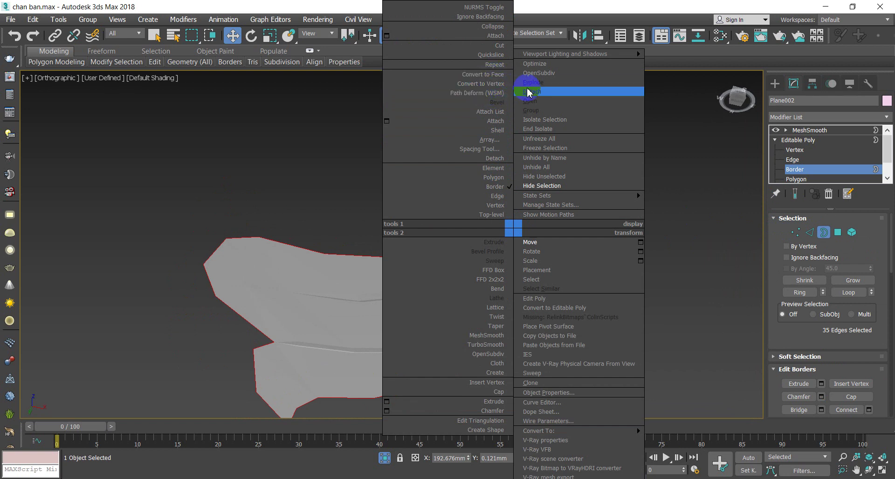
pyautogui.click(645, 85)
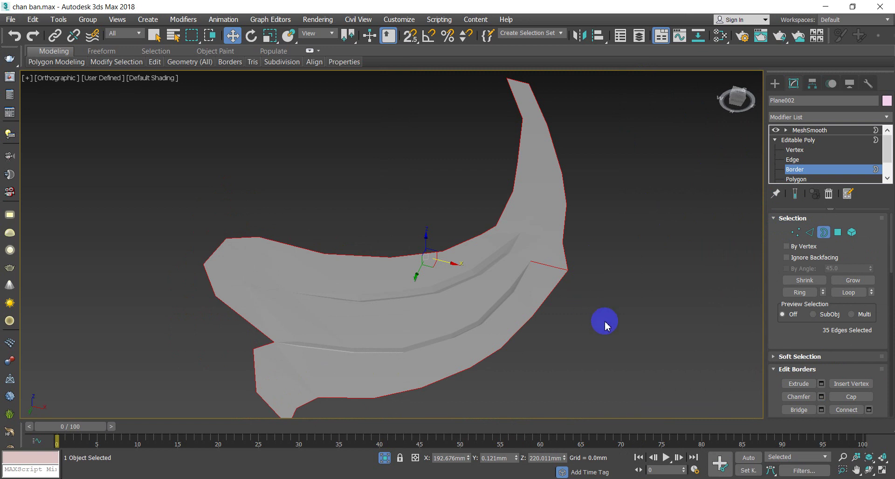
pyautogui.click(813, 232)
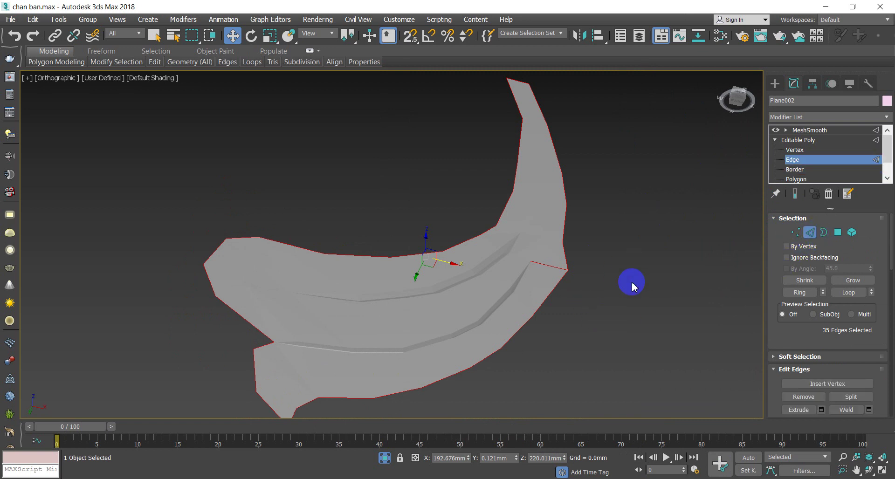
pyautogui.press('F3')
pyautogui.keyDown('alt'); pyautogui.moveTo(593, 293); pyautogui.dragTo(516, 240); pyautogui.keyUp('alt')
pyautogui.keyDown('alt'); pyautogui.moveTo(603, 175); pyautogui.dragTo(541, 89); pyautogui.keyUp('alt')
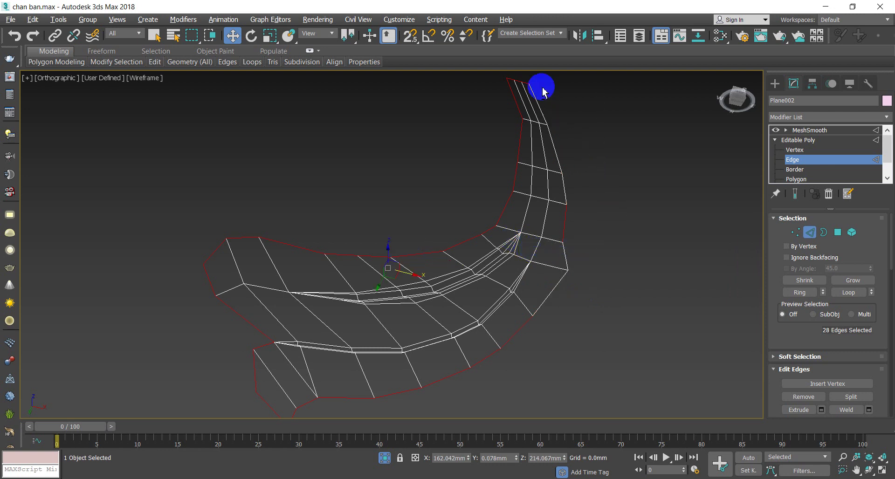
pyautogui.click(568, 221)
pyautogui.keyDown('alt'); pyautogui.moveTo(575, 254); pyautogui.dragTo(561, 201); pyautogui.keyUp('alt')
pyautogui.keyDown('alt'); pyautogui.moveTo(562, 327); pyautogui.dragTo(511, 308); pyautogui.keyUp('alt')
pyautogui.keyDown('alt'); pyautogui.click(487, 357); pyautogui.keyUp('alt')
pyautogui.keyDown('alt'); pyautogui.click(442, 379); pyautogui.keyUp('alt')
pyautogui.keyDown('alt'); pyautogui.click(406, 391); pyautogui.keyUp('alt')
pyautogui.moveTo(407, 400); pyautogui.dragTo(442, 366, button='middle')
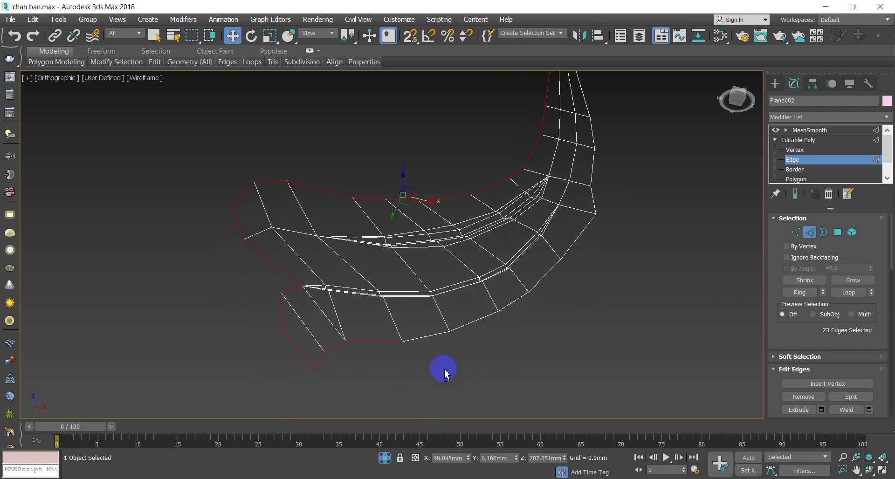
pyautogui.keyDown('alt'); pyautogui.moveTo(381, 375); pyautogui.dragTo(338, 352); pyautogui.keyUp('alt')
pyautogui.keyDown('alt'); pyautogui.moveTo(338, 368); pyautogui.dragTo(447, 315, button='middle'); pyautogui.keyUp('alt')
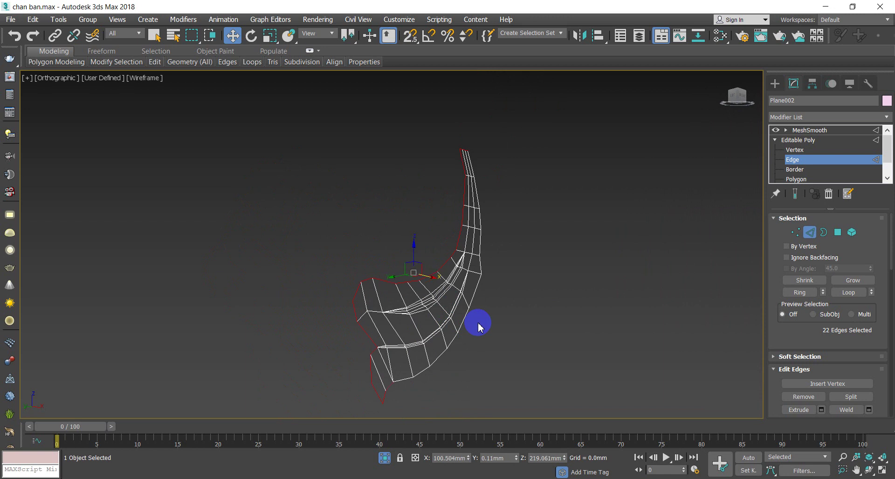
pyautogui.hotkey('ctrl', 'z')
pyautogui.hotkey('ctrl', 'z')
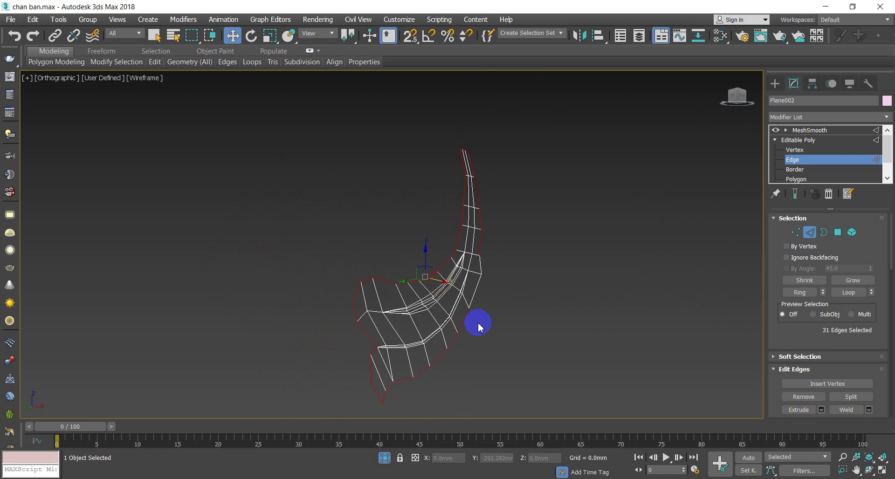
# Drop the inner seam edge at the leaf's bend from the selection and extend the border edges backward by about 18 mm
pyautogui.scroll(3, 465, 280)
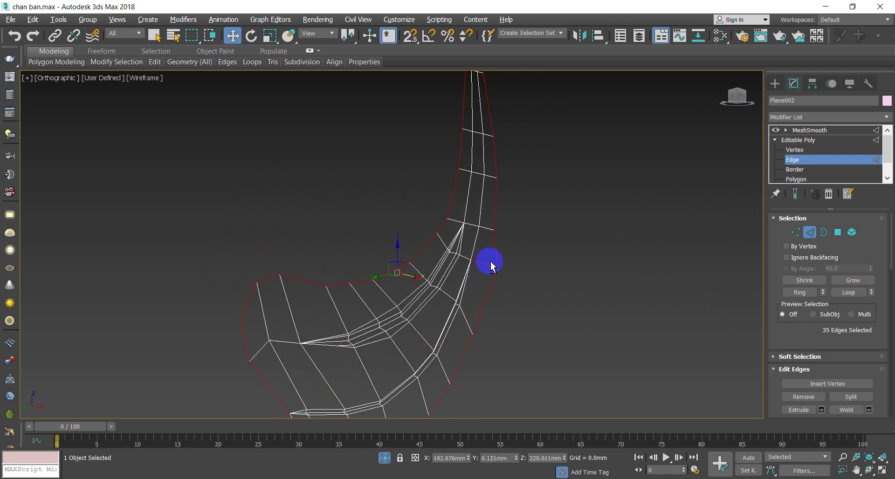
pyautogui.press('F3')
pyautogui.moveTo(513, 303)
pyautogui.keyDown('alt'); pyautogui.mouseDown(button='middle')
pyautogui.moveTo(517, 295)
pyautogui.moveTo(447, 299)
pyautogui.moveTo(432, 343)
pyautogui.moveTo(410, 314)
pyautogui.moveTo(352, 297)
pyautogui.moveTo(411, 306)
pyautogui.moveTo(379, 306)
pyautogui.moveTo(389, 311)
pyautogui.mouseUp(button='middle'); pyautogui.keyUp('alt')
pyautogui.moveTo(370, 276); pyautogui.dragTo(359, 276)
pyautogui.keyDown('alt'); pyautogui.moveTo(415, 307); pyautogui.dragTo(374, 247, button='middle'); pyautogui.keyUp('alt')
pyautogui.keyDown('alt'); pyautogui.moveTo(356, 224); pyautogui.dragTo(332, 202, button='middle'); pyautogui.keyUp('alt')
pyautogui.scroll(1, 331, 203)
pyautogui.press('t')
pyautogui.press('z')
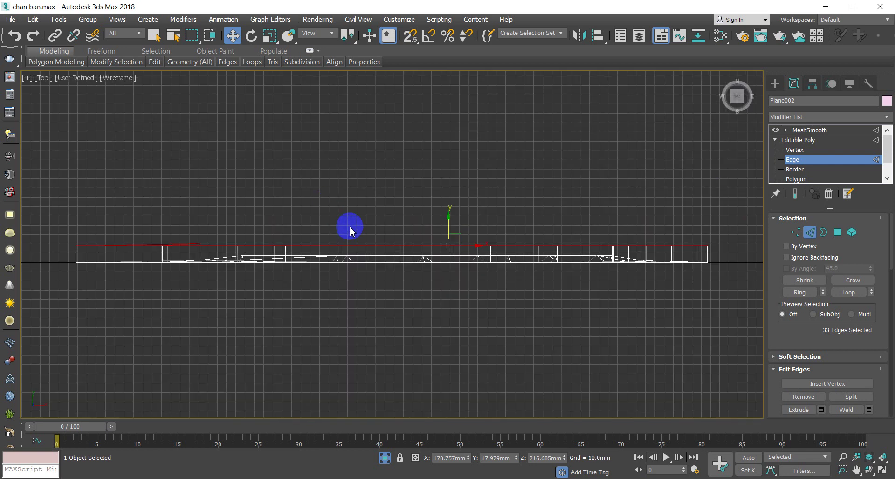
# In the Front view, scale the extended border edges to about 103% and move them -6.183 mm in X and 6.218 mm in Y
pyautogui.press('f')
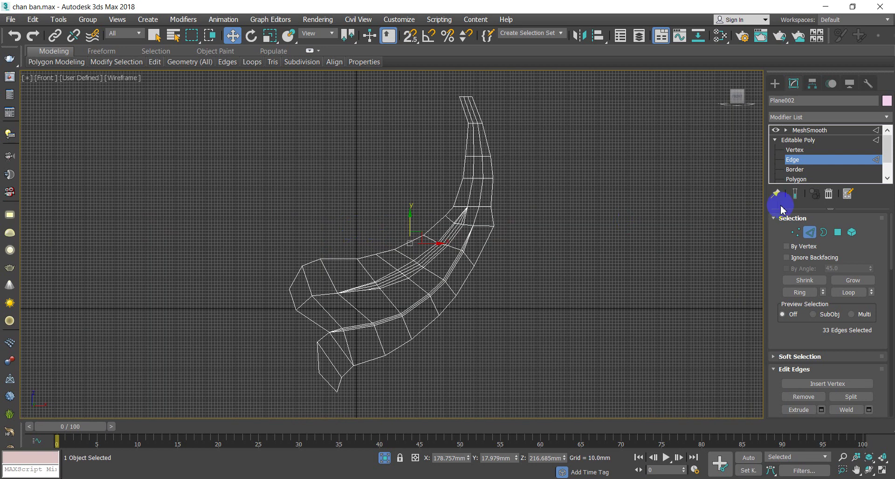
pyautogui.click(271, 36)
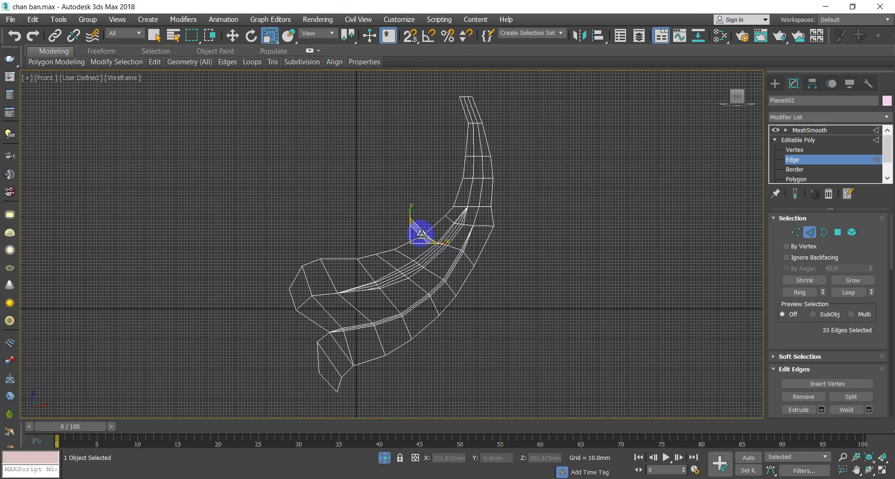
pyautogui.moveTo(421, 231); pyautogui.dragTo(420, 229)
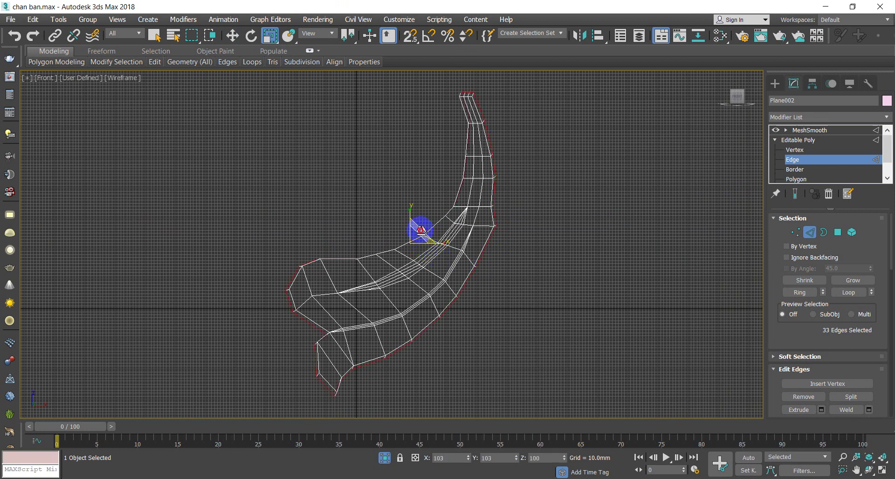
pyautogui.click(232, 36)
pyautogui.click(411, 224)
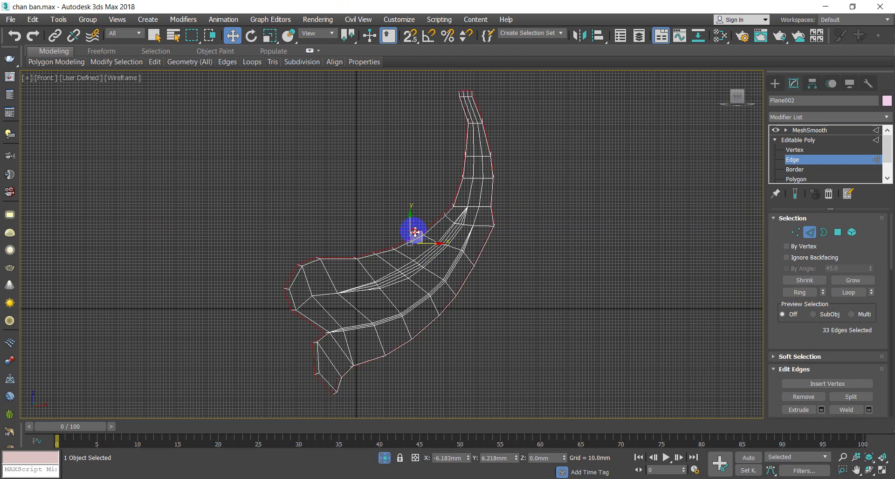
# Switch to shaded display without the grid, leave edge editing and inspect the leaf's smoothed rim
pyautogui.press('F3')
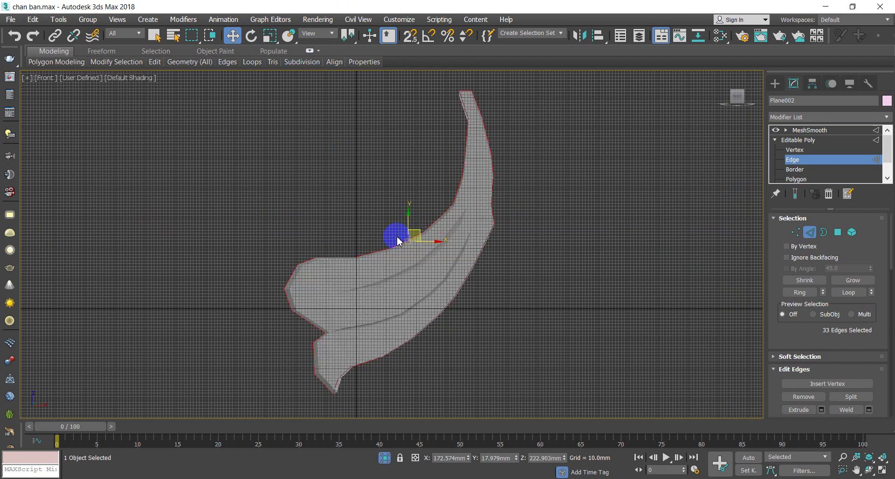
pyautogui.press('g')
pyautogui.moveTo(403, 291)
pyautogui.keyDown('alt'); pyautogui.mouseDown(button='middle')
pyautogui.moveTo(448, 338)
pyautogui.moveTo(494, 328)
pyautogui.moveTo(447, 298)
pyautogui.moveTo(415, 185)
pyautogui.moveTo(397, 273)
pyautogui.mouseUp(button='middle'); pyautogui.keyUp('alt')
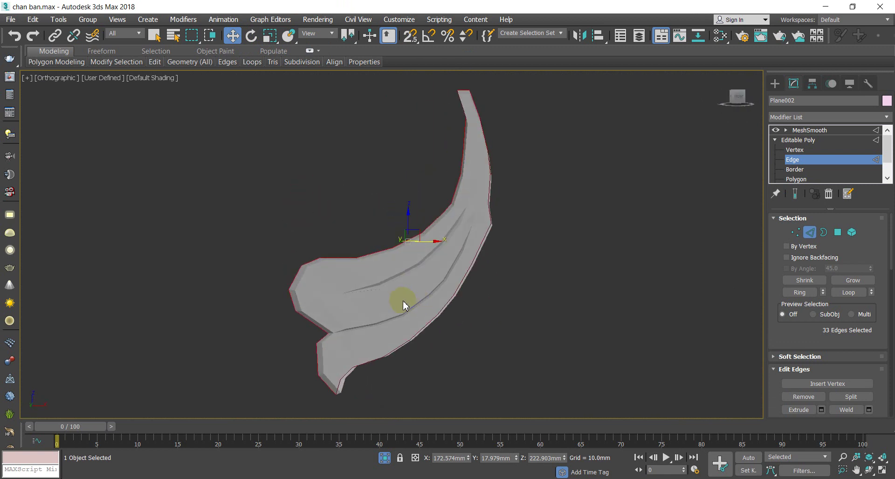
pyautogui.scroll(5, 345, 341)
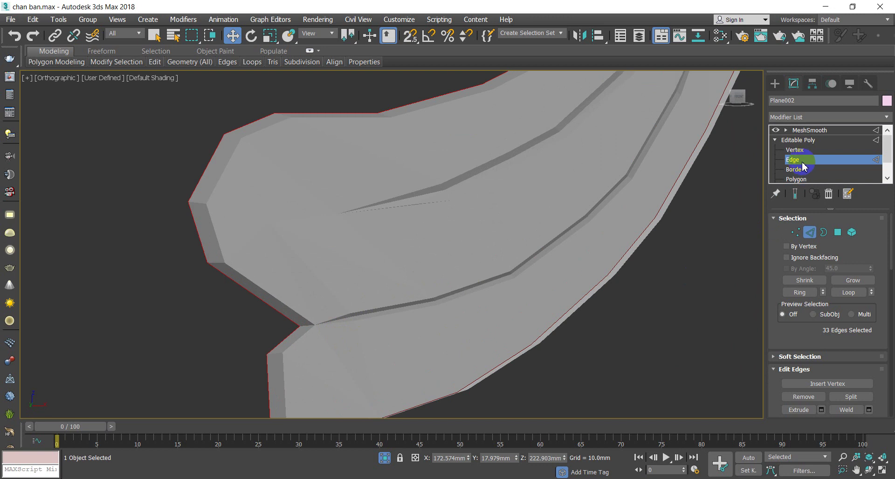
pyautogui.click(785, 139)
pyautogui.click(689, 252)
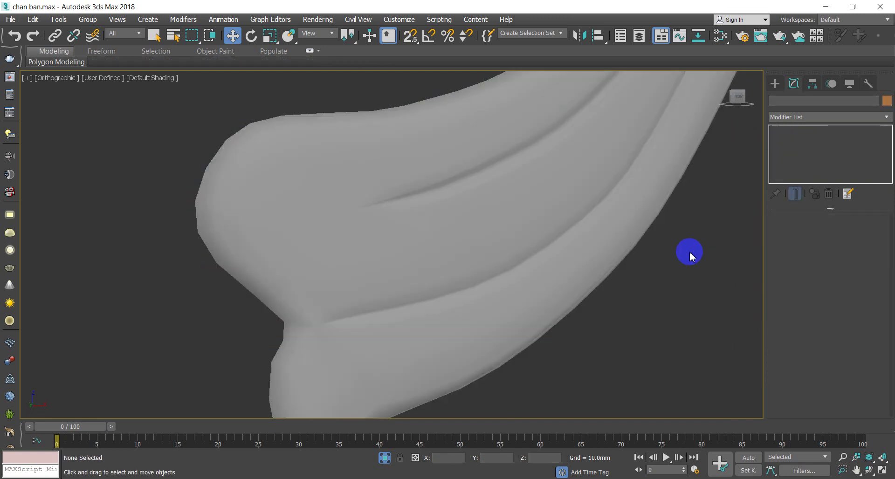
pyautogui.click(411, 236)
pyautogui.scroll(-3, 411, 237)
pyautogui.keyDown('alt'); pyautogui.moveTo(411, 237); pyautogui.dragTo(410, 216, button='middle'); pyautogui.keyUp('alt')
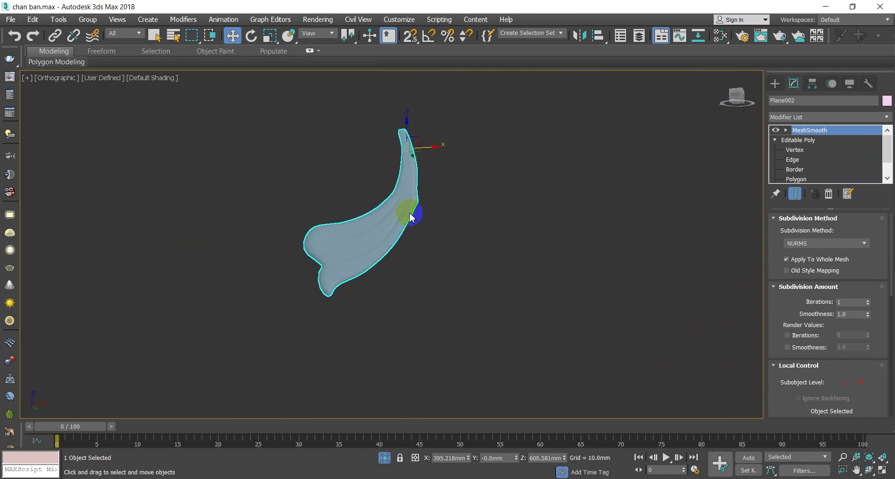
# Unhide all objects and view the leaf against the reference photo plane
pyautogui.rightClick(453, 181)
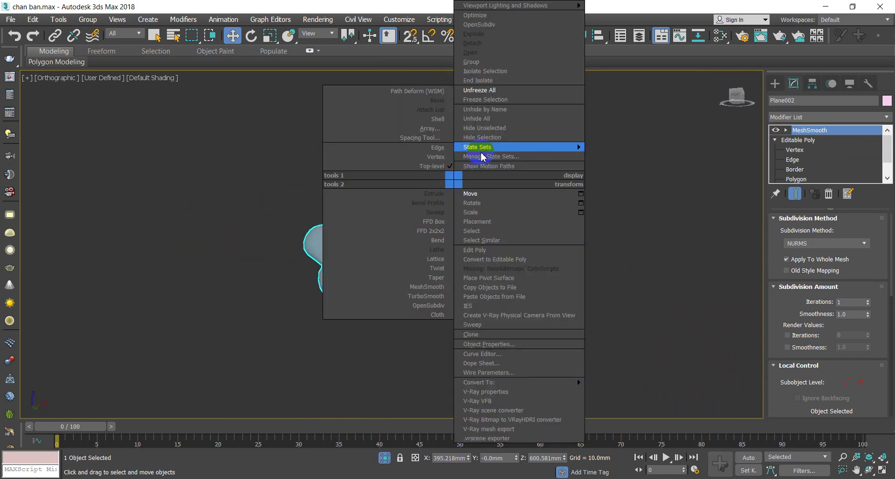
pyautogui.click(489, 118)
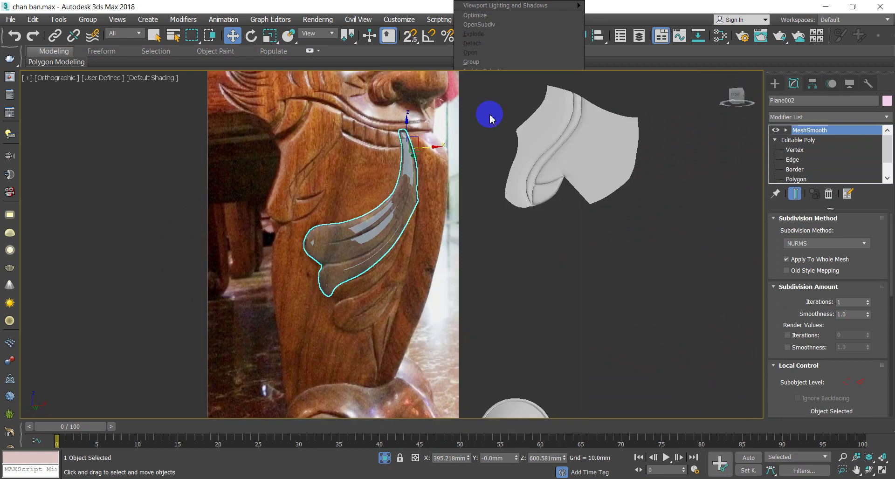
pyautogui.scroll(1, 377, 228)
pyautogui.scroll(-3, 377, 227)
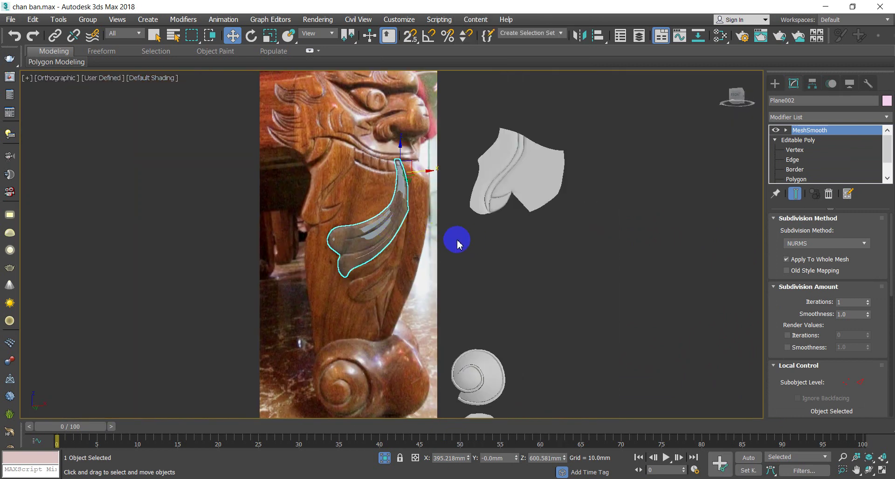
# Select the smoothed leaf and show it edge-on in the Top view beside the photo plane
pyautogui.click(407, 199)
pyautogui.press('t')
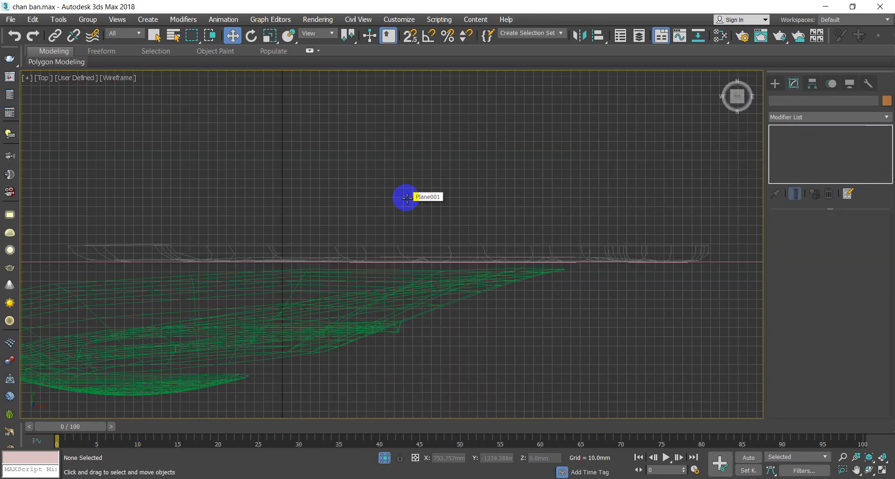
pyautogui.scroll(-3, 409, 200)
pyautogui.keyDown('alt'); pyautogui.moveTo(394, 259); pyautogui.dragTo(381, 211, button='middle'); pyautogui.keyUp('alt')
pyautogui.click(305, 218)
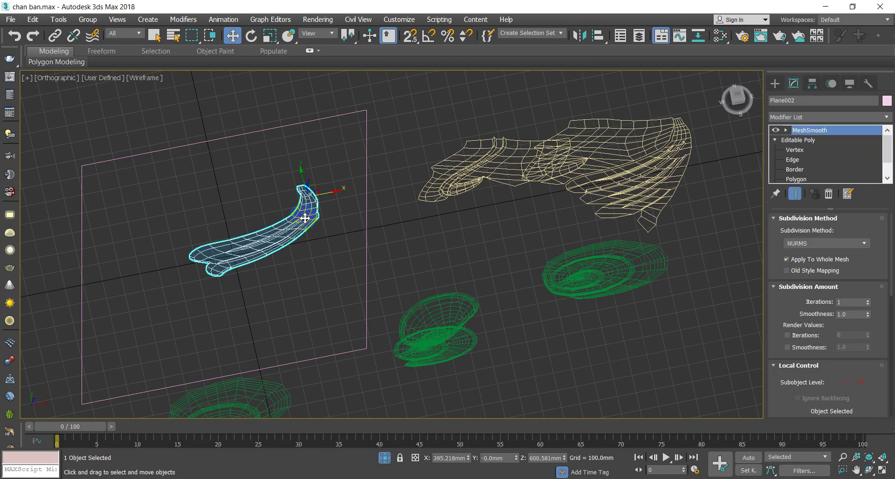
pyautogui.press('t')
pyautogui.scroll(-4, 310, 216)
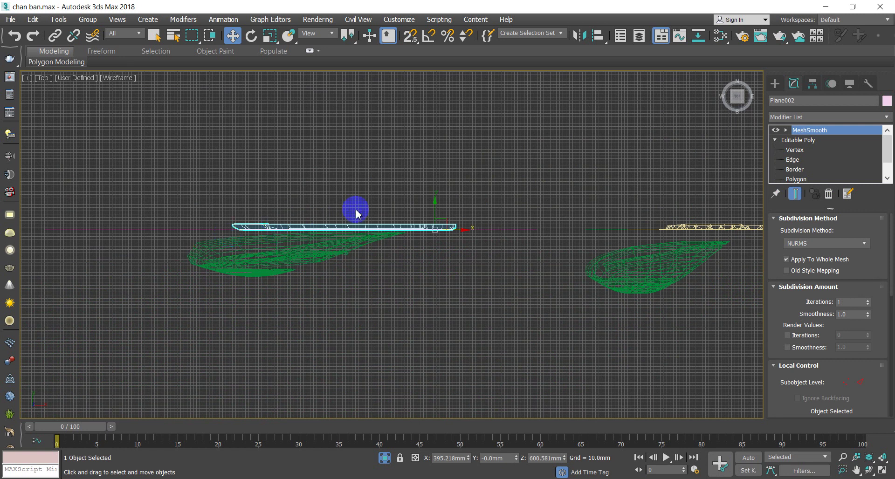
# Try to move the leaf forward to -24.468 mm in Y, and undo the move
pyautogui.moveTo(436, 207); pyautogui.dragTo(437, 215)
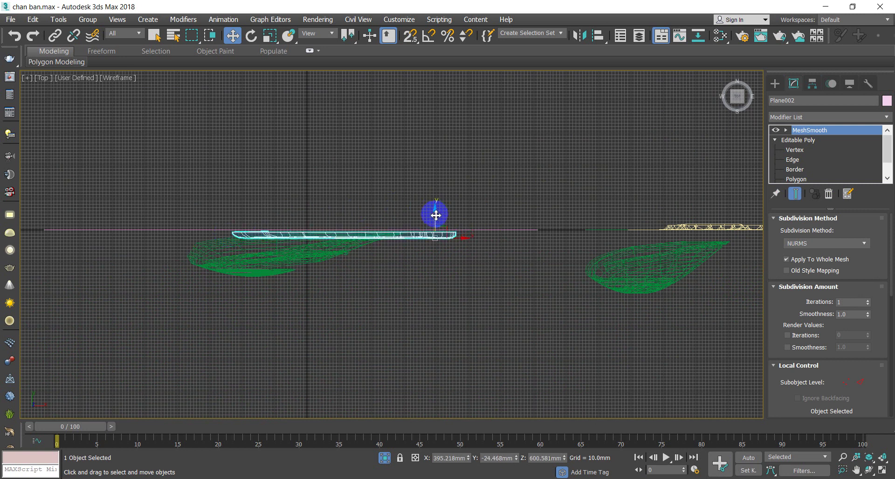
pyautogui.press('F3')
pyautogui.hotkey('ctrl', 'z')
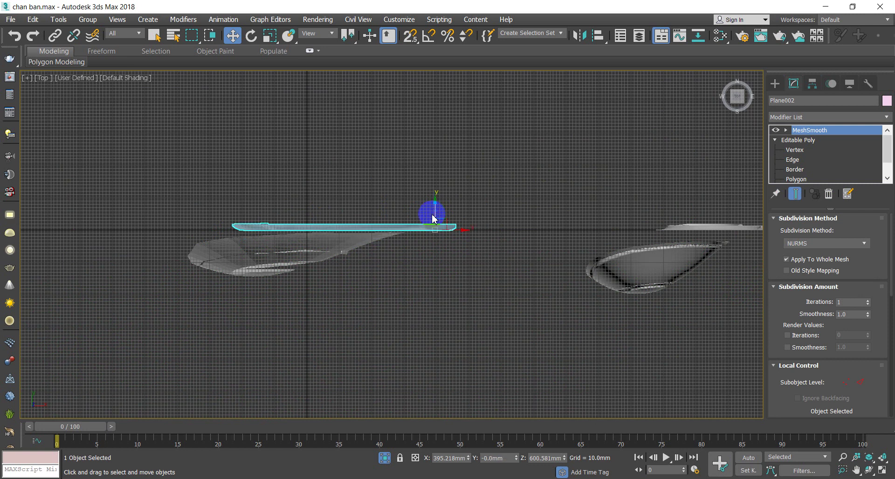
pyautogui.hotkey('ctrl', 'z')
pyautogui.hotkey('ctrl', 'z')
# Move the leaf -24.427 mm in Y so it sits in front of the photo plane, and show it shaded at an angle
pyautogui.scroll(4, 433, 221)
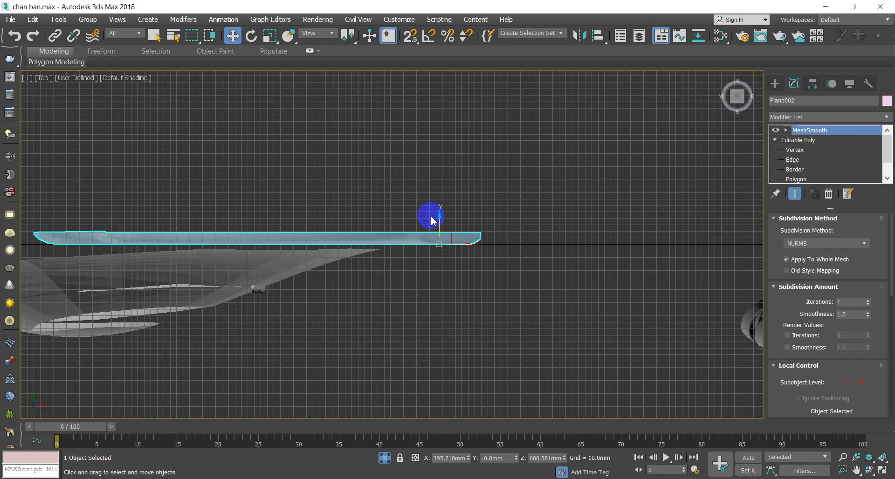
pyautogui.moveTo(438, 218); pyautogui.dragTo(444, 234)
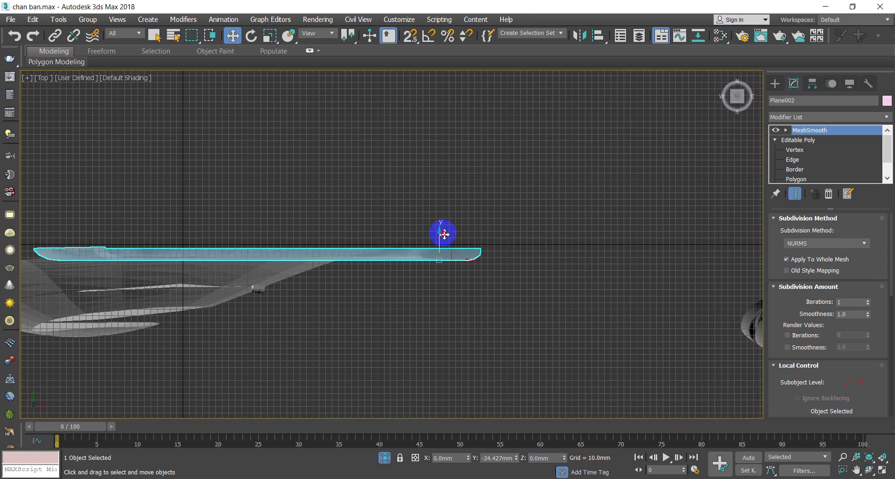
pyautogui.scroll(-4, 443, 233)
pyautogui.press('F3')
pyautogui.keyDown('alt'); pyautogui.moveTo(422, 233); pyautogui.dragTo(459, 176, button='middle'); pyautogui.keyUp('alt')
pyautogui.scroll(-5, 458, 175)
pyautogui.press('F3')
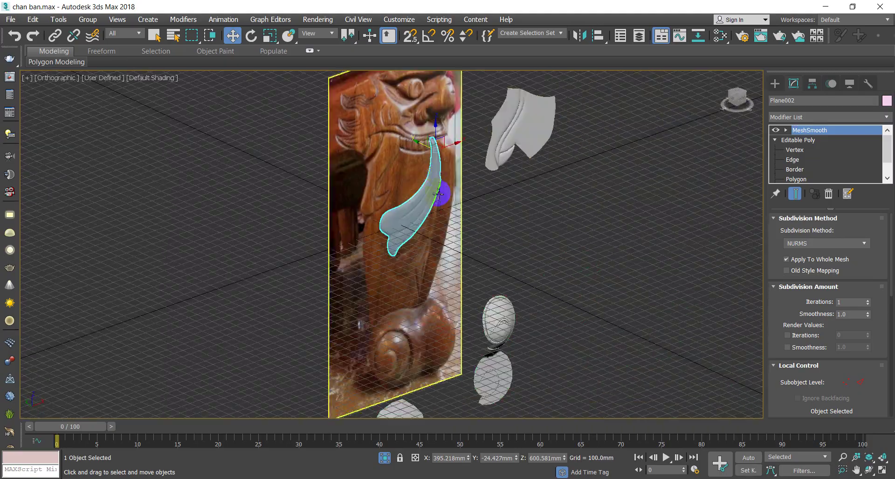
# Try to hide the unselected objects and examine the leaf from several angles
pyautogui.scroll(3, 510, 209)
pyautogui.moveTo(511, 211); pyautogui.dragTo(407, 166, button='middle')
pyautogui.rightClick(490, 180)
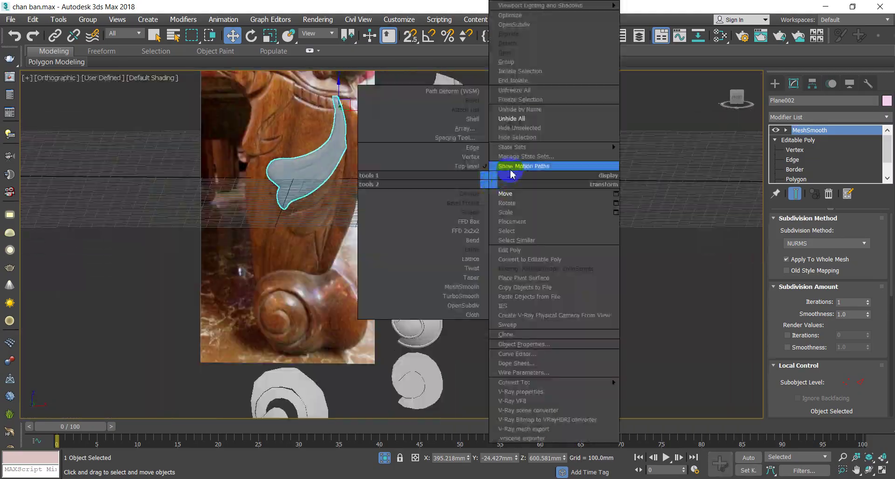
pyautogui.click(517, 127)
pyautogui.scroll(5, 475, 153)
pyautogui.scroll(-8, 477, 161)
pyautogui.keyDown('alt'); pyautogui.moveTo(479, 168); pyautogui.dragTo(512, 187, button='middle'); pyautogui.keyUp('alt')
pyautogui.scroll(7, 406, 167)
pyautogui.moveTo(405, 166)
pyautogui.keyDown('alt'); pyautogui.mouseDown(button='middle')
pyautogui.moveTo(385, 179)
pyautogui.moveTo(400, 179)
pyautogui.mouseUp(button='middle'); pyautogui.keyUp('alt')
# Hide the grid and compare the leaf's relief with the carving in the reference photo
pyautogui.press('g')
pyautogui.scroll(-3, 440, 168)
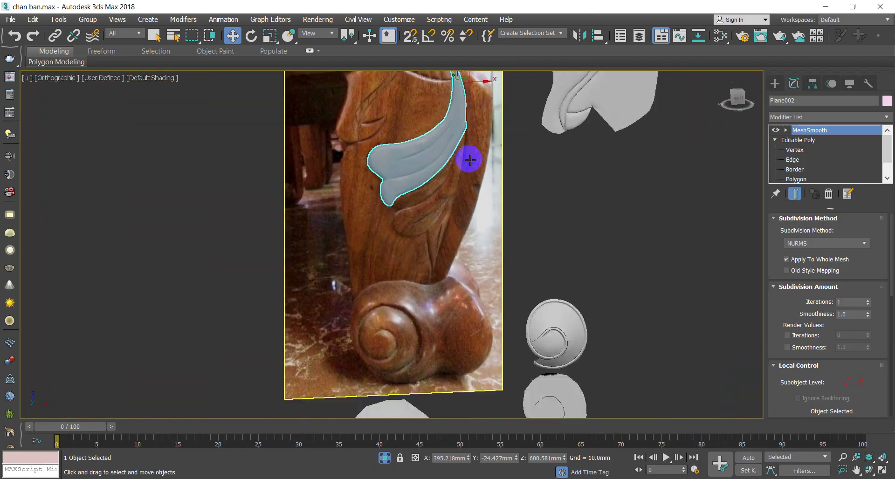
pyautogui.click(437, 170)
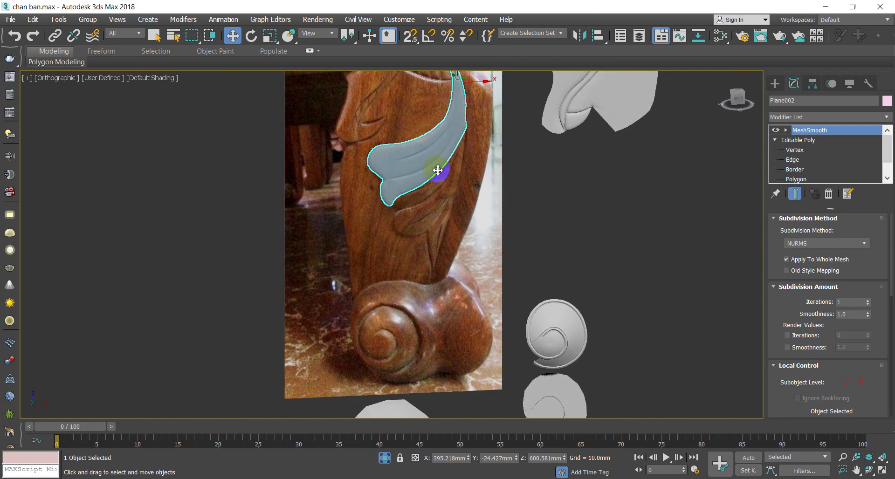
pyautogui.scroll(4, 419, 136)
pyautogui.keyDown('alt'); pyautogui.moveTo(385, 149); pyautogui.dragTo(401, 227, button='middle'); pyautogui.keyUp('alt')
pyautogui.scroll(2, 395, 261)
pyautogui.scroll(-8, 405, 254)
pyautogui.scroll(2, 431, 253)
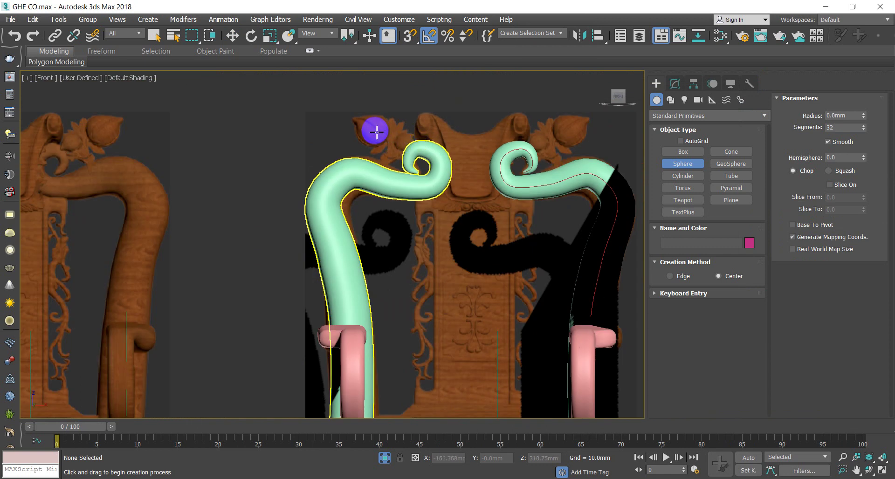
# In GHE CO.max, create a sphere of about 24.4 mm radius over the carved fruit on the chair back and show edged faces
pyautogui.moveTo(376, 132); pyautogui.dragTo(381, 113)
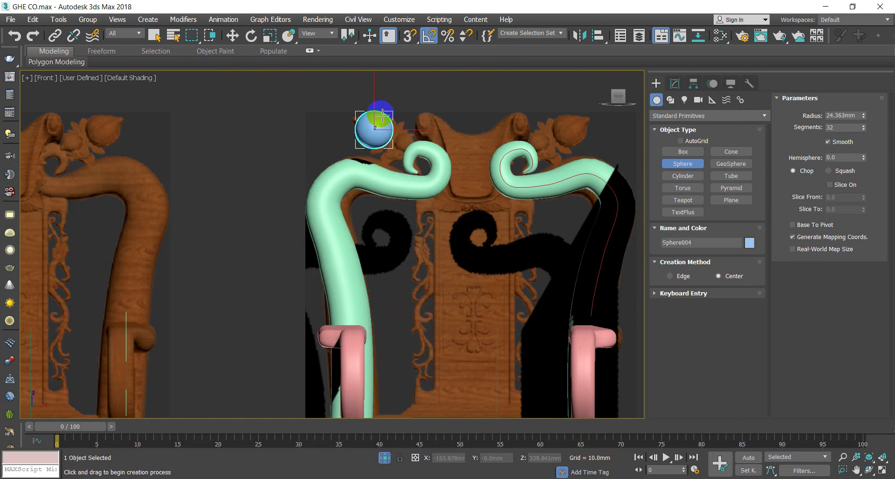
pyautogui.click(402, 177)
pyautogui.press('j')
pyautogui.press('F3')
pyautogui.press('F3')
pyautogui.press('F4')
pyautogui.scroll(2, 349, 115)
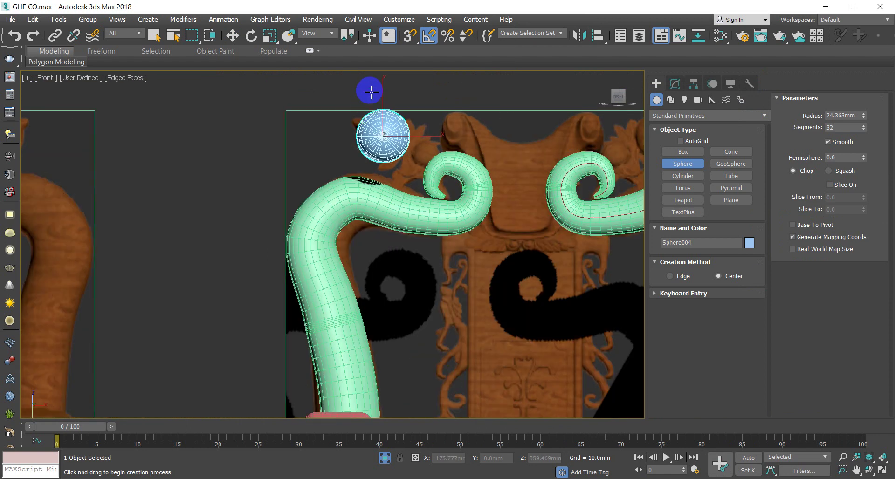
# With angle snap off, rotate the sphere in the Front view to X 64.247, Y 0 and Z -90 degrees
pyautogui.rightClick(368, 86)
pyautogui.click(285, 100)
pyautogui.moveTo(351, 120); pyautogui.dragTo(320, 212, button='middle')
pyautogui.scroll(-2, 320, 212)
pyautogui.click(346, 223)
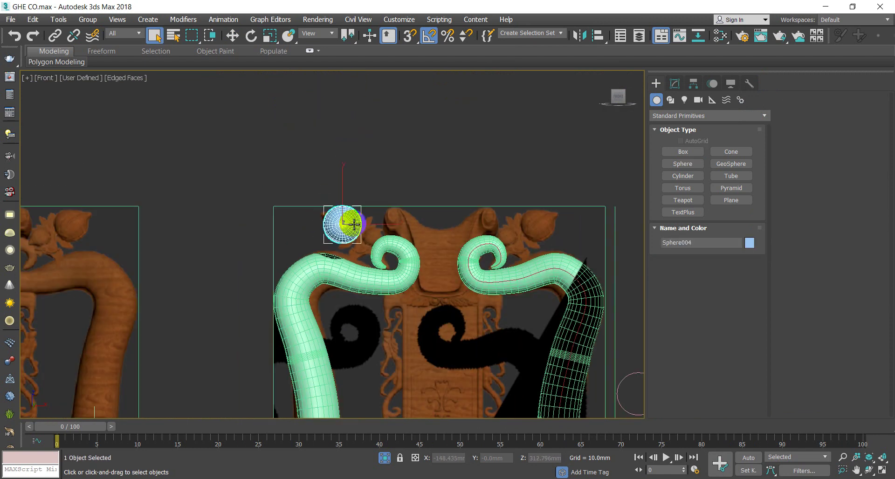
pyautogui.click(251, 36)
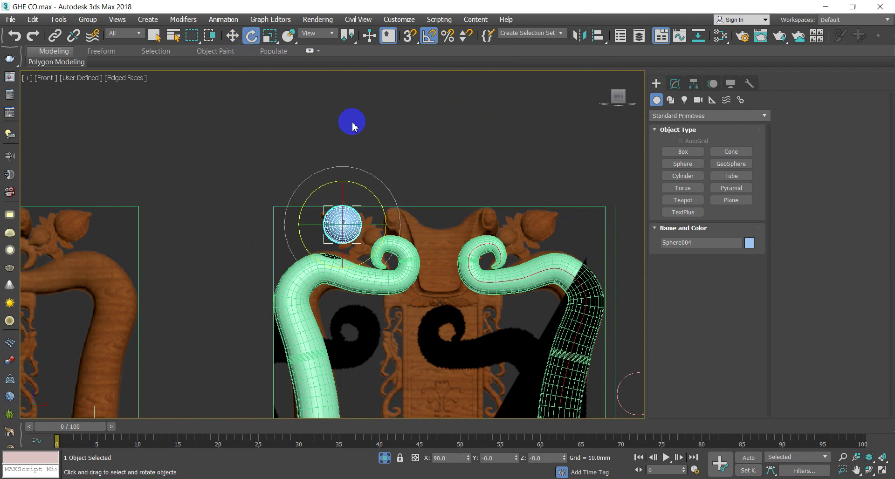
pyautogui.rightClick(425, 40)
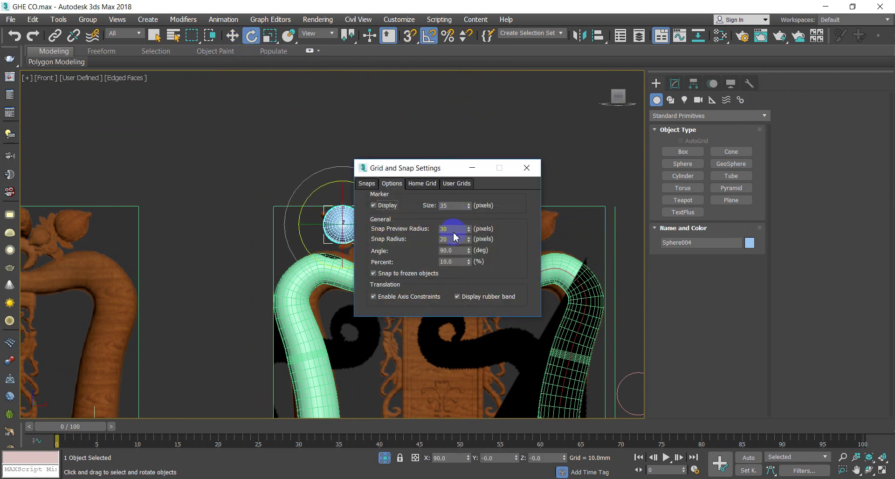
pyautogui.click(527, 167)
pyautogui.scroll(3, 355, 222)
pyautogui.moveTo(388, 235); pyautogui.dragTo(384, 234)
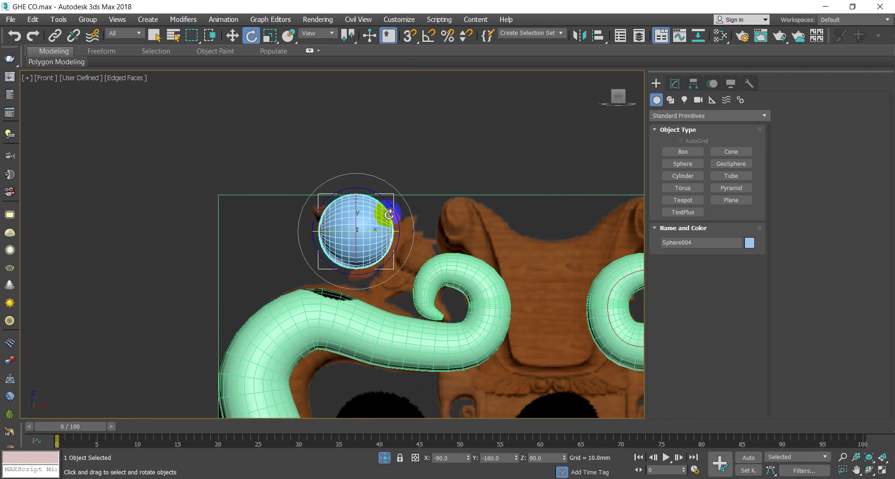
pyautogui.moveTo(393, 207); pyautogui.dragTo(400, 230)
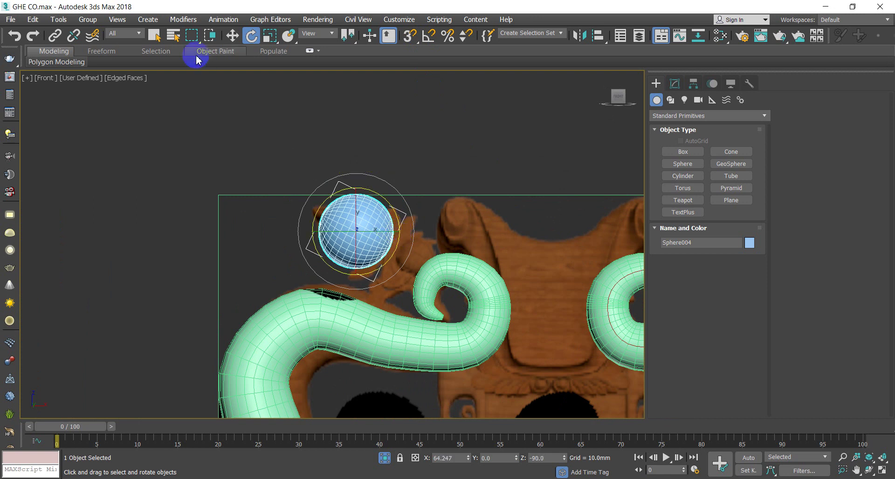
# Make one independent copy of the sphere above the chair back, at about X -169.07 mm and Z 420.729 mm
pyautogui.click(232, 35)
pyautogui.moveTo(385, 169); pyautogui.dragTo(386, 229, button='middle')
pyautogui.keyDown('shift'); pyautogui.moveTo(373, 275); pyautogui.dragTo(362, 109); pyautogui.keyUp('shift')
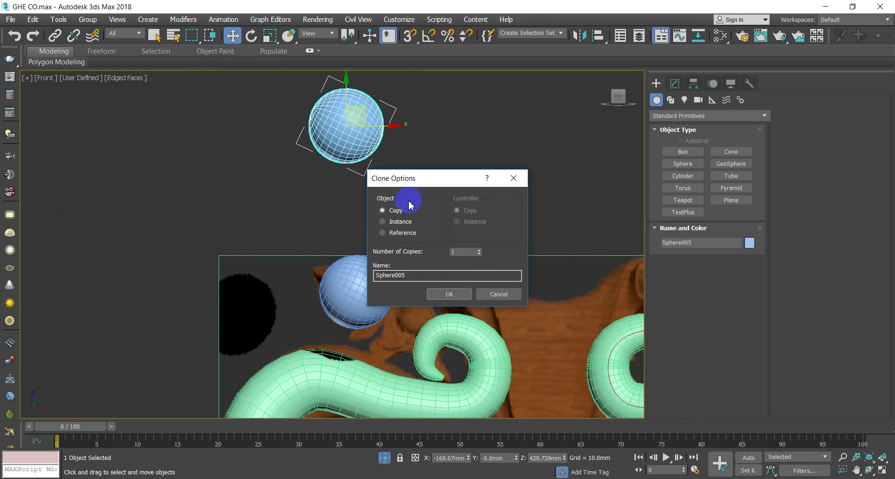
pyautogui.click(445, 293)
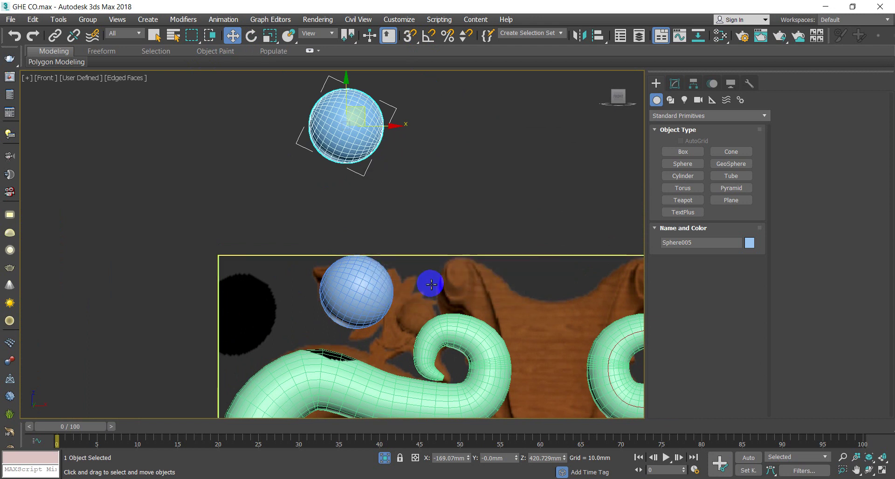
pyautogui.click(395, 273)
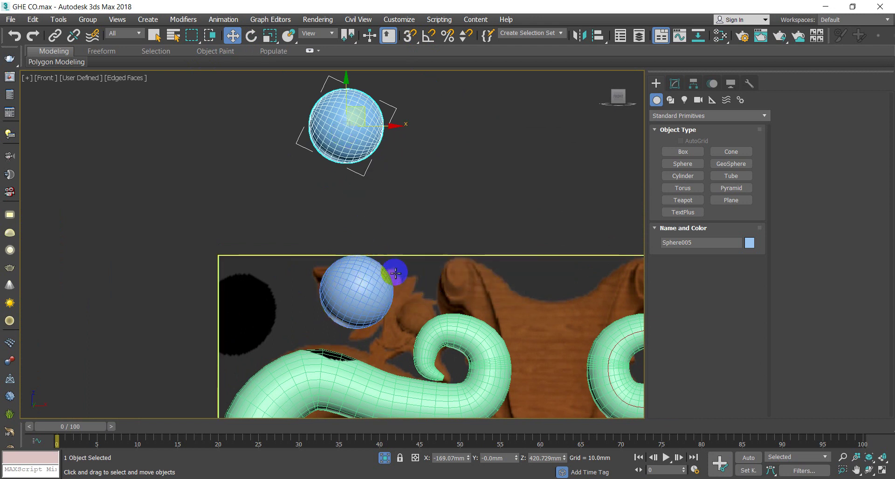
pyautogui.click(353, 136)
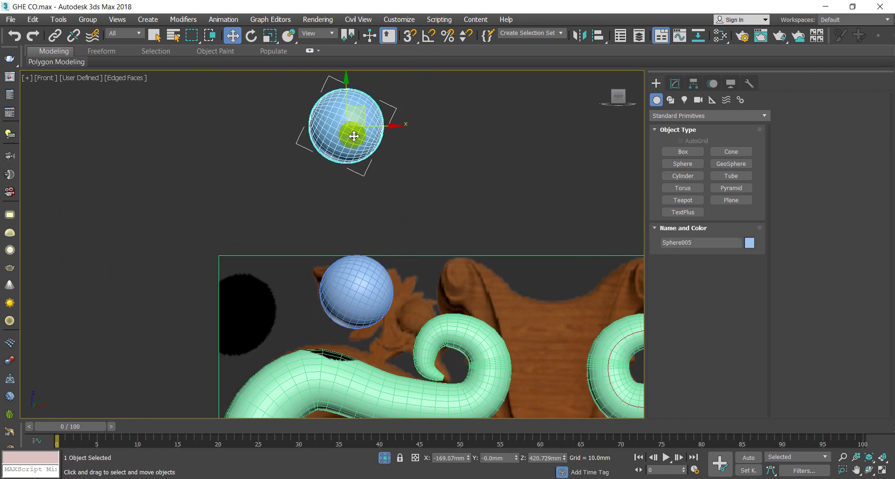
# Add an Edit Poly modifier to the copied sphere above the chair back
pyautogui.keyDown('alt'); pyautogui.moveTo(358, 151); pyautogui.dragTo(425, 183, button='middle'); pyautogui.keyUp('alt')
pyautogui.scroll(3, 413, 155)
pyautogui.moveTo(439, 153); pyautogui.dragTo(411, 140, button='middle')
pyautogui.scroll(-3, 429, 186)
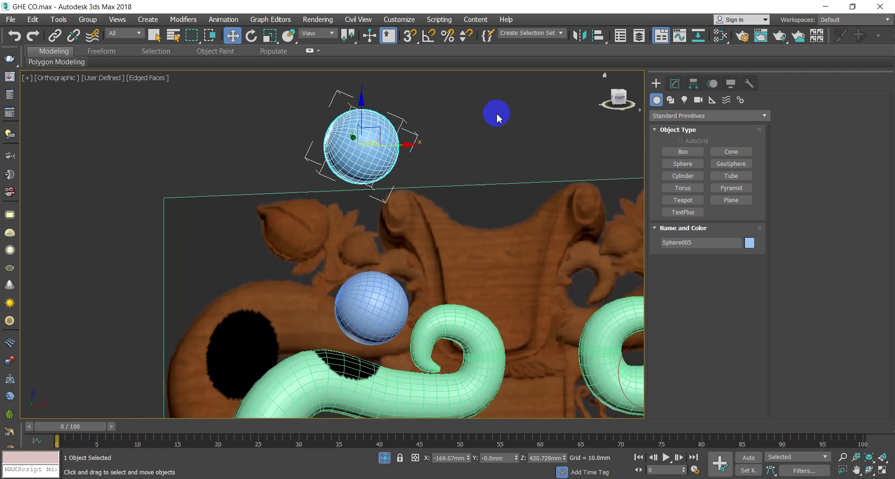
pyautogui.click(674, 83)
pyautogui.click(681, 117)
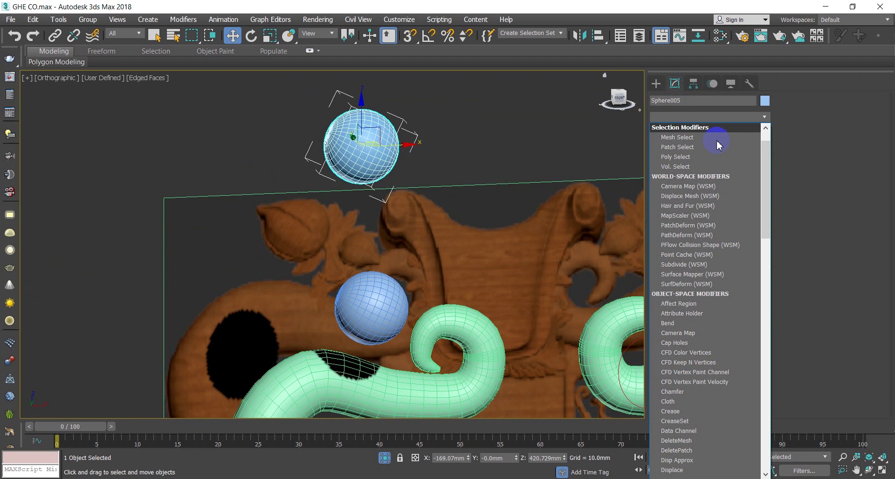
pyautogui.write('esh')
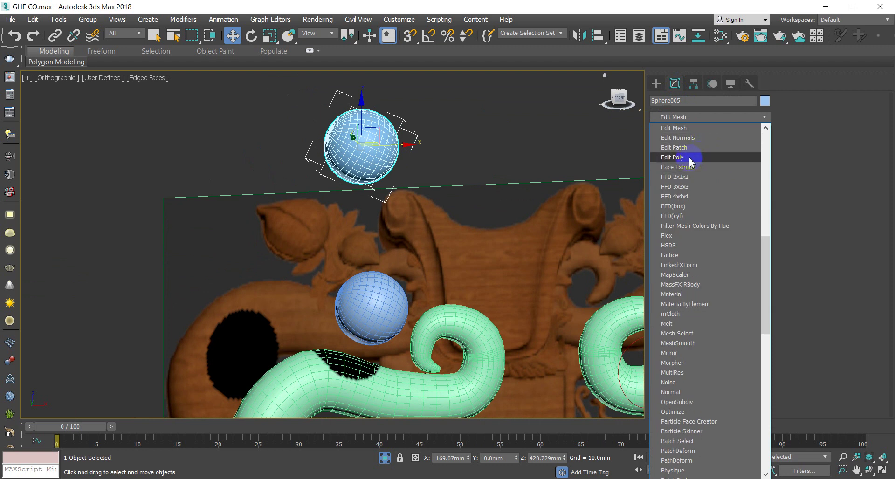
pyautogui.click(689, 160)
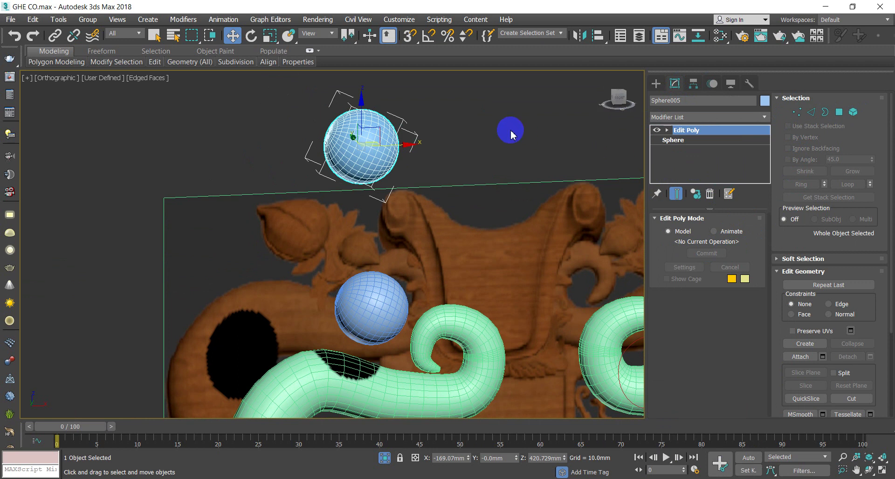
# Reselect the copied sphere and examine it from the Left and Front views
pyautogui.click(395, 215)
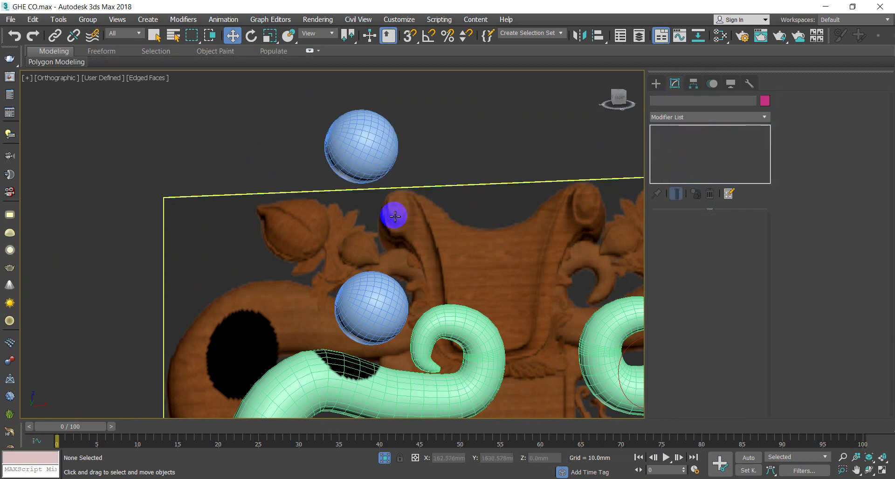
pyautogui.click(372, 283)
pyautogui.click(366, 162)
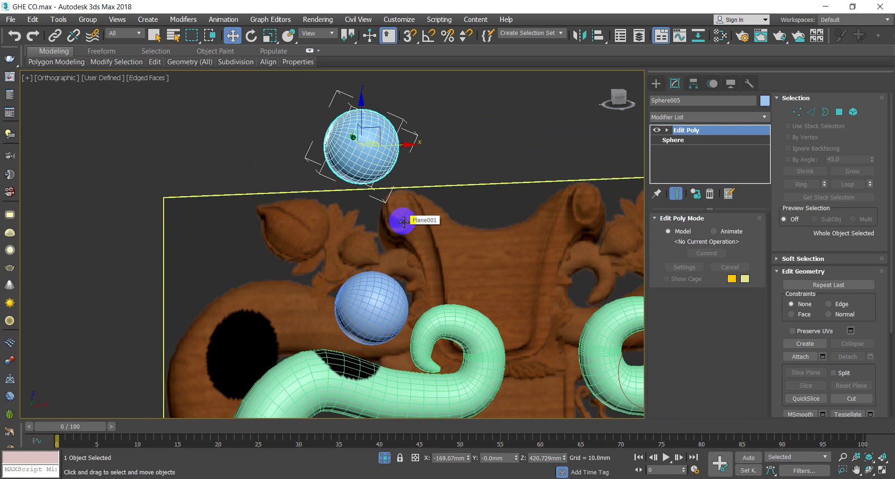
pyautogui.press('l')
pyautogui.press('z')
pyautogui.scroll(-10, 403, 221)
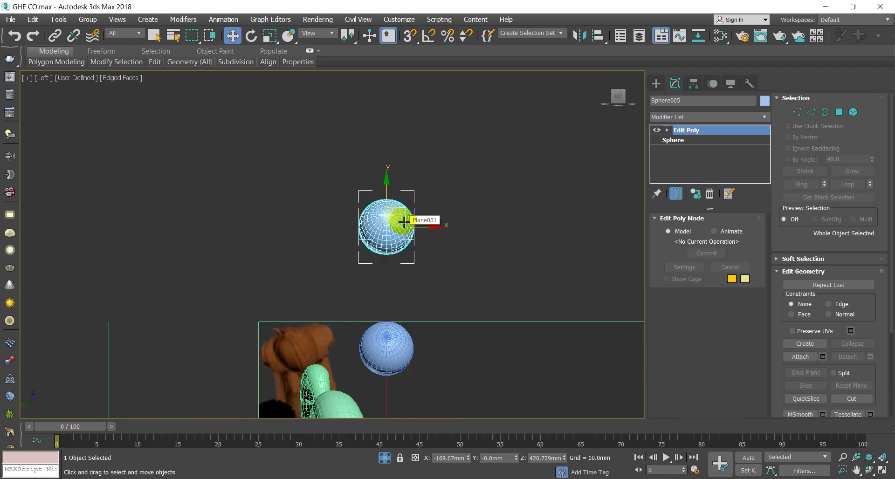
pyautogui.press('f')
pyautogui.press('z')
pyautogui.scroll(-10, 404, 221)
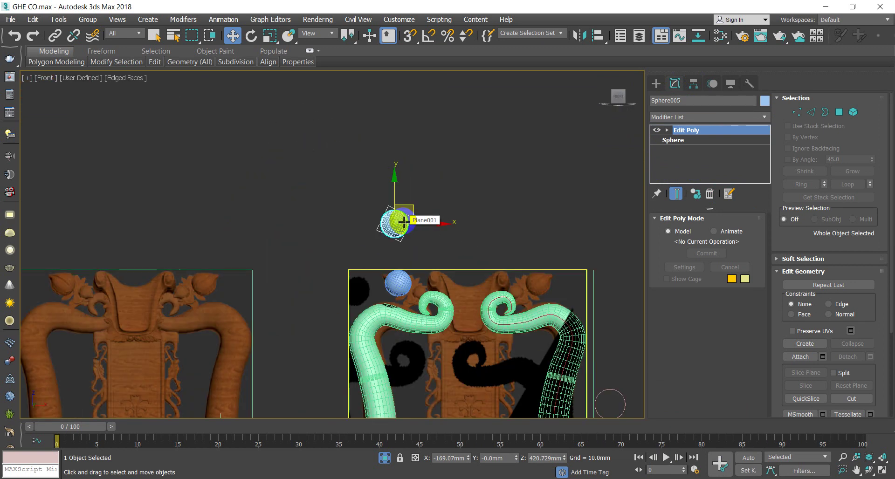
# Compare the original sphere with its copy in the Front view, ending with the upper copy selected in close-up
pyautogui.moveTo(408, 277); pyautogui.dragTo(333, 214, button='middle')
pyautogui.scroll(4, 333, 214)
pyautogui.click(313, 216)
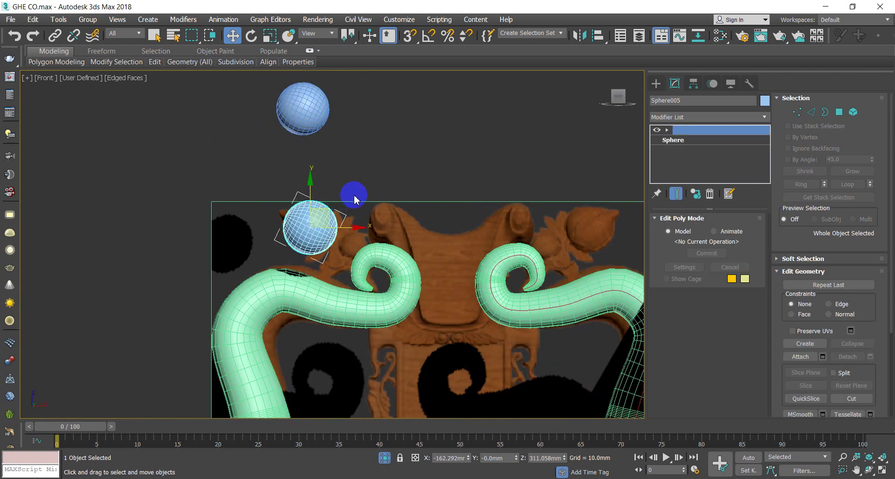
pyautogui.click(331, 203)
pyautogui.click(313, 216)
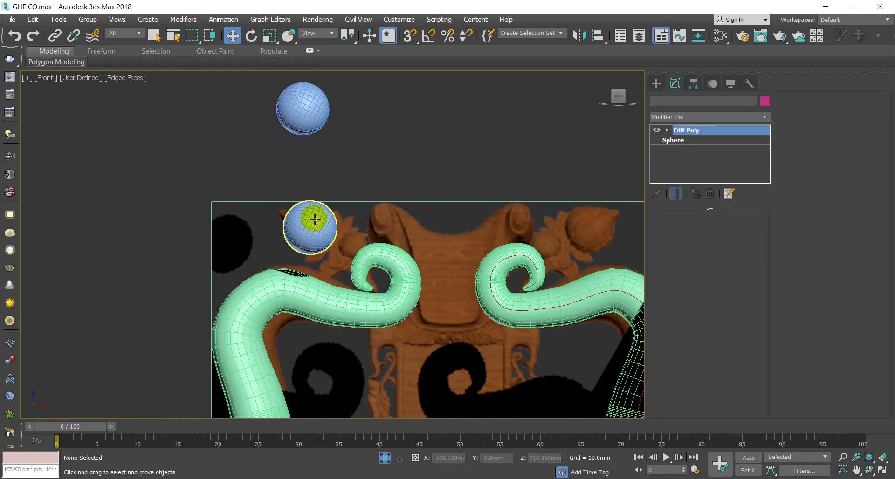
pyautogui.click(308, 112)
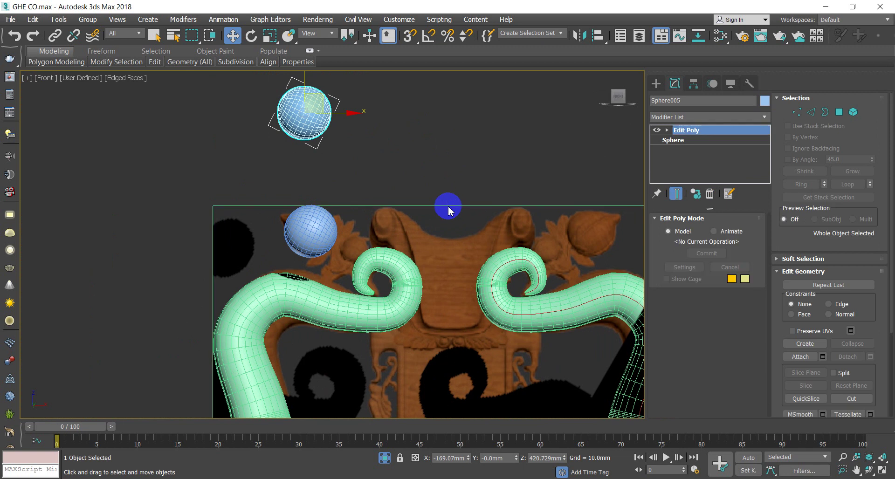
pyautogui.scroll(3, 411, 124)
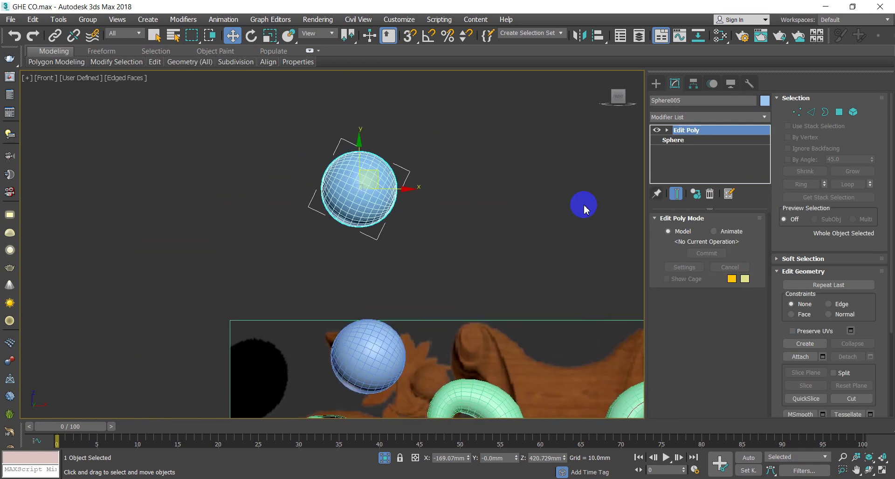
# Select the single pole vertex at the pointed-to end of the copied sphere above the chair back
pyautogui.click(797, 112)
pyautogui.scroll(4, 297, 177)
pyautogui.scroll(-4, 334, 186)
pyautogui.keyDown('alt'); pyautogui.moveTo(345, 193); pyautogui.dragTo(377, 191, button='middle'); pyautogui.keyUp('alt')
pyautogui.scroll(5, 377, 189)
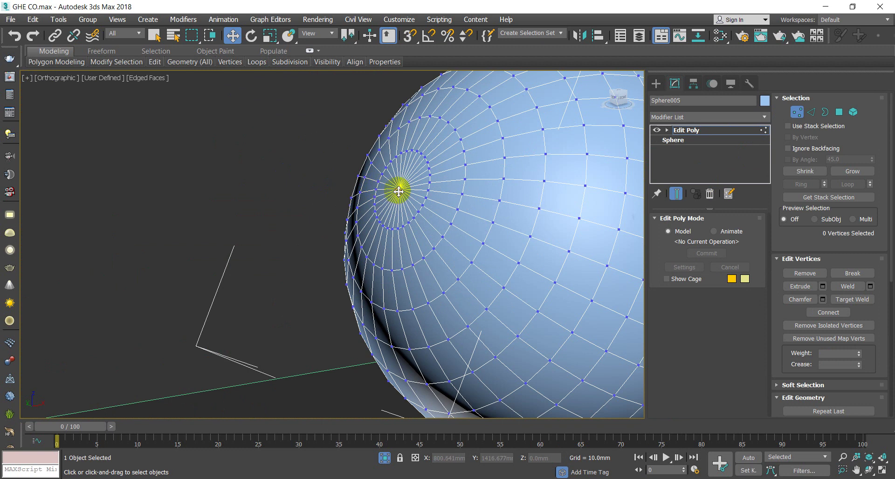
pyautogui.click(398, 191)
pyautogui.scroll(-5, 398, 191)
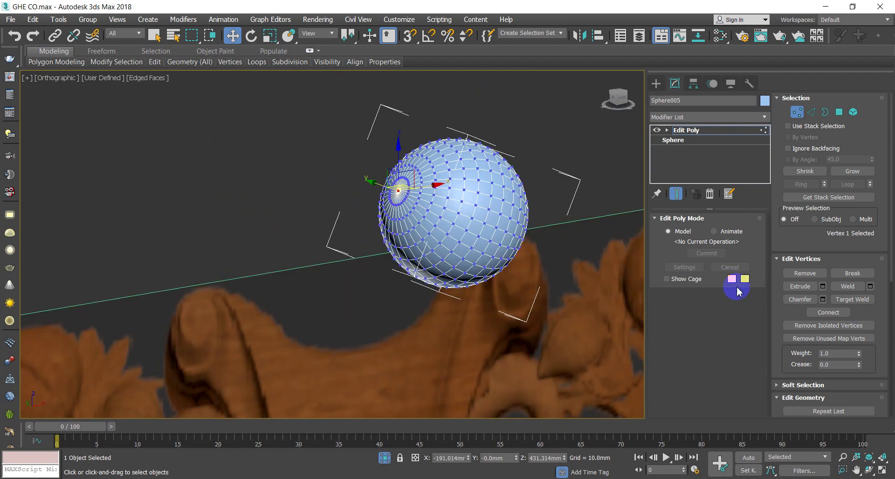
# Enable soft selection for the sphere's pole vertex with a 28 mm falloff
pyautogui.click(798, 385)
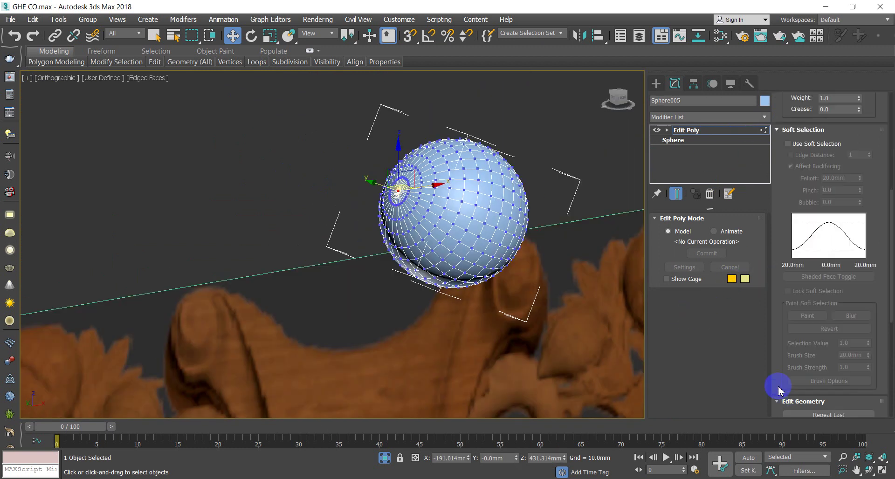
pyautogui.click(787, 144)
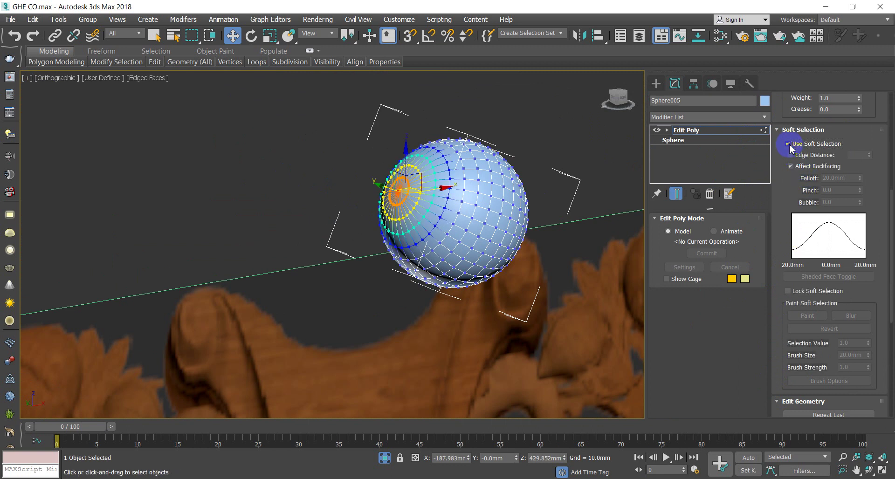
pyautogui.keyDown('alt'); pyautogui.moveTo(496, 212); pyautogui.dragTo(480, 196, button='middle'); pyautogui.keyUp('alt')
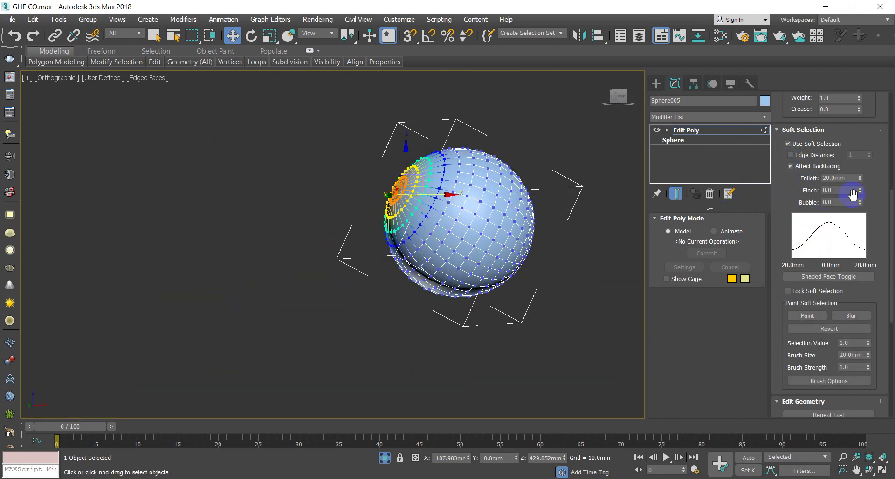
pyautogui.moveTo(859, 178); pyautogui.dragTo(860, 168)
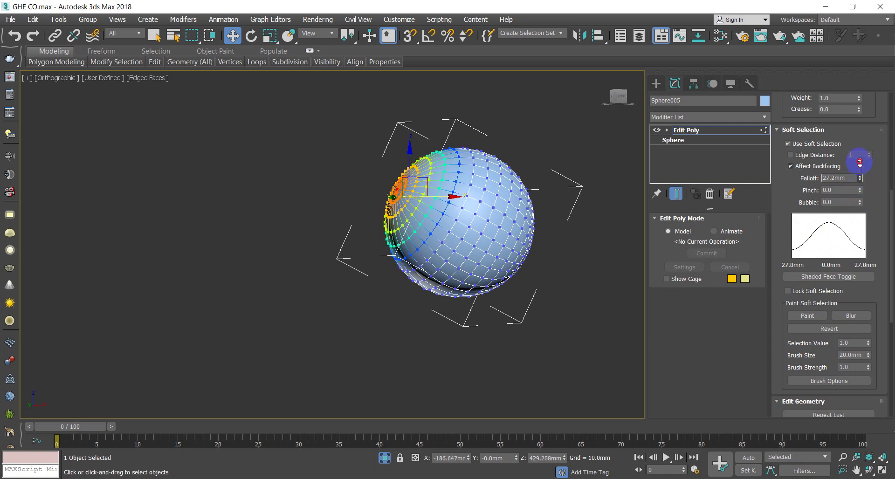
pyautogui.moveTo(859, 162); pyautogui.dragTo(859, 159)
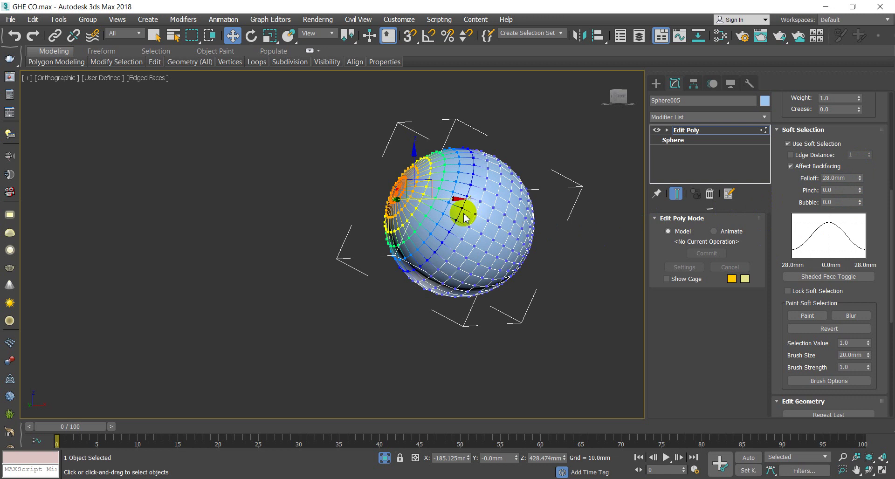
pyautogui.keyDown('alt'); pyautogui.moveTo(429, 225); pyautogui.dragTo(442, 236, button='middle'); pyautogui.keyUp('alt')
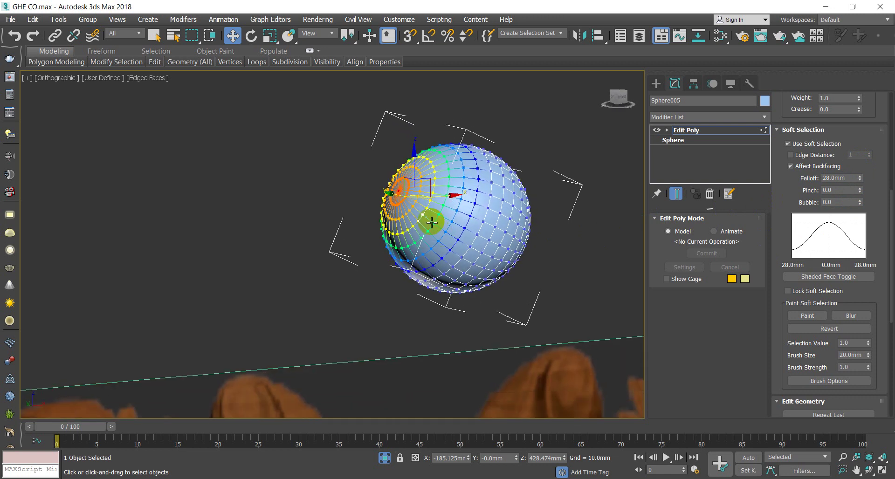
# Switch the reference coordinate system to Local and pull the softly selected pole outward along its local Z axis
pyautogui.click(322, 34)
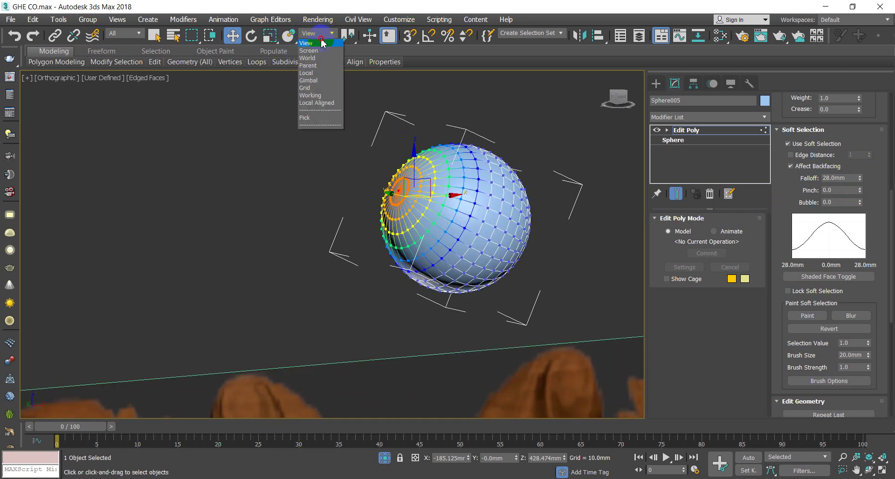
pyautogui.click(309, 74)
pyautogui.keyDown('alt'); pyautogui.moveTo(425, 203); pyautogui.dragTo(391, 192, button='middle'); pyautogui.keyUp('alt')
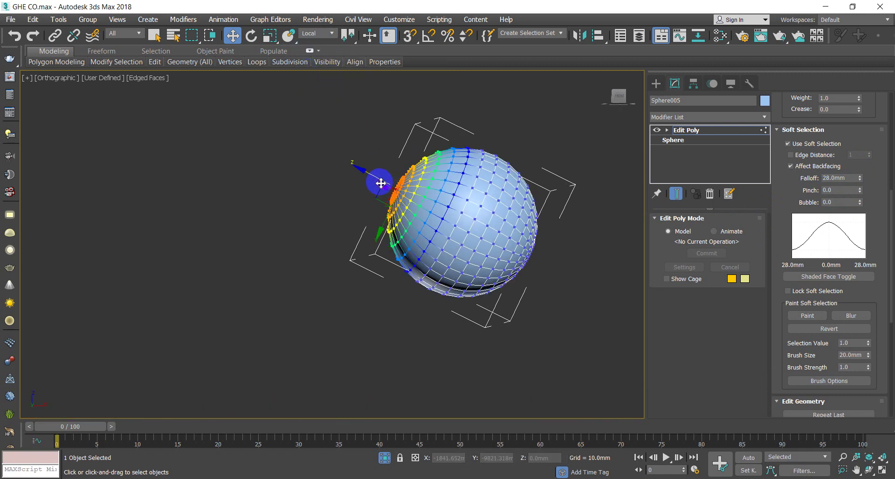
pyautogui.moveTo(367, 174); pyautogui.dragTo(353, 168)
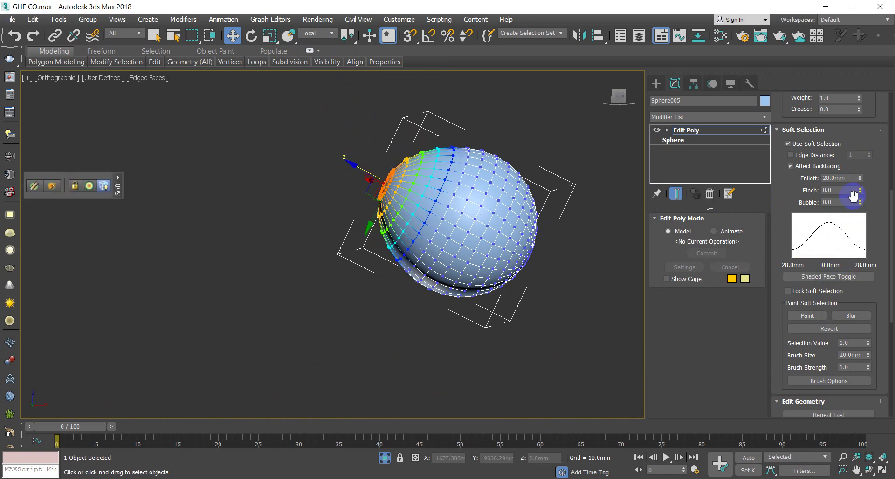
# Reduce the soft selection falloff to 15.96 mm and pull the pole further outward along local Z
pyautogui.moveTo(860, 180); pyautogui.dragTo(860, 197)
pyautogui.scroll(3, 352, 166)
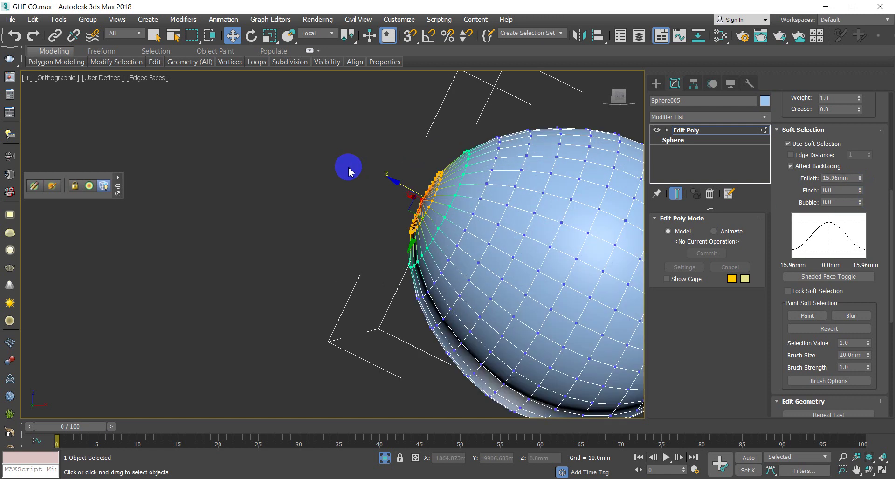
pyautogui.moveTo(400, 184); pyautogui.dragTo(384, 178)
# Reduce the soft selection falloff to 12.13 mm and pull the pole slightly further out along local Z
pyautogui.click(831, 208)
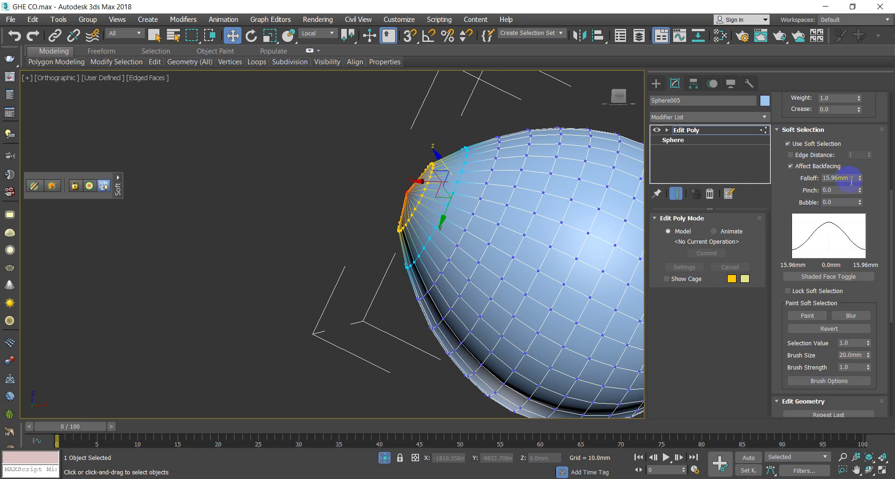
pyautogui.moveTo(860, 182); pyautogui.dragTo(858, 190)
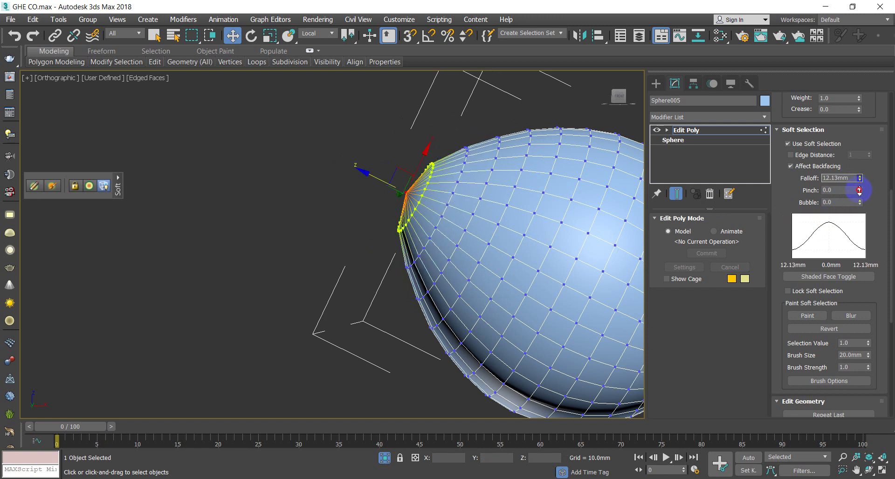
pyautogui.moveTo(385, 178); pyautogui.dragTo(384, 178)
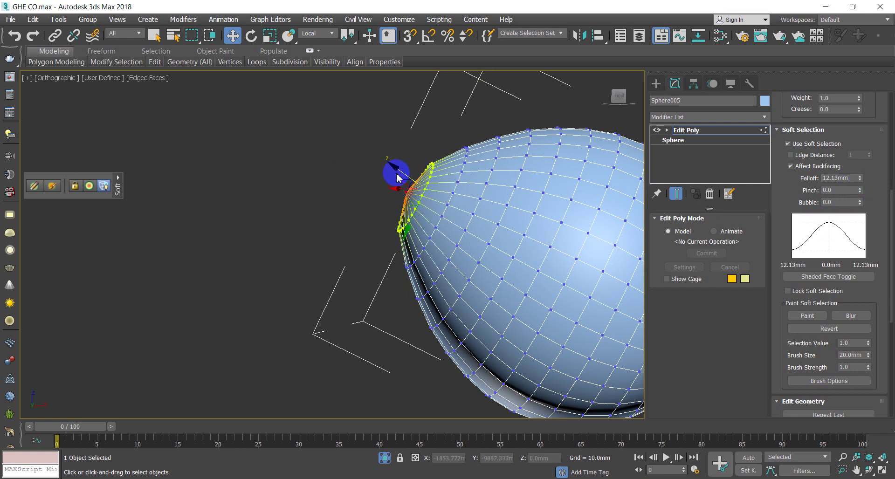
pyautogui.moveTo(401, 172); pyautogui.dragTo(392, 168)
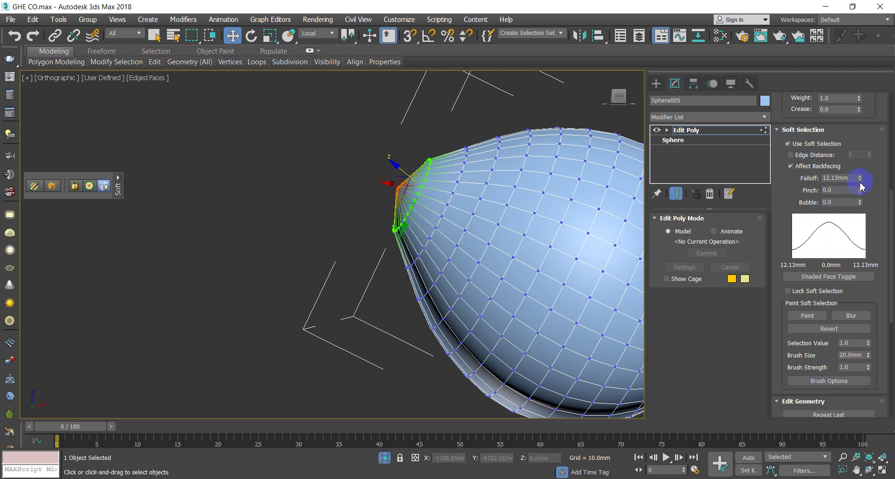
# Reduce the falloff to 8.491 mm and stretch the pole into a teardrop tip at about X -207.84 mm, Z 439.43 mm
pyautogui.moveTo(860, 187); pyautogui.dragTo(858, 197)
pyautogui.moveTo(362, 176); pyautogui.dragTo(313, 140)
pyautogui.scroll(-6, 313, 140)
pyautogui.moveTo(336, 165)
pyautogui.keyDown('alt'); pyautogui.mouseDown(button='middle')
pyautogui.moveTo(332, 148)
pyautogui.moveTo(326, 165)
pyautogui.mouseUp(button='middle'); pyautogui.keyUp('alt')
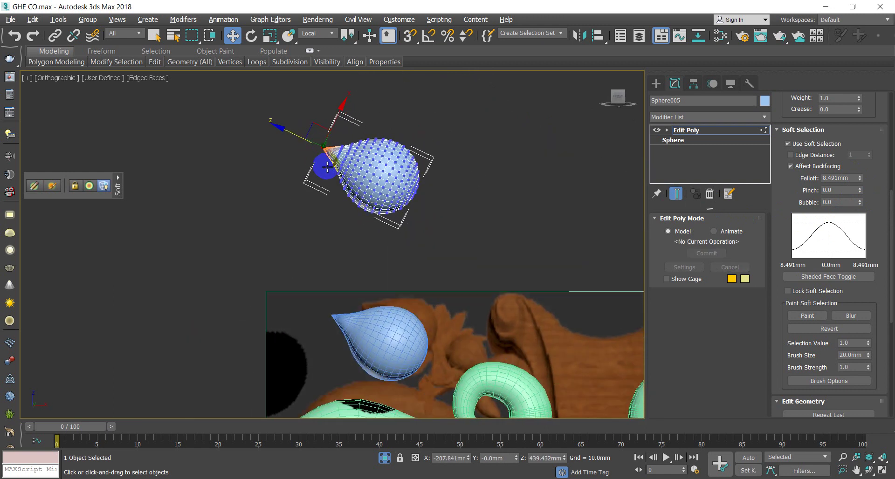
# Pull the teardrop's tip back to about X -205.45 mm, Z 438.28 mm and turn off soft selection
pyautogui.scroll(5, 312, 148)
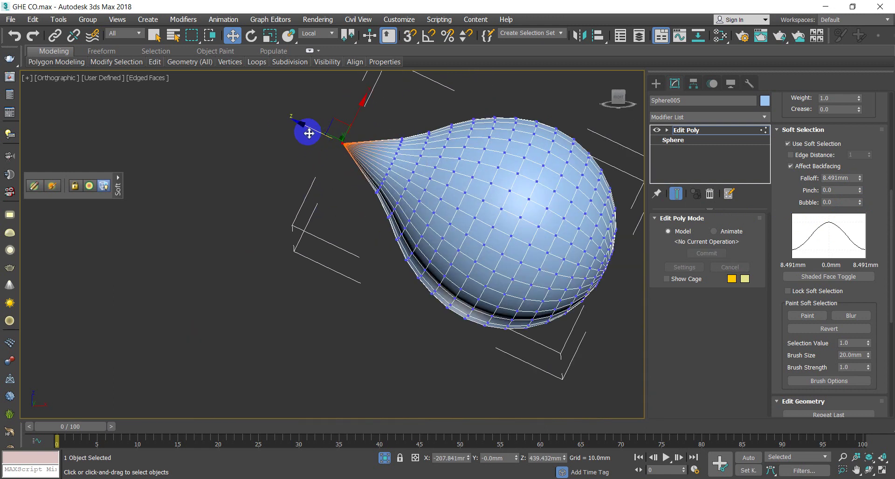
pyautogui.moveTo(305, 126); pyautogui.dragTo(314, 134)
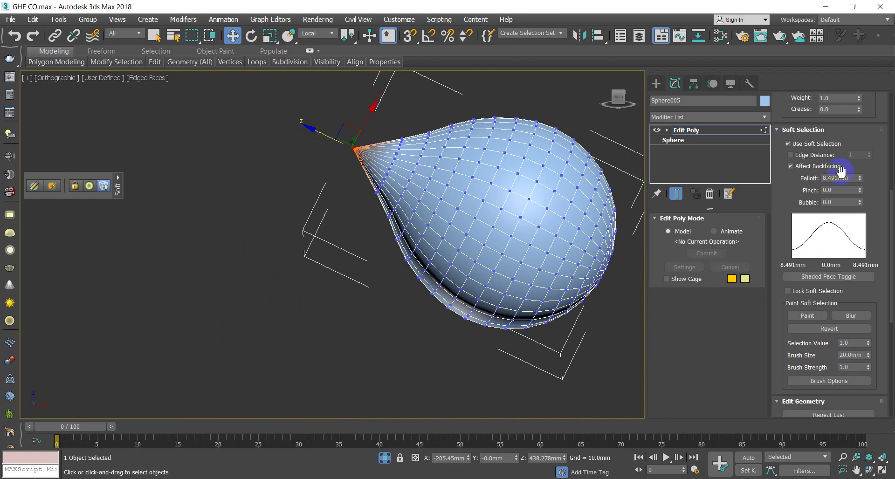
pyautogui.click(788, 144)
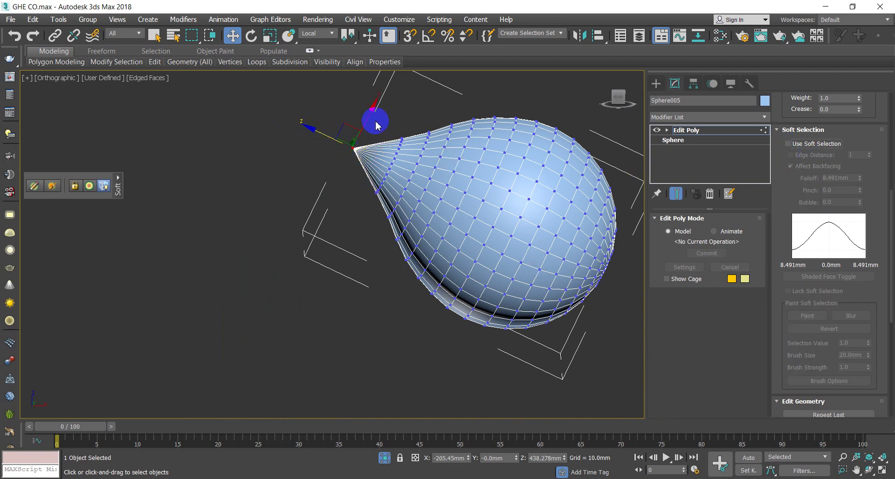
# Select the edges converging at the teardrop's tip and connect them with one segment, pinch 0 and slide 0
pyautogui.scroll(5, 366, 145)
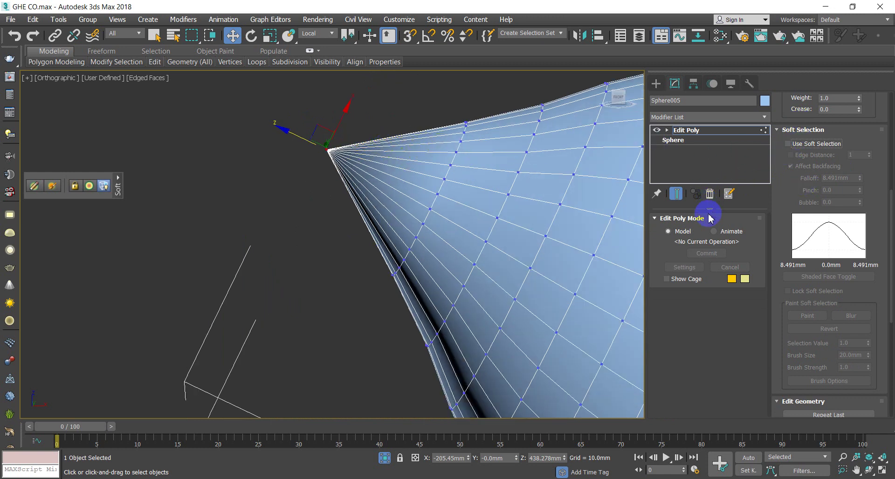
pyautogui.scroll(10, 788, 152)
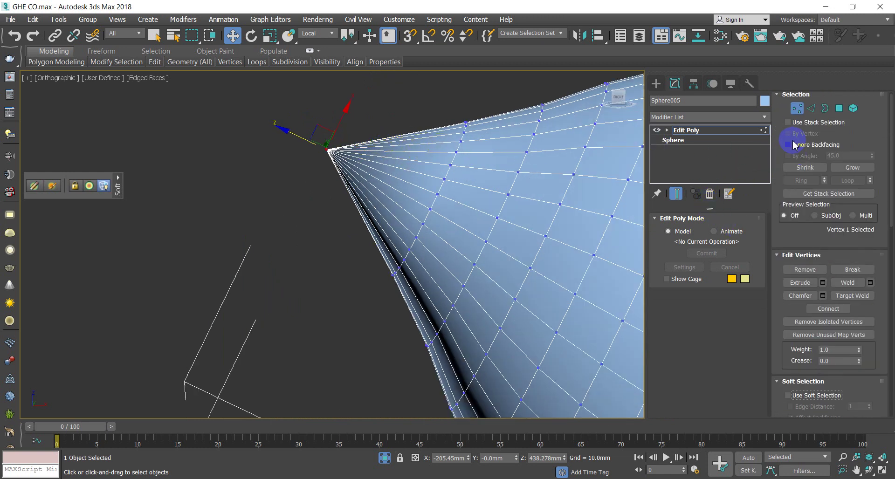
pyautogui.press('2')
pyautogui.moveTo(419, 123); pyautogui.dragTo(353, 217)
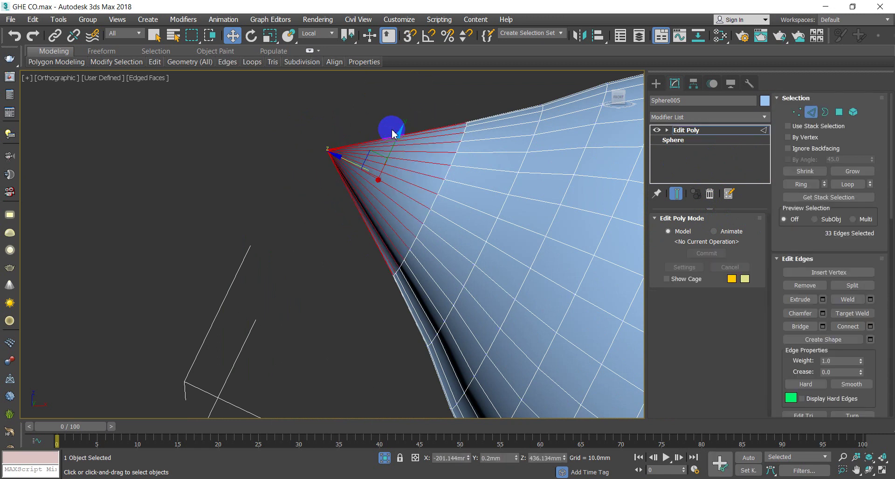
pyautogui.rightClick(285, 219)
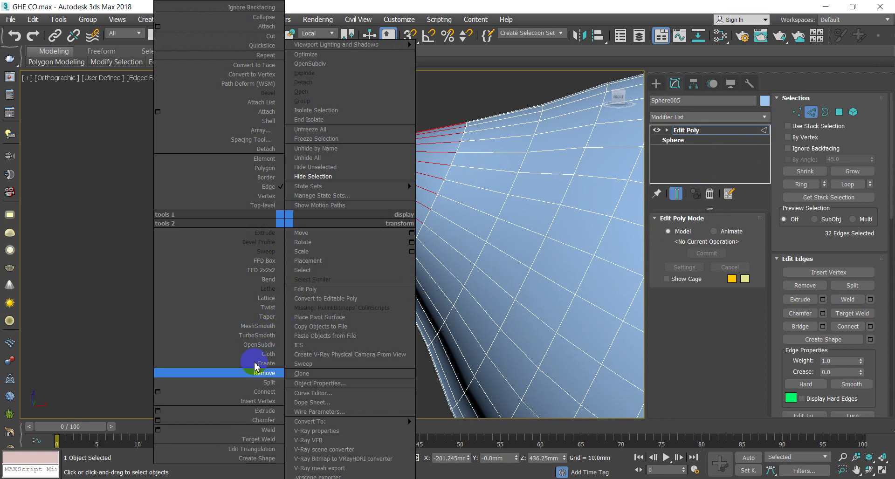
pyautogui.click(158, 391)
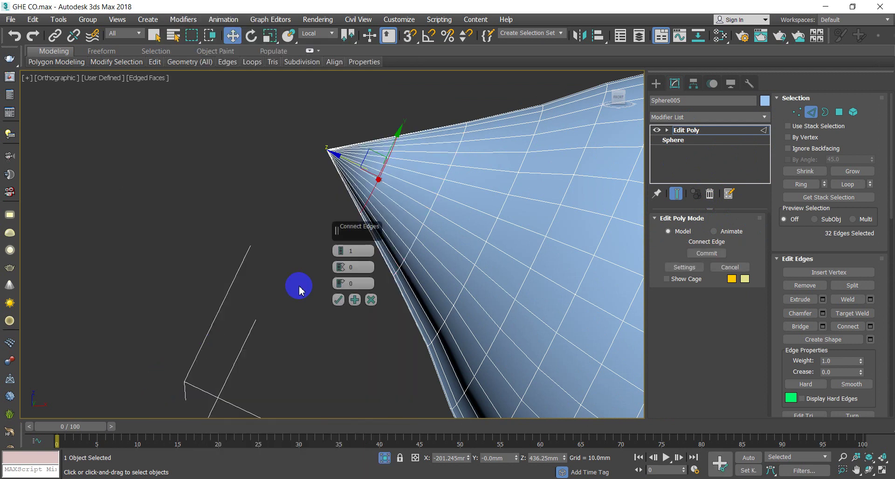
pyautogui.click(335, 300)
pyautogui.hotkey('ctrl', 'z')
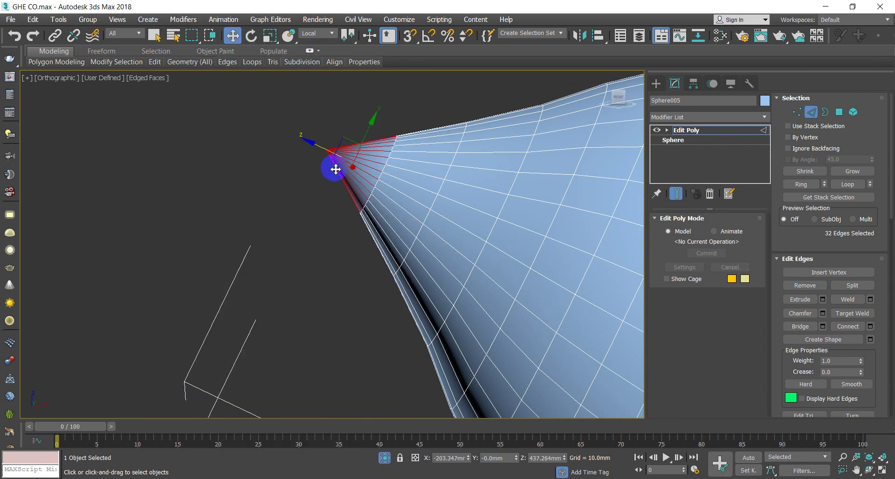
# Select the teardrop's tip vertex and move it about 1.298 mm along its local X axis
pyautogui.click(796, 113)
pyautogui.moveTo(279, 82); pyautogui.dragTo(343, 154)
pyautogui.moveTo(344, 120); pyautogui.dragTo(358, 104)
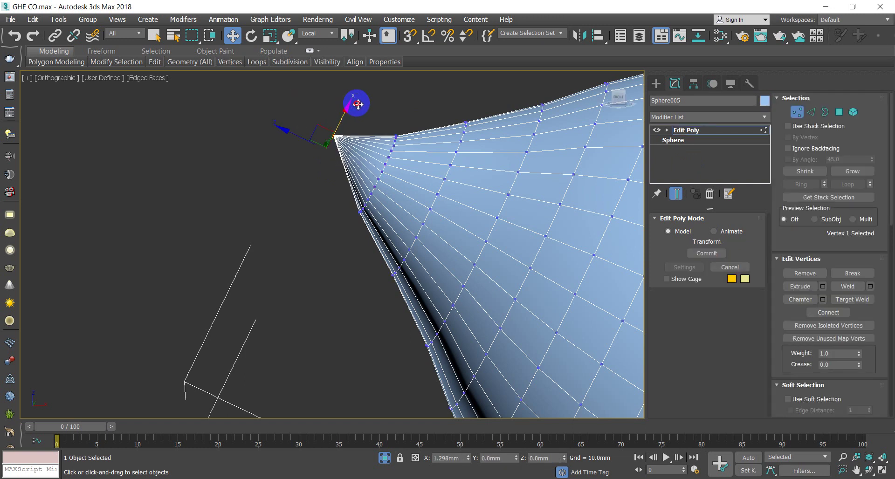
pyautogui.scroll(-4, 357, 121)
pyautogui.moveTo(385, 326); pyautogui.dragTo(381, 188, button='middle')
pyautogui.scroll(-1, 381, 189)
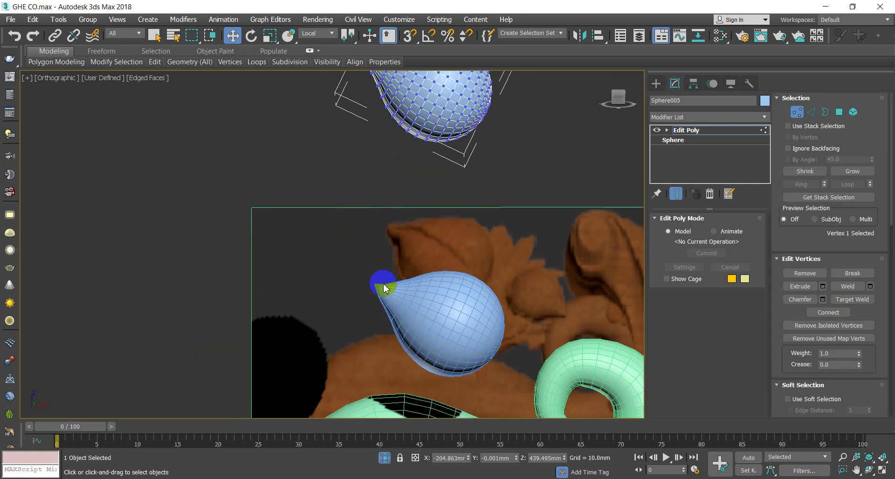
# Bend the tip vertex downward to about X -207.63 mm, Z 435.76 mm
pyautogui.moveTo(403, 228); pyautogui.dragTo(364, 369, button='middle')
pyautogui.scroll(5, 336, 177)
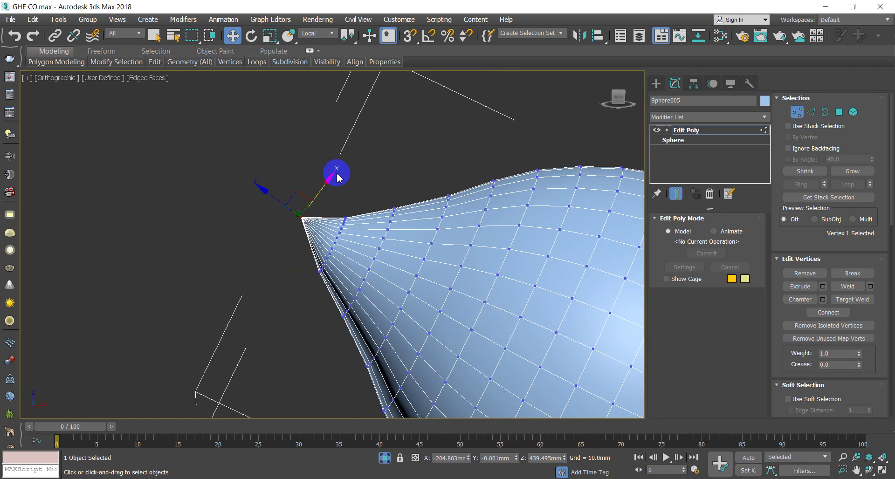
pyautogui.moveTo(327, 186); pyautogui.dragTo(310, 220)
pyautogui.scroll(-6, 310, 220)
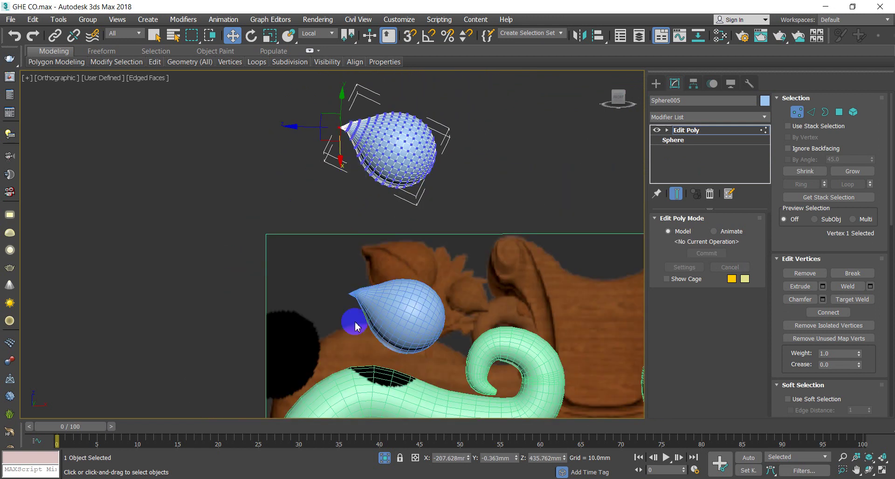
pyautogui.scroll(8, 354, 292)
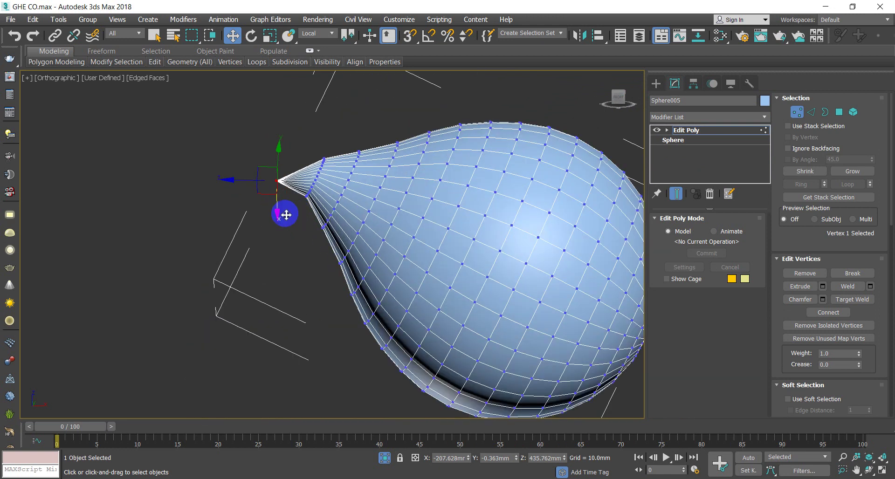
# Adjust the tip vertex along its local axes to about X -207.34 mm, Y -1.20 mm, Z 436.89 mm
pyautogui.keyDown('alt'); pyautogui.moveTo(286, 175); pyautogui.dragTo(328, 167, button='middle'); pyautogui.keyUp('alt')
pyautogui.scroll(-4, 377, 219)
pyautogui.scroll(2, 394, 198)
pyautogui.scroll(-3, 389, 193)
pyautogui.scroll(5, 320, 207)
pyautogui.scroll(-3, 323, 220)
pyautogui.scroll(4, 310, 211)
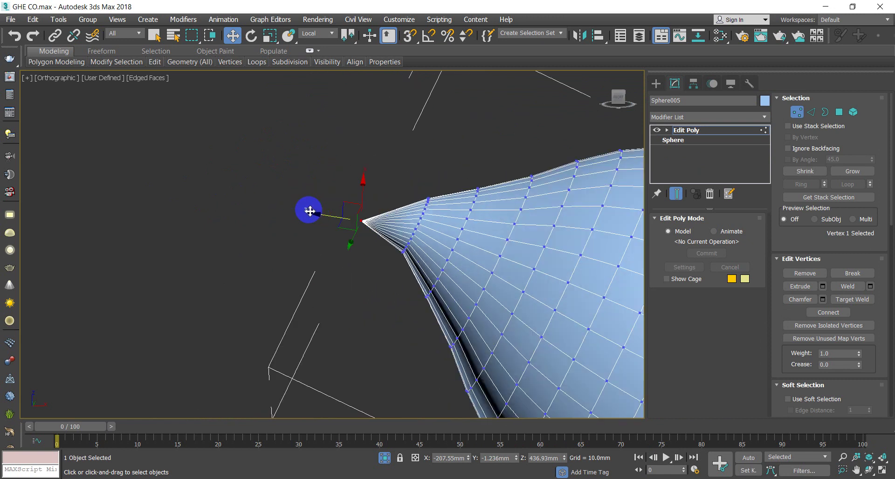
pyautogui.moveTo(317, 215); pyautogui.dragTo(317, 214)
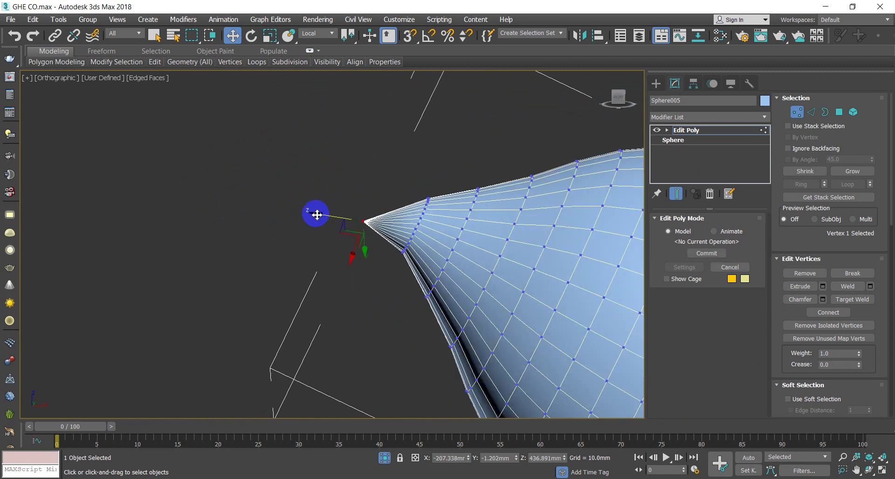
# Clear the vertex selection and compare the teardrop shape with the carved fruit in the chair back reference image
pyautogui.scroll(-5, 318, 214)
pyautogui.moveTo(369, 254); pyautogui.dragTo(356, 209, button='middle')
pyautogui.click(451, 257)
pyautogui.scroll(-5, 451, 256)
pyautogui.keyDown('alt'); pyautogui.moveTo(457, 259); pyautogui.dragTo(435, 248, button='middle'); pyautogui.keyUp('alt')
pyautogui.scroll(-1, 426, 241)
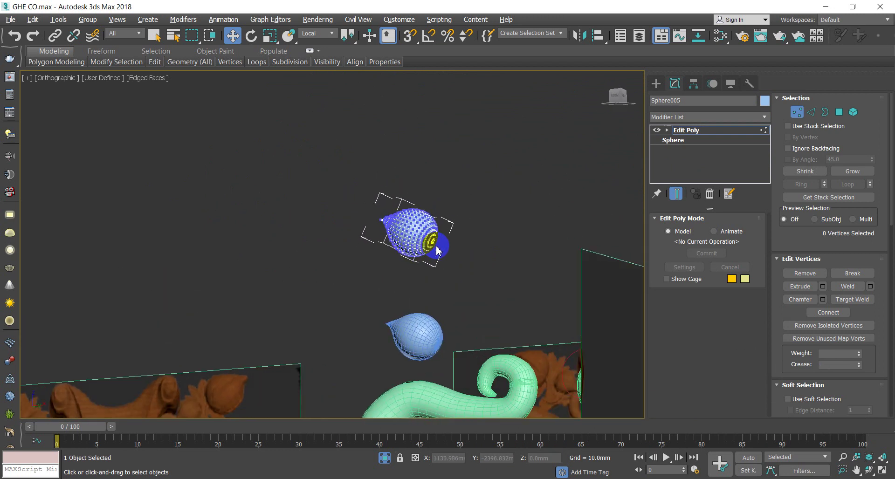
pyautogui.scroll(4, 435, 294)
pyautogui.moveTo(435, 294); pyautogui.dragTo(420, 239, button='middle')
pyautogui.moveTo(395, 192); pyautogui.dragTo(389, 262, button='middle')
pyautogui.scroll(5, 401, 162)
pyautogui.moveTo(400, 162); pyautogui.dragTo(466, 172, button='middle')
pyautogui.scroll(-4, 393, 230)
pyautogui.scroll(3, 386, 248)
pyautogui.scroll(-5, 385, 248)
pyautogui.scroll(3, 125, 289)
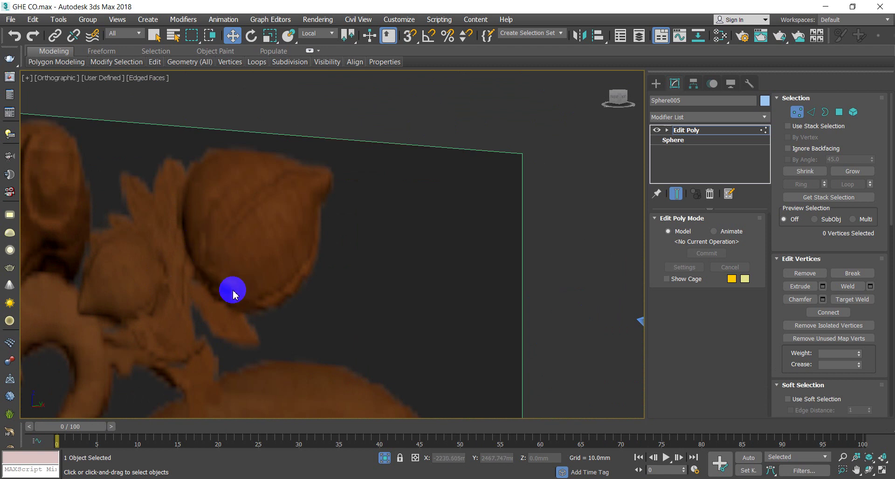
# Cut a patch outline across the sphere's faces, just above the pole at its rounded end
pyautogui.scroll(-5, 282, 323)
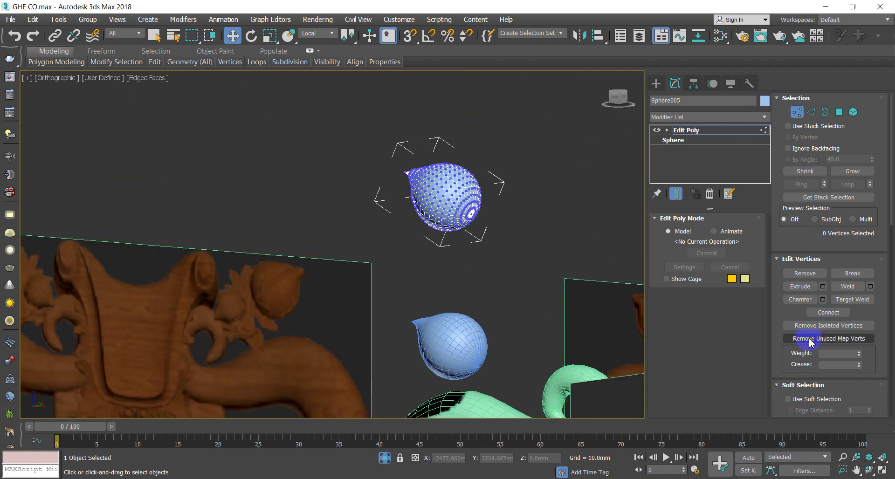
pyautogui.moveTo(773, 355); pyautogui.dragTo(832, 2)
pyautogui.moveTo(884, 205); pyautogui.dragTo(876, 90)
pyautogui.click(861, 323)
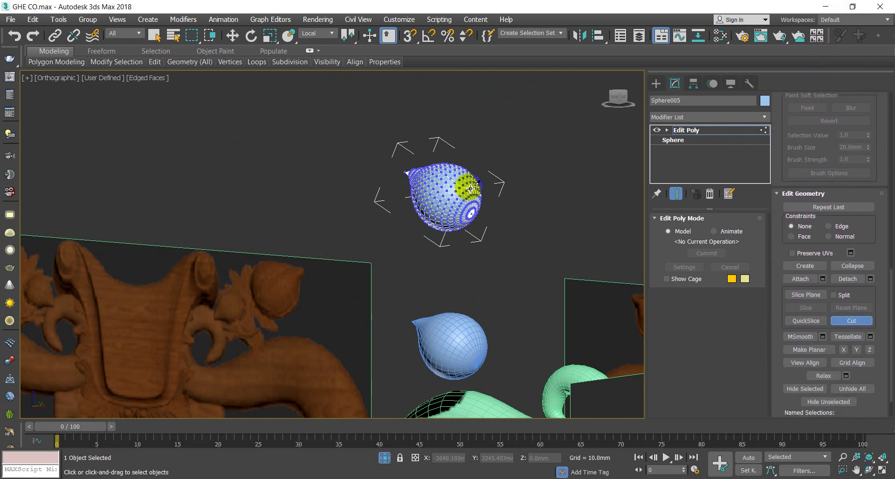
pyautogui.scroll(10, 447, 205)
pyautogui.keyDown('alt'); pyautogui.moveTo(452, 315); pyautogui.dragTo(430, 319, button='middle'); pyautogui.keyUp('alt')
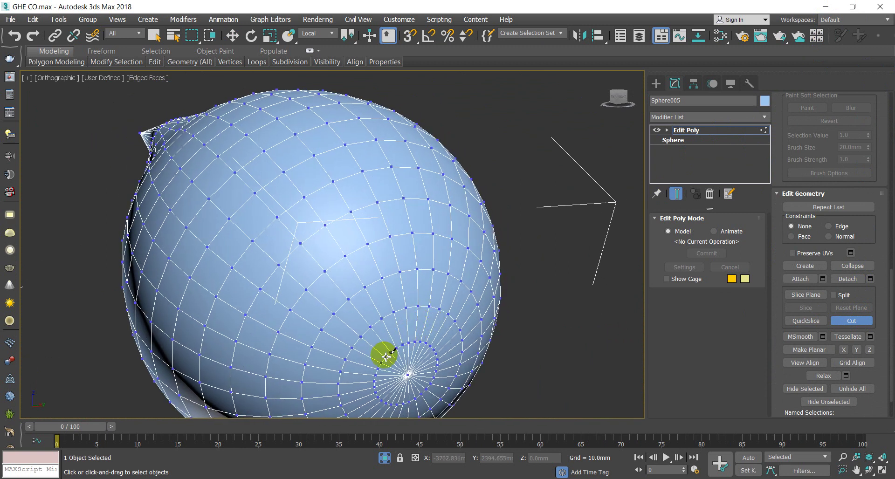
pyautogui.click(369, 326)
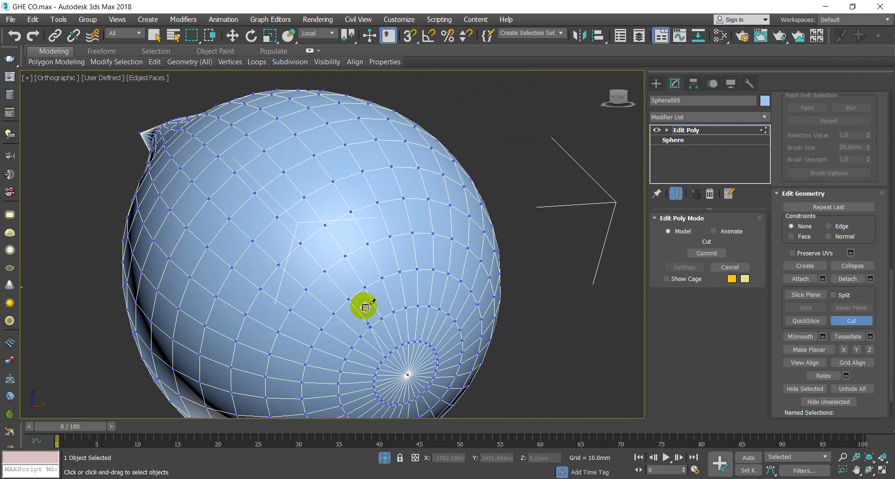
pyautogui.click(358, 275)
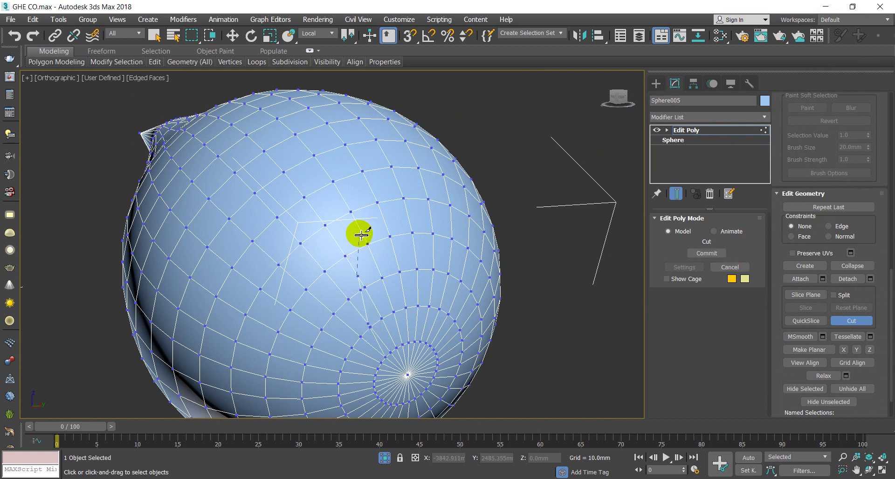
pyautogui.click(381, 204)
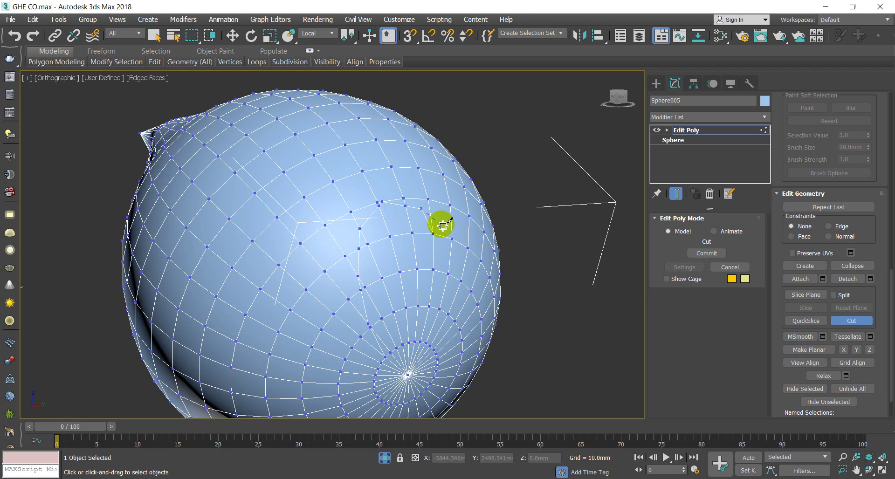
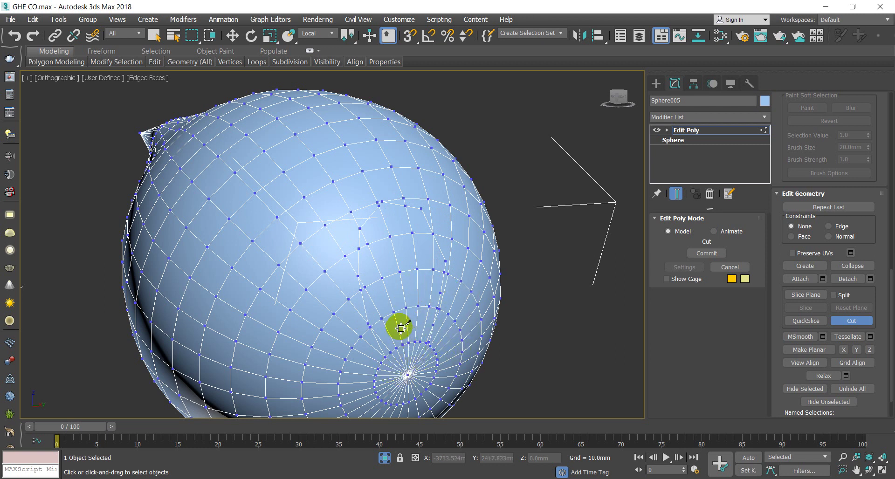
pyautogui.press('w')
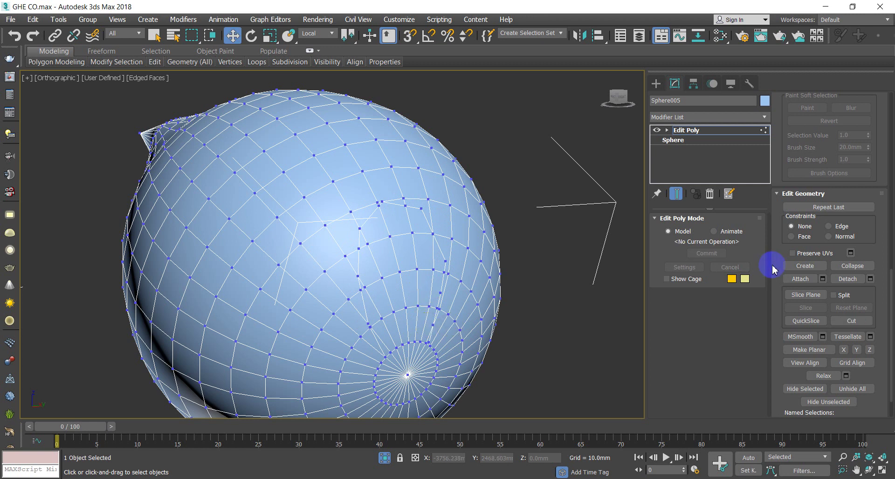
# Select the polygons in the cut patch's upper row and the first polygon of the row below it
pyautogui.press('4')
pyautogui.click(422, 225)
pyautogui.scroll(5, 422, 224)
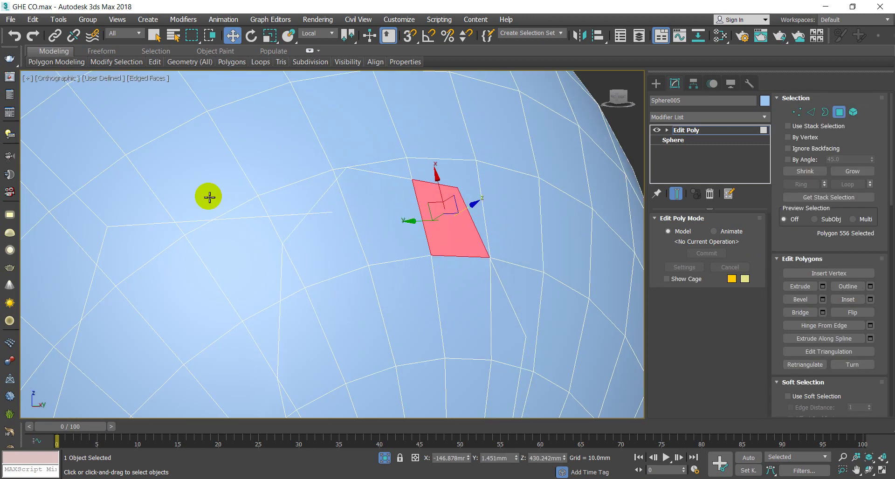
pyautogui.click(155, 36)
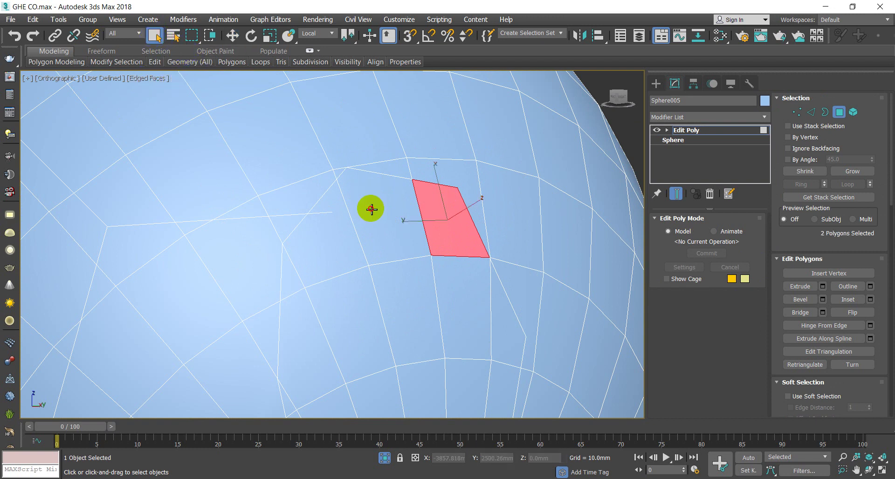
pyautogui.keyDown('ctrl'); pyautogui.click(371, 210); pyautogui.keyUp('ctrl')
pyautogui.scroll(3, 332, 174)
pyautogui.keyDown('ctrl'); pyautogui.click(345, 253); pyautogui.keyUp('ctrl')
pyautogui.scroll(-8, 363, 186)
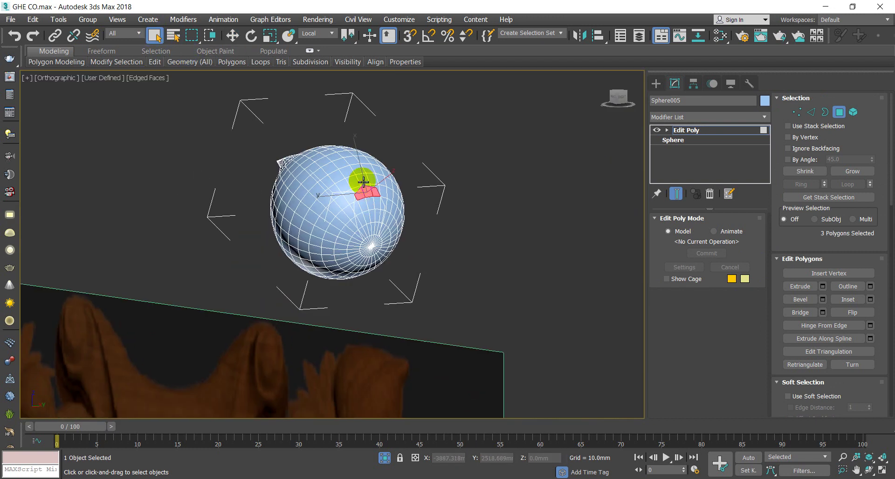
pyautogui.scroll(8, 363, 182)
pyautogui.scroll(3, 341, 245)
pyautogui.keyDown('ctrl'); pyautogui.click(338, 239); pyautogui.keyUp('ctrl')
pyautogui.keyDown('ctrl'); pyautogui.click(359, 283); pyautogui.keyUp('ctrl')
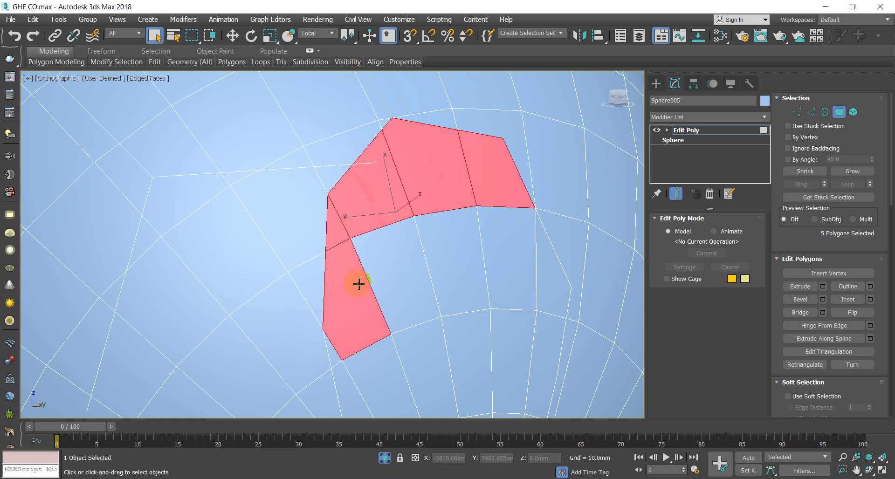
# Add the polygons of the patch's middle rows to the selection, including the small pieces along the cut outline
pyautogui.keyDown('ctrl'); pyautogui.click(392, 277); pyautogui.keyUp('ctrl')
pyautogui.keyDown('ctrl'); pyautogui.click(441, 269); pyautogui.keyUp('ctrl')
pyautogui.keyDown('ctrl'); pyautogui.click(517, 261); pyautogui.keyUp('ctrl')
pyautogui.keyDown('ctrl'); pyautogui.click(541, 261); pyautogui.keyUp('ctrl')
pyautogui.moveTo(579, 316); pyautogui.dragTo(561, 214, button='middle')
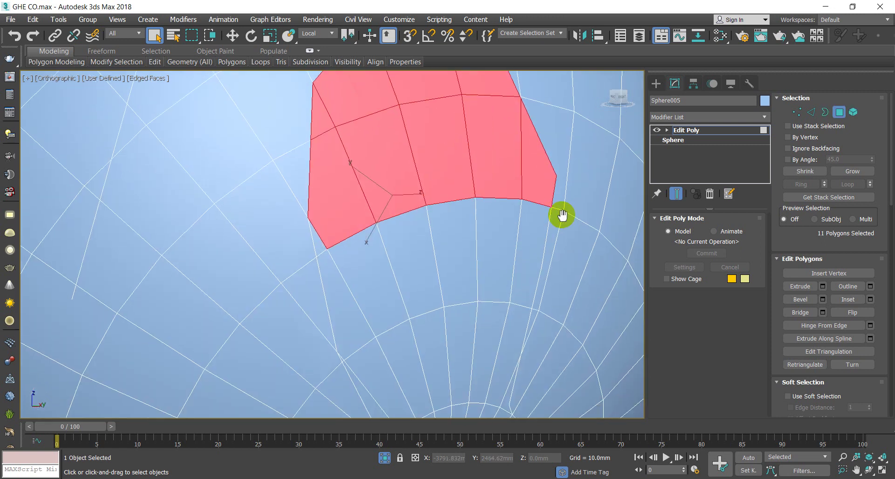
pyautogui.keyDown('ctrl'); pyautogui.click(530, 226); pyautogui.keyUp('ctrl')
pyautogui.keyDown('ctrl'); pyautogui.click(503, 231); pyautogui.keyUp('ctrl')
pyautogui.keyDown('ctrl'); pyautogui.click(454, 240); pyautogui.keyUp('ctrl')
pyautogui.keyDown('ctrl'); pyautogui.click(403, 254); pyautogui.keyUp('ctrl')
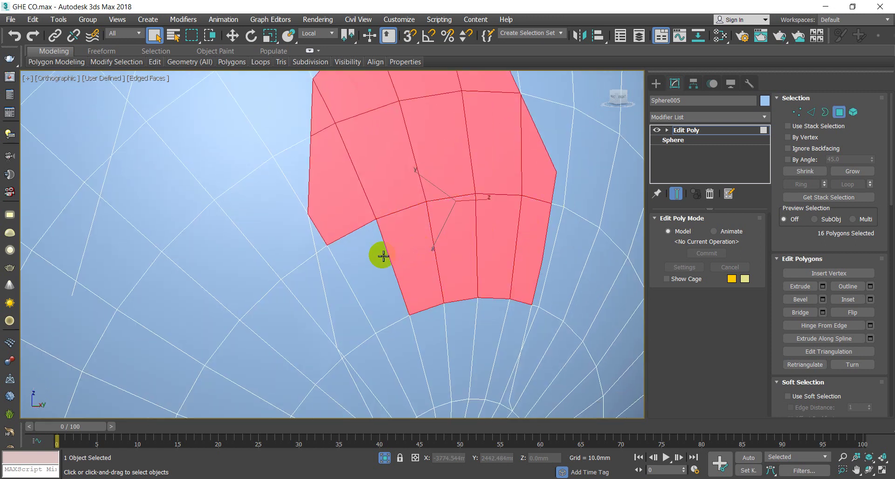
pyautogui.keyDown('ctrl'); pyautogui.click(349, 269); pyautogui.keyUp('ctrl')
pyautogui.keyDown('ctrl'); pyautogui.click(323, 244); pyautogui.keyUp('ctrl')
pyautogui.keyDown('ctrl'); pyautogui.click(328, 277); pyautogui.keyUp('ctrl')
# Add the patch's remaining lowest-row polygons bordering the pole fan, including the narrow slivers at both sides
pyautogui.moveTo(376, 335); pyautogui.dragTo(376, 208, button='middle')
pyautogui.scroll(-1, 371, 208)
pyautogui.scroll(3, 357, 236)
pyautogui.scroll(2, 358, 236)
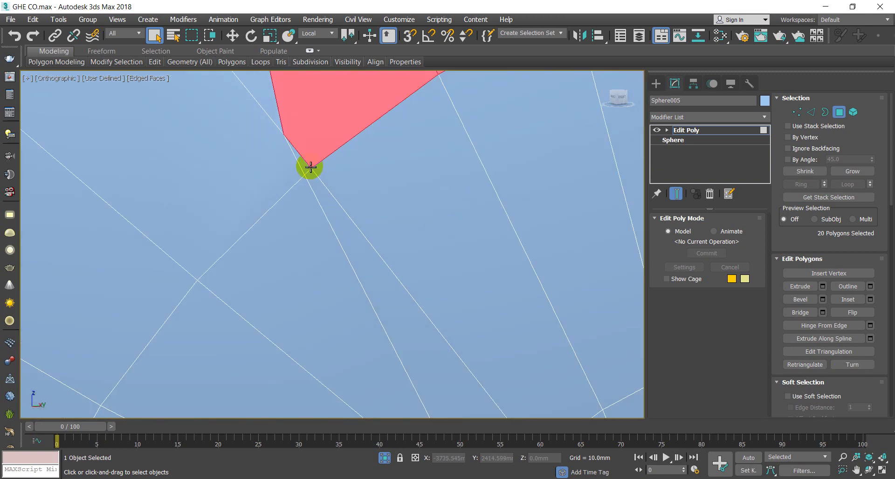
pyautogui.keyDown('ctrl'); pyautogui.click(314, 177); pyautogui.keyUp('ctrl')
pyautogui.keyDown('ctrl'); pyautogui.click(384, 209); pyautogui.keyUp('ctrl')
pyautogui.scroll(-4, 426, 210)
pyautogui.keyDown('ctrl'); pyautogui.click(473, 225); pyautogui.keyUp('ctrl')
pyautogui.keyDown('ctrl'); pyautogui.click(531, 225); pyautogui.keyUp('ctrl')
pyautogui.keyDown('ctrl'); pyautogui.click(554, 222); pyautogui.keyUp('ctrl')
pyautogui.keyDown('ctrl'); pyautogui.click(591, 220); pyautogui.keyUp('ctrl')
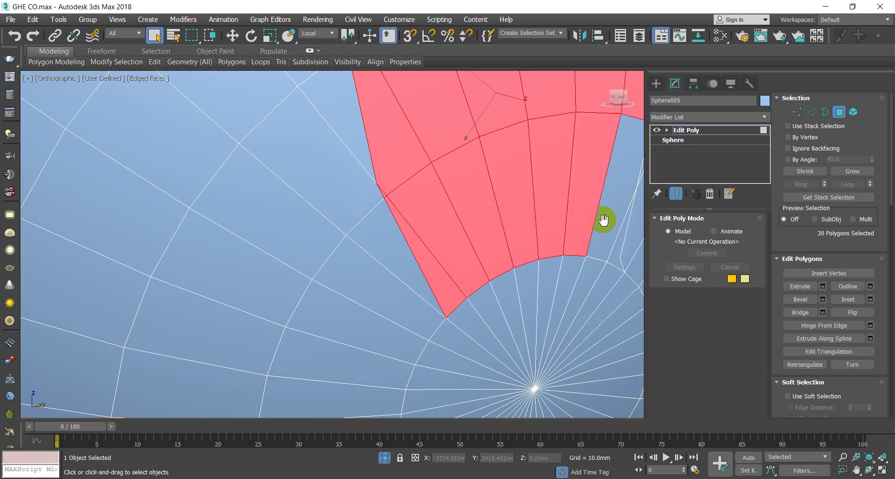
pyautogui.keyDown('ctrl'); pyautogui.click(599, 220); pyautogui.keyUp('ctrl')
pyautogui.keyDown('alt'); pyautogui.moveTo(600, 220); pyautogui.dragTo(458, 220, button='middle'); pyautogui.keyUp('alt')
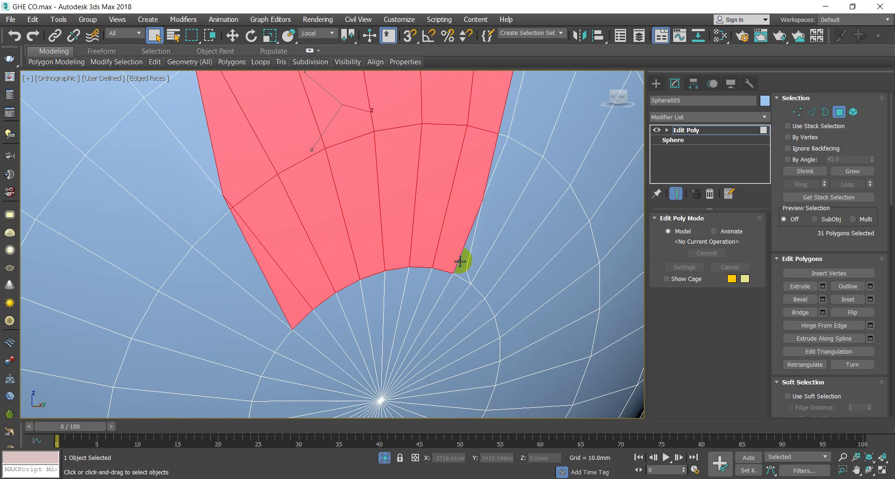
pyautogui.keyDown('alt'); pyautogui.moveTo(354, 320); pyautogui.dragTo(369, 263, button='middle'); pyautogui.keyUp('alt')
pyautogui.scroll(-5, 377, 260)
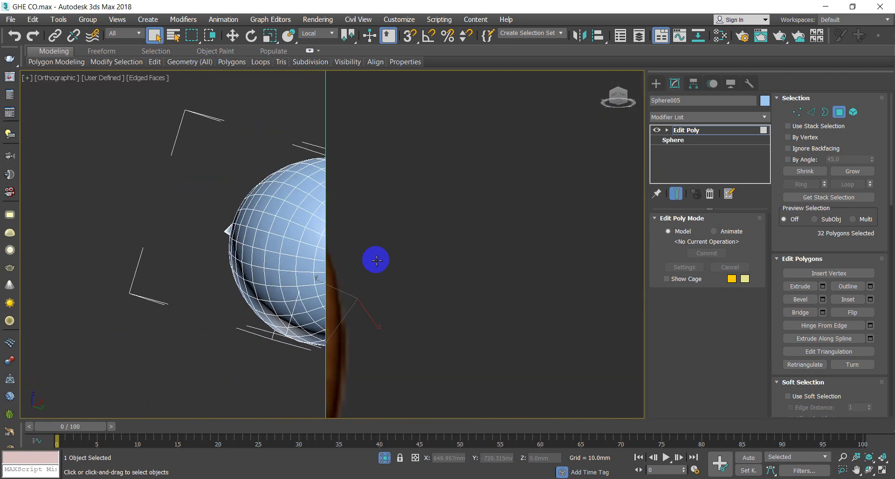
pyautogui.scroll(-3, 375, 260)
pyautogui.scroll(8, 380, 265)
pyautogui.keyDown('alt'); pyautogui.moveTo(385, 273); pyautogui.dragTo(314, 218, button='middle'); pyautogui.keyUp('alt')
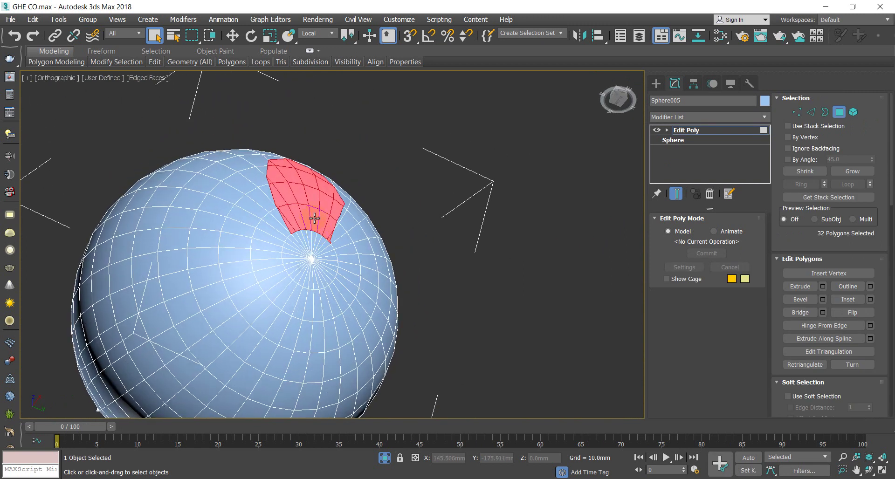
pyautogui.scroll(5, 308, 224)
pyautogui.rightClick(306, 237)
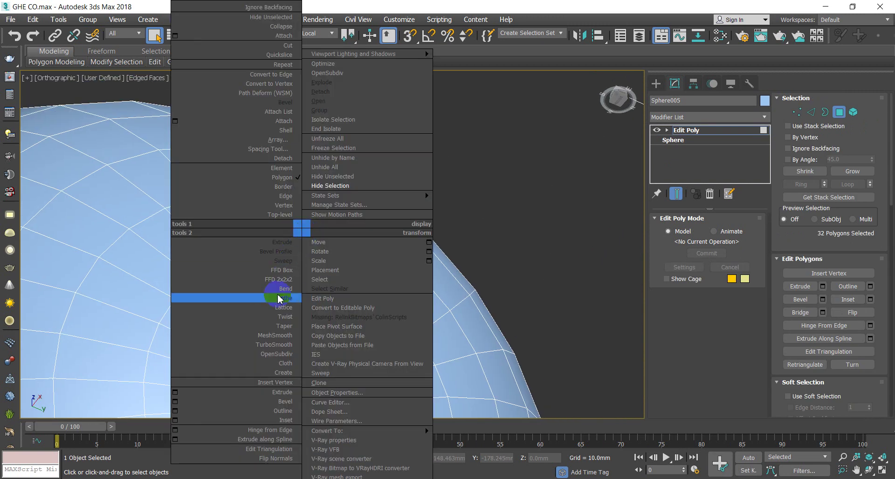
pyautogui.click(175, 392)
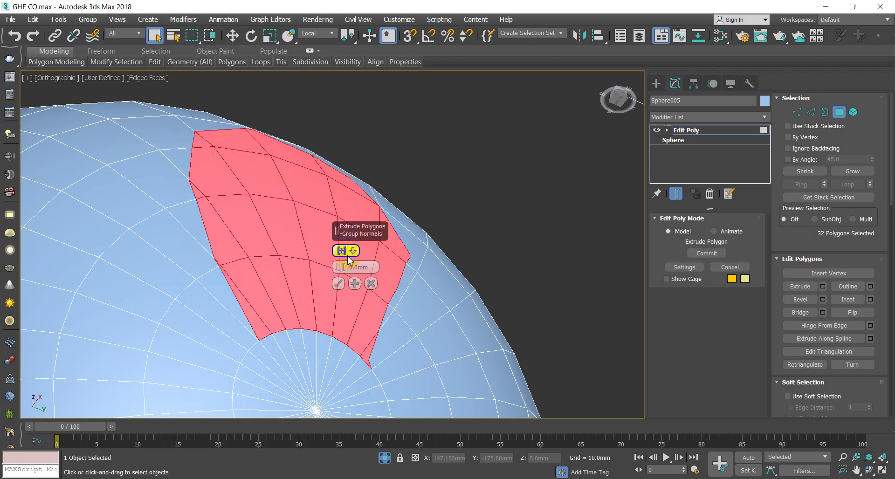
pyautogui.moveTo(341, 267); pyautogui.dragTo(344, 250)
pyautogui.keyDown('alt'); pyautogui.moveTo(268, 242); pyautogui.dragTo(285, 249, button='middle'); pyautogui.keyUp('alt')
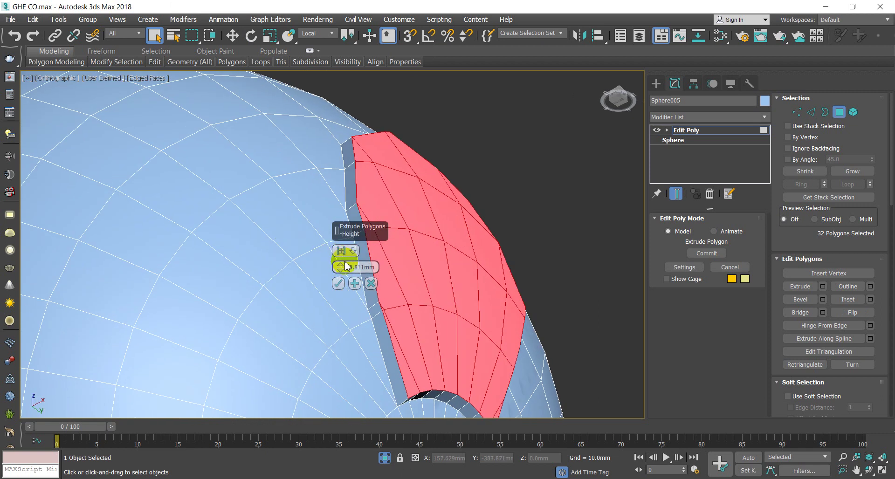
pyautogui.moveTo(340, 272); pyautogui.dragTo(341, 266)
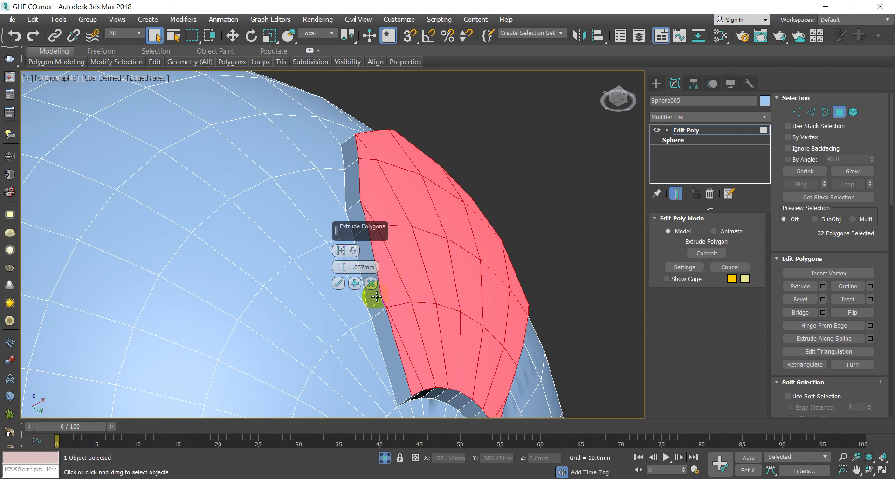
pyautogui.click(371, 283)
# Bevel the selected patch polygons with a height of 0.91 mm and an outline of about -0.037 mm
pyautogui.rightClick(406, 237)
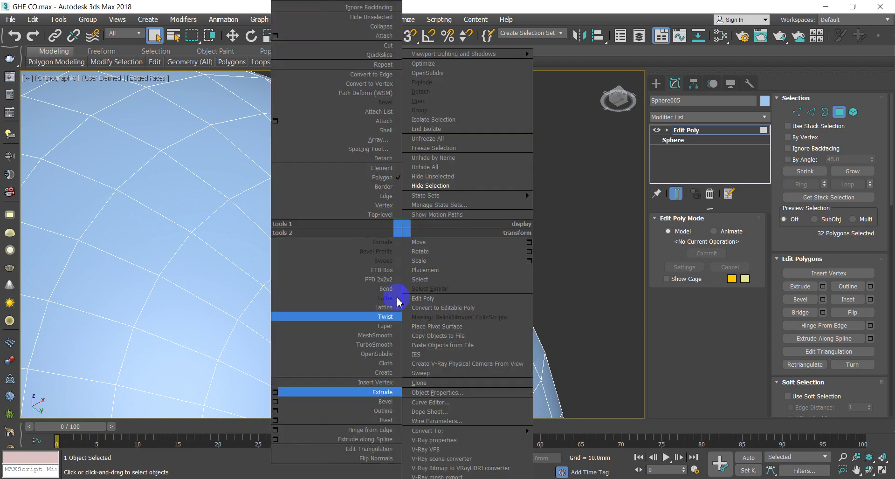
pyautogui.click(275, 401)
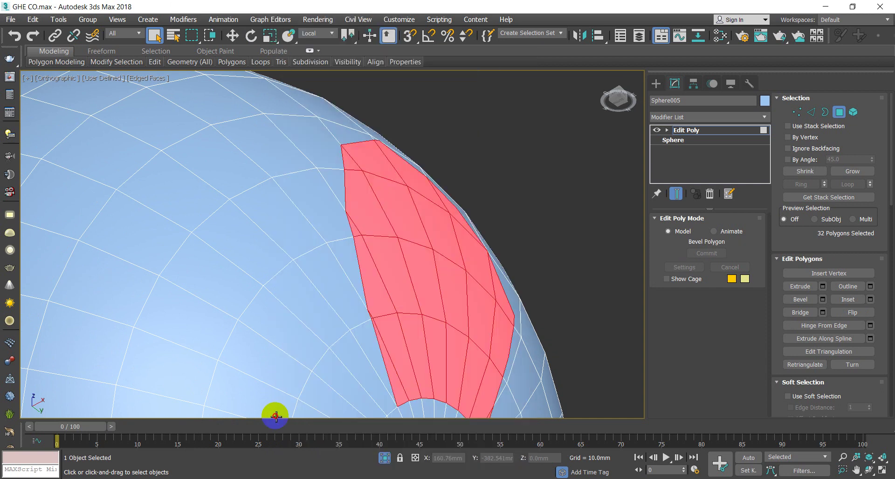
pyautogui.moveTo(341, 270); pyautogui.dragTo(352, 287)
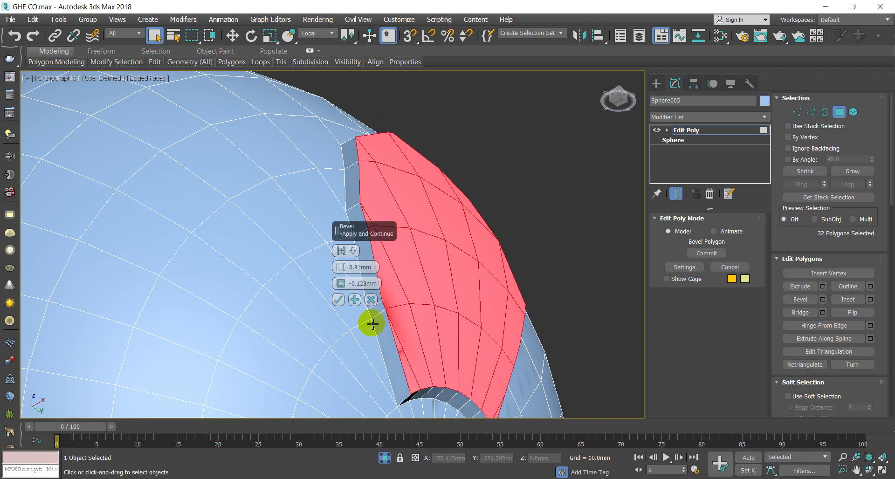
pyautogui.scroll(3, 388, 315)
pyautogui.moveTo(340, 285); pyautogui.dragTo(341, 286)
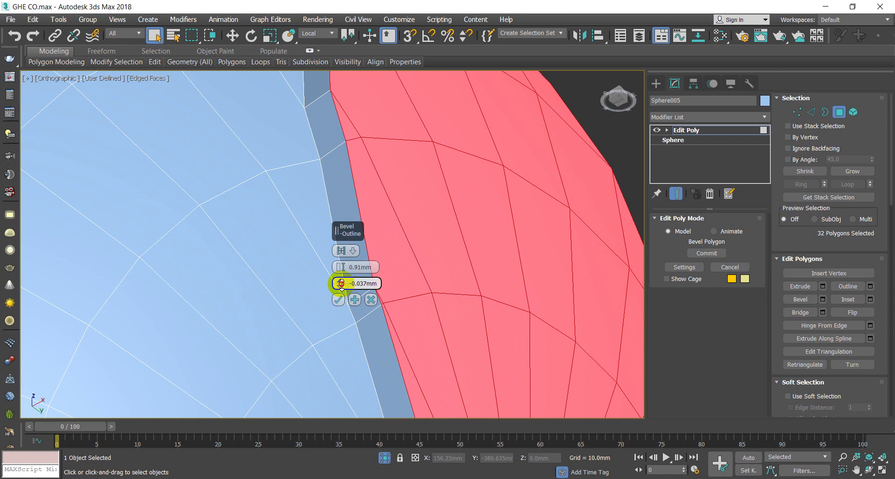
pyautogui.scroll(2, 394, 313)
pyautogui.scroll(-2, 376, 309)
pyautogui.moveTo(362, 311); pyautogui.dragTo(354, 257, button='middle')
pyautogui.scroll(-5, 347, 311)
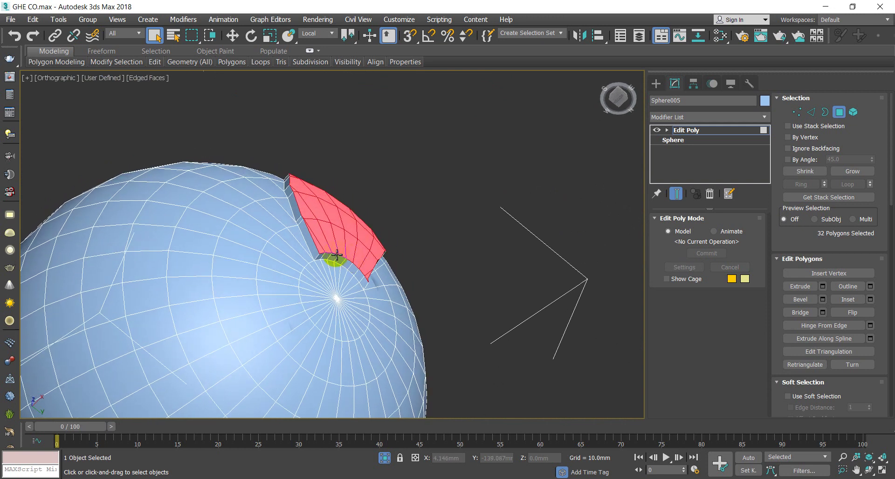
pyautogui.scroll(5, 340, 259)
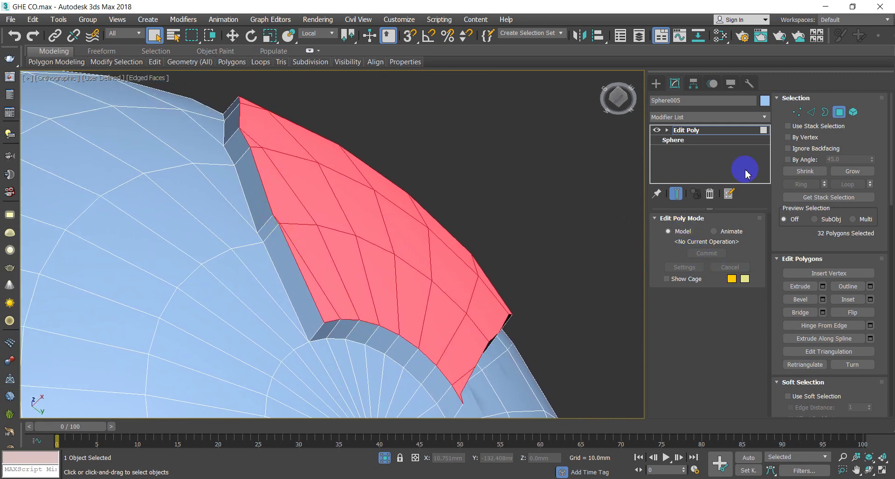
# Switch to edge editing and inspect the side edges around the raised patch
pyautogui.click(810, 112)
pyautogui.keyDown('alt'); pyautogui.moveTo(262, 220); pyautogui.dragTo(441, 300, button='middle'); pyautogui.keyUp('alt')
pyautogui.scroll(-5, 251, 252)
pyautogui.scroll(2, 441, 300)
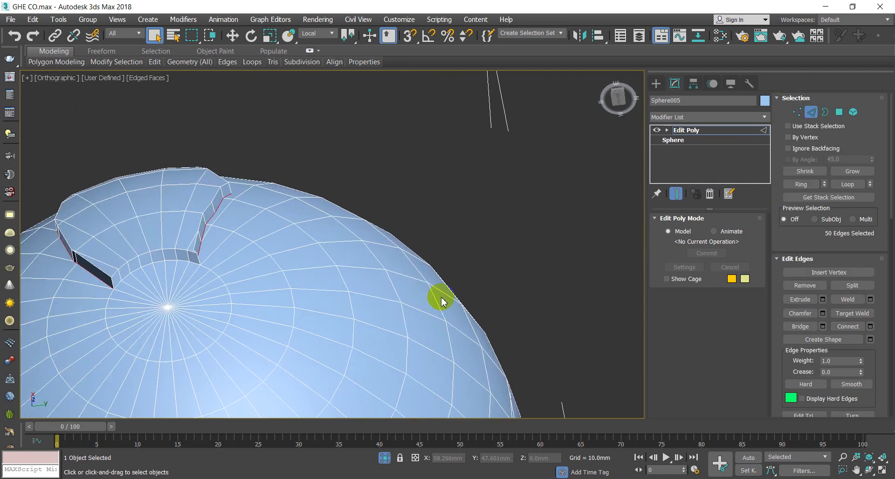
pyautogui.scroll(4, 166, 256)
pyautogui.keyDown('alt'); pyautogui.moveTo(275, 262); pyautogui.dragTo(256, 274, button='middle'); pyautogui.keyUp('alt')
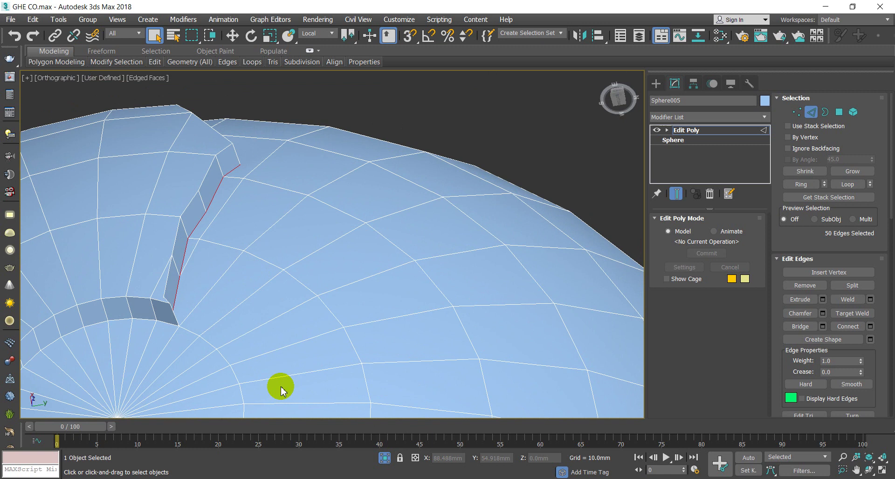
# Bring up the carved wood reference photo window and close it
pyautogui.moveTo(385, 478)
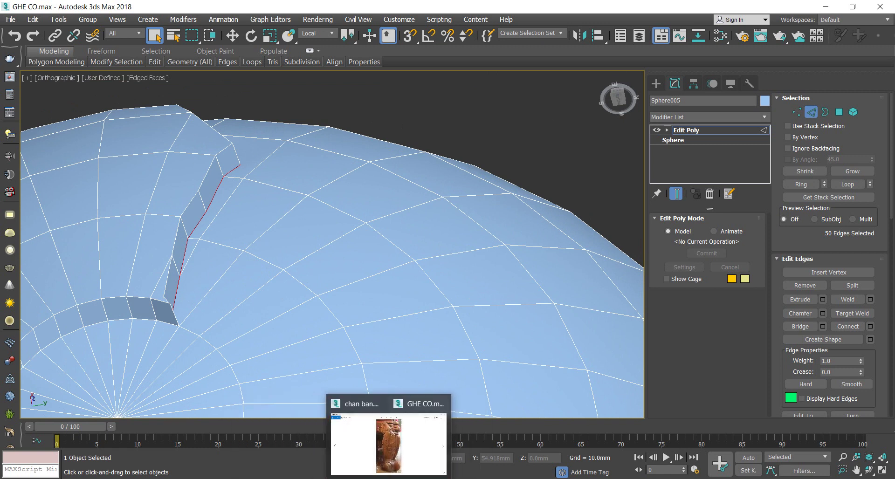
pyautogui.click(388, 434)
pyautogui.click(884, 10)
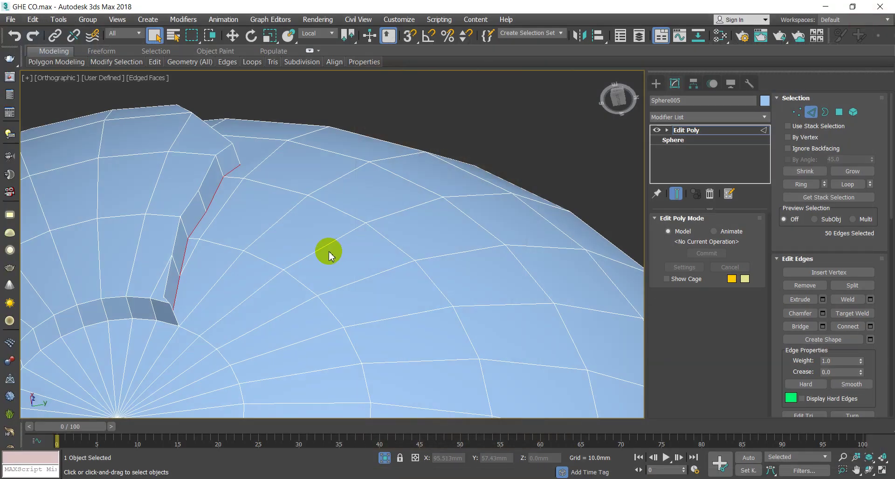
# Unhide all objects in the scene and check the chair with its reference images
pyautogui.rightClick(331, 219)
pyautogui.click(357, 158)
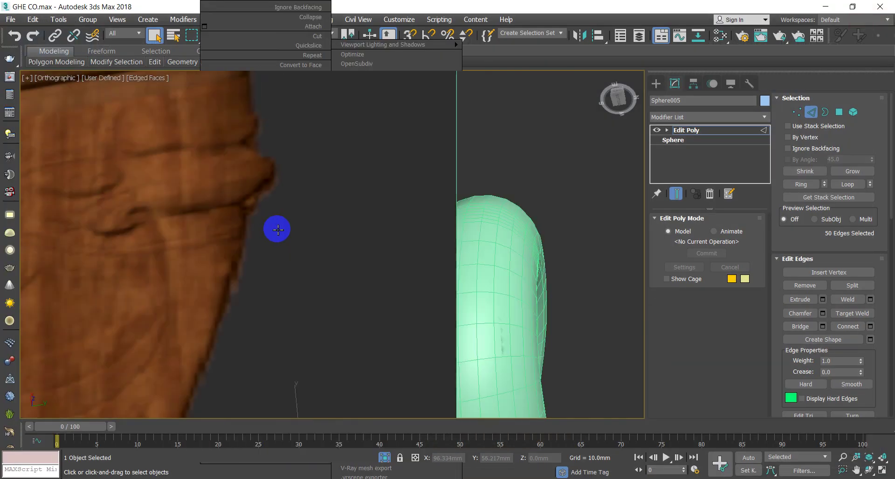
pyautogui.scroll(-10, 335, 222)
pyautogui.keyDown('alt'); pyautogui.moveTo(385, 239); pyautogui.dragTo(316, 423, button='middle'); pyautogui.keyUp('alt')
pyautogui.scroll(10, 335, 309)
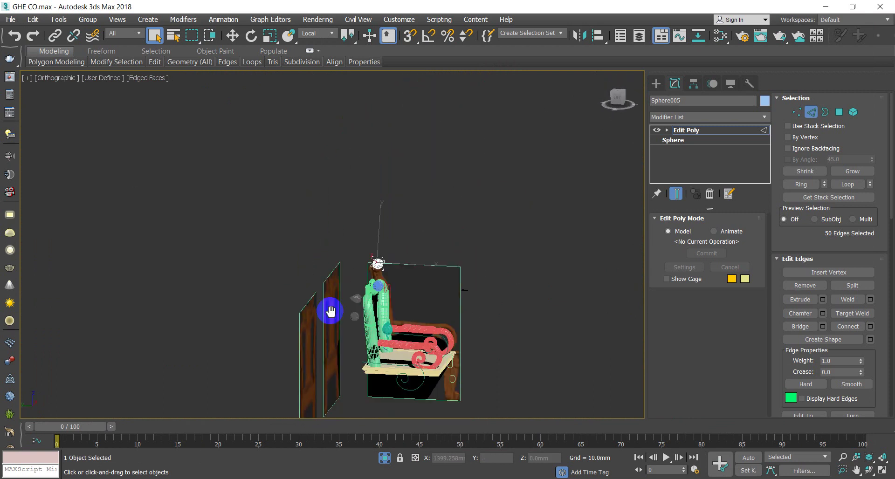
# Compare with the pointed fruit in the carved wood reference, and isolate the fruit sphere
pyautogui.scroll(3, 333, 262)
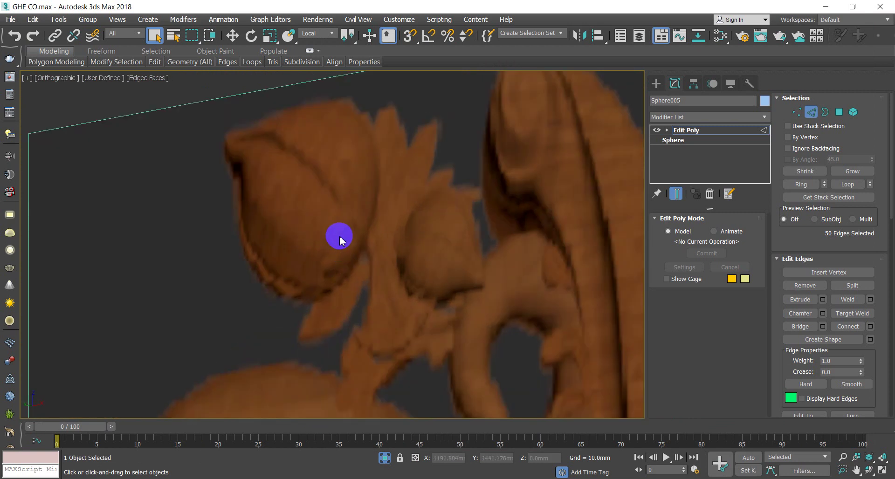
pyautogui.scroll(-10, 357, 242)
pyautogui.keyDown('alt'); pyautogui.moveTo(374, 239); pyautogui.dragTo(426, 136, button='middle'); pyautogui.keyUp('alt')
pyautogui.hotkey('alt', 'q')
pyautogui.keyDown('alt'); pyautogui.moveTo(344, 288); pyautogui.dragTo(428, 275, button='middle'); pyautogui.keyUp('alt')
pyautogui.scroll(3, 344, 250)
pyautogui.scroll(-3, 341, 256)
pyautogui.keyDown('alt'); pyautogui.moveTo(365, 307); pyautogui.dragTo(383, 336, button='middle'); pyautogui.keyUp('alt')
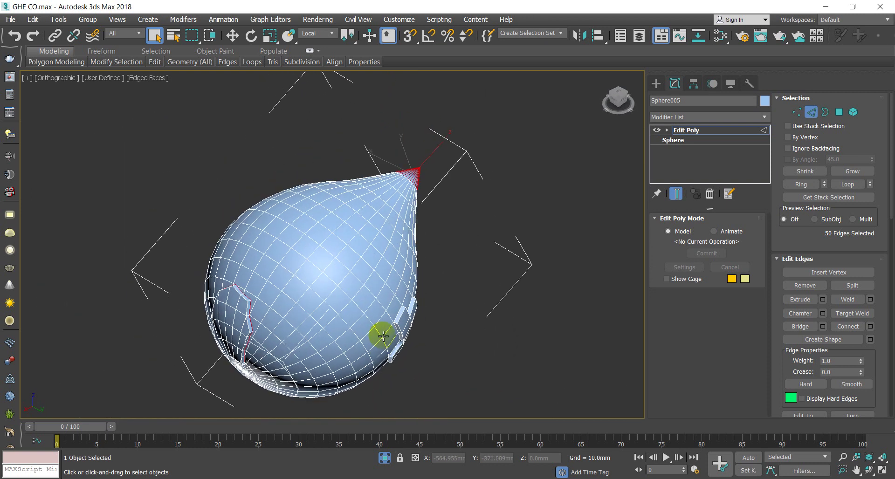
# Remove the pointed tip's edges from the edge selection and inspect the raised patch's side walls
pyautogui.scroll(5, 273, 349)
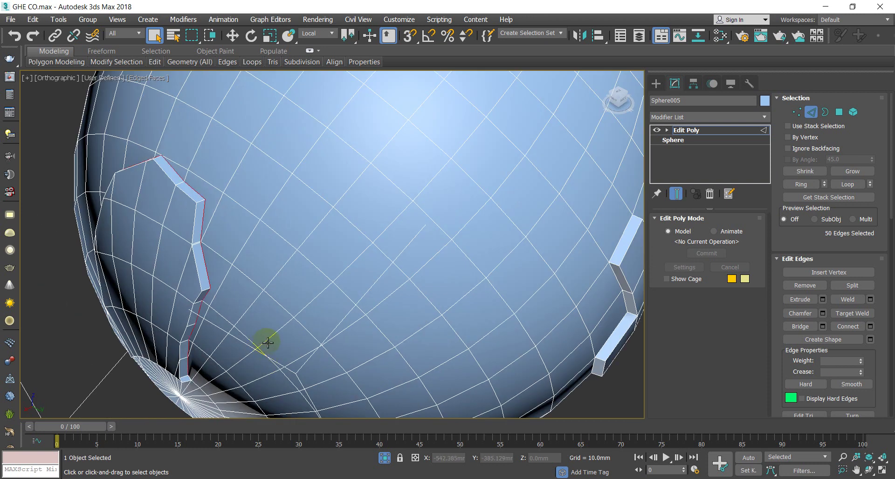
pyautogui.scroll(-5, 270, 332)
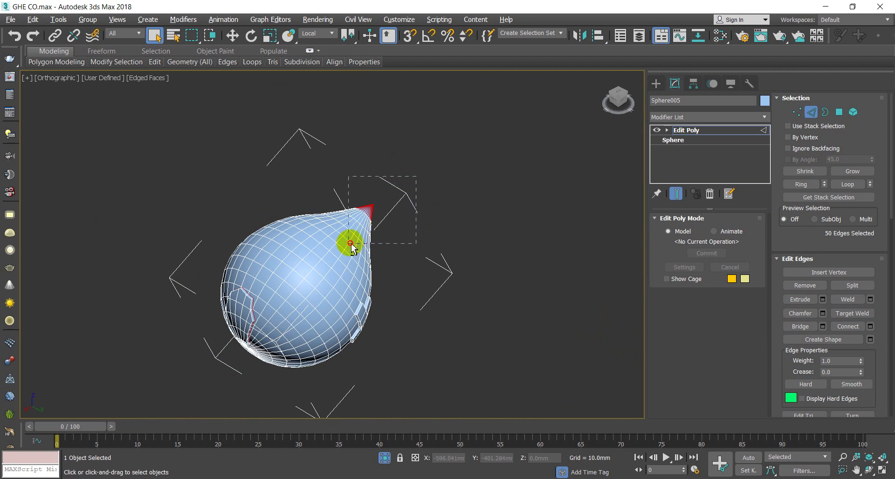
pyautogui.scroll(5, 368, 338)
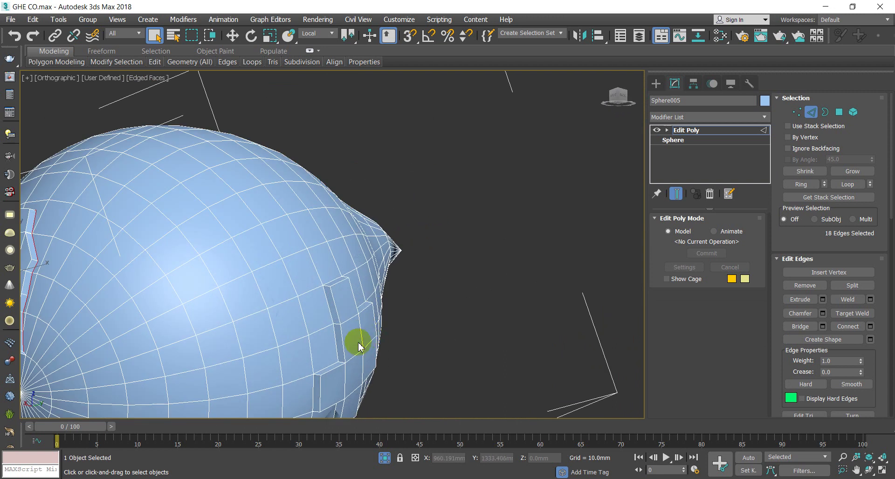
pyautogui.scroll(-5, 344, 347)
pyautogui.keyDown('alt'); pyautogui.moveTo(325, 320); pyautogui.dragTo(372, 320, button='middle'); pyautogui.keyUp('alt')
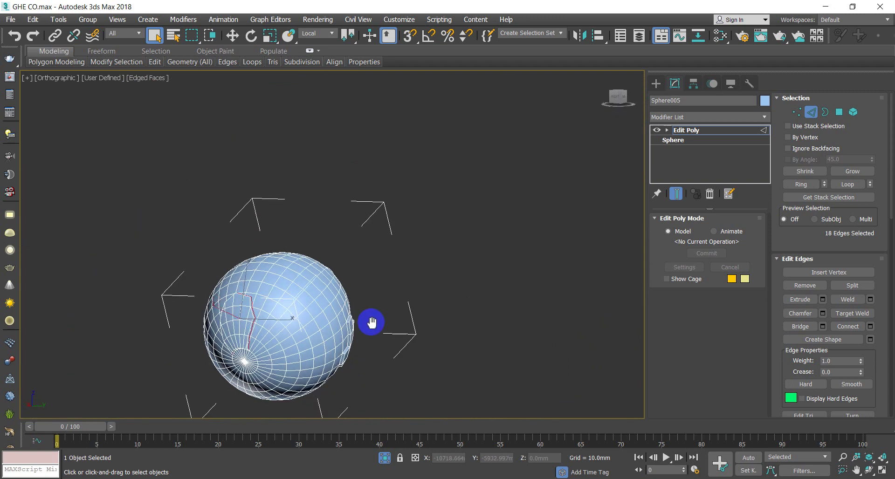
pyautogui.scroll(7, 266, 334)
pyautogui.moveTo(266, 333); pyautogui.dragTo(451, 296, button='middle')
pyautogui.scroll(-3, 395, 294)
pyautogui.keyDown('alt'); pyautogui.moveTo(396, 292); pyautogui.dragTo(431, 276, button='middle'); pyautogui.keyUp('alt')
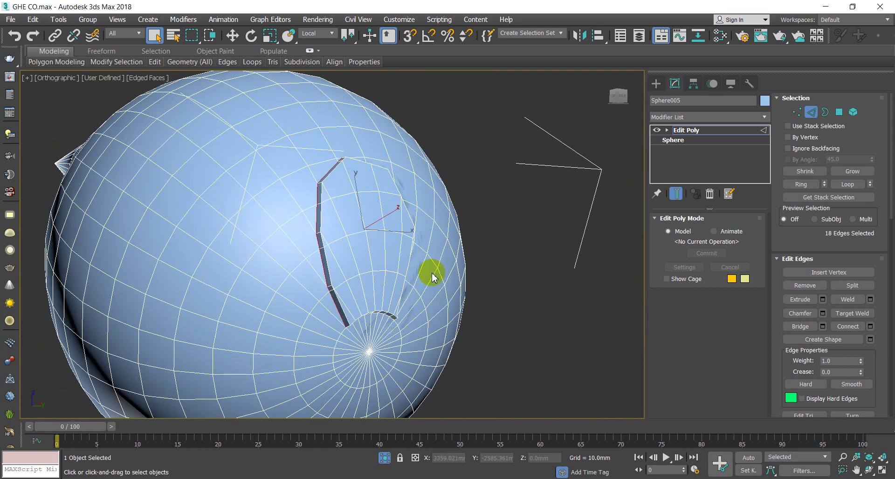
# Undo the reduced edge selection and the bevel on the patch
pyautogui.hotkey('ctrl', 'z')
pyautogui.hotkey('ctrl', 'z')
pyautogui.hotkey('ctrl', 'z')
pyautogui.hotkey('ctrl', 'z')
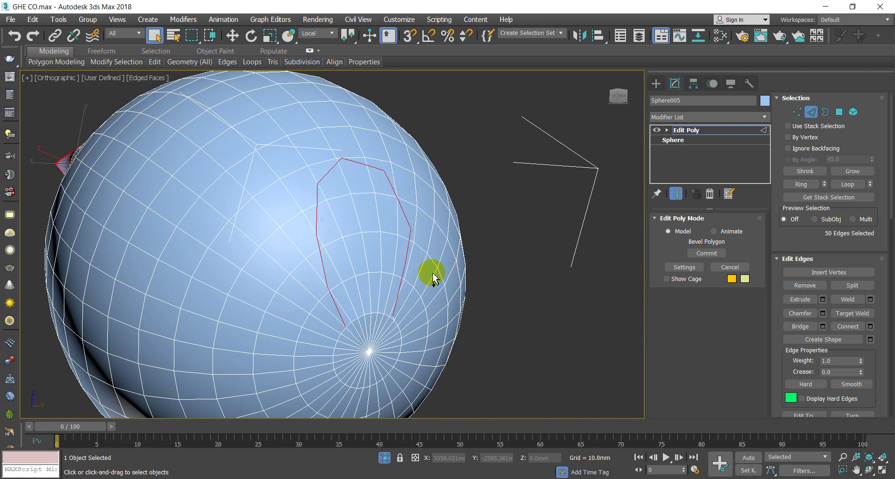
# Switch to polygon editing with Ignore Backfacing on and keep only the leaf-shaped patch near the fruit's base pole selected
pyautogui.scroll(-6, 432, 278)
pyautogui.keyDown('alt'); pyautogui.moveTo(359, 299); pyautogui.dragTo(301, 279, button='middle'); pyautogui.keyUp('alt')
pyautogui.click(838, 112)
pyautogui.click(375, 275)
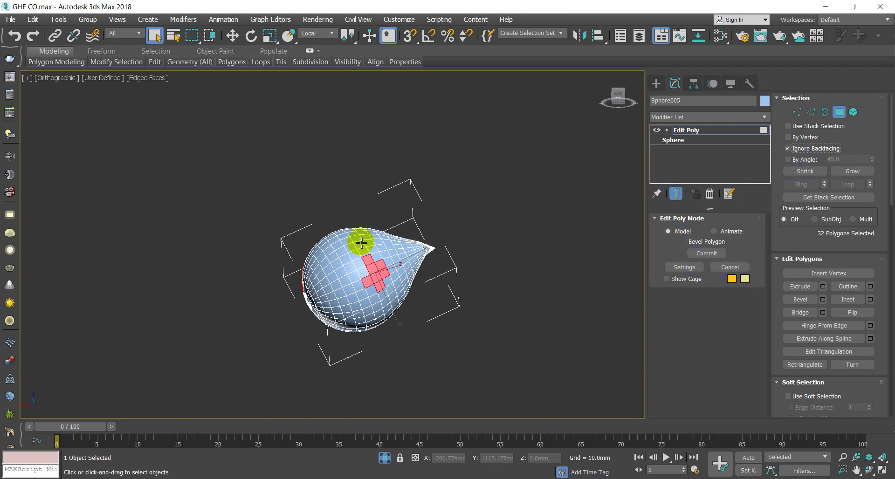
pyautogui.keyDown('alt'); pyautogui.moveTo(399, 305); pyautogui.dragTo(487, 331, button='middle'); pyautogui.keyUp('alt')
pyautogui.scroll(8, 332, 266)
pyautogui.scroll(-2, 268, 288)
pyautogui.moveTo(266, 317); pyautogui.dragTo(317, 253, button='middle')
pyautogui.scroll(4, 267, 267)
pyautogui.keyDown('alt'); pyautogui.moveTo(268, 266); pyautogui.dragTo(345, 252, button='middle'); pyautogui.keyUp('alt')
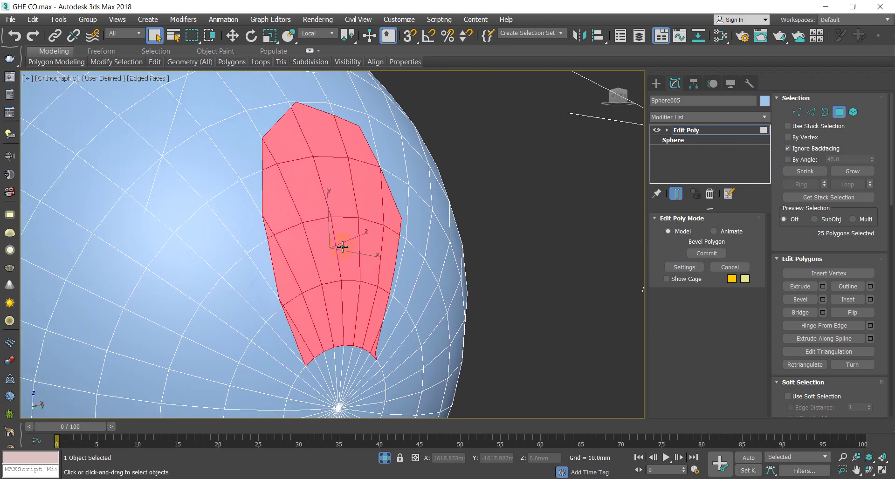
# Extrude the selected patch polygons by 1.057 mm
pyautogui.rightClick(338, 230)
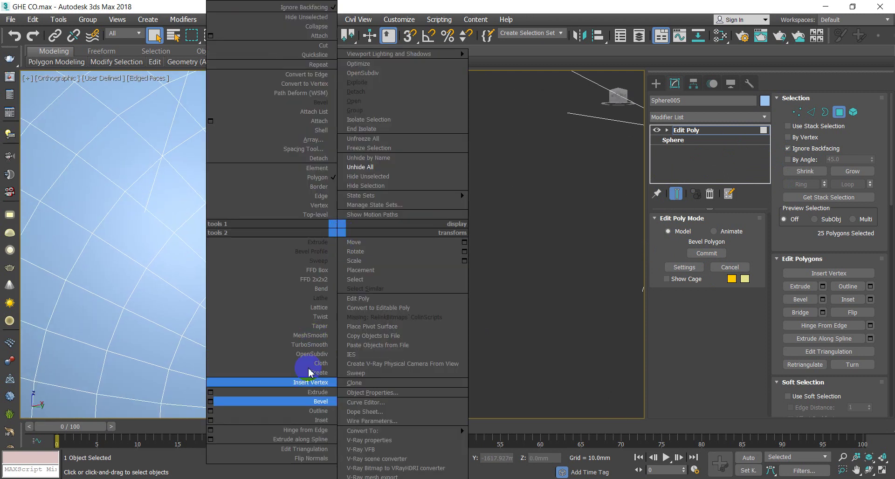
pyautogui.click(210, 391)
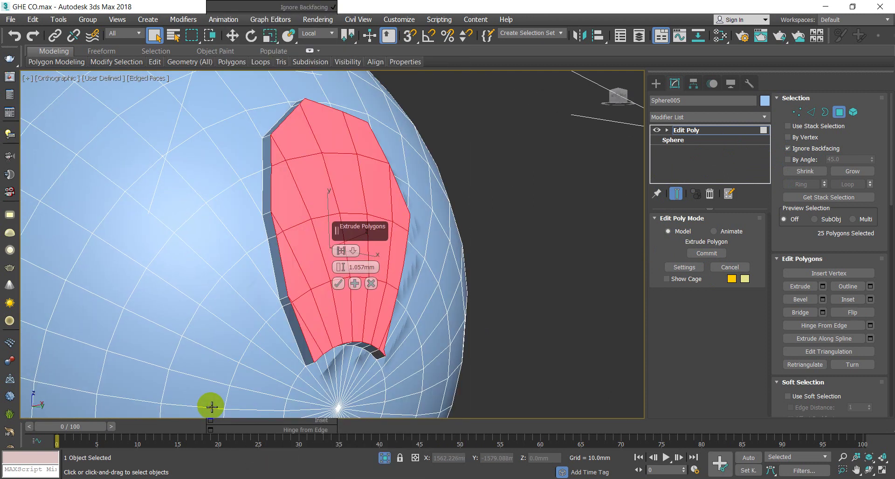
pyautogui.click(339, 284)
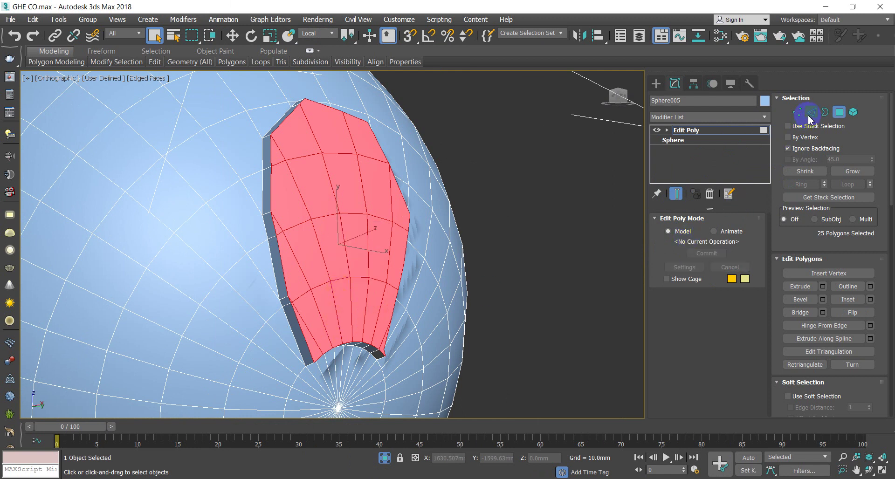
# Switch to edge editing and start extruding the selected patch outline edges with a height of -0.146 mm and a small width
pyautogui.click(810, 116)
pyautogui.keyDown('alt'); pyautogui.moveTo(410, 235); pyautogui.dragTo(385, 208, button='middle'); pyautogui.keyUp('alt')
pyautogui.scroll(-2, 477, 167)
pyautogui.scroll(5, 357, 120)
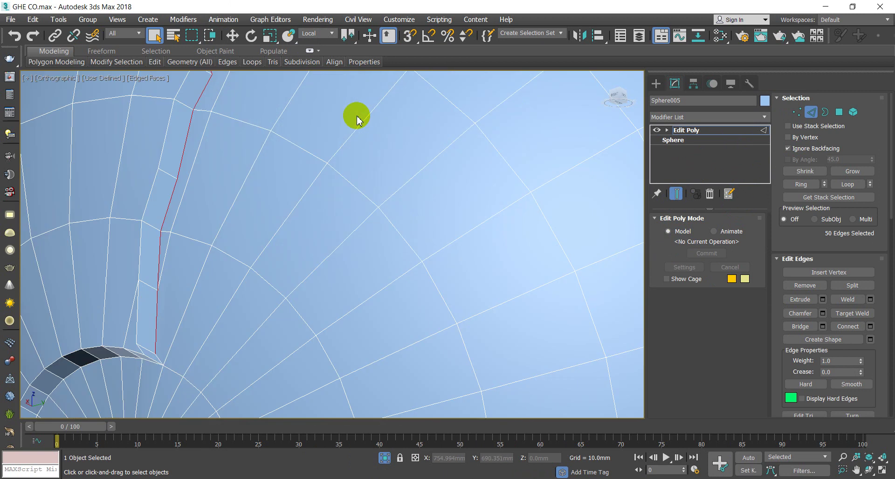
pyautogui.keyDown('alt'); pyautogui.moveTo(357, 120); pyautogui.dragTo(439, 234, button='middle'); pyautogui.keyUp('alt')
pyautogui.rightClick(295, 221)
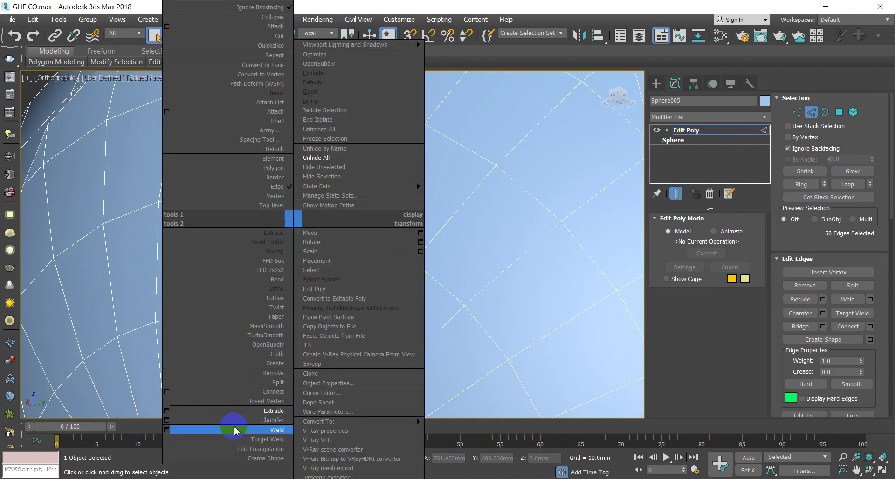
pyautogui.click(167, 411)
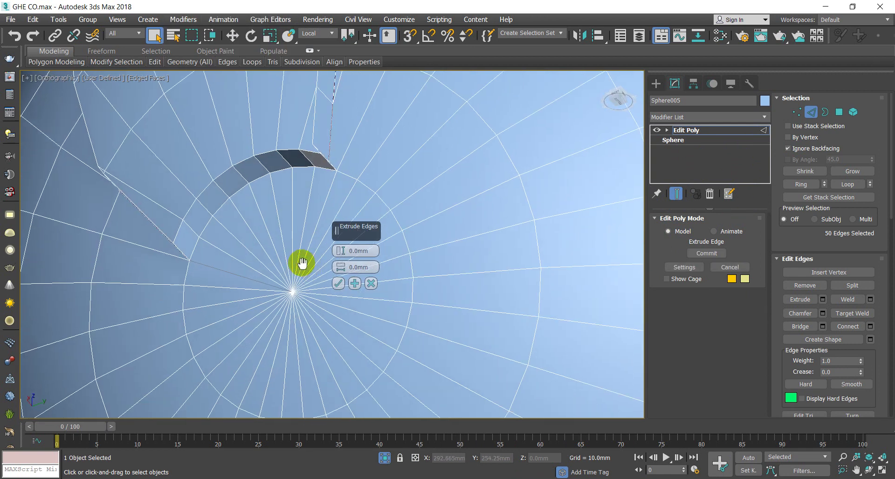
pyautogui.moveTo(303, 262); pyautogui.dragTo(279, 331, button='middle')
pyautogui.press('F3')
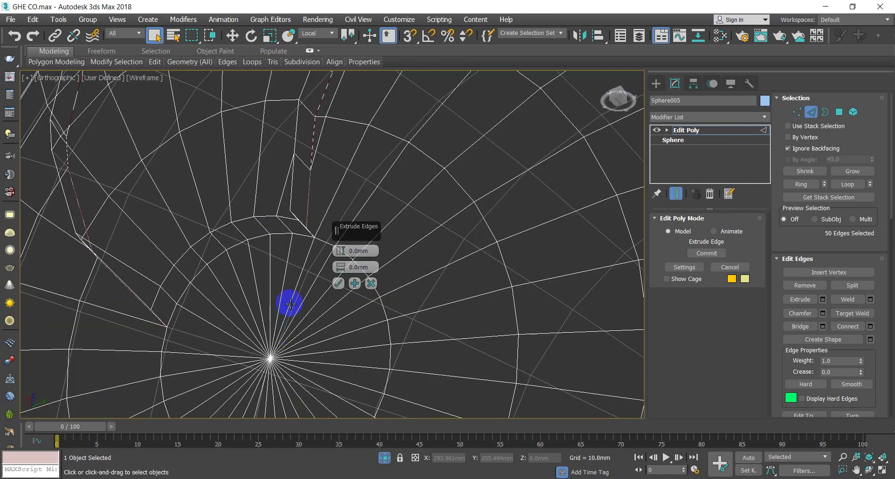
pyautogui.press('F3')
pyautogui.scroll(2, 289, 304)
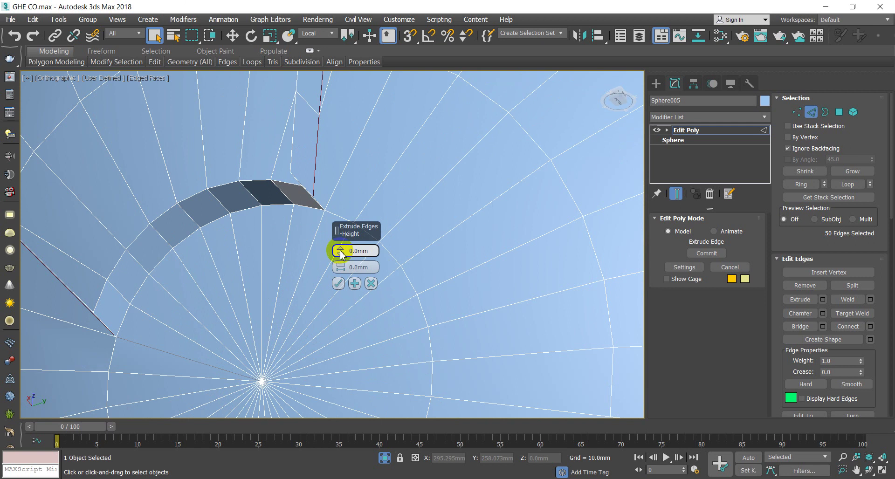
pyautogui.moveTo(340, 267); pyautogui.dragTo(341, 266)
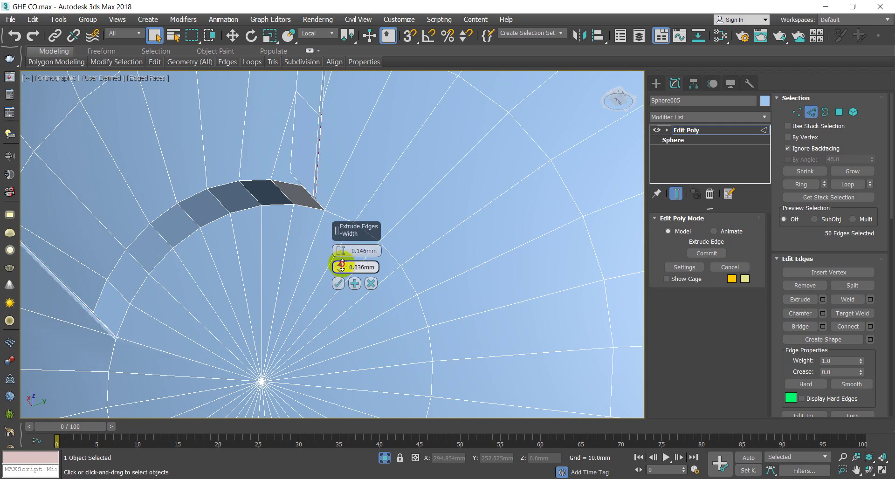
# Set the edge extrusion's width to 0.073 mm, checking the groove at the patch's foot
pyautogui.scroll(-4, 270, 257)
pyautogui.moveTo(271, 259)
pyautogui.keyDown('alt'); pyautogui.mouseDown(button='middle')
pyautogui.moveTo(285, 308)
pyautogui.moveTo(274, 248)
pyautogui.mouseUp(button='middle'); pyautogui.keyUp('alt')
pyautogui.scroll(4, 272, 280)
pyautogui.scroll(-4, 273, 282)
pyautogui.scroll(2, 285, 307)
pyautogui.scroll(6, 197, 269)
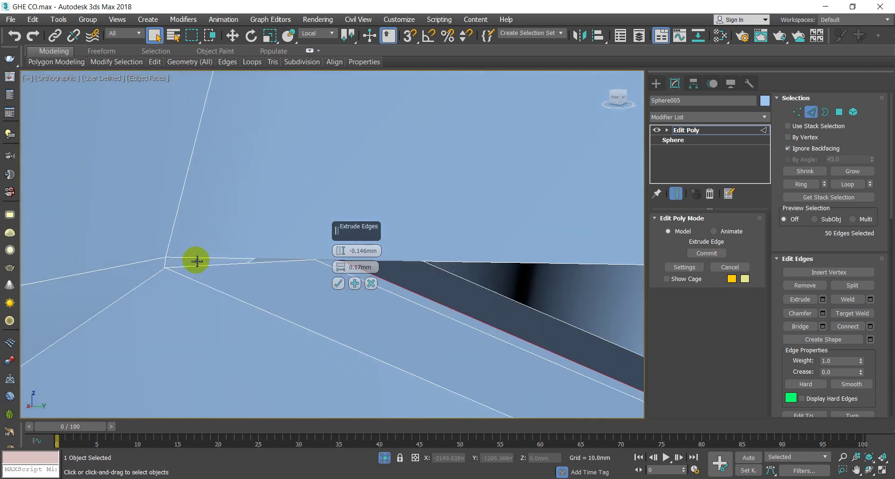
pyautogui.scroll(-2, 196, 260)
pyautogui.moveTo(340, 273); pyautogui.dragTo(338, 282)
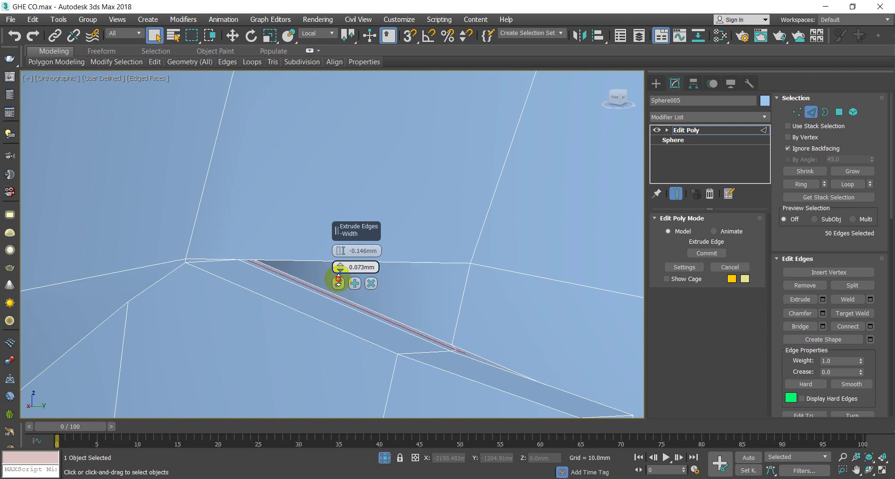
# Check the extruded edges around the patch's corners and apply the edge extrusion
pyautogui.scroll(-5, 287, 285)
pyautogui.keyDown('alt'); pyautogui.moveTo(277, 286); pyautogui.dragTo(341, 267, button='middle'); pyautogui.keyUp('alt')
pyautogui.moveTo(457, 291); pyautogui.dragTo(326, 244, button='middle')
pyautogui.scroll(4, 488, 212)
pyautogui.scroll(4, 440, 173)
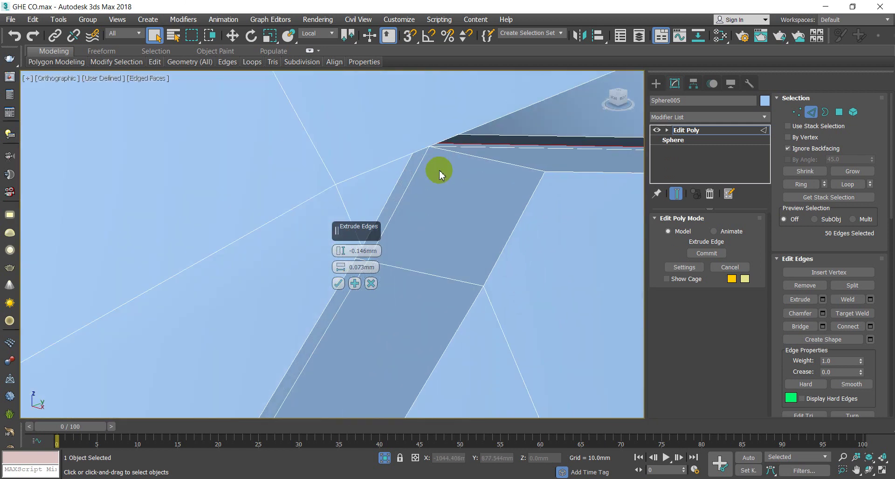
pyautogui.keyDown('alt'); pyautogui.moveTo(440, 175); pyautogui.dragTo(358, 208, button='middle'); pyautogui.keyUp('alt')
pyautogui.scroll(2, 333, 183)
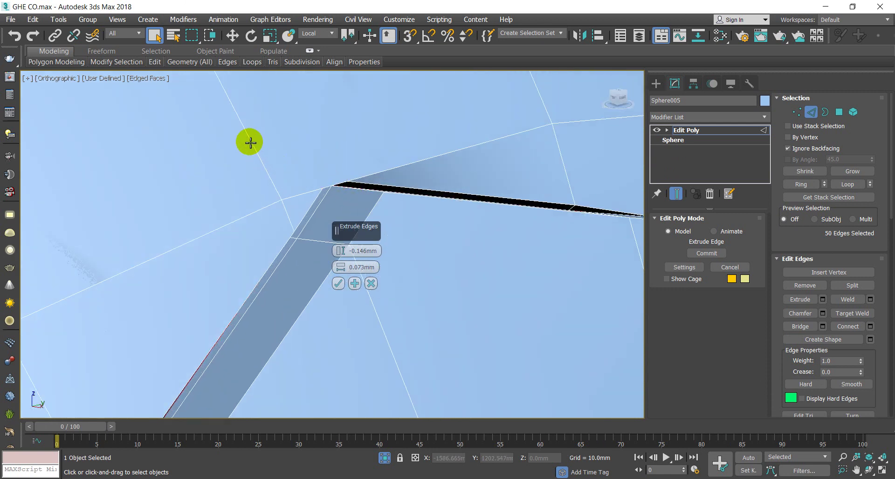
pyautogui.click(338, 284)
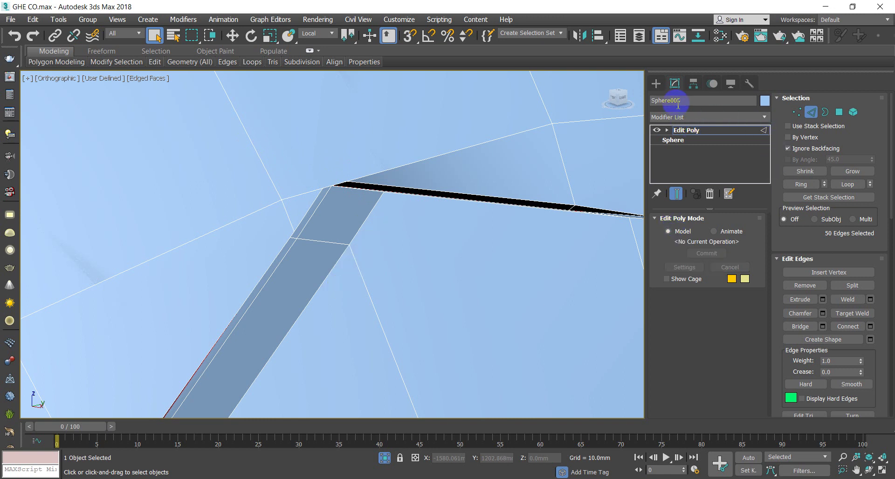
pyautogui.rightClick(419, 219)
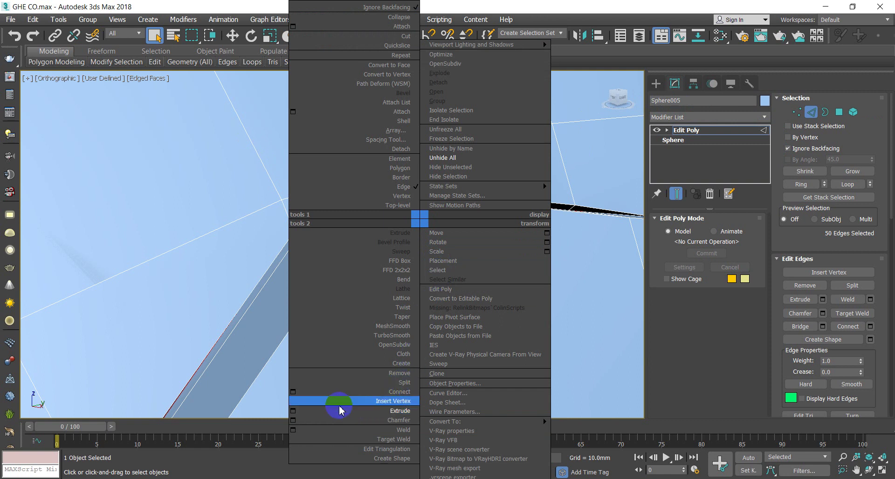
pyautogui.rightClick(385, 329)
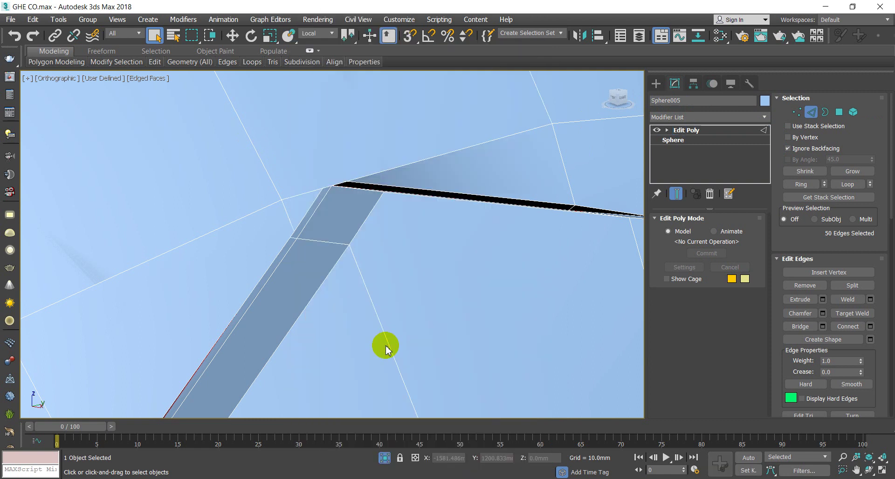
# Apply MeshSmooth to the fruit and deselect it to view the patch without edged faces
pyautogui.scroll(-5, 360, 276)
pyautogui.keyDown('alt'); pyautogui.moveTo(366, 268); pyautogui.dragTo(373, 256, button='middle'); pyautogui.keyUp('alt')
pyautogui.moveTo(383, 225); pyautogui.dragTo(356, 280, button='middle')
pyautogui.click(500, 204)
pyautogui.press('F4')
pyautogui.scroll(3, 381, 196)
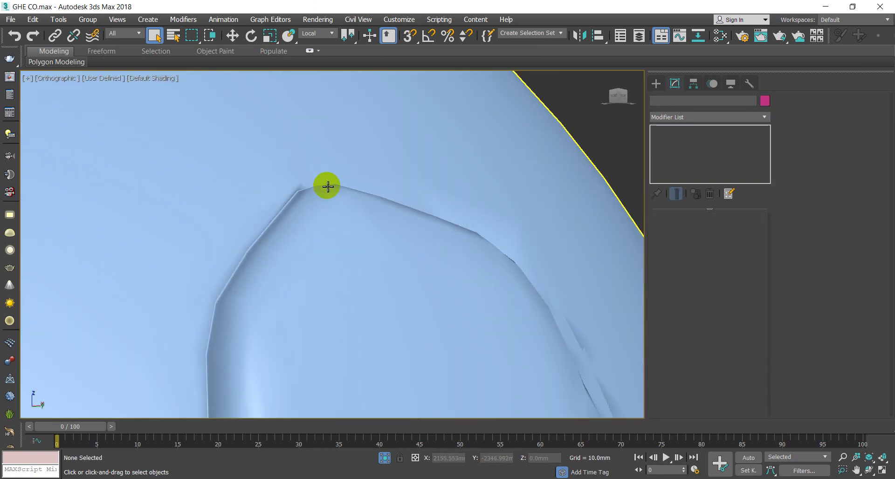
# Examine the smoothed patch's pointed corner with and without edged faces, and reselect the fruit
pyautogui.scroll(-3, 328, 181)
pyautogui.press('F4')
pyautogui.scroll(2, 325, 189)
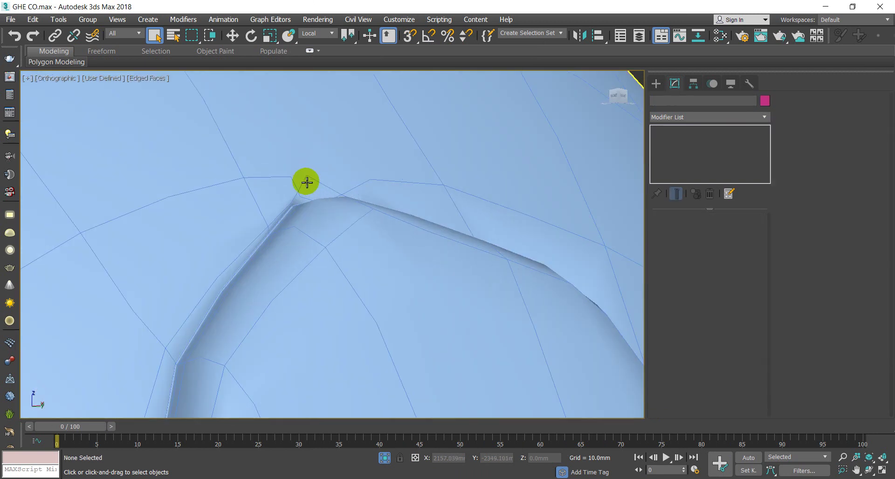
pyautogui.scroll(1, 345, 240)
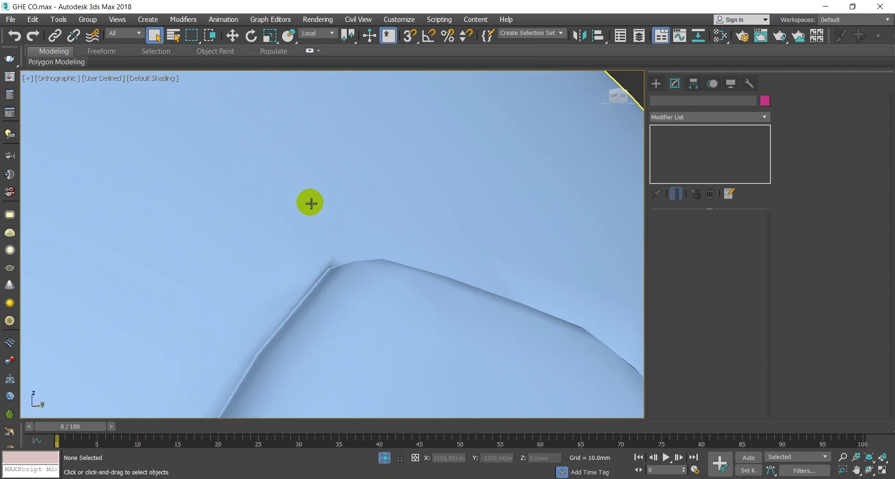
pyautogui.scroll(-2, 363, 249)
pyautogui.click(364, 249)
pyautogui.press('F4')
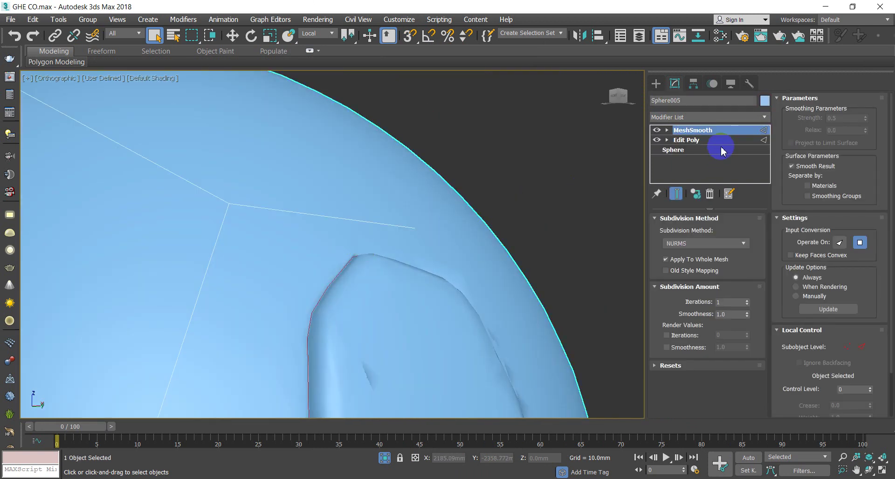
# Turn off the MeshSmooth effect, show edged faces and return to edge editing in Edit Poly
pyautogui.click(658, 133)
pyautogui.scroll(-2, 423, 247)
pyautogui.moveTo(423, 245); pyautogui.dragTo(445, 216, button='middle')
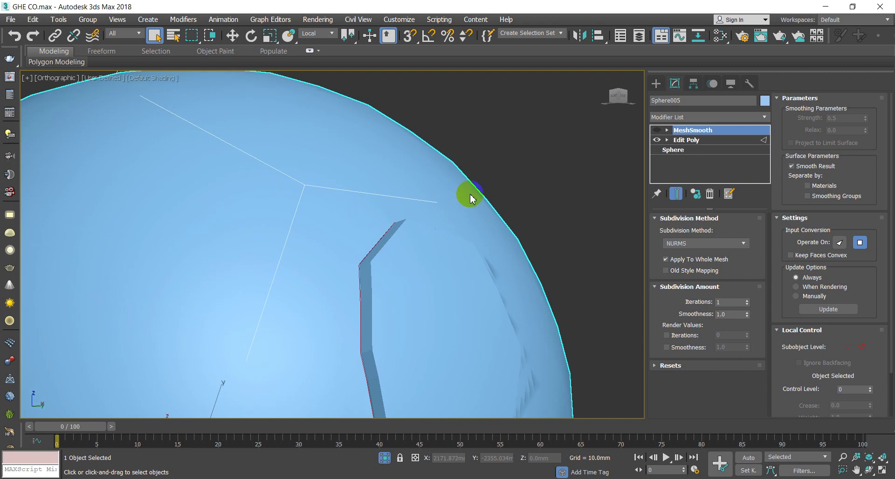
pyautogui.scroll(-4, 443, 219)
pyautogui.scroll(4, 447, 196)
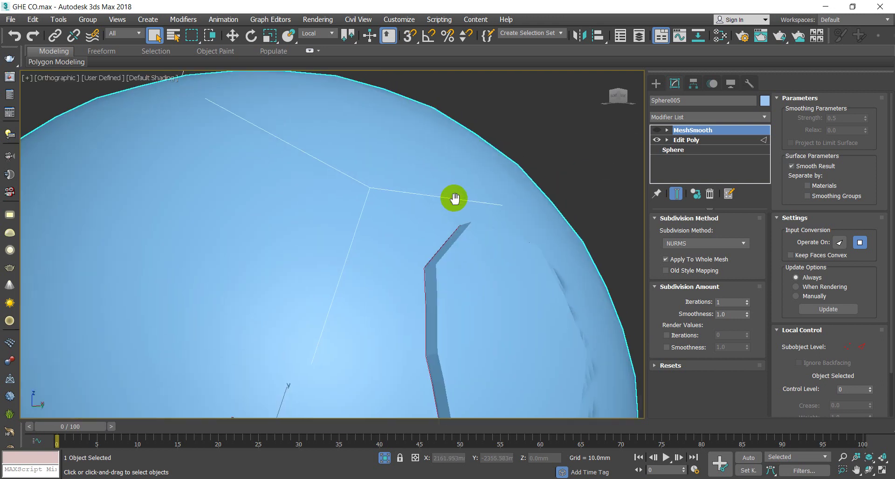
pyautogui.press('F4')
pyautogui.scroll(2, 427, 233)
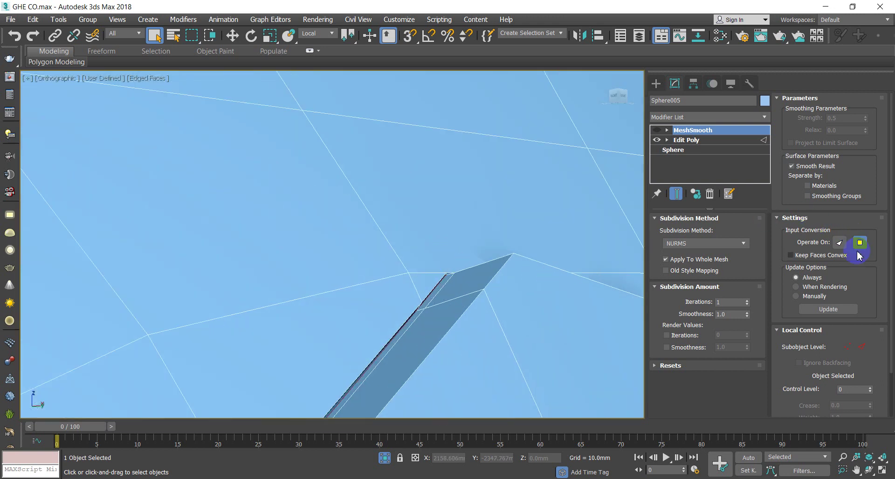
pyautogui.click(690, 141)
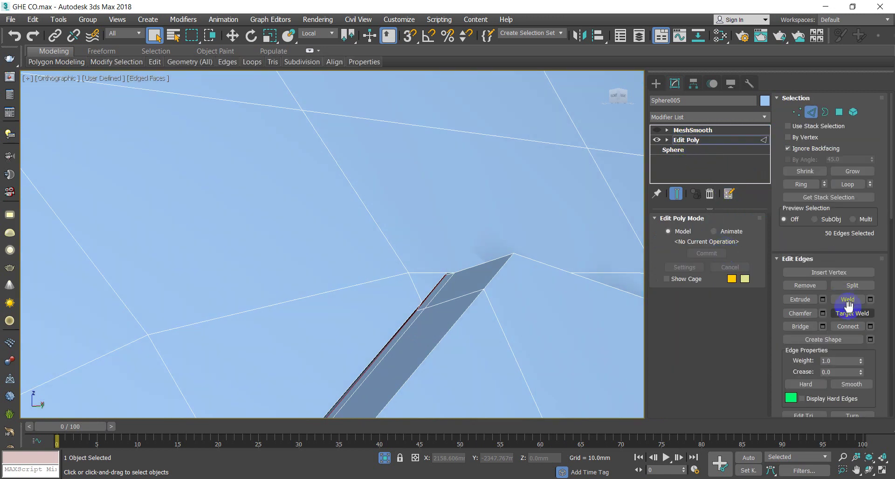
pyautogui.scroll(-3, 804, 326)
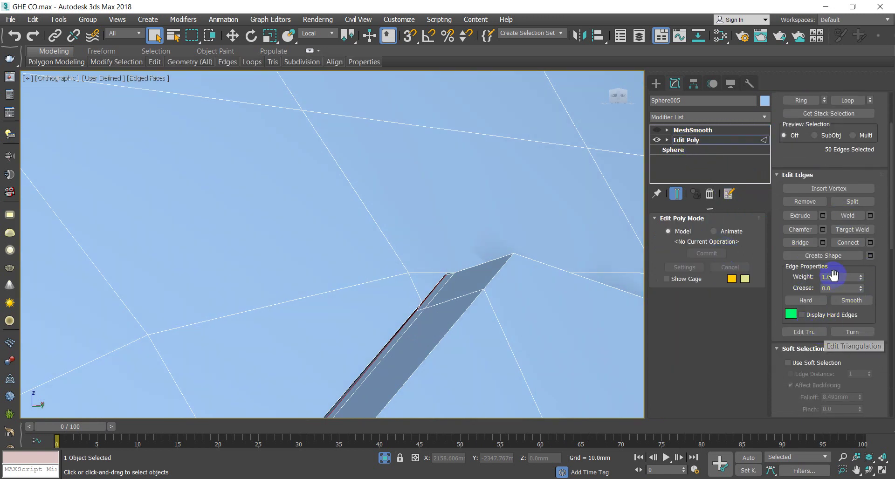
# Cut a short connecting edge between the vertices at the raised patch's pointed corner, working in wireframe, and end the Cut tool
pyautogui.scroll(-3, 831, 285)
pyautogui.scroll(-3, 845, 303)
pyautogui.click(781, 199)
pyautogui.click(853, 294)
pyautogui.click(851, 335)
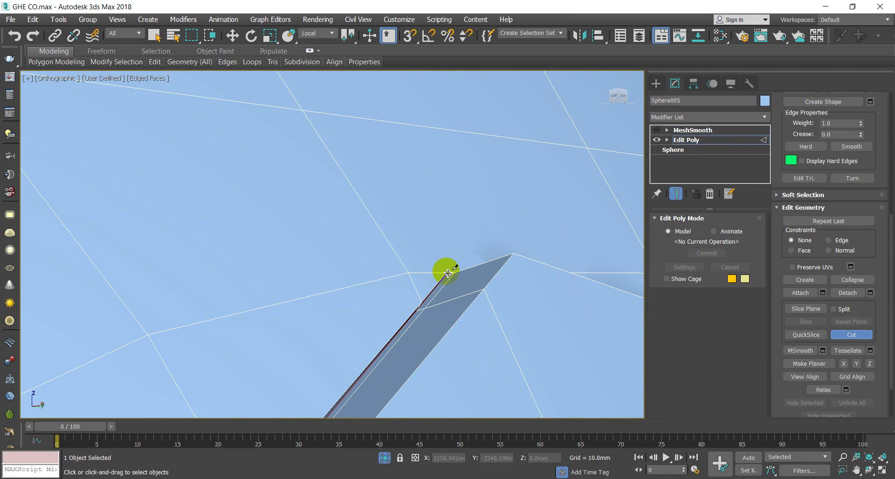
pyautogui.press('F3')
pyautogui.scroll(3, 447, 265)
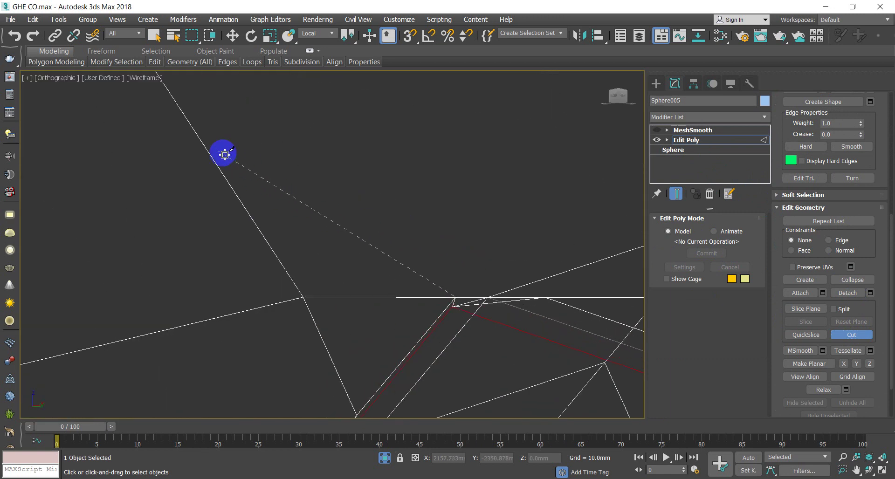
pyautogui.scroll(2, 463, 296)
pyautogui.rightClick(415, 218)
pyautogui.scroll(5, 461, 303)
pyautogui.scroll(-4, 399, 278)
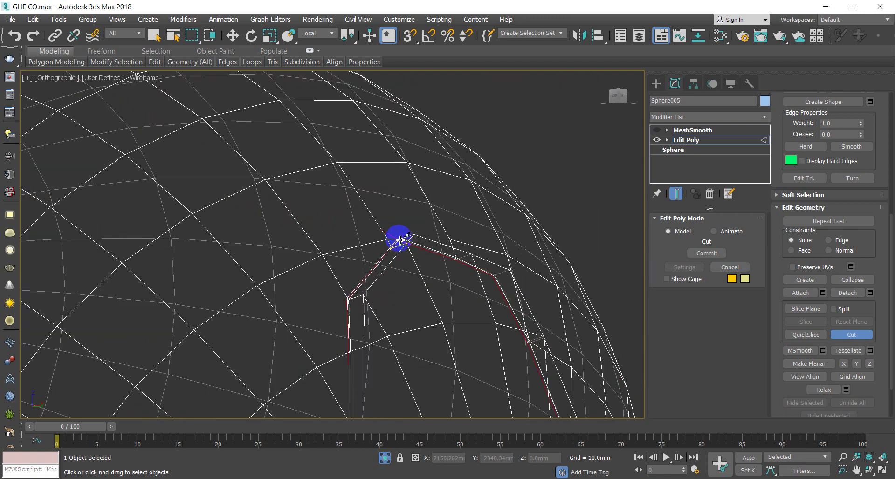
pyautogui.keyDown('alt'); pyautogui.moveTo(413, 240); pyautogui.dragTo(450, 218, button='middle'); pyautogui.keyUp('alt')
pyautogui.scroll(-6, 459, 226)
pyautogui.keyDown('alt'); pyautogui.moveTo(495, 236); pyautogui.dragTo(444, 244, button='middle'); pyautogui.keyUp('alt')
pyautogui.click(866, 335)
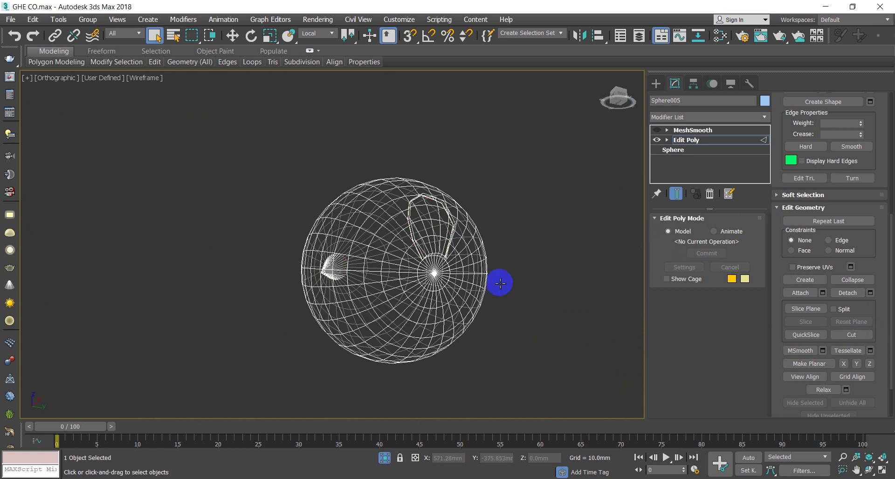
# Return to the shaded view with edged faces and examine the patch's narrow end near the fruit's pole
pyautogui.scroll(3, 471, 255)
pyautogui.scroll(-3, 465, 258)
pyautogui.keyDown('alt'); pyautogui.moveTo(394, 256); pyautogui.dragTo(439, 295, button='middle'); pyautogui.keyUp('alt')
pyautogui.scroll(5, 353, 243)
pyautogui.scroll(-2, 354, 243)
pyautogui.moveTo(359, 249)
pyautogui.mouseDown(button='middle')
pyautogui.moveTo(336, 258)
pyautogui.moveTo(385, 268)
pyautogui.moveTo(376, 255)
pyautogui.moveTo(429, 303)
pyautogui.mouseUp(button='middle')
pyautogui.press('F3')
pyautogui.scroll(-4, 375, 255)
pyautogui.scroll(4, 450, 264)
pyautogui.moveTo(451, 266); pyautogui.dragTo(421, 202, button='middle')
pyautogui.scroll(-2, 422, 202)
pyautogui.scroll(1, 424, 288)
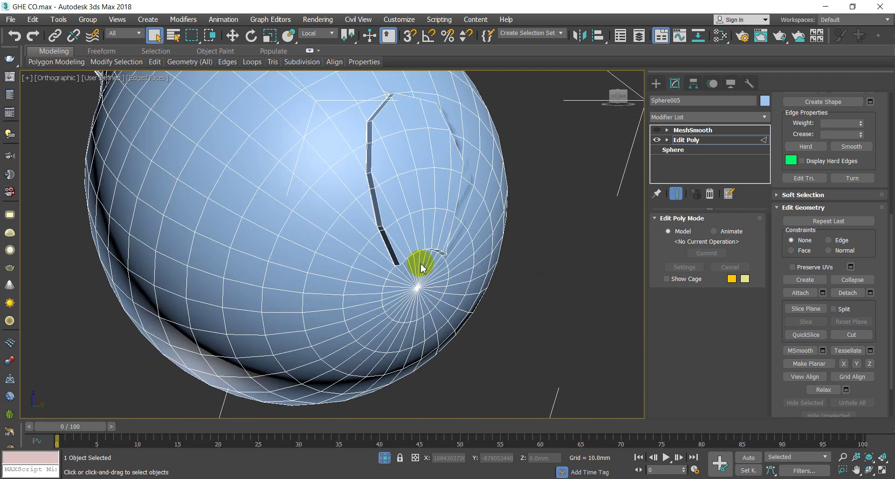
pyautogui.keyDown('alt'); pyautogui.moveTo(414, 327); pyautogui.dragTo(390, 285, button='middle'); pyautogui.keyUp('alt')
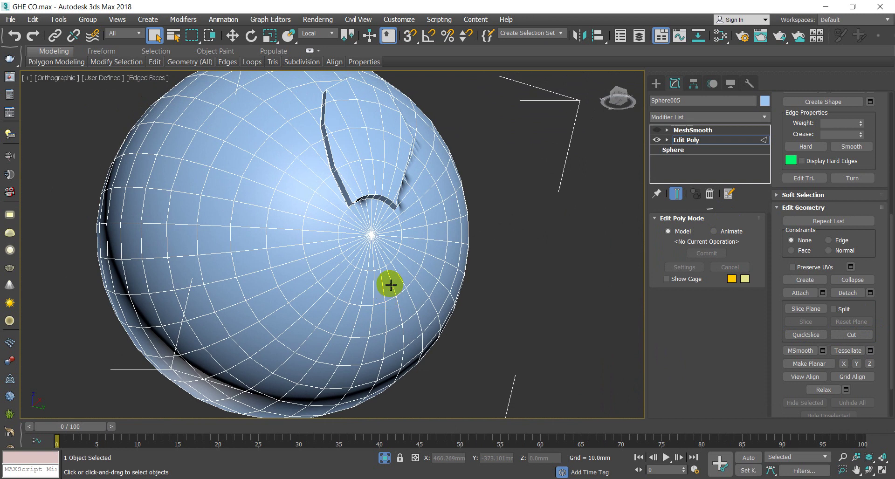
# Delete the central pole vertex where the fruit's edges converge below the patch
pyautogui.click(667, 140)
pyautogui.click(685, 151)
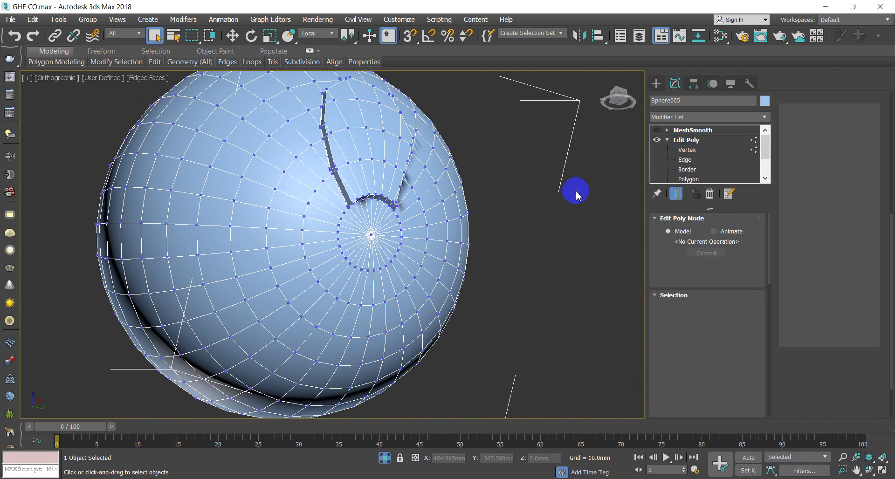
pyautogui.click(372, 235)
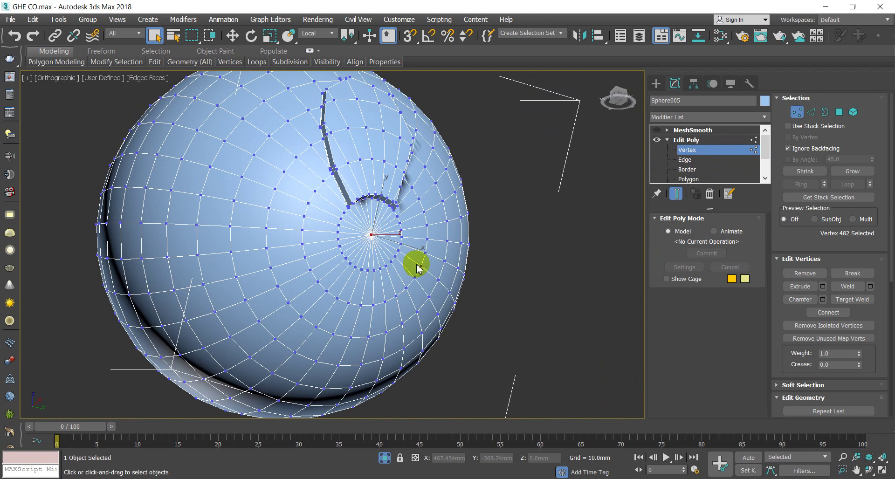
pyautogui.press('Delete')
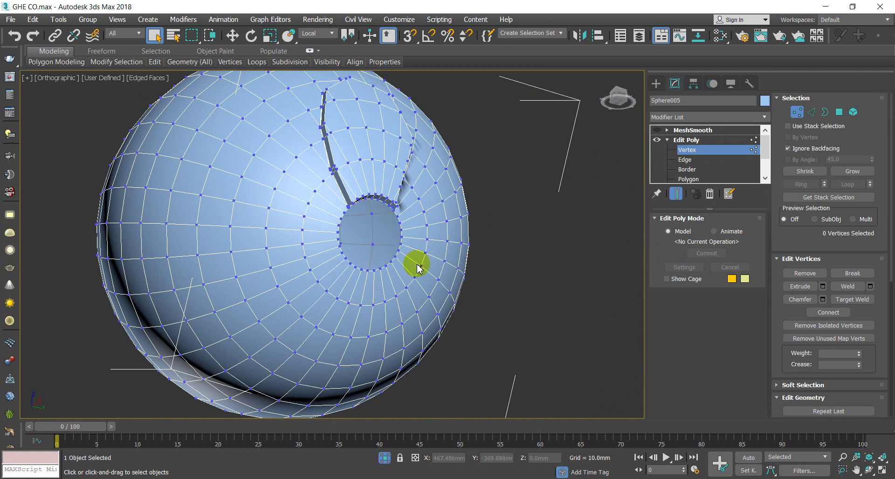
# Select the open border around the hole at the fruit's pole and cap it
pyautogui.click(824, 116)
pyautogui.keyDown('alt'); pyautogui.moveTo(399, 265); pyautogui.dragTo(438, 261, button='middle'); pyautogui.keyUp('alt')
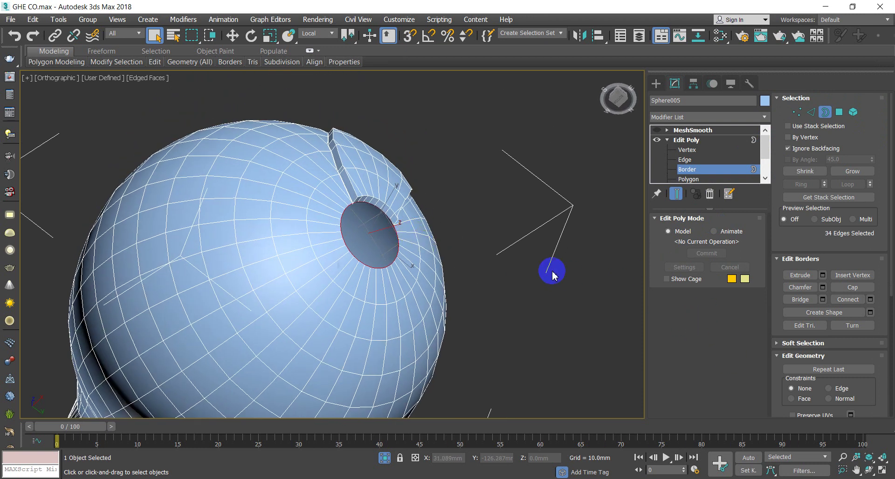
pyautogui.click(845, 287)
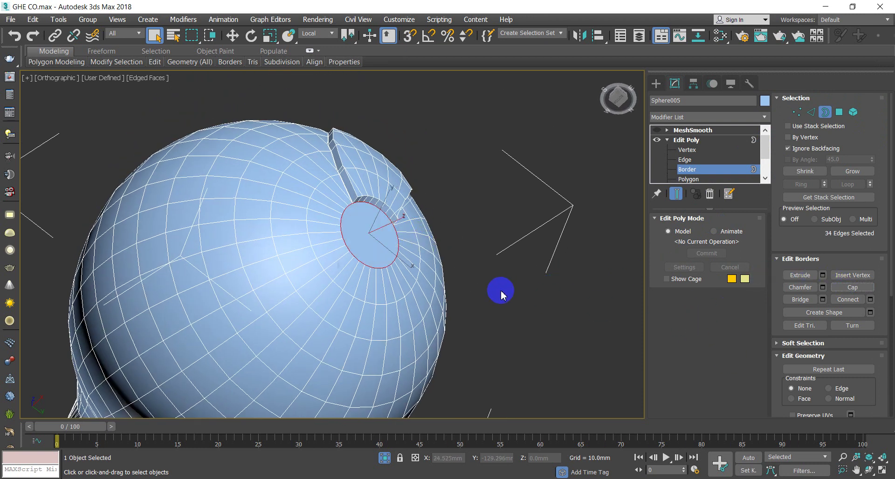
# Select the cap polygon at the fruit's pole and bring up its polygon editing commands
pyautogui.click(839, 114)
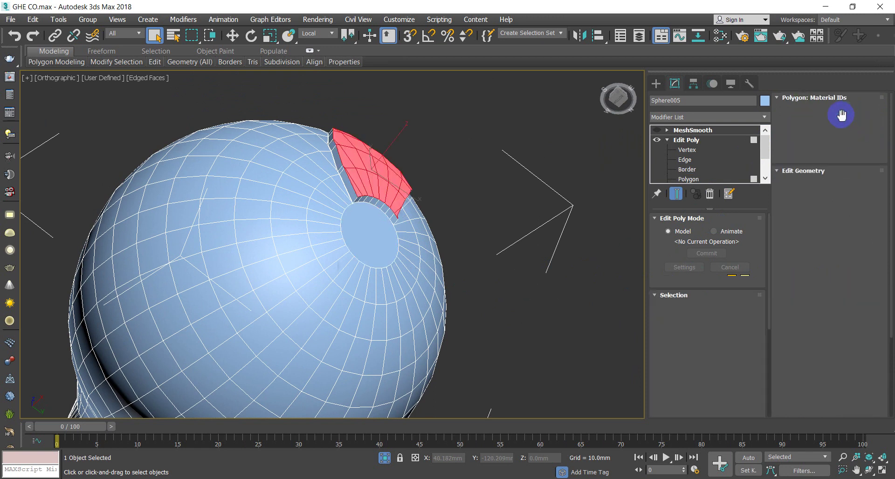
pyautogui.click(385, 233)
pyautogui.rightClick(510, 247)
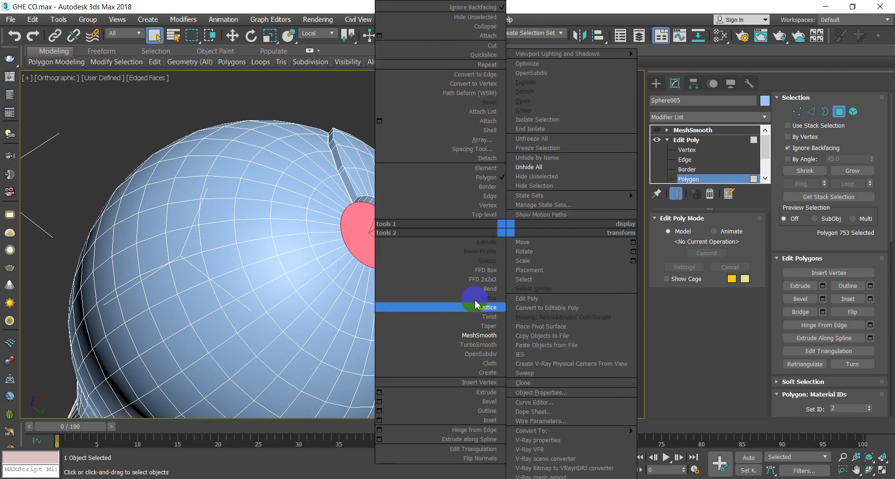
# Inset the selected round cap polygon at the sphere's pole by 1.467 mm
pyautogui.click(379, 420)
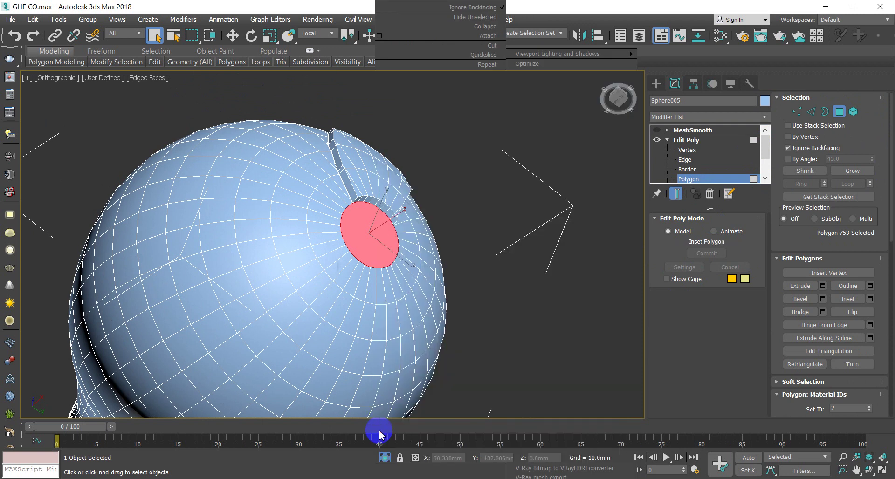
pyautogui.moveTo(341, 284); pyautogui.dragTo(342, 259)
pyautogui.scroll(8, 343, 206)
pyautogui.moveTo(429, 259); pyautogui.dragTo(427, 239, button='middle')
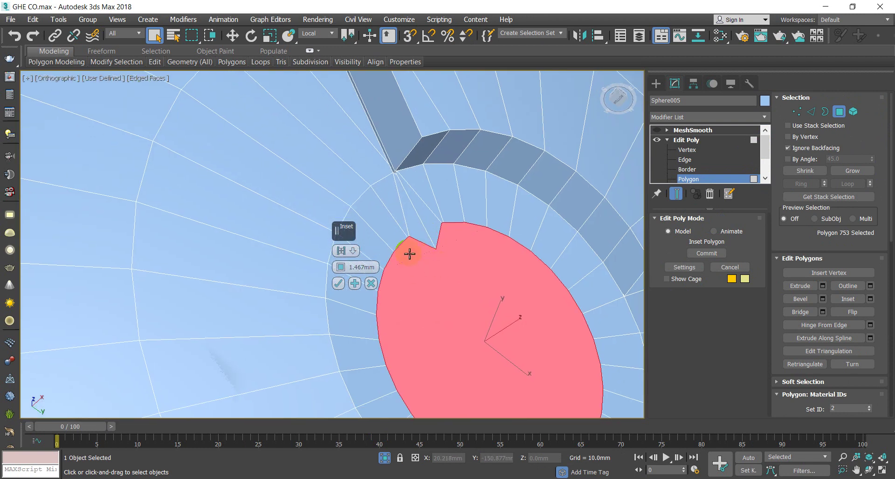
pyautogui.moveTo(461, 305); pyautogui.dragTo(448, 246, button='middle')
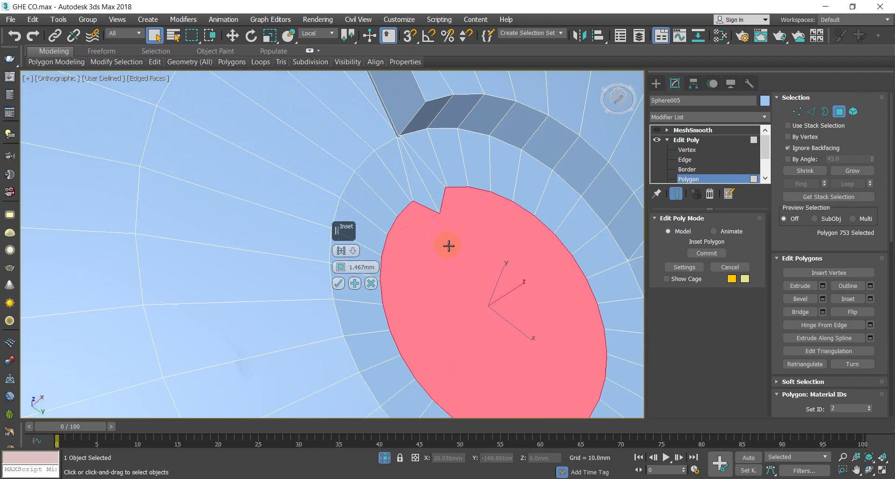
pyautogui.scroll(-4, 383, 282)
pyautogui.moveTo(410, 280); pyautogui.dragTo(453, 242, button='middle')
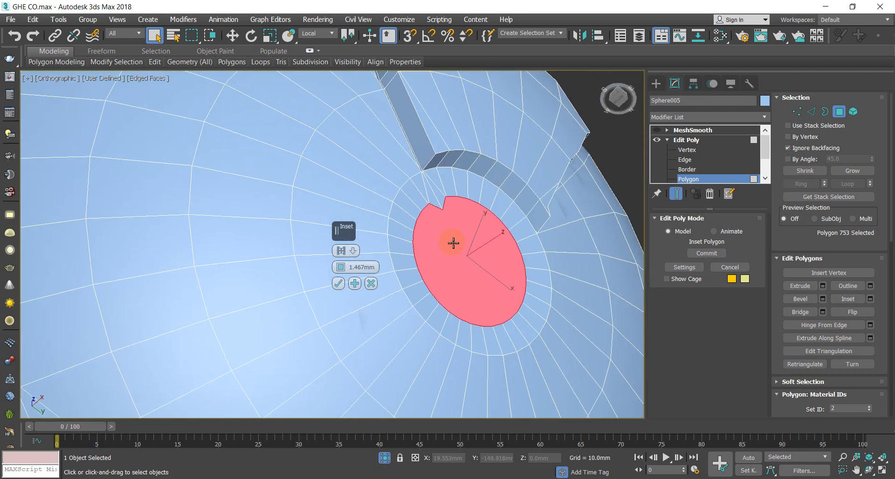
pyautogui.scroll(4, 455, 236)
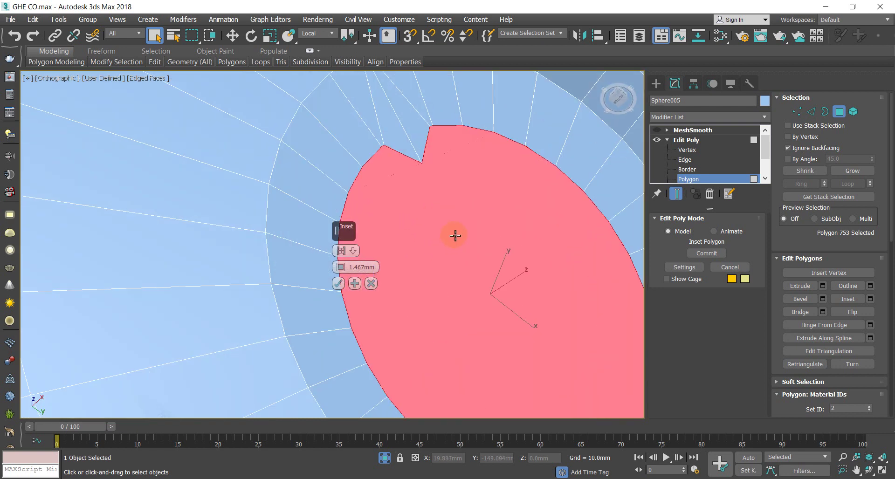
pyautogui.click(338, 284)
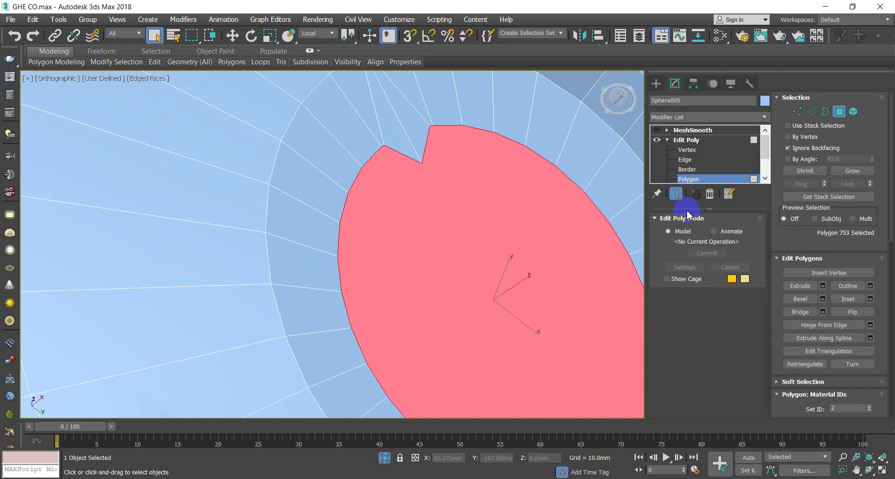
pyautogui.scroll(-5, 829, 217)
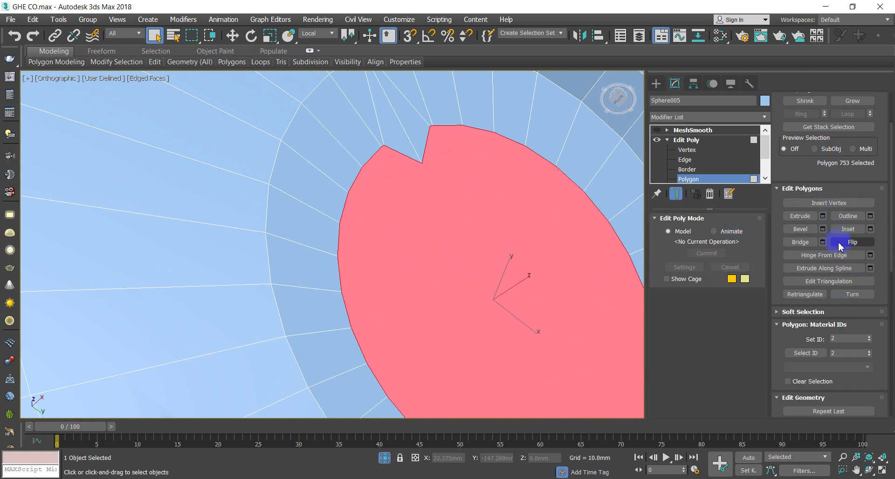
pyautogui.scroll(-2, 852, 286)
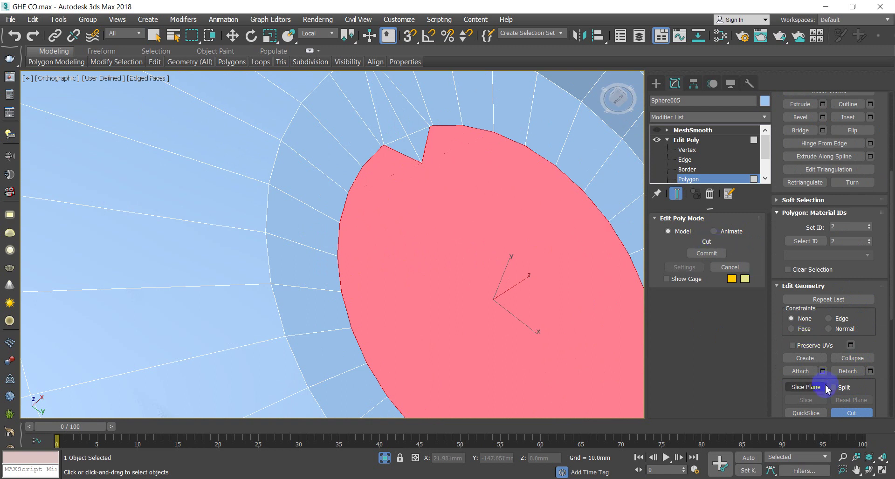
pyautogui.scroll(-3, 525, 184)
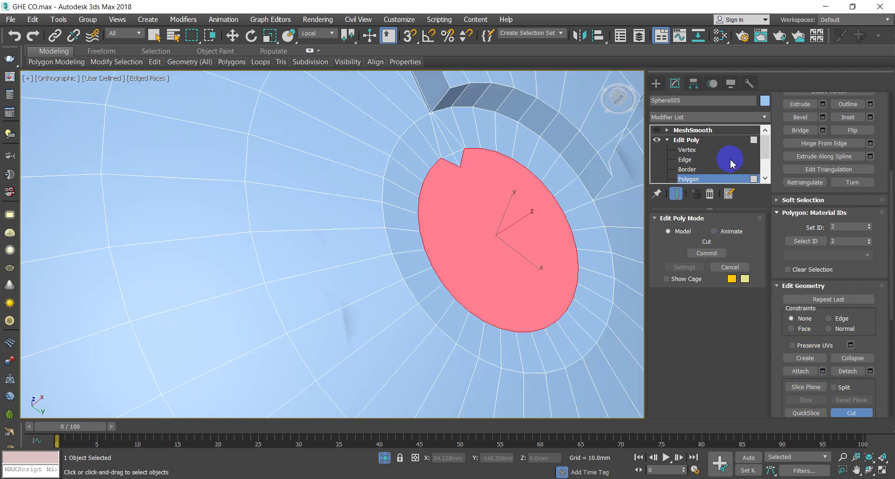
pyautogui.click(686, 170)
pyautogui.click(688, 179)
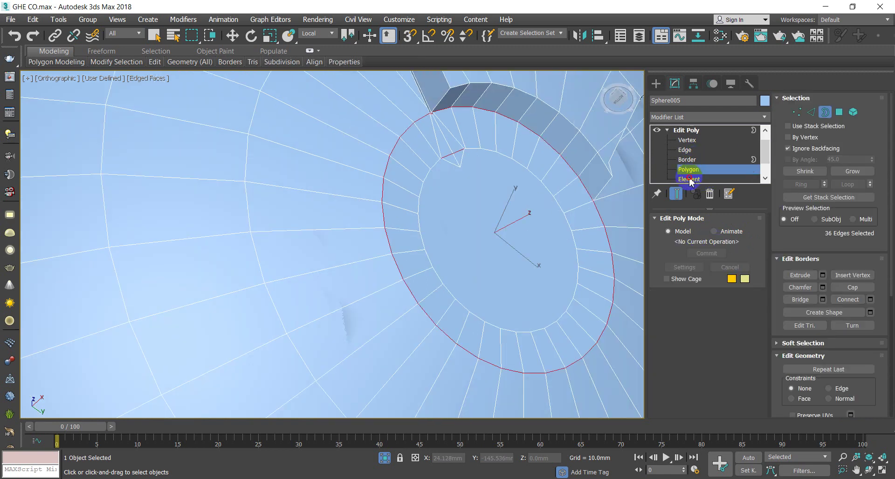
# Try to inset the round cap polygon together with the two small triangles in its notch by 1.467 mm as a group
pyautogui.click(460, 160)
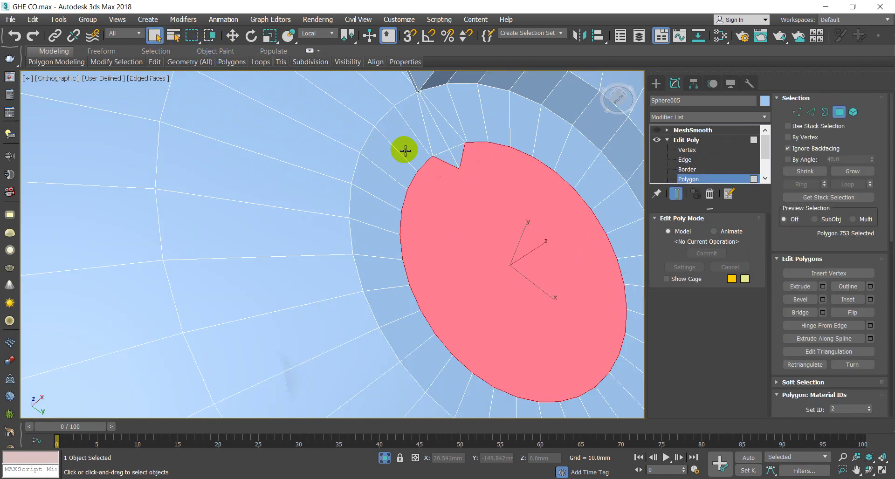
pyautogui.keyDown('ctrl'); pyautogui.click(456, 158); pyautogui.keyUp('ctrl')
pyautogui.keyDown('ctrl'); pyautogui.click(451, 160); pyautogui.keyUp('ctrl')
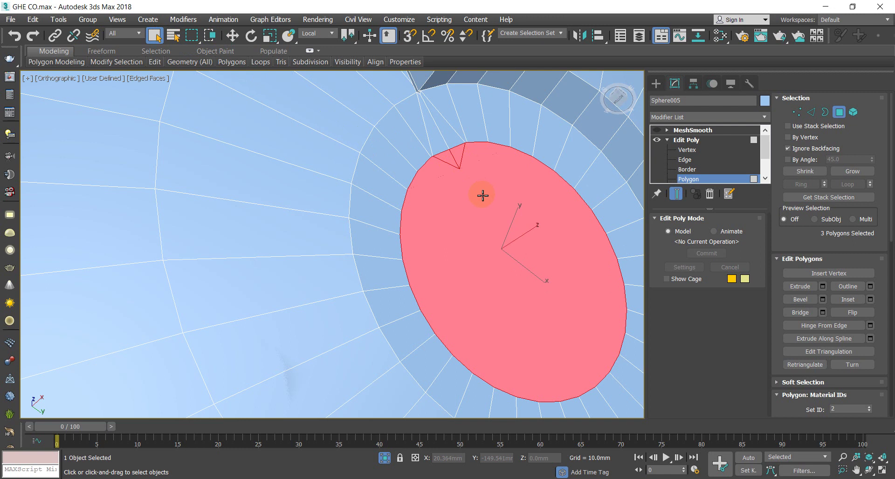
pyautogui.moveTo(482, 195); pyautogui.dragTo(390, 163, button='middle')
pyautogui.scroll(3, 370, 124)
pyautogui.scroll(-3, 372, 126)
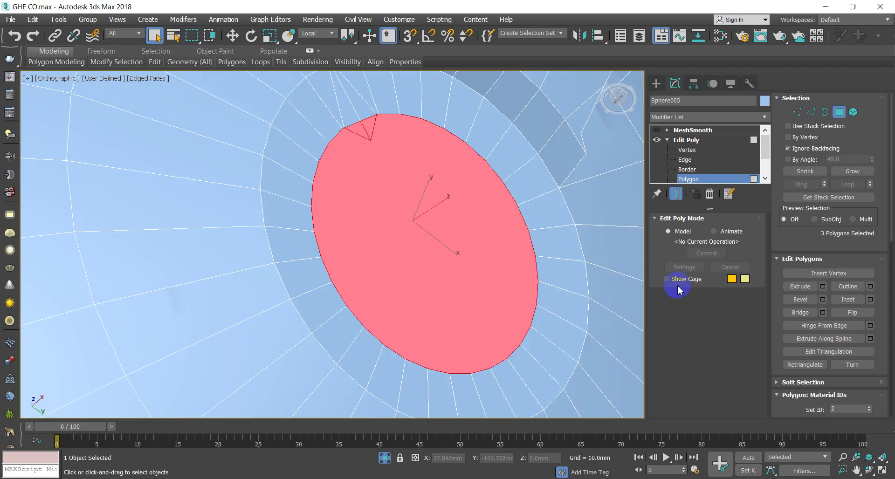
pyautogui.click(870, 300)
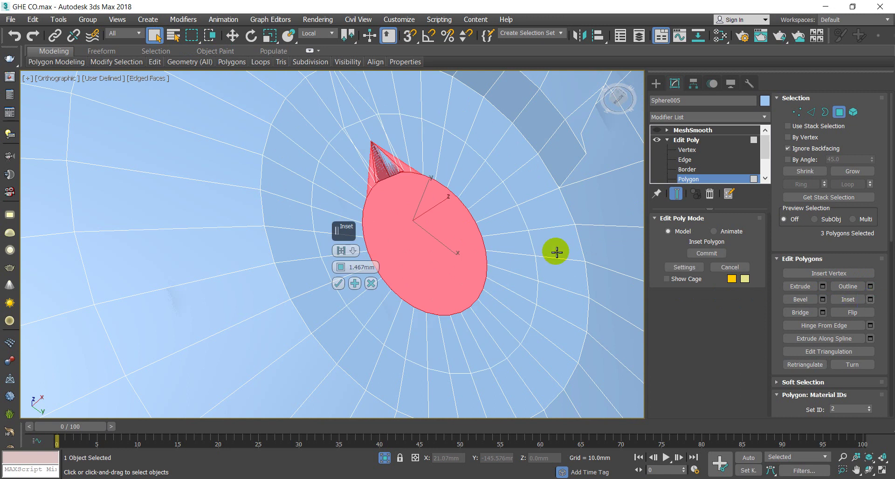
pyautogui.click(352, 255)
pyautogui.click(374, 264)
pyautogui.click(353, 251)
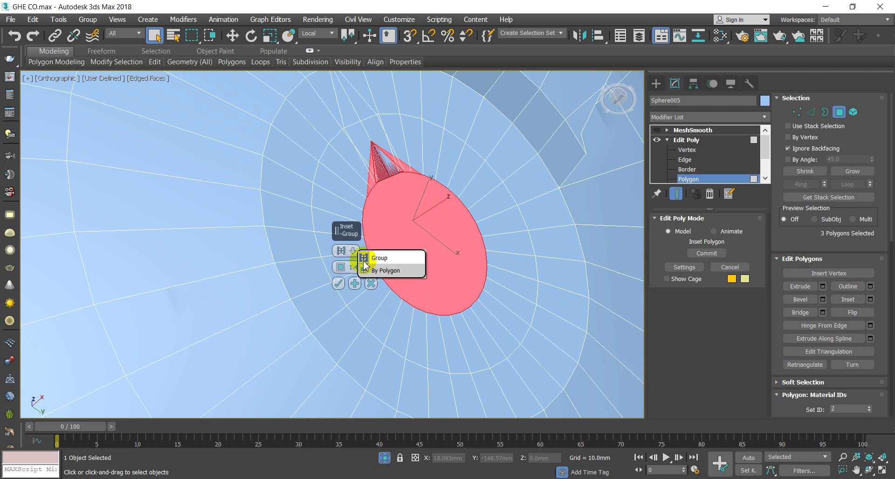
pyautogui.click(372, 285)
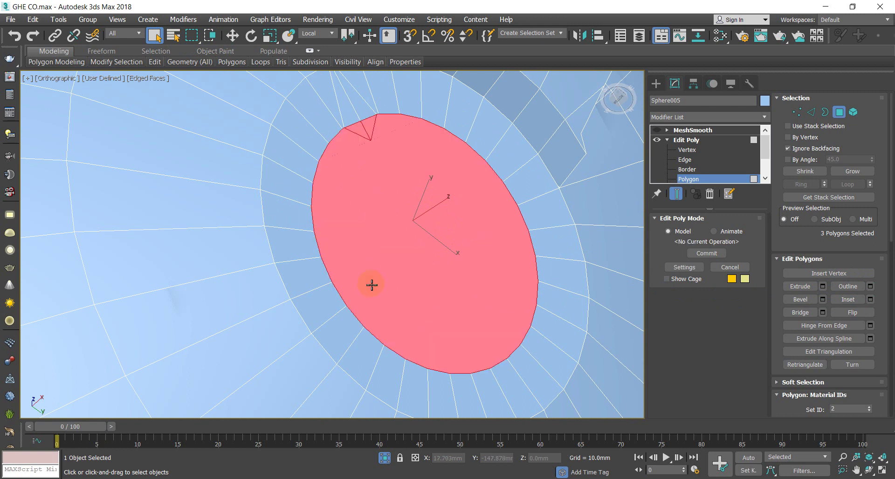
# Move the vertex at the notch's inner tip outward onto the vertex midway across the notch opening
pyautogui.scroll(-2, 443, 244)
pyautogui.scroll(4, 379, 239)
pyautogui.scroll(2, 310, 246)
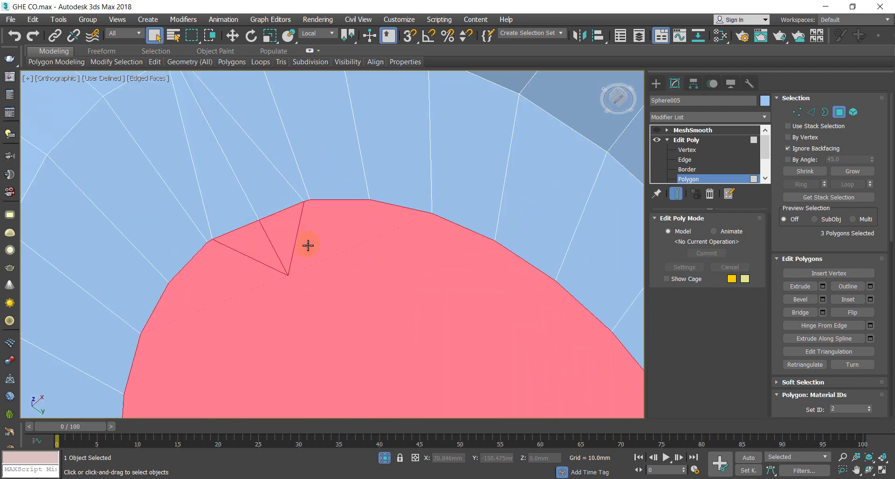
pyautogui.scroll(-5, 326, 148)
pyautogui.click(333, 168)
pyautogui.scroll(5, 318, 150)
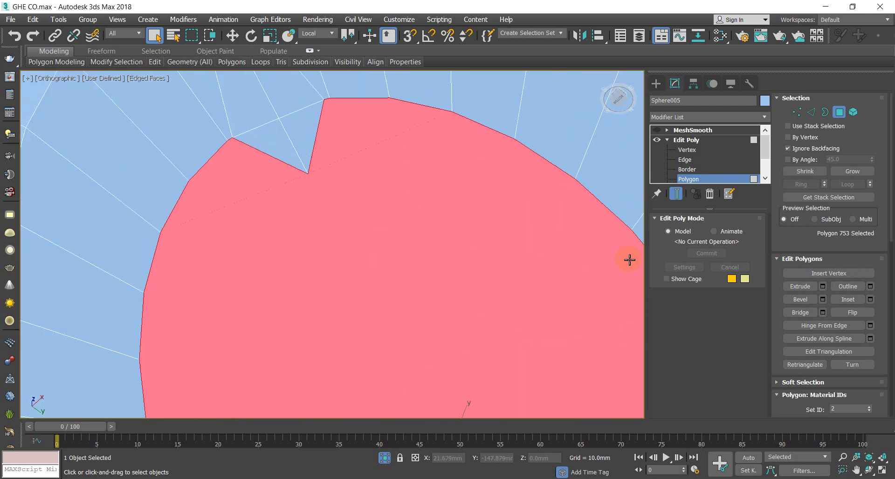
pyautogui.click(797, 111)
pyautogui.click(309, 187)
pyautogui.moveTo(309, 188); pyautogui.dragTo(325, 238, button='middle')
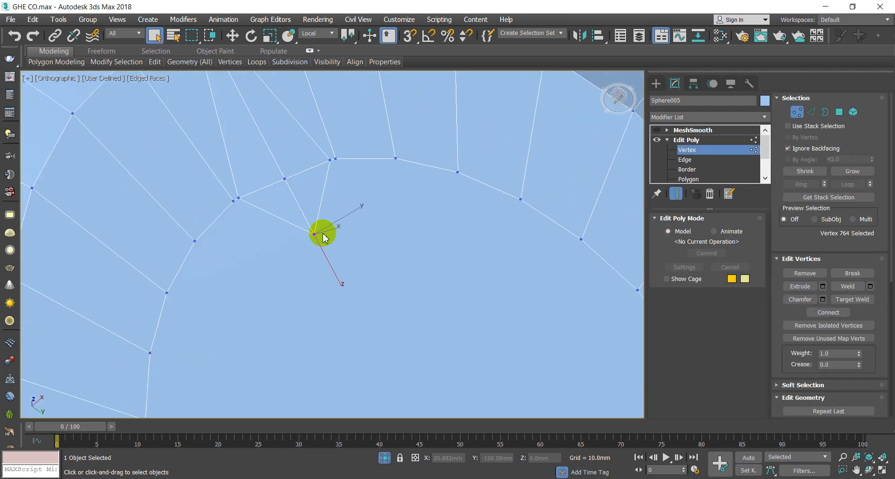
pyautogui.click(232, 35)
pyautogui.moveTo(314, 235); pyautogui.dragTo(306, 207)
# Weld the two coincident vertices at the notch opening with a 0.1 mm threshold
pyautogui.moveTo(291, 152); pyautogui.dragTo(276, 210)
pyautogui.rightClick(297, 229)
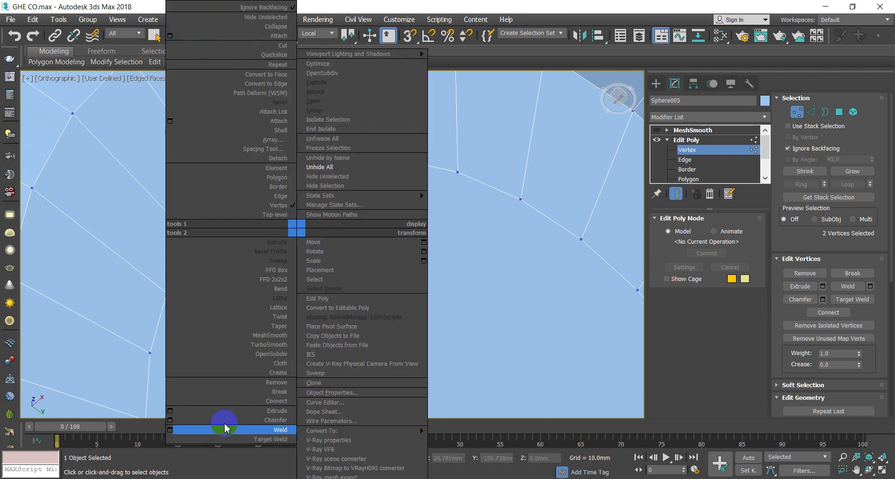
pyautogui.click(177, 428)
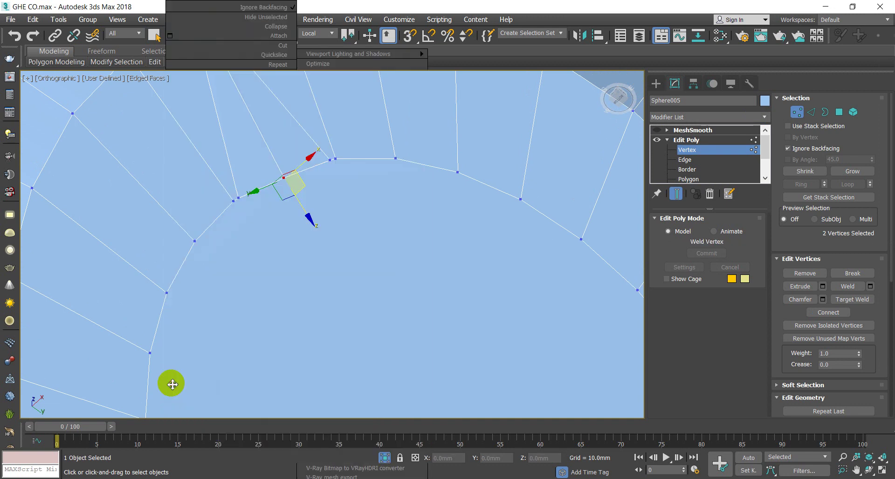
pyautogui.scroll(-3, 292, 238)
pyautogui.click(354, 289)
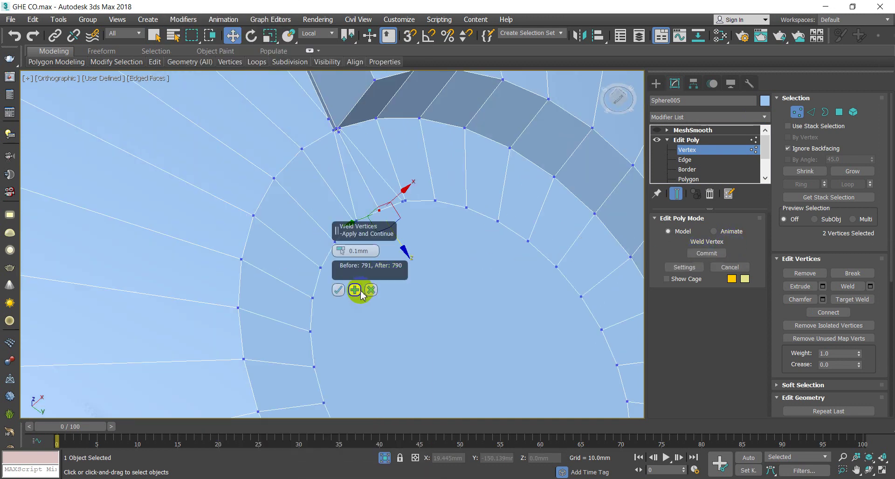
pyautogui.click(337, 290)
# Inset the round cap polygon again by 1.467 mm
pyautogui.click(844, 116)
pyautogui.scroll(4, 422, 335)
pyautogui.rightClick(411, 229)
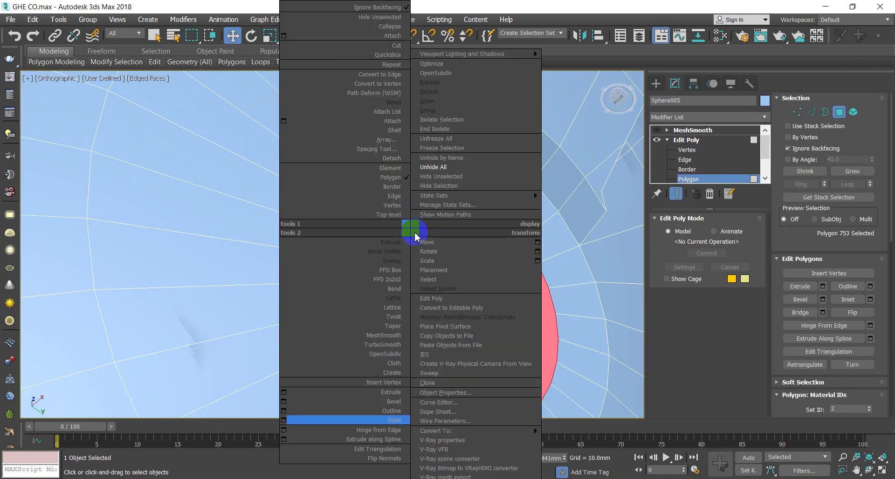
pyautogui.click(294, 420)
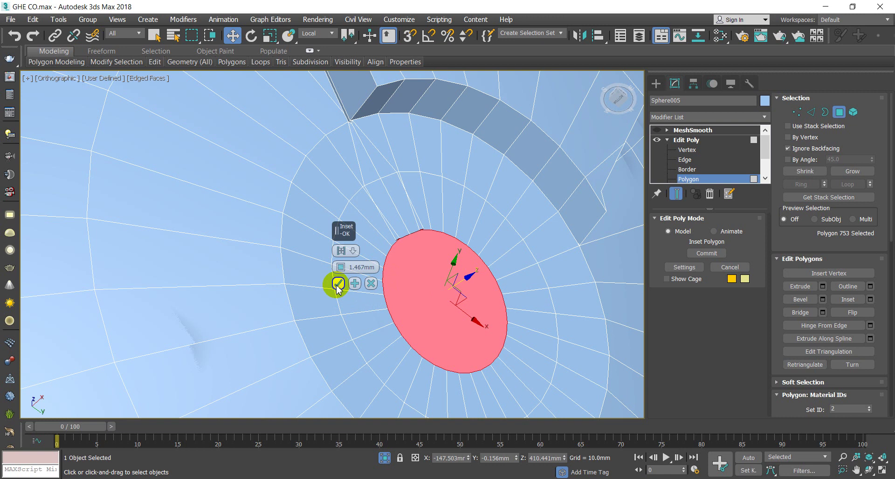
pyautogui.click(338, 283)
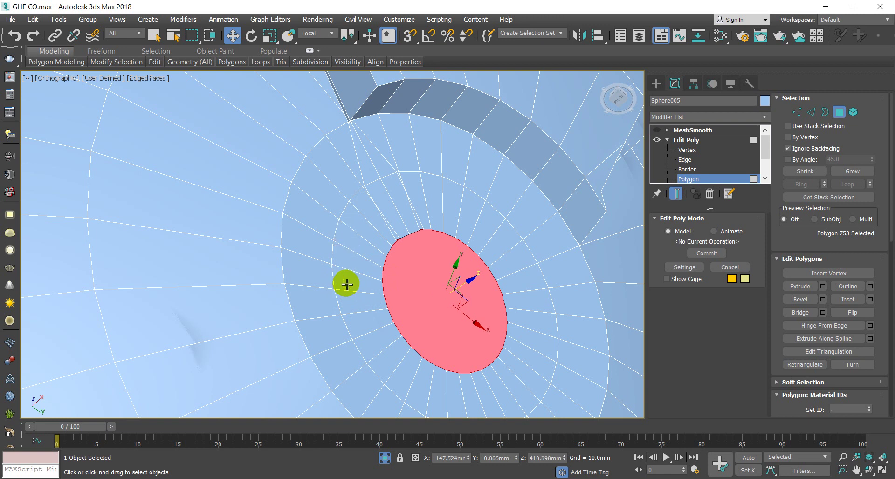
pyautogui.scroll(-5, 343, 280)
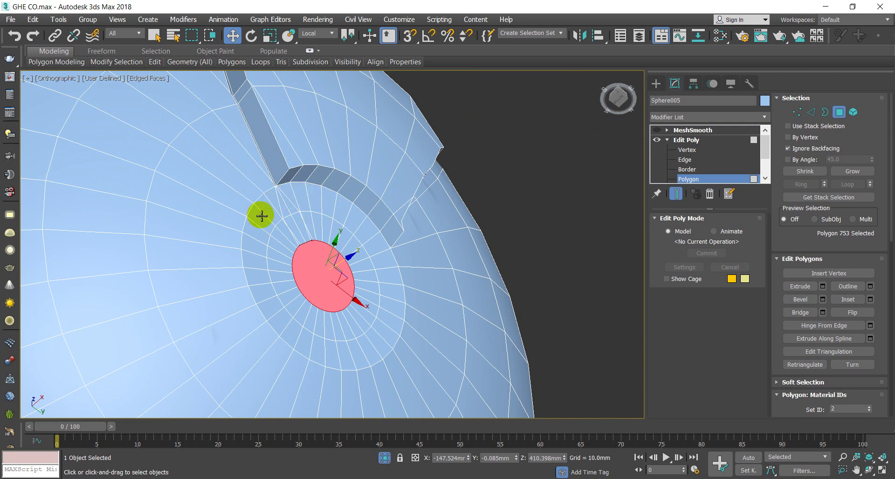
pyautogui.scroll(-6, 320, 213)
pyautogui.scroll(6, 320, 213)
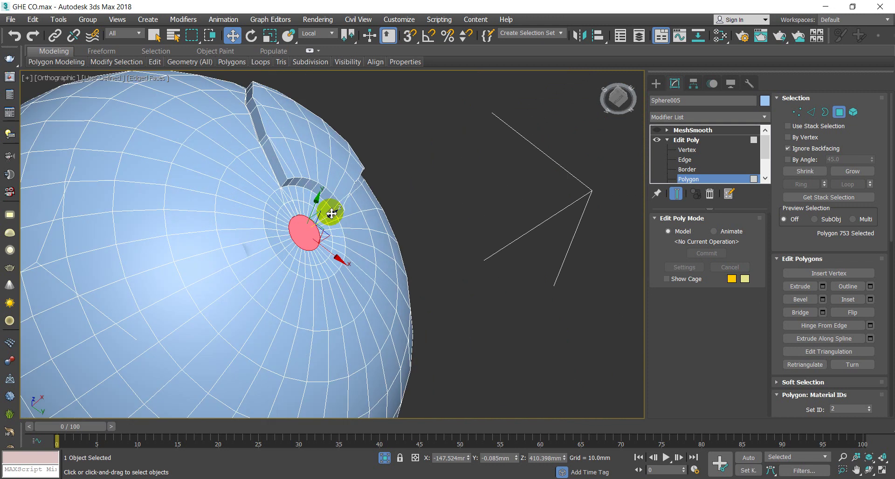
# Undo the second cap inset, the notch vertex weld and move, and the edits before them, back to the first inset
pyautogui.hotkey('ctrl', 'z')
pyautogui.hotkey('ctrl', 'z')
pyautogui.hotkey('ctrl', 'z')
pyautogui.hotkey('ctrl', 'z')
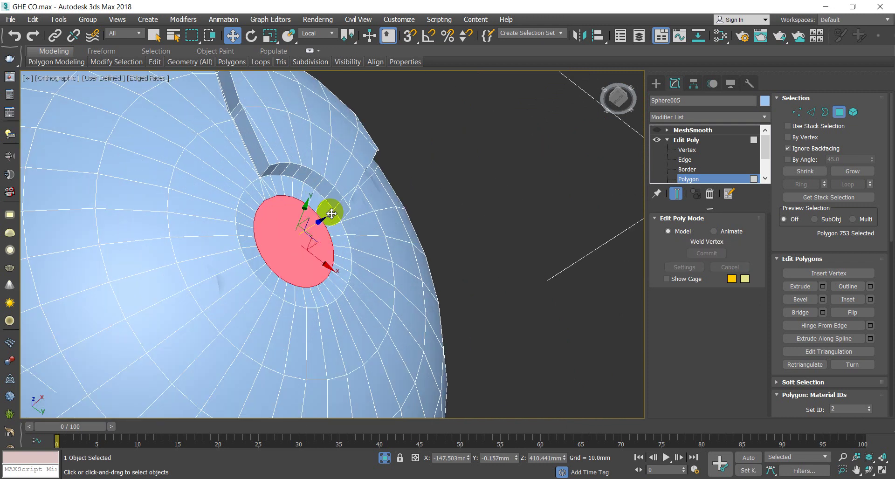
pyautogui.hotkey('ctrl', 'z')
pyautogui.hotkey('ctrl', 'z')
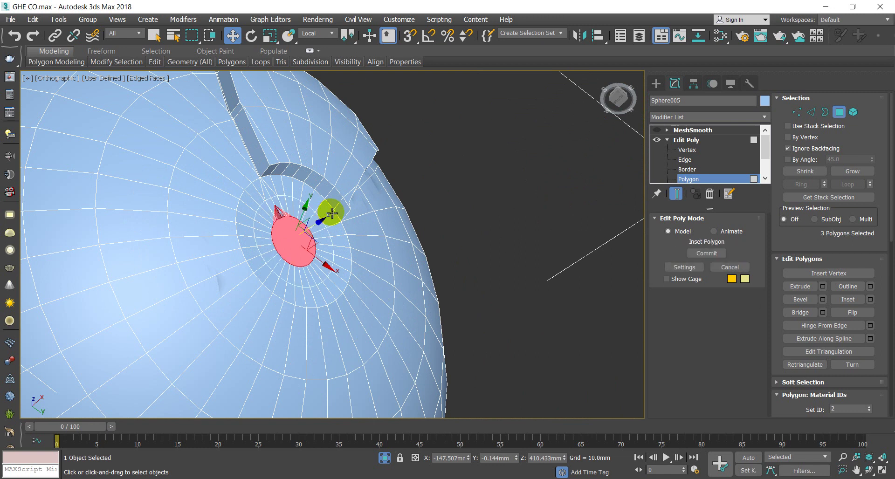
pyautogui.hotkey('ctrl', 'z')
pyautogui.hotkey('ctrl', 'z')
pyautogui.hotkey('ctrl', 'z')
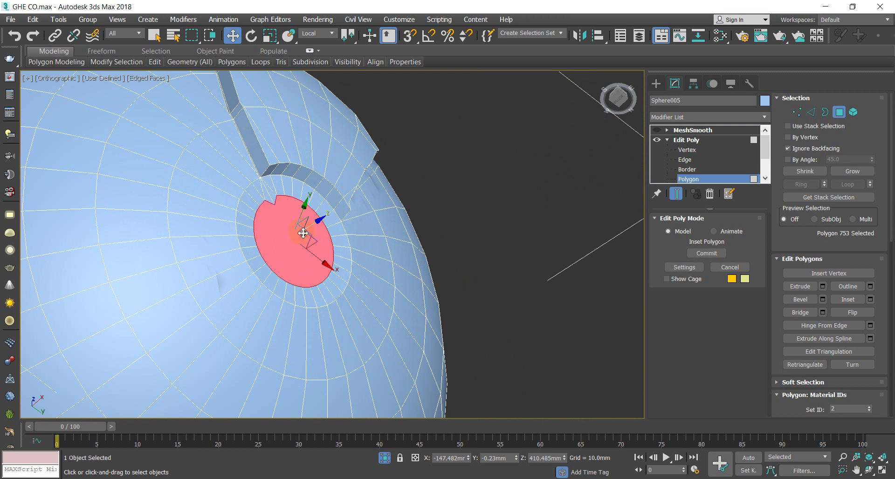
# Clear the polygon selection and reselect the round cap polygon at the Edit Poly modifier's Polygon level
pyautogui.click(461, 246)
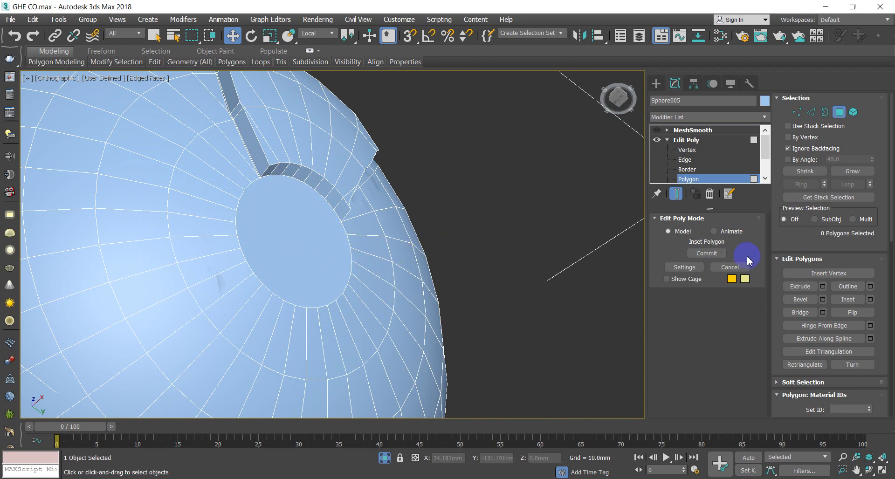
pyautogui.click(843, 113)
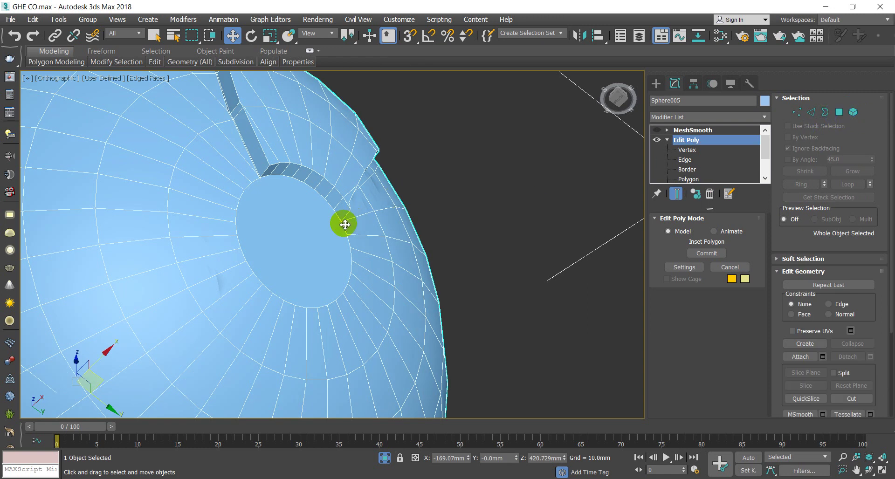
pyautogui.click(312, 227)
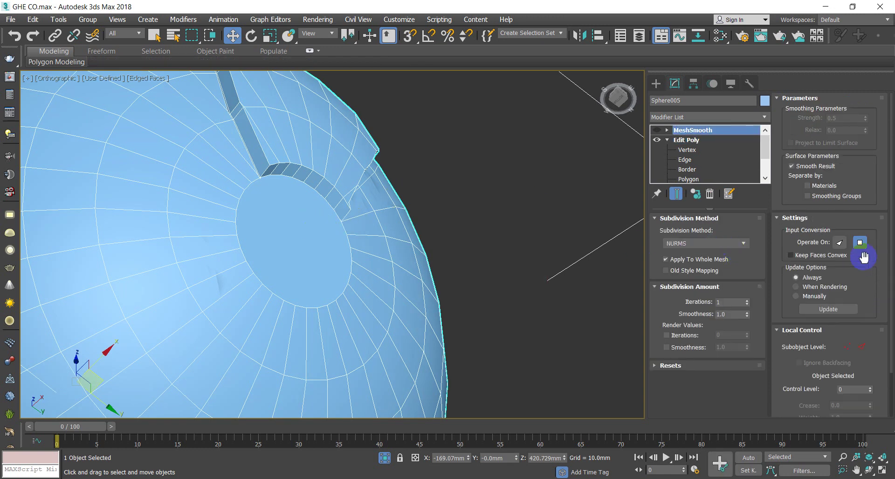
pyautogui.click(688, 179)
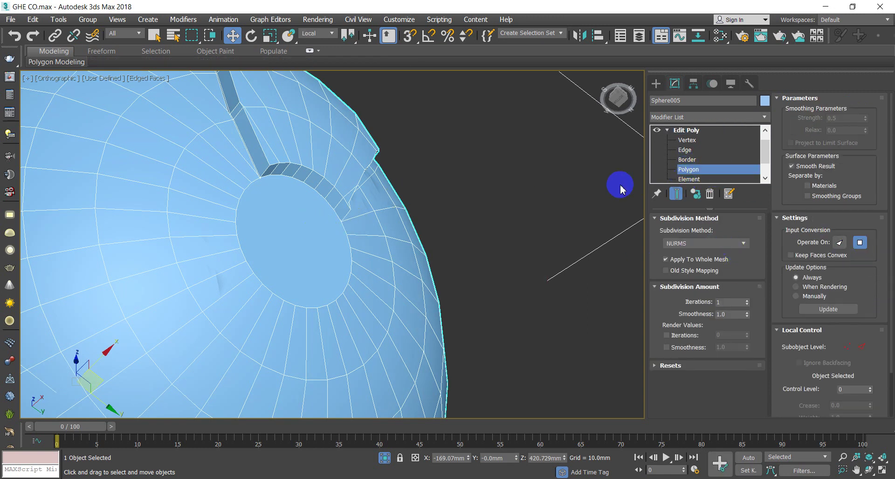
pyautogui.click(304, 231)
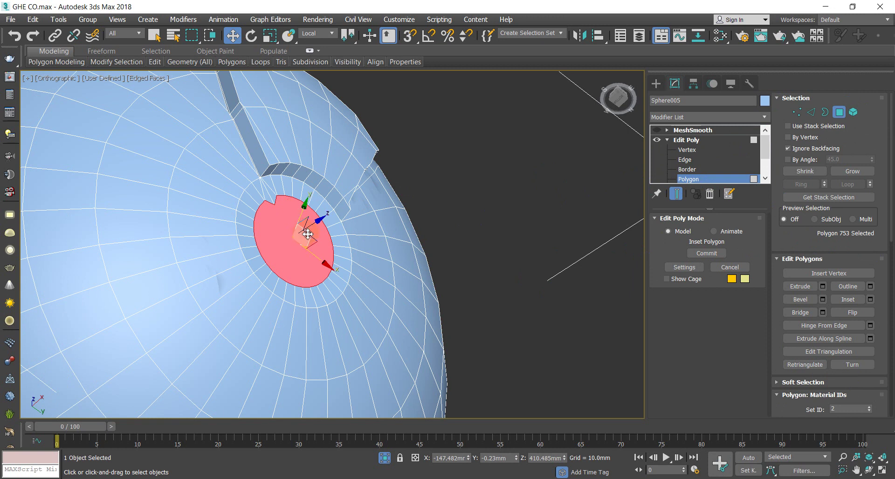
# Undo the cap polygon selection, leave the Polygon level and reselect the whole sphere
pyautogui.hotkey('ctrl', 'z')
pyautogui.rightClick(530, 230)
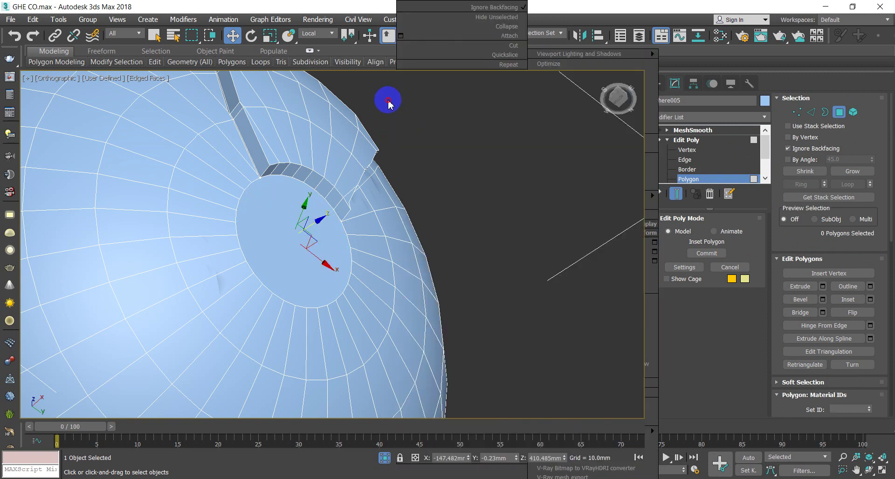
pyautogui.scroll(-5, 489, 167)
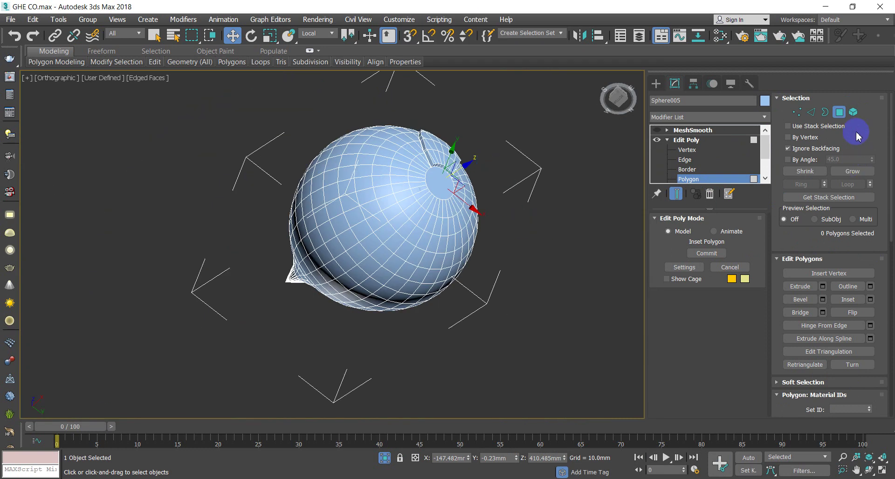
pyautogui.click(847, 119)
pyautogui.click(561, 266)
pyautogui.click(449, 226)
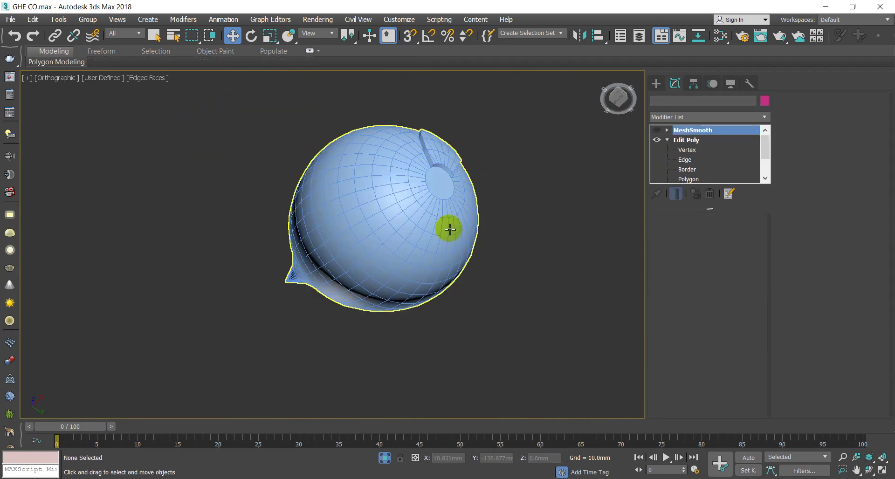
# Try the lower Edit Poly modifier's Border level on the cap rim, and reselect the cap at its Polygon level
pyautogui.click(687, 169)
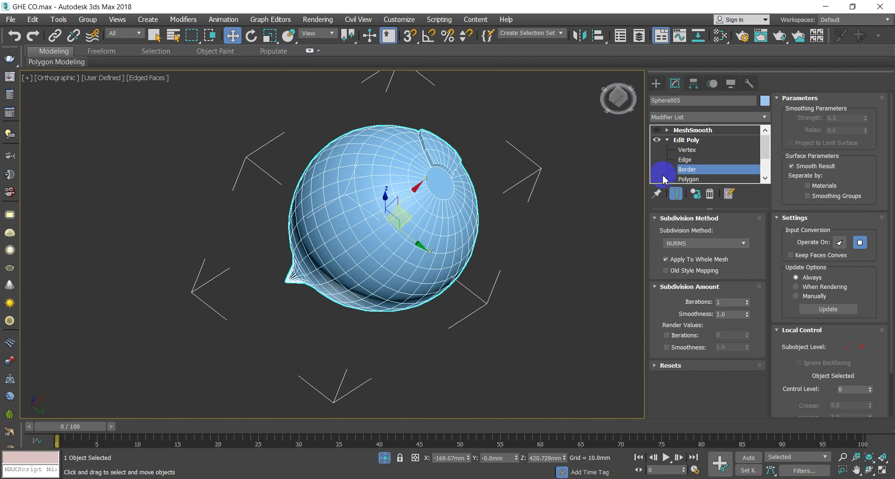
pyautogui.click(441, 182)
pyautogui.click(441, 181)
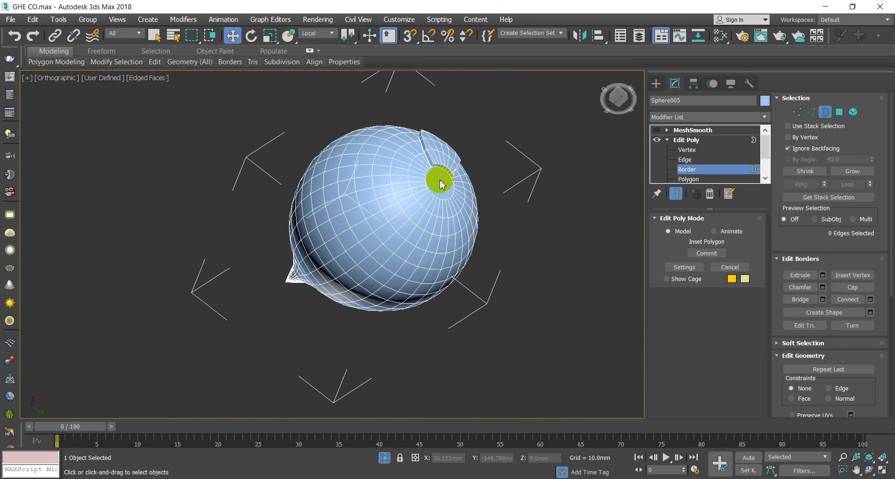
pyautogui.click(686, 179)
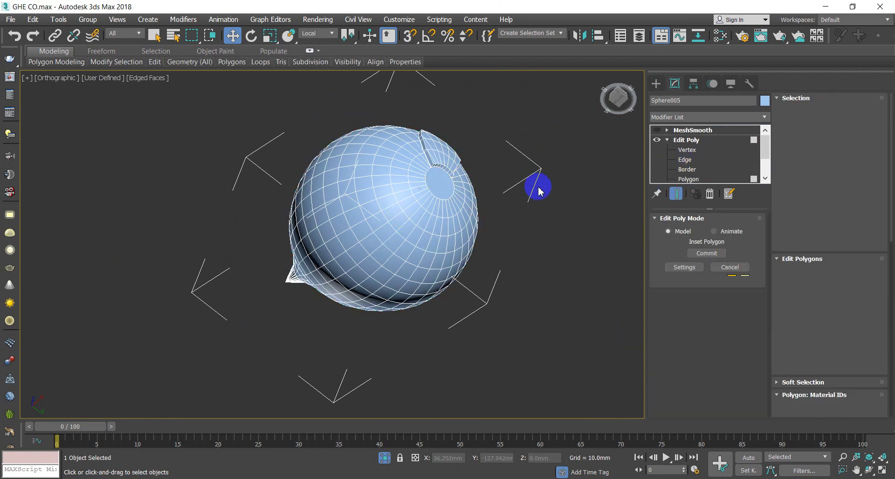
pyautogui.click(448, 195)
pyautogui.scroll(4, 446, 178)
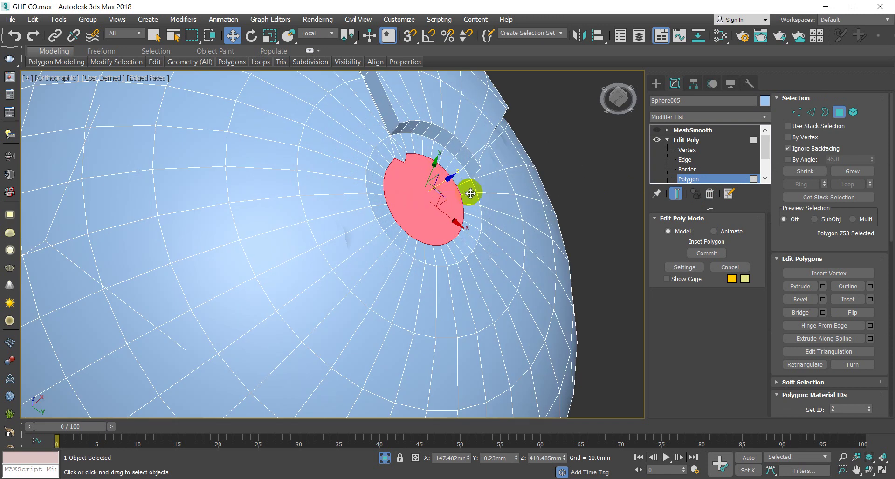
# Undo the cap reselection and the sub-object level changes, and select the sphere as an object again
pyautogui.hotkey('ctrl', 'z')
pyautogui.hotkey('ctrl', 'z')
pyautogui.hotkey('ctrl', 'z')
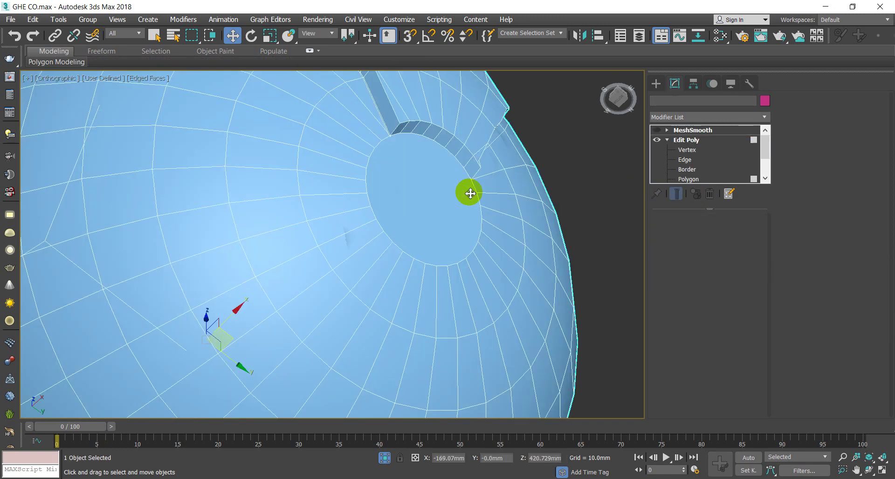
pyautogui.scroll(-5, 475, 190)
pyautogui.click(515, 184)
pyautogui.click(471, 181)
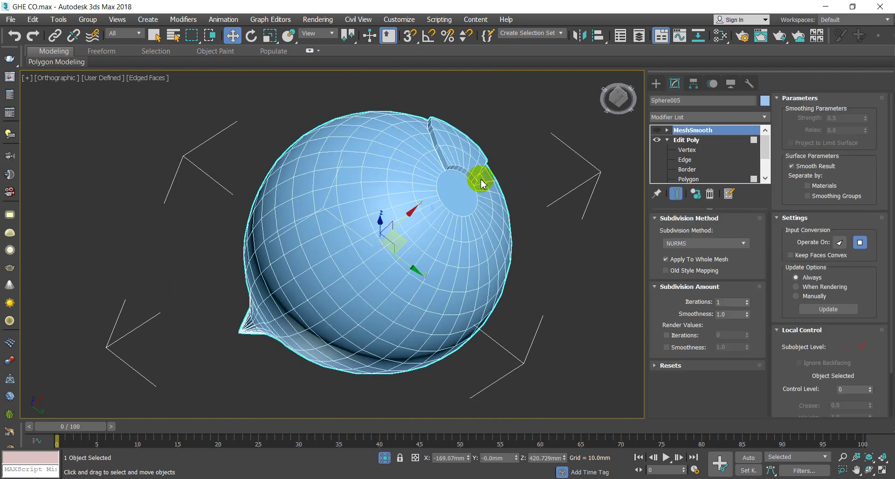
pyautogui.moveTo(697, 180); pyautogui.dragTo(694, 181)
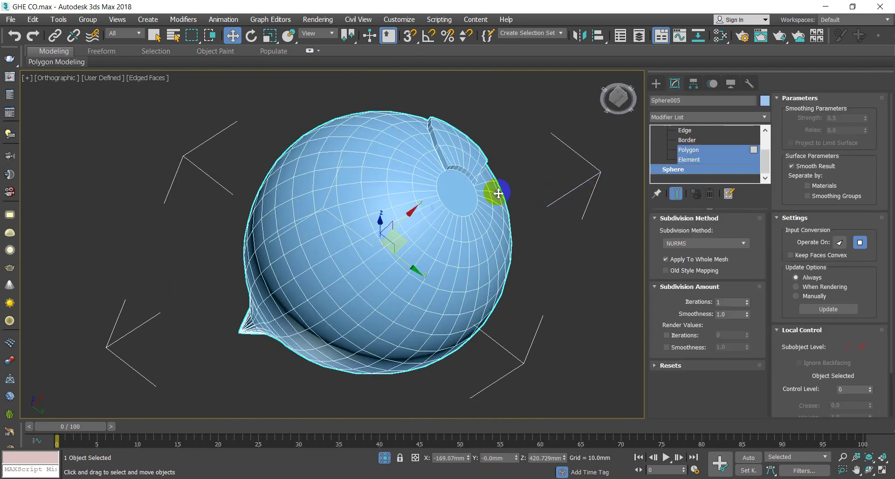
pyautogui.click(460, 195)
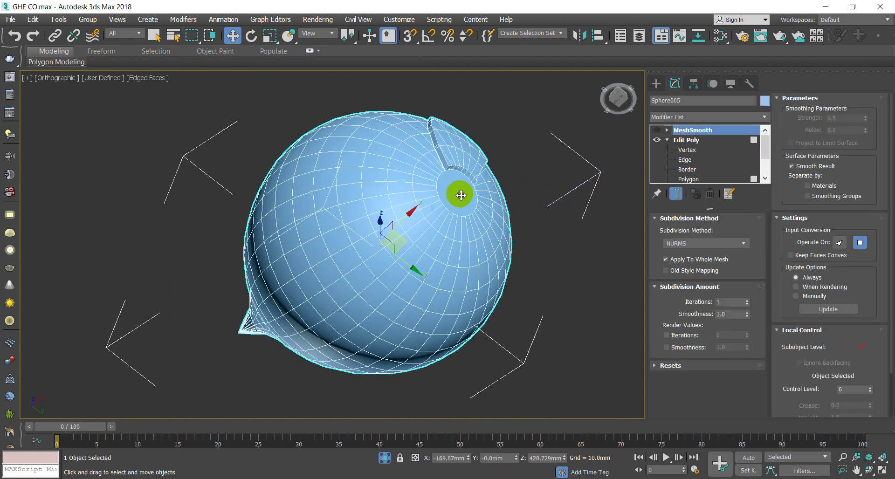
# Try once more to select the round cap polygon at the lower Edit Poly modifier's Polygon level
pyautogui.click(689, 180)
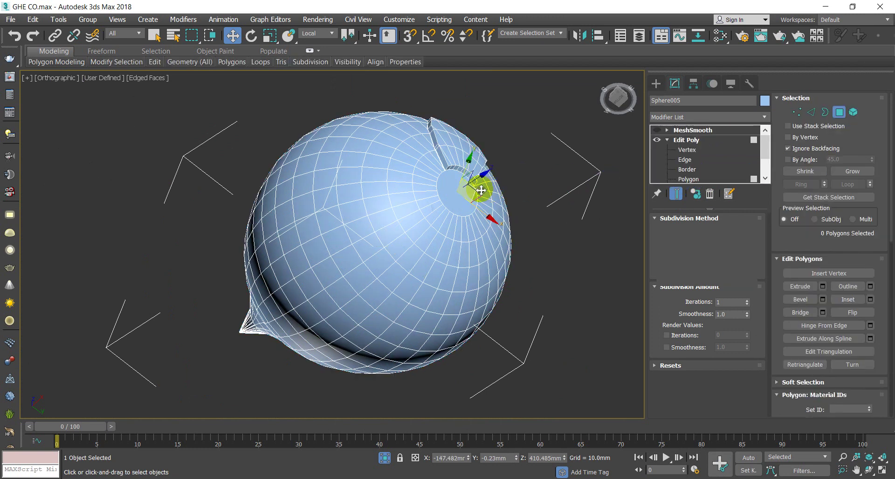
pyautogui.click(458, 190)
pyautogui.scroll(5, 457, 190)
pyautogui.click(456, 186)
pyautogui.scroll(-6, 598, 158)
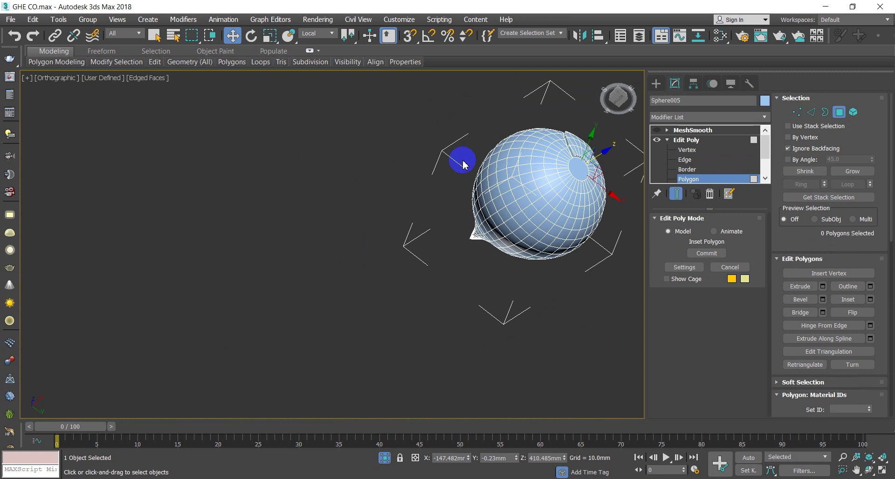
# Exit the lower Edit Poly's Polygon level and reselect the sphere at object level
pyautogui.click(683, 180)
pyautogui.click(618, 270)
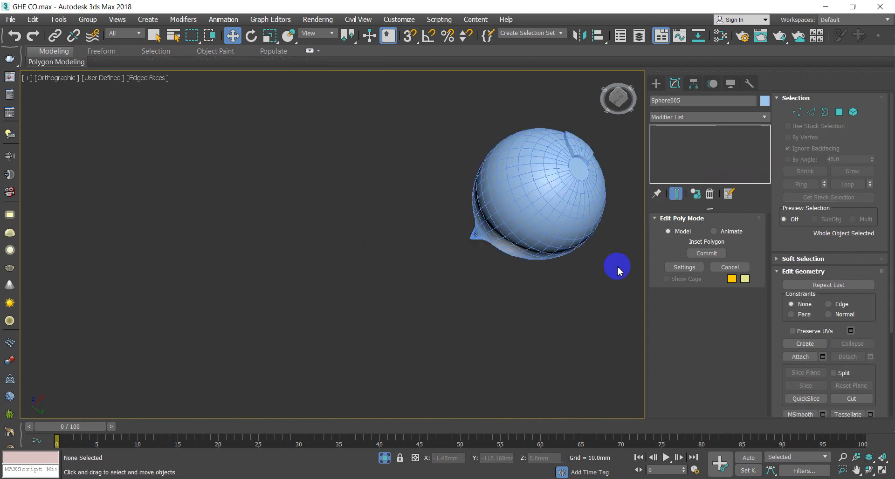
pyautogui.click(565, 194)
pyautogui.scroll(3, 589, 156)
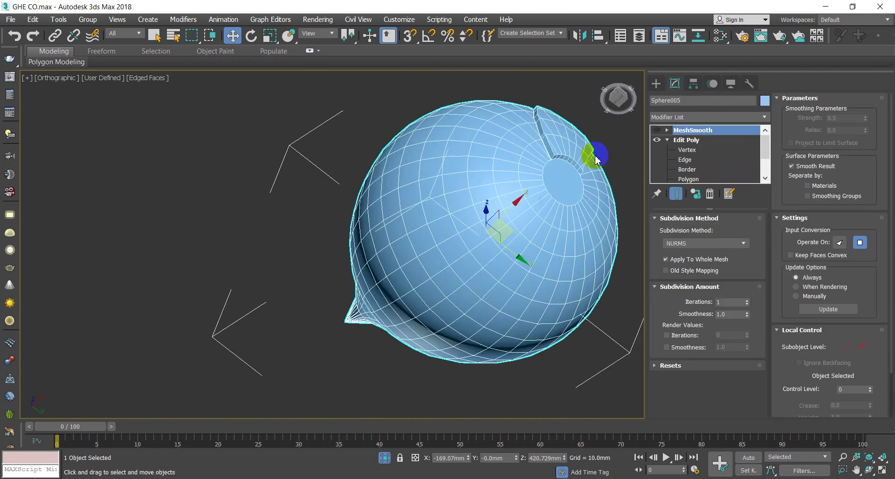
pyautogui.moveTo(595, 160); pyautogui.dragTo(545, 193, button='middle')
# Add a new Edit Poly modifier on top of the sphere's MeshSmooth modifier
pyautogui.click(679, 116)
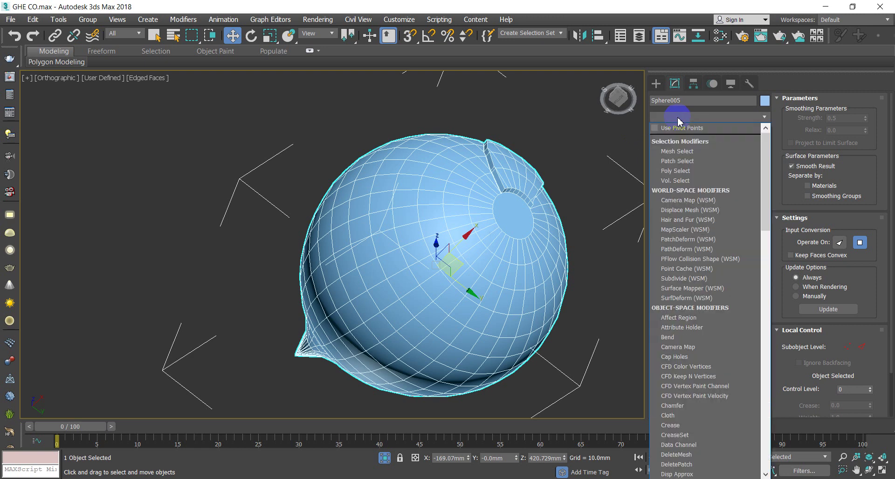
pyautogui.press('e')
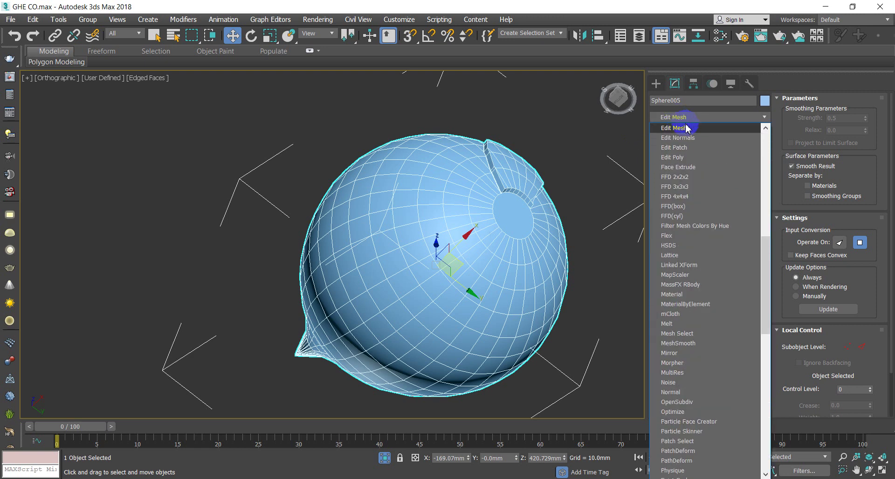
pyautogui.click(686, 157)
pyautogui.click(568, 140)
pyautogui.click(521, 185)
pyautogui.moveTo(599, 214); pyautogui.dragTo(533, 216, button='middle')
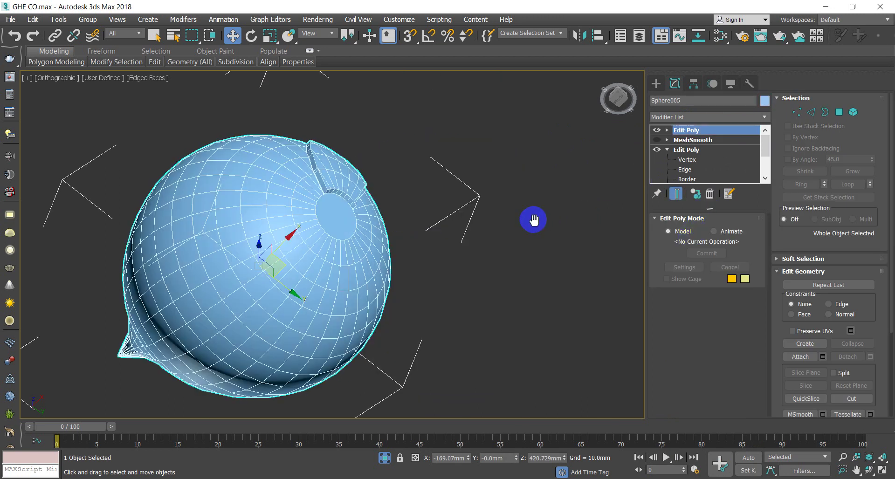
# Select the round cap polygon at the new Edit Poly modifier's Polygon level
pyautogui.click(666, 130)
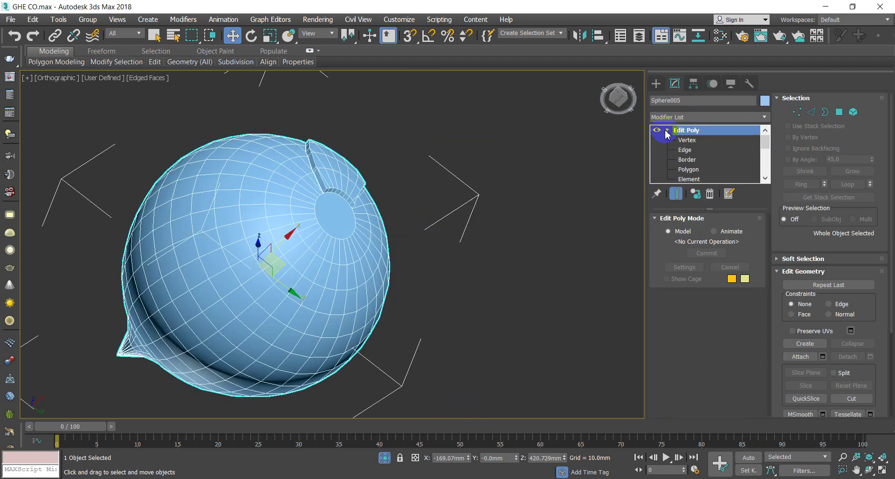
pyautogui.click(687, 169)
pyautogui.click(327, 209)
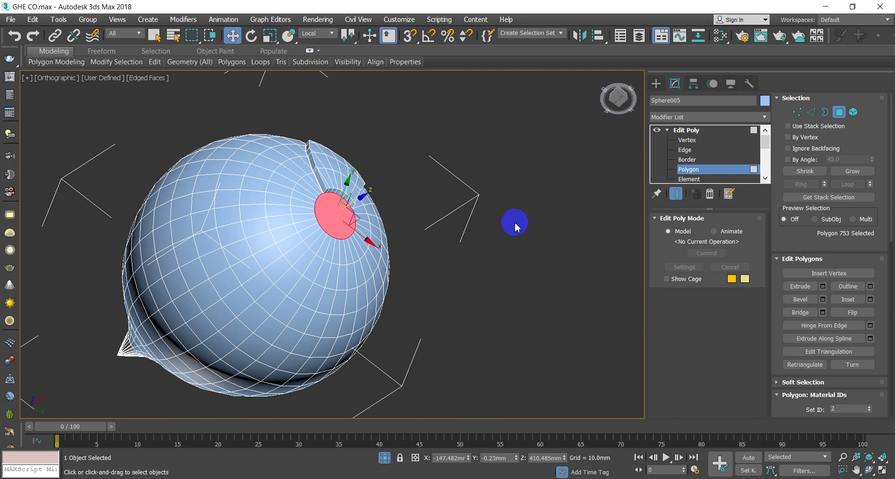
# Switch to the Top view in wireframe display, frame the sphere and leave the Polygon level
pyautogui.press('t')
pyautogui.press('F3')
pyautogui.press('z')
pyautogui.scroll(-10, 504, 229)
pyautogui.moveTo(546, 240); pyautogui.dragTo(465, 226, button='middle')
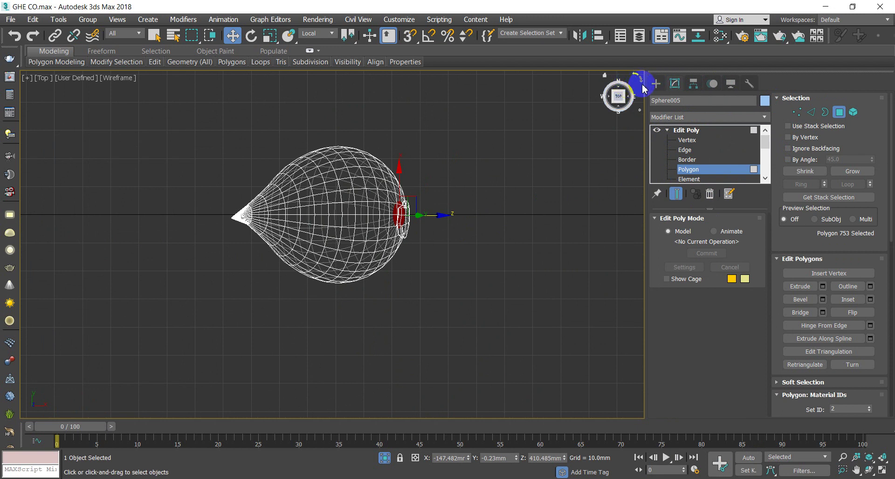
pyautogui.click(837, 112)
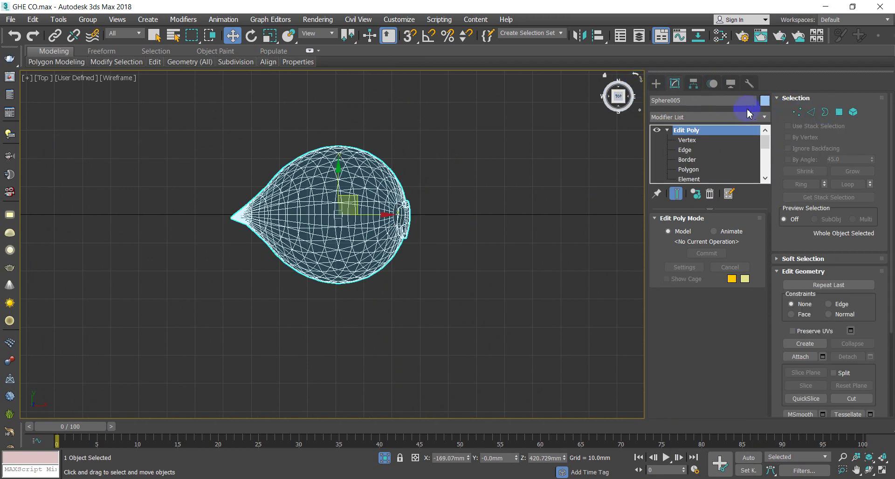
# Draw a four-point Line spline from the cap's centre outward, curving downward and ending in a segment about 15 mm long
pyautogui.click(653, 83)
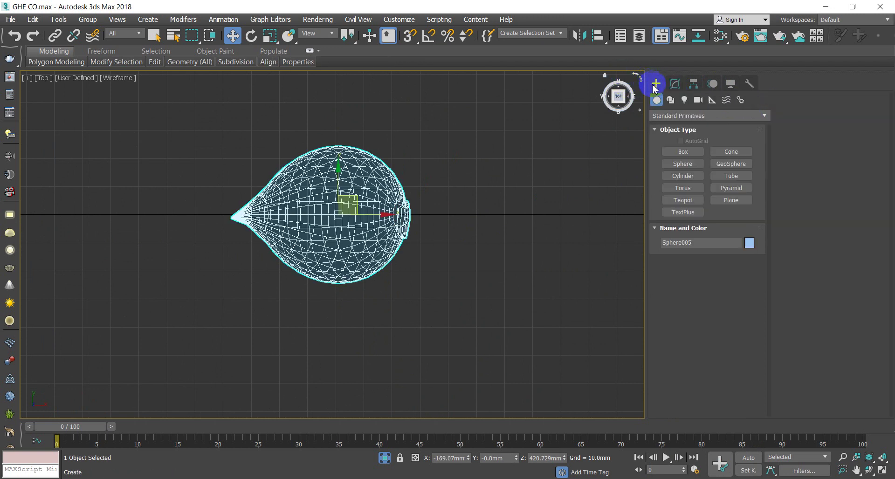
pyautogui.click(670, 100)
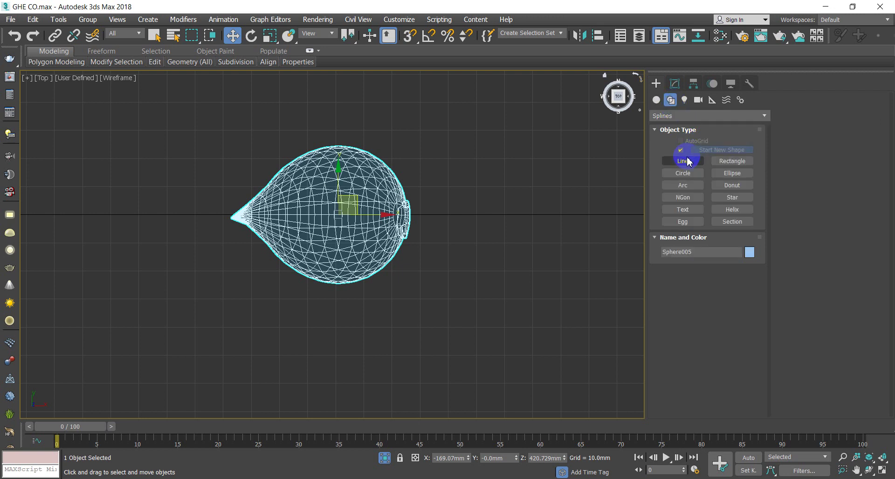
pyautogui.click(686, 161)
pyautogui.click(404, 216)
pyautogui.click(453, 221)
pyautogui.click(467, 245)
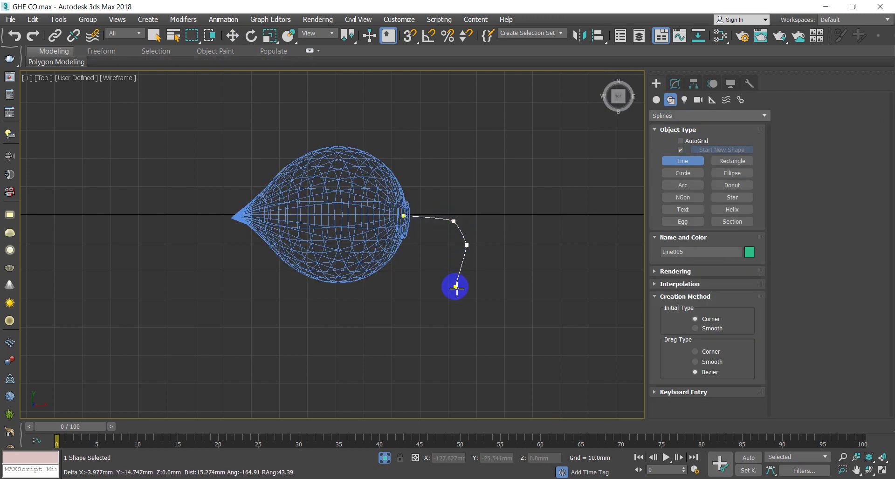
pyautogui.click(455, 288)
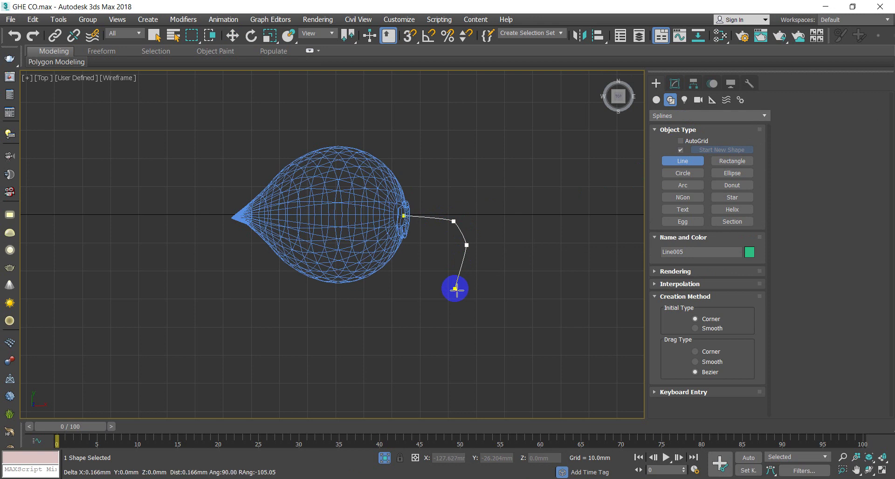
pyautogui.rightClick(476, 292)
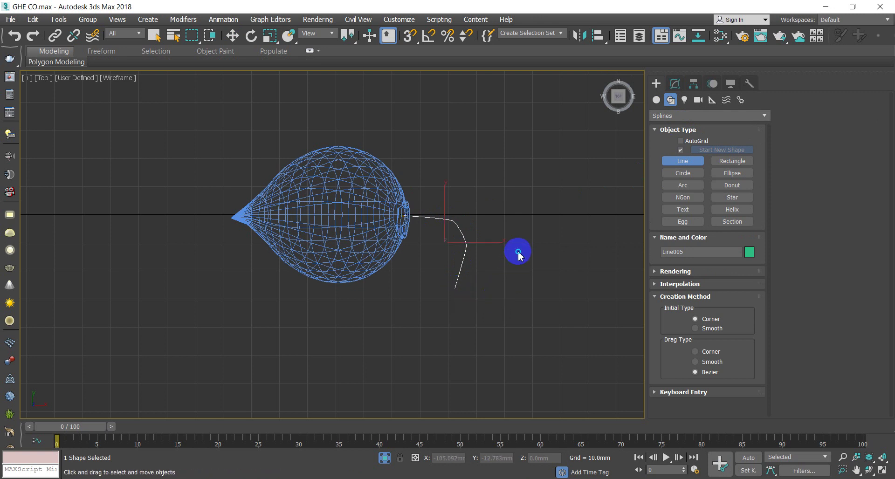
pyautogui.press('w')
pyautogui.scroll(2, 385, 206)
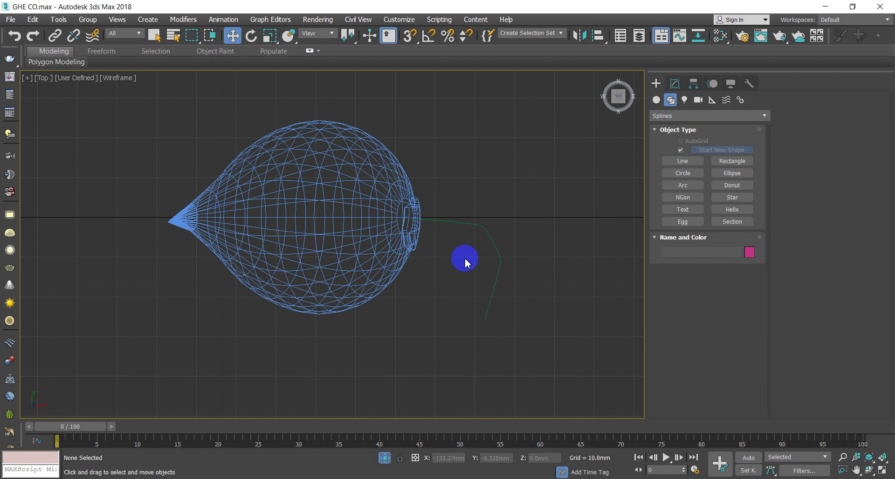
# Select the sphere and return to the upper Edit Poly's Polygon level with the cap polygon selected
pyautogui.keyDown('ctrl'); pyautogui.click(414, 203); pyautogui.keyUp('ctrl')
pyautogui.click(373, 177)
pyautogui.click(375, 180)
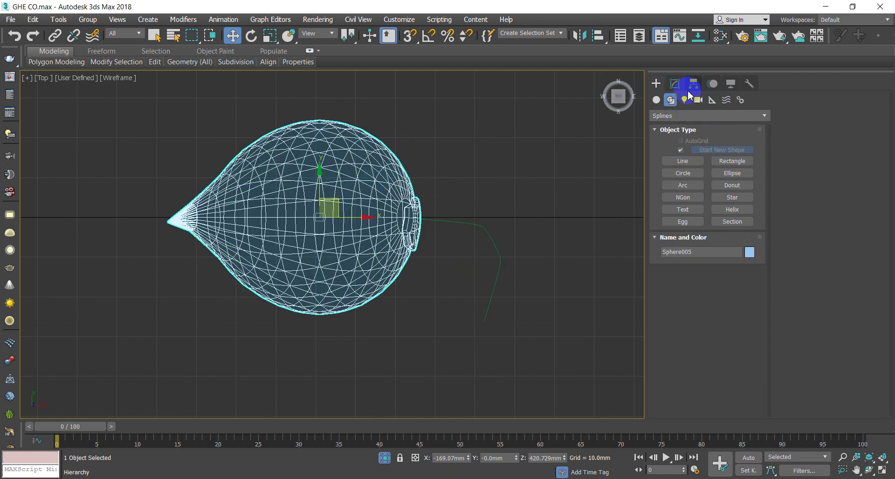
pyautogui.click(675, 85)
pyautogui.click(689, 169)
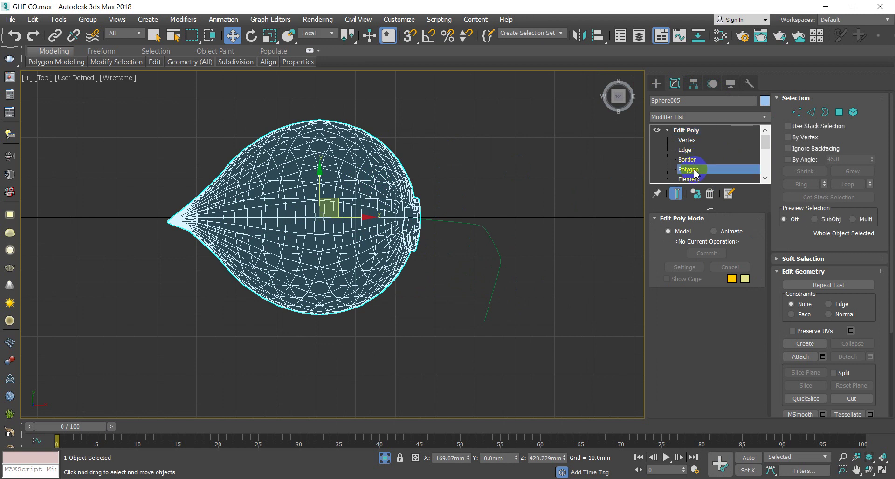
# Try extruding the round cap polygon along the curved line with Extrude Along Spline
pyautogui.click(806, 344)
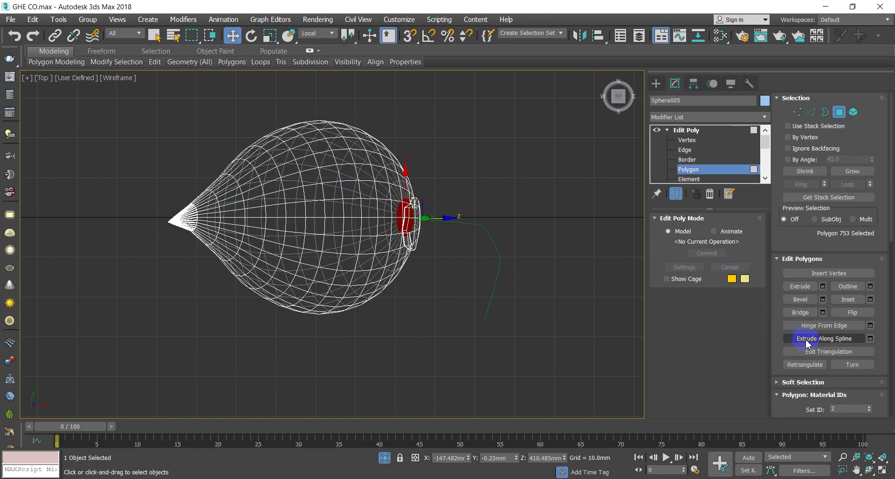
pyautogui.click(870, 339)
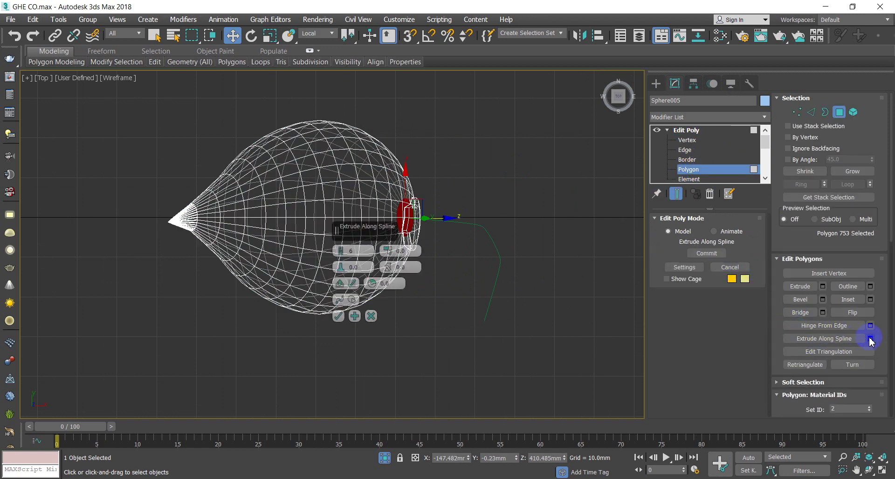
pyautogui.click(352, 299)
pyautogui.click(508, 273)
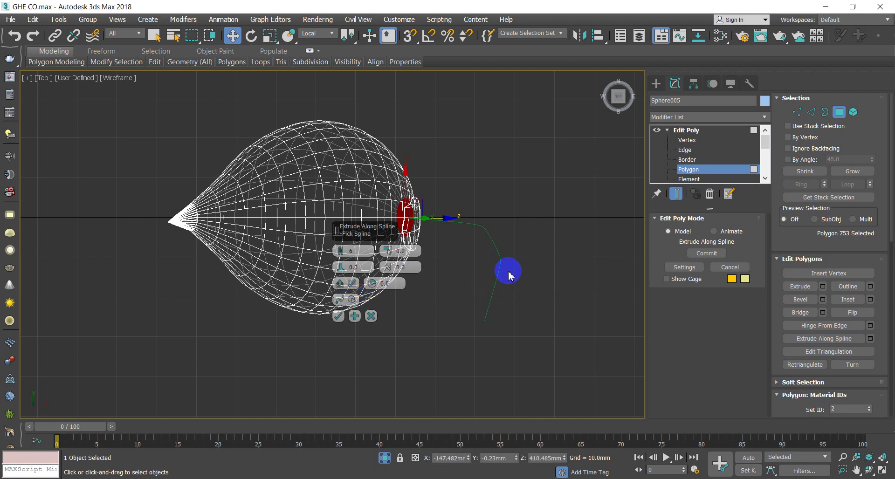
pyautogui.click(356, 293)
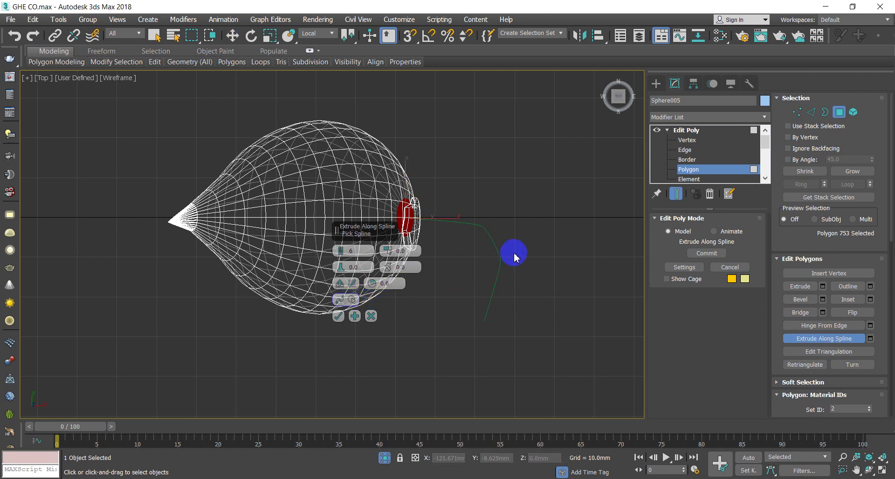
pyautogui.click(498, 250)
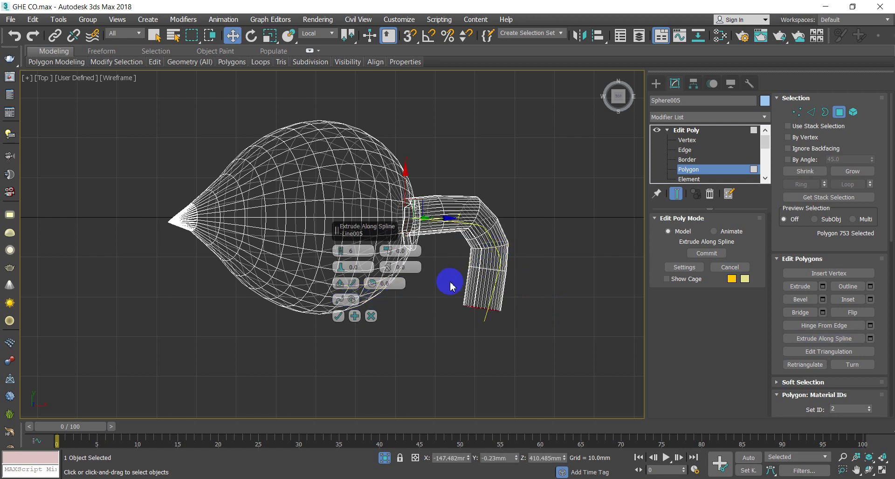
# Set Extrude Along Spline to 13 segments and taper amount -0.5, inspect the shaded preview with edged faces, and cancel the extrusion
pyautogui.press('F3')
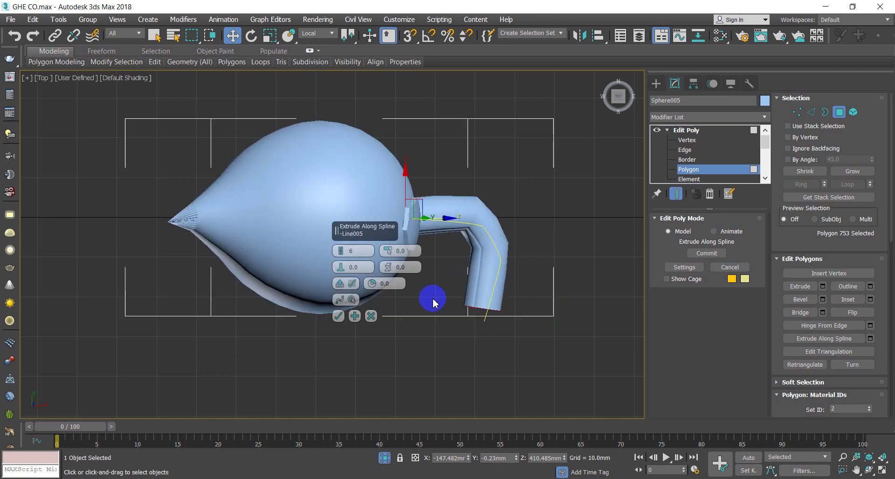
pyautogui.keyDown('alt'); pyautogui.moveTo(414, 295); pyautogui.dragTo(438, 242, button='middle'); pyautogui.keyUp('alt')
pyautogui.scroll(2, 442, 256)
pyautogui.scroll(-2, 431, 240)
pyautogui.press('F4')
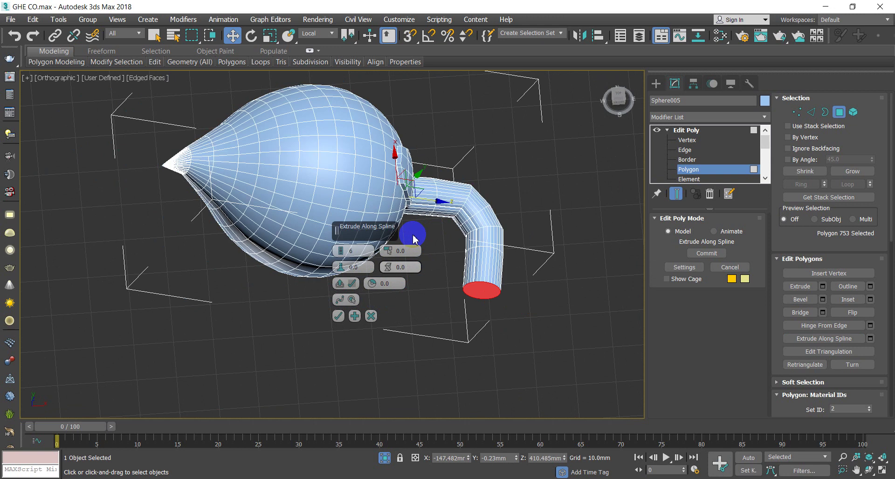
pyautogui.scroll(2, 413, 237)
pyautogui.moveTo(344, 253); pyautogui.dragTo(346, 235)
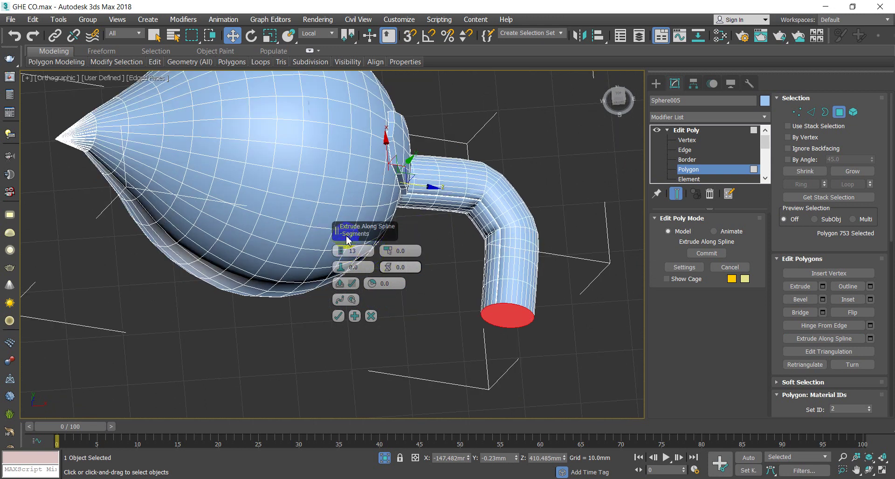
pyautogui.moveTo(390, 254); pyautogui.dragTo(388, 256)
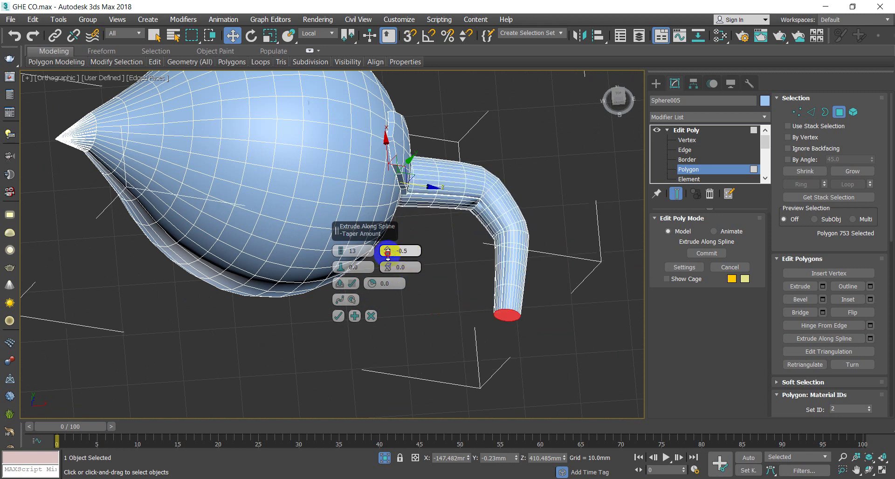
pyautogui.keyDown('alt'); pyautogui.moveTo(471, 266); pyautogui.dragTo(474, 244, button='middle'); pyautogui.keyUp('alt')
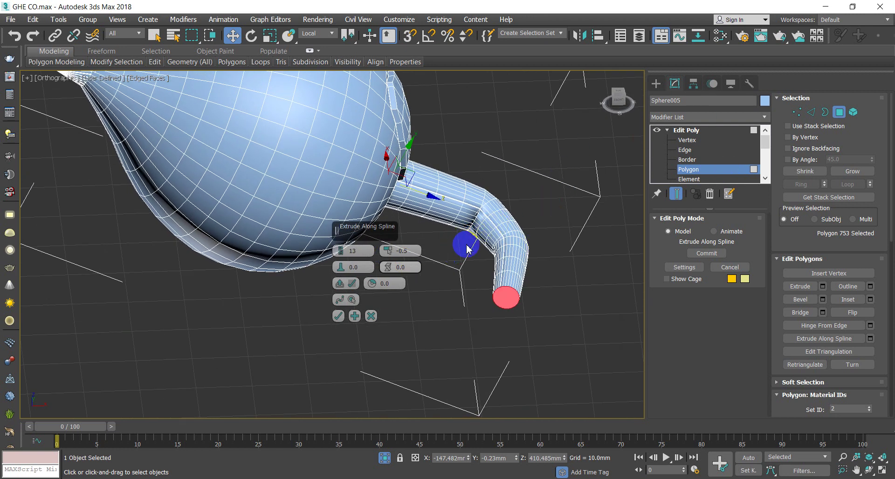
pyautogui.click(371, 317)
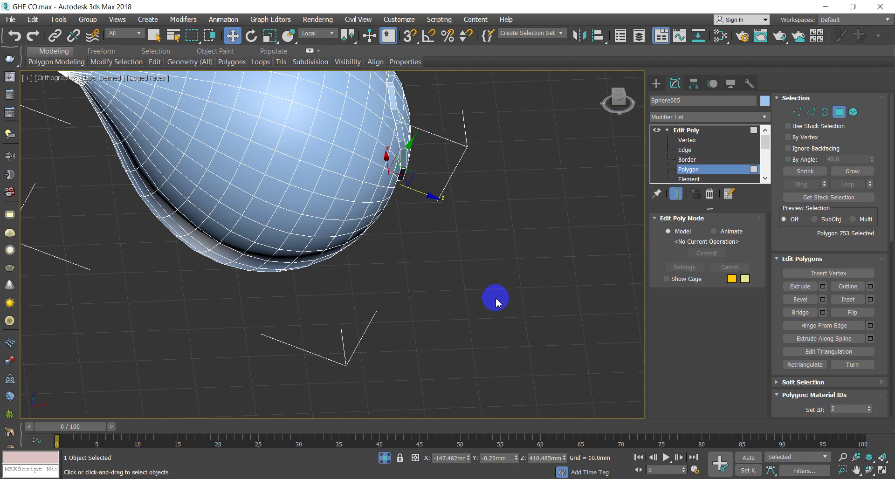
# Leave the Polygon level, clear the selection and frame the cap and line spline in the Top view
pyautogui.scroll(-2, 483, 256)
pyautogui.scroll(-3, 485, 260)
pyautogui.scroll(1, 585, 258)
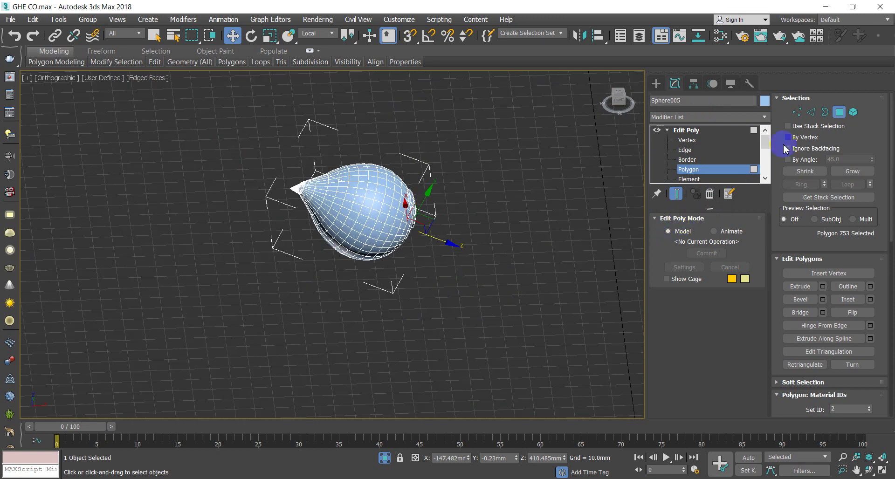
pyautogui.click(838, 115)
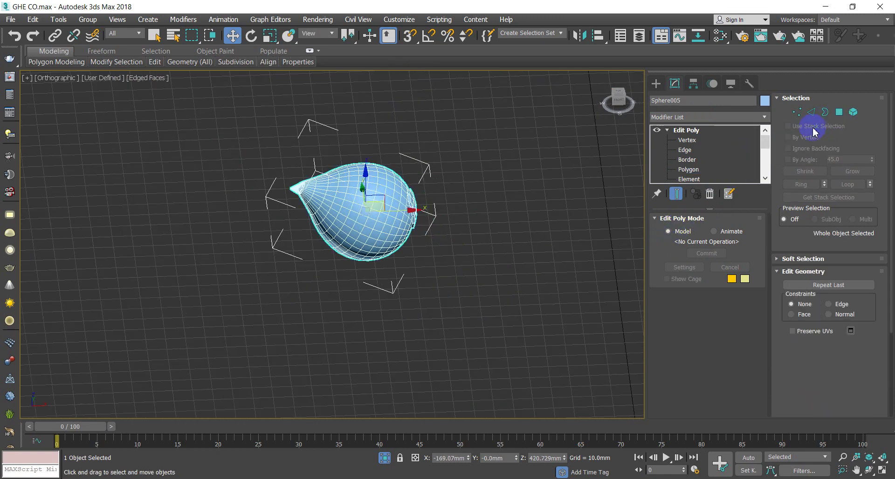
pyautogui.click(458, 272)
pyautogui.keyDown('alt'); pyautogui.moveTo(459, 273); pyautogui.dragTo(400, 277, button='middle'); pyautogui.keyUp('alt')
pyautogui.press('t')
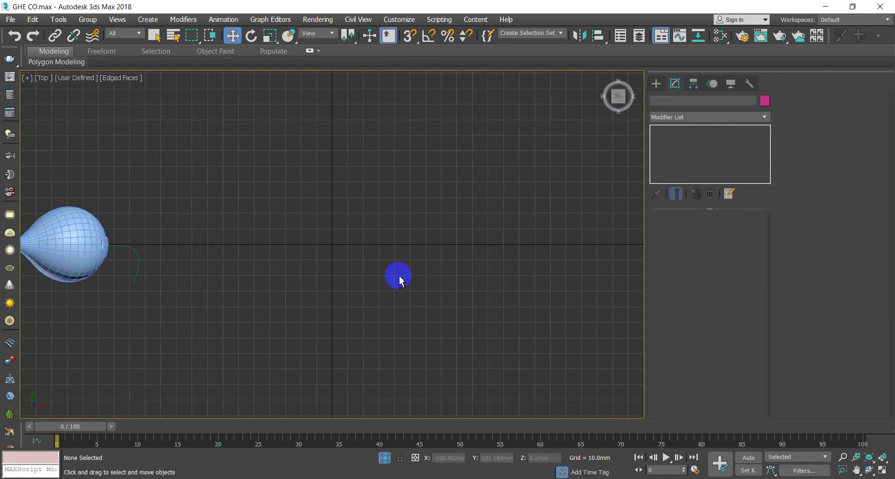
pyautogui.press('z')
pyautogui.moveTo(559, 279); pyautogui.dragTo(440, 237, button='middle')
# Convert the line spline's two middle vertices to Smooth, leave the Vertex level and deselect the line
pyautogui.moveTo(411, 255); pyautogui.dragTo(427, 251)
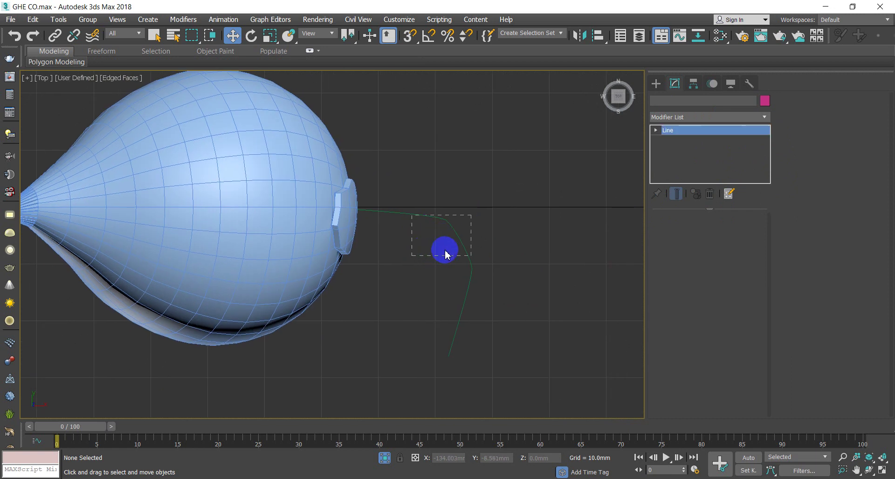
pyautogui.moveTo(505, 289); pyautogui.dragTo(444, 172)
pyautogui.rightClick(445, 238)
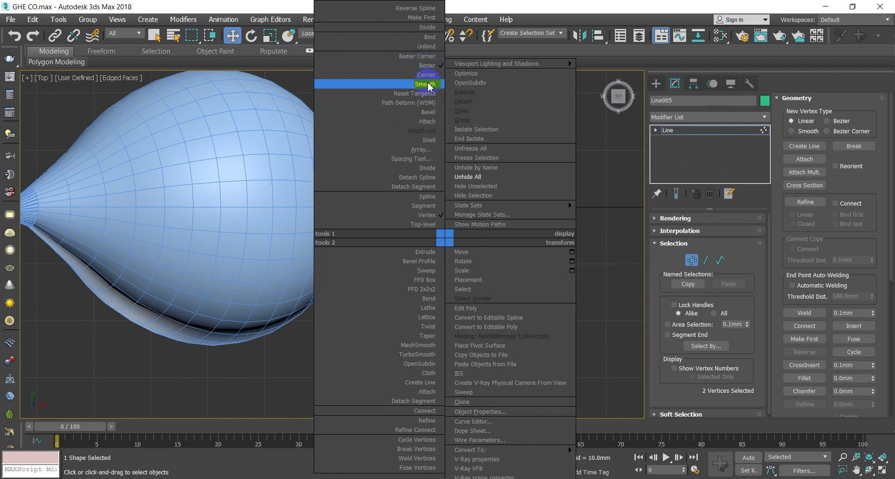
pyautogui.click(428, 56)
pyautogui.click(539, 124)
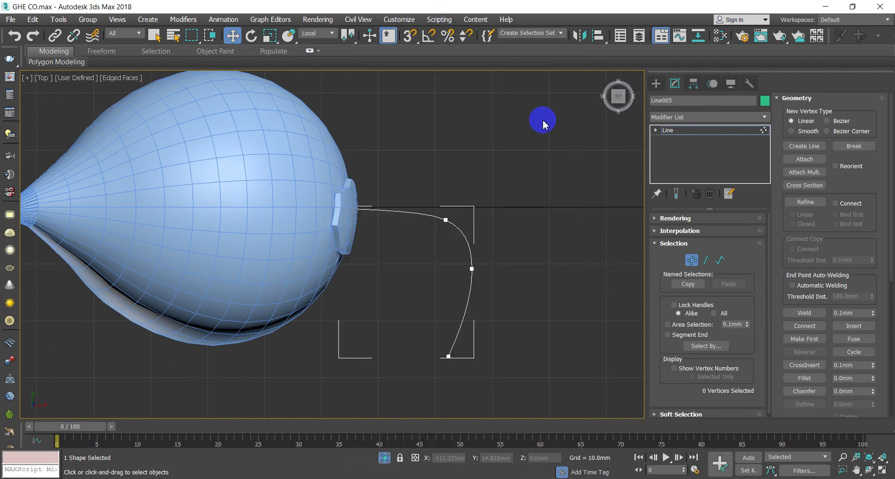
pyautogui.click(691, 265)
pyautogui.click(544, 270)
# Select the sphere and return to the upper Edit Poly's Polygon level with the round cap polygon selected
pyautogui.click(291, 212)
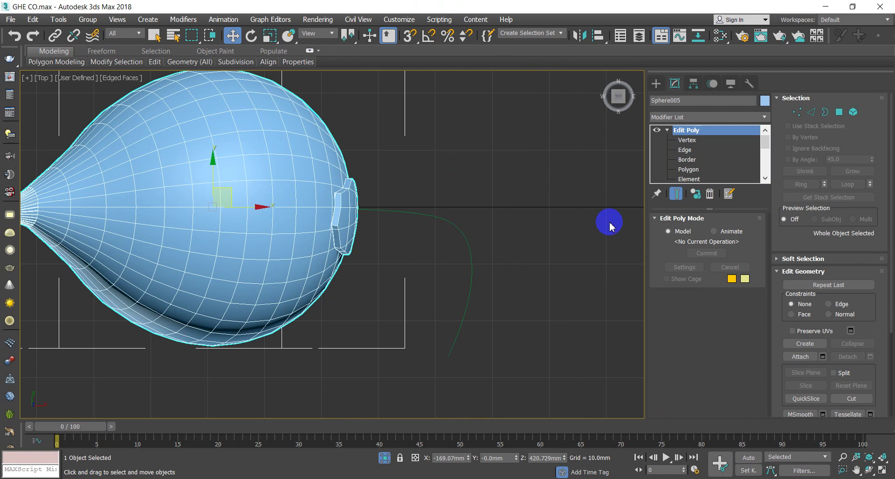
pyautogui.click(838, 112)
pyautogui.click(852, 314)
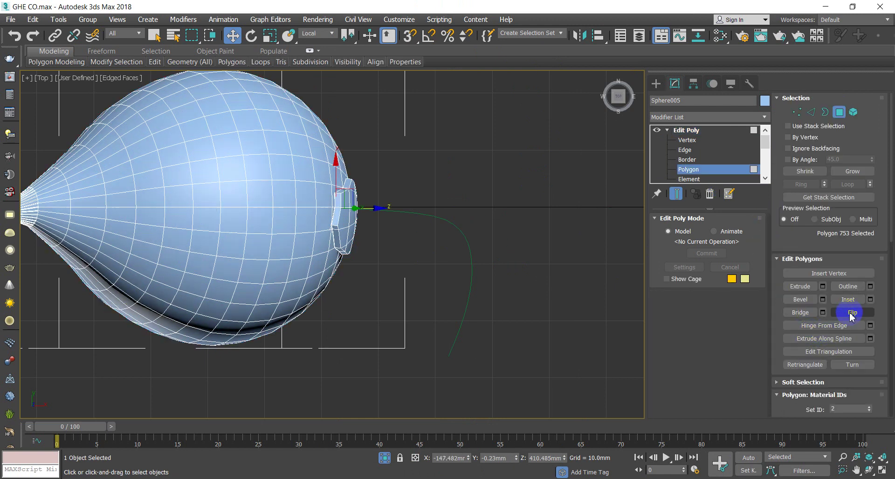
pyautogui.scroll(-3, 852, 280)
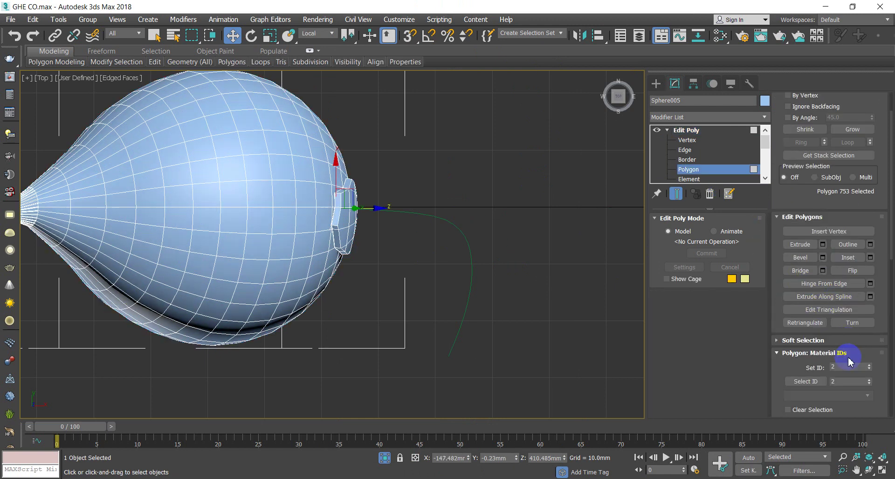
# Extrude the cap polygon along the smoothed line spline with 13 segments and taper amount -0.5, and apply it
pyautogui.click(869, 296)
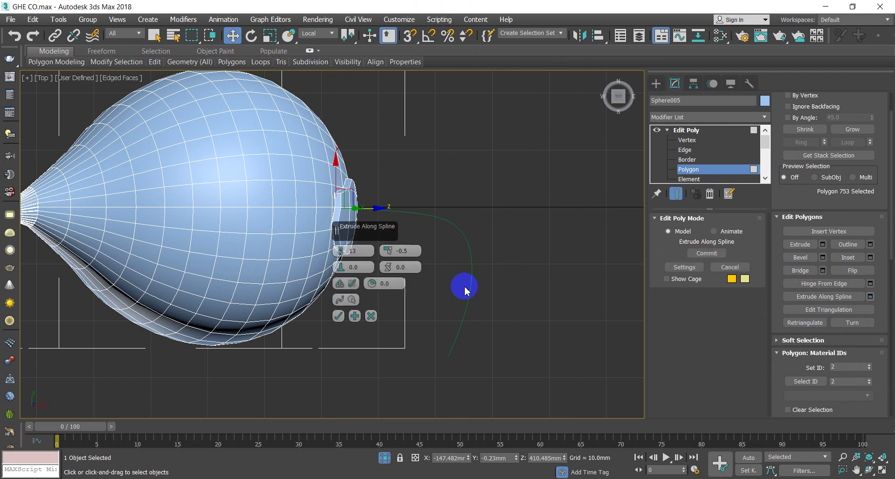
pyautogui.click(345, 299)
pyautogui.click(475, 265)
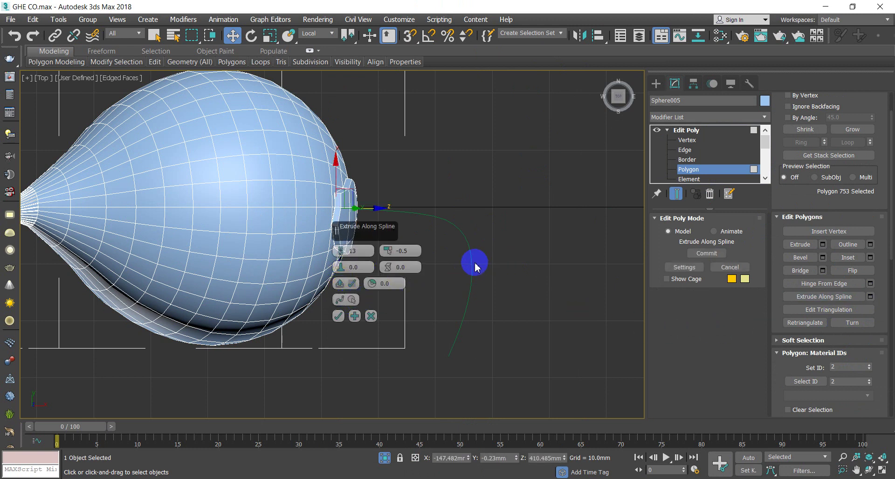
pyautogui.click(354, 301)
pyautogui.click(468, 245)
pyautogui.click(463, 248)
pyautogui.click(354, 300)
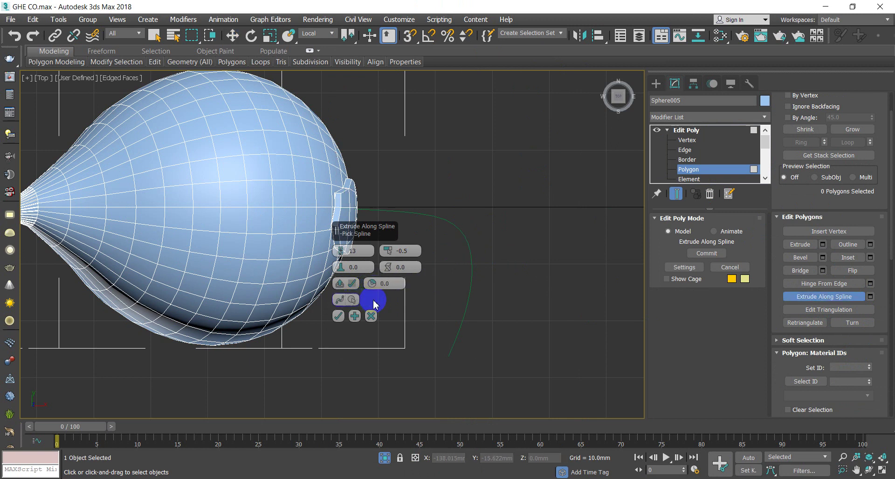
pyautogui.click(462, 232)
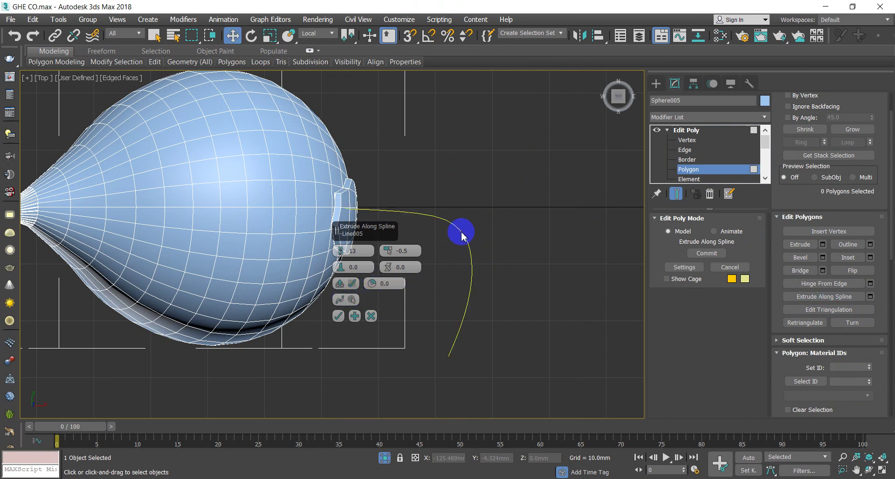
pyautogui.keyDown('alt'); pyautogui.moveTo(438, 247); pyautogui.dragTo(434, 228, button='middle'); pyautogui.keyUp('alt')
pyautogui.click(297, 312)
pyautogui.moveTo(363, 325); pyautogui.dragTo(484, 299, button='middle')
pyautogui.scroll(4, 377, 263)
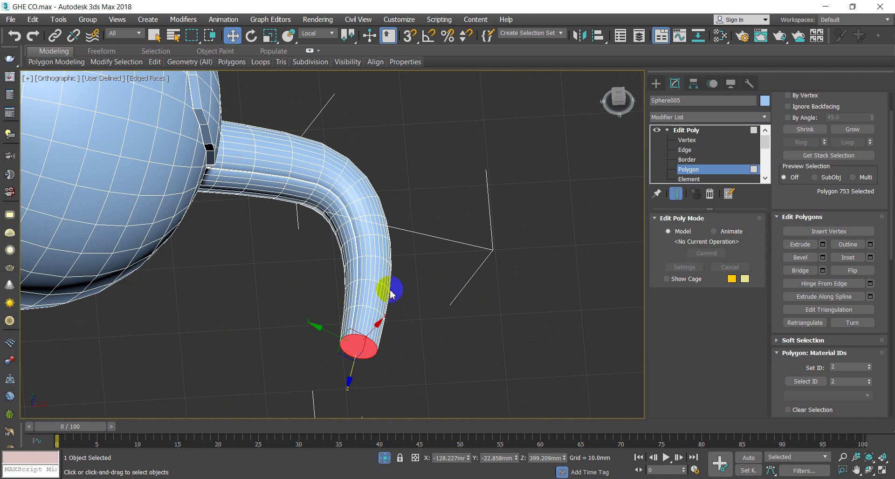
# Leave the Polygon level, reselect the sphere with its stem and unhide all objects in the scene
pyautogui.scroll(-4, 459, 255)
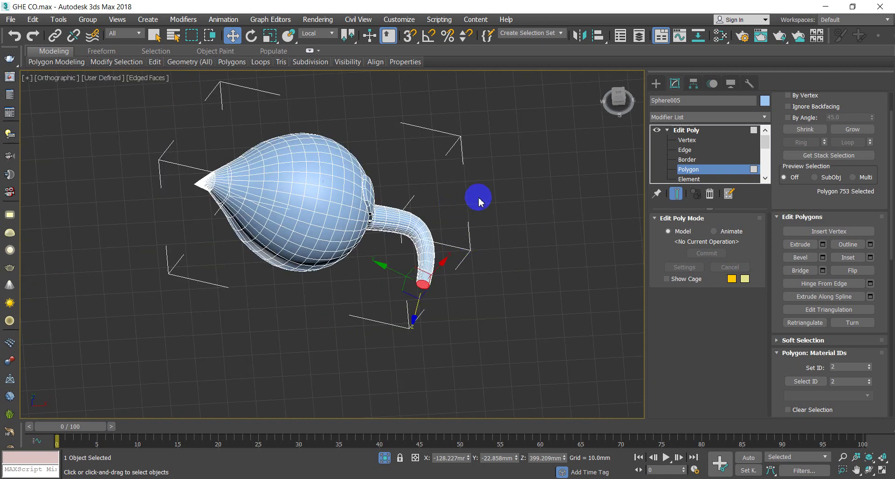
pyautogui.click(698, 170)
pyautogui.click(511, 283)
pyautogui.click(359, 193)
pyautogui.rightClick(439, 193)
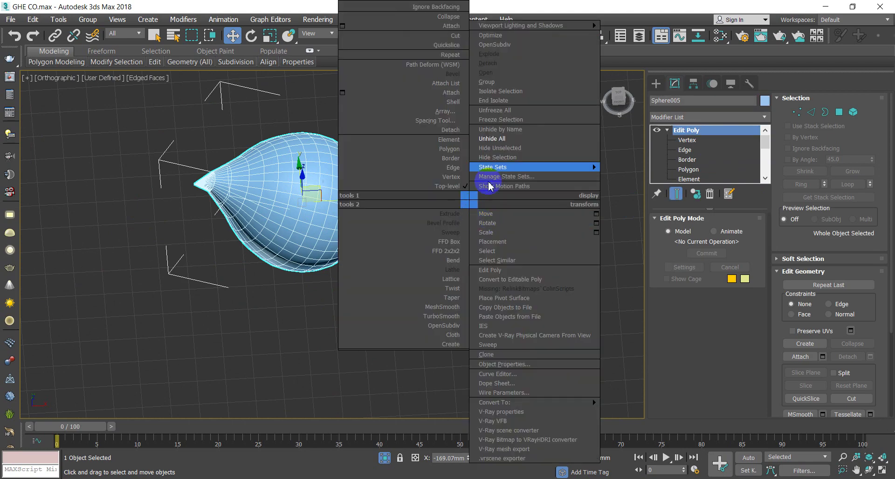
pyautogui.click(485, 142)
pyautogui.scroll(-6, 387, 173)
pyautogui.moveTo(392, 200)
pyautogui.keyDown('alt'); pyautogui.mouseDown(button='middle')
pyautogui.moveTo(419, 185)
pyautogui.moveTo(374, 149)
pyautogui.moveTo(404, 186)
pyautogui.moveTo(397, 197)
pyautogui.mouseUp(button='middle'); pyautogui.keyUp('alt')
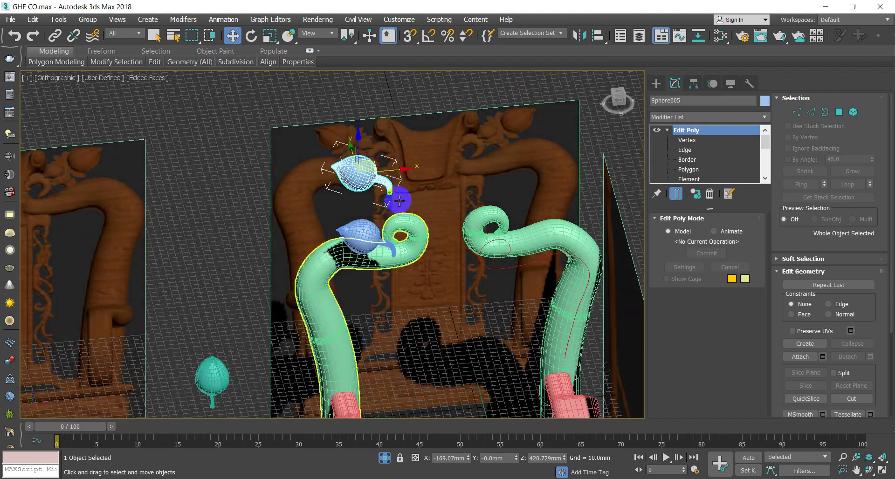
pyautogui.scroll(6, 375, 244)
pyautogui.scroll(-2, 372, 246)
pyautogui.moveTo(372, 246); pyautogui.dragTo(387, 315, button='middle')
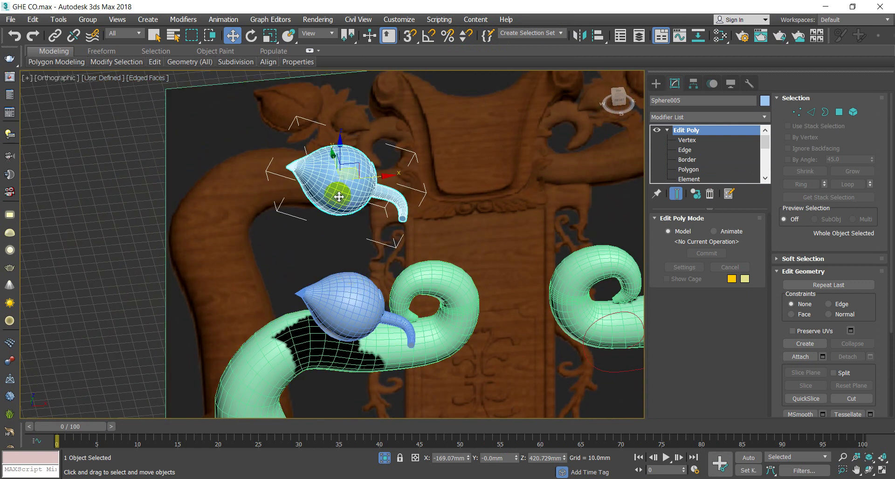
pyautogui.hotkey('alt', 'q')
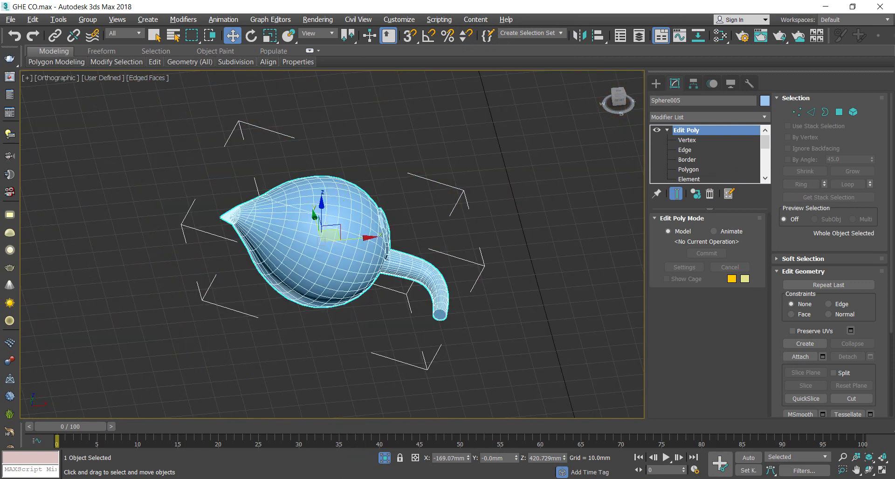
pyautogui.rightClick(453, 200)
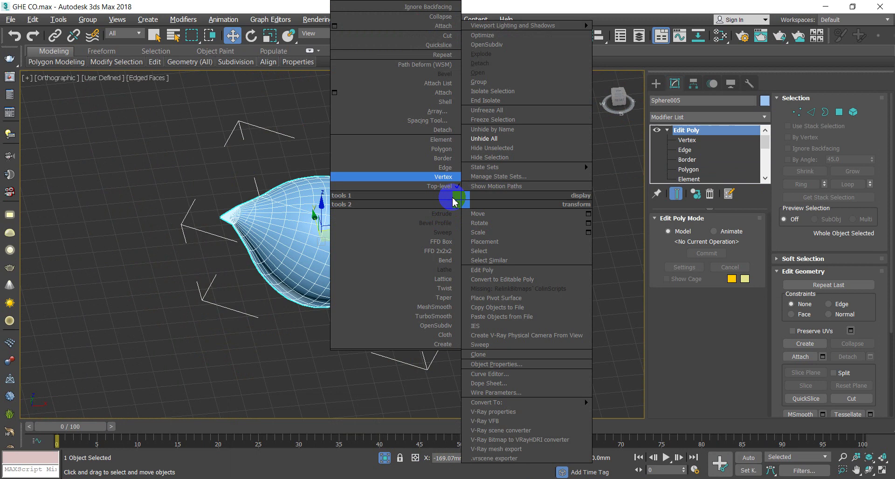
pyautogui.click(469, 135)
# Examine the carved fruit and leaves on the chair reference images and compare them with the modelled fruit
pyautogui.scroll(-6, 368, 215)
pyautogui.scroll(1, 125, 258)
pyautogui.moveTo(126, 258); pyautogui.dragTo(198, 231, button='middle')
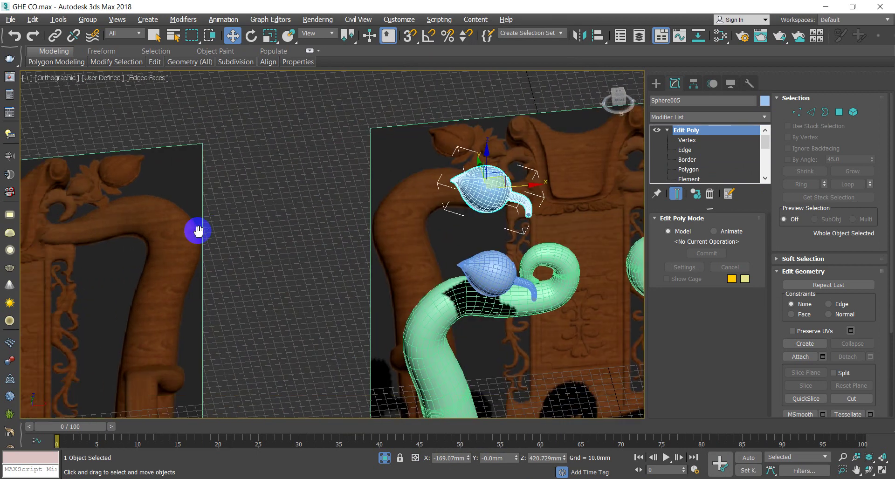
pyautogui.scroll(-5, 224, 210)
pyautogui.scroll(10, 175, 204)
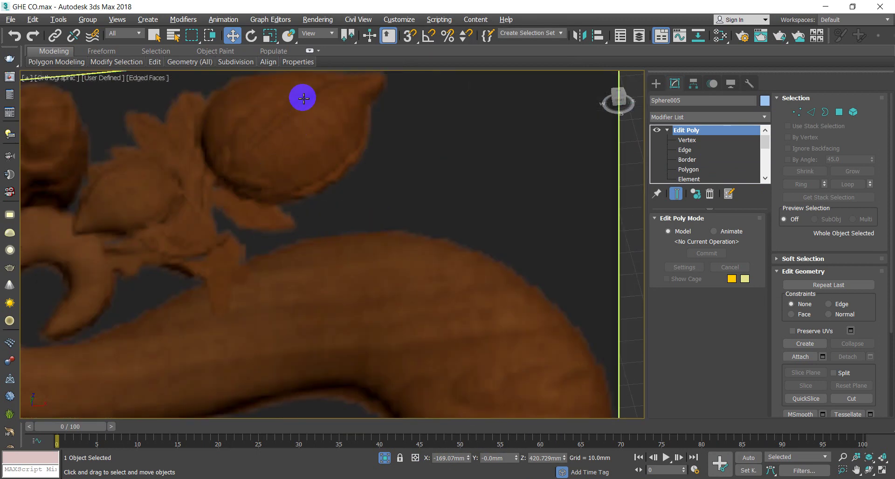
pyautogui.moveTo(400, 129); pyautogui.dragTo(288, 177, button='middle')
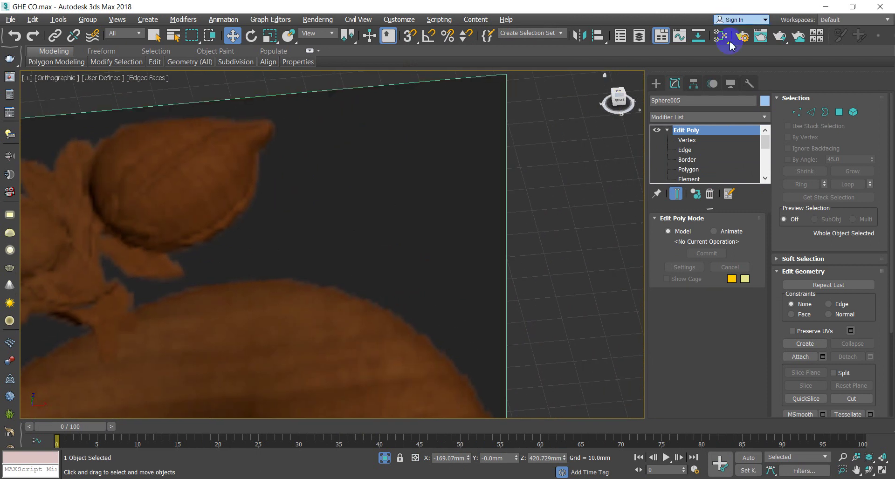
pyautogui.scroll(-8, 373, 205)
pyautogui.scroll(4, 483, 207)
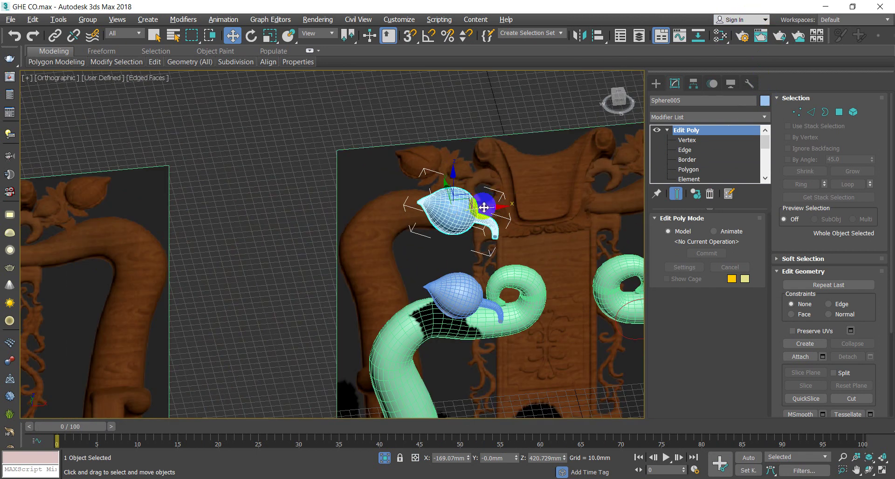
# Isolate the fruit with its stem and enter the upper Edit Poly's Edge level
pyautogui.hotkey('alt', 'q')
pyautogui.click(459, 244)
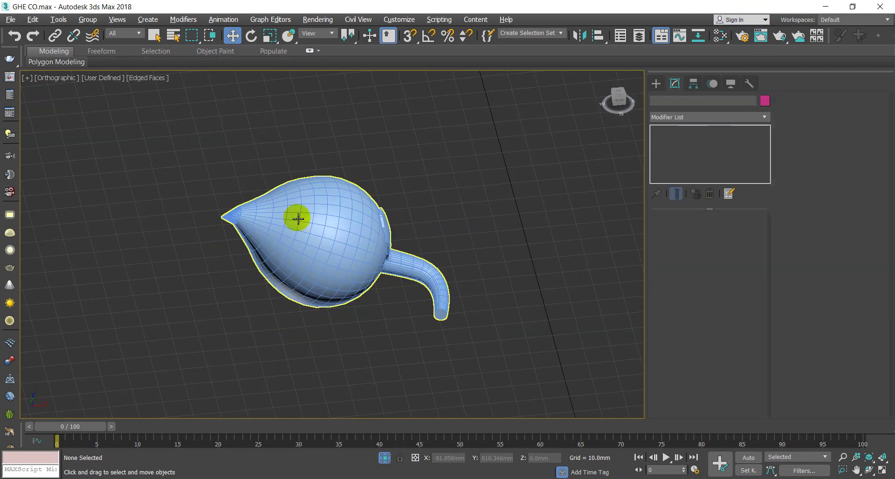
pyautogui.scroll(4, 322, 220)
pyautogui.click(321, 219)
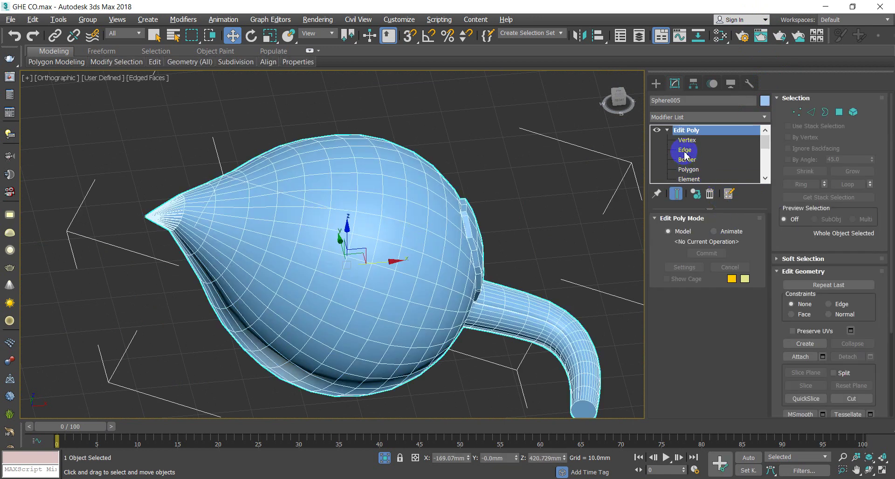
pyautogui.click(684, 152)
pyautogui.keyDown('alt'); pyautogui.moveTo(415, 245); pyautogui.dragTo(449, 268, button='middle'); pyautogui.keyUp('alt')
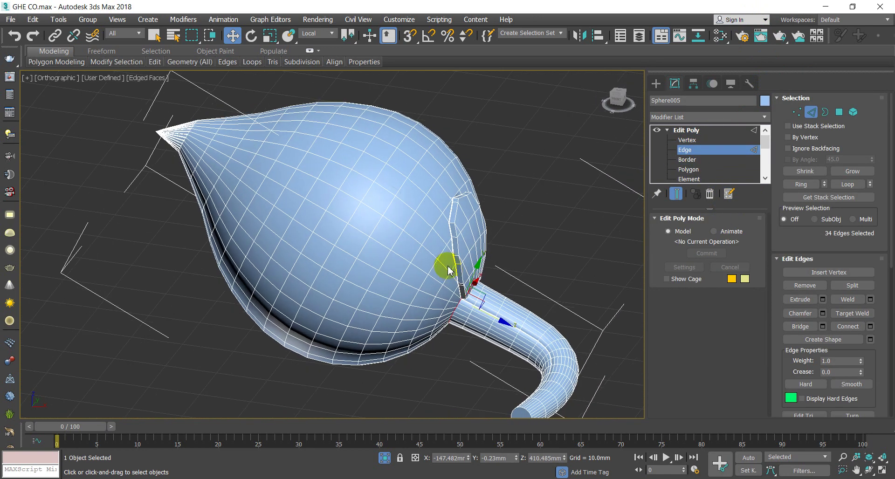
pyautogui.click(442, 243)
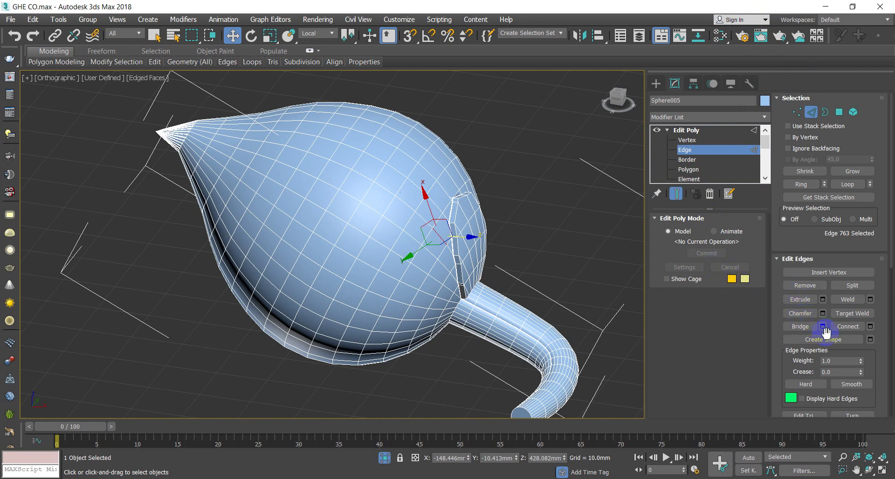
pyautogui.click(846, 186)
pyautogui.keyDown('alt'); pyautogui.moveTo(420, 288); pyautogui.dragTo(396, 254, button='middle'); pyautogui.keyUp('alt')
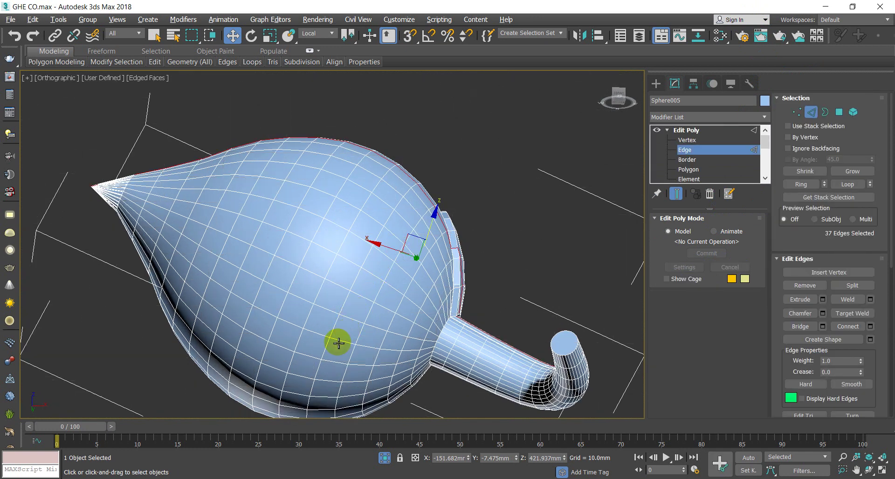
pyautogui.keyDown('alt'); pyautogui.moveTo(342, 344); pyautogui.dragTo(373, 251, button='middle'); pyautogui.keyUp('alt')
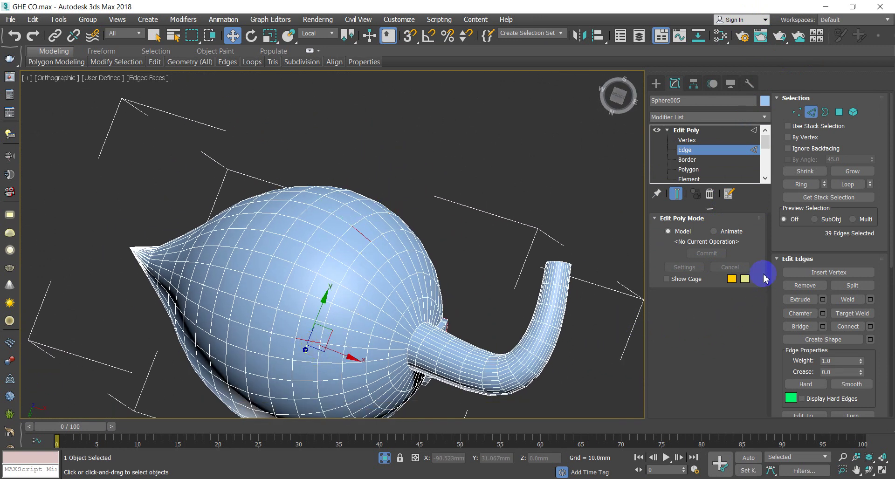
pyautogui.click(842, 184)
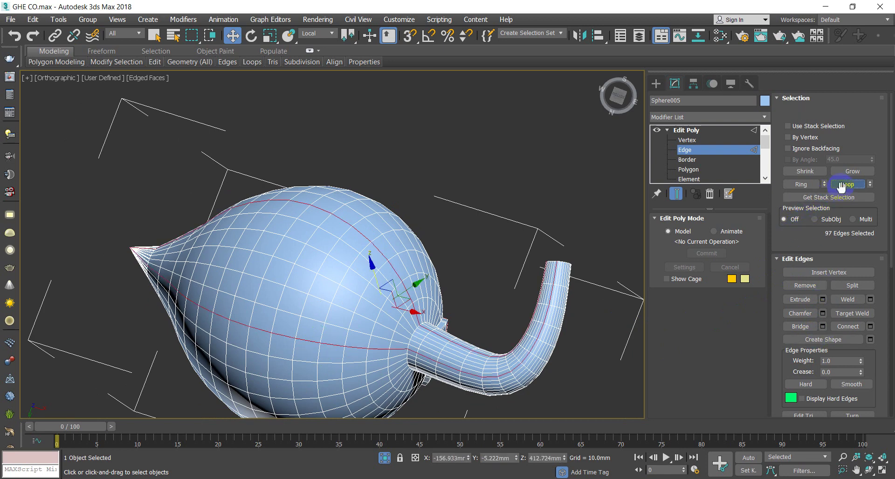
pyautogui.keyDown('alt'); pyautogui.moveTo(355, 344); pyautogui.dragTo(341, 367, button='middle'); pyautogui.keyUp('alt')
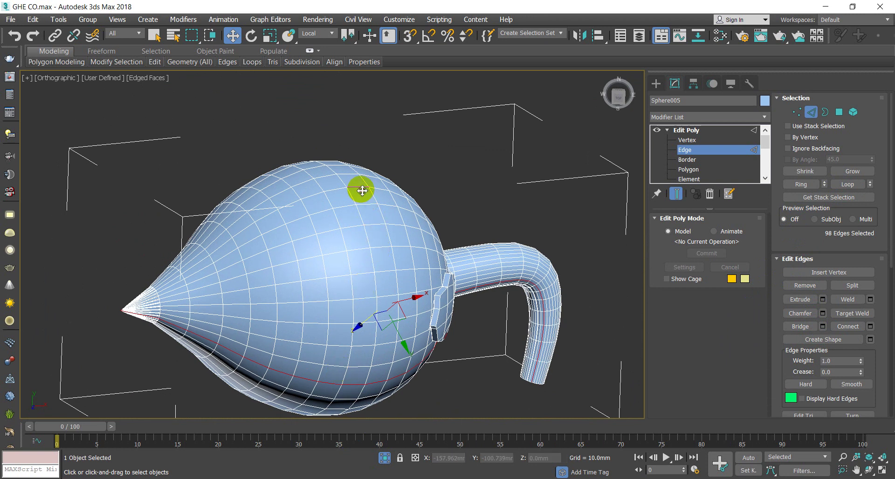
pyautogui.click(847, 186)
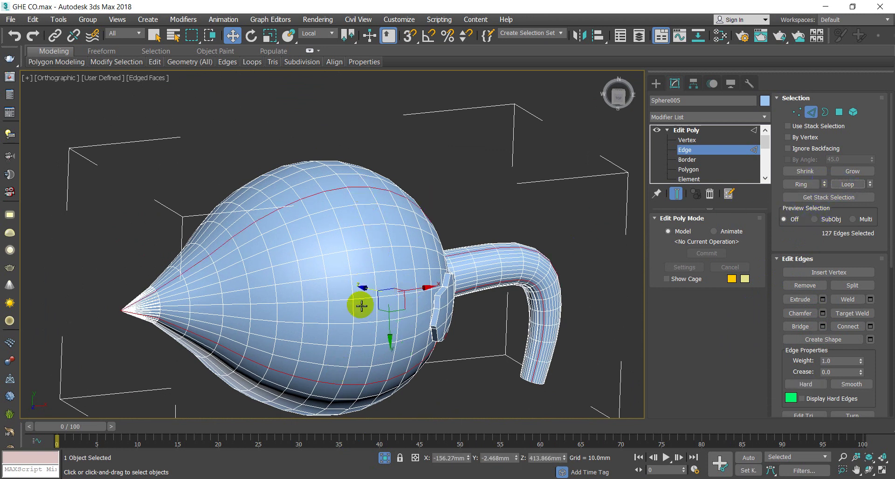
pyautogui.keyDown('alt'); pyautogui.moveTo(627, 404); pyautogui.dragTo(480, 232); pyautogui.keyUp('alt')
pyautogui.keyDown('alt'); pyautogui.moveTo(516, 330); pyautogui.dragTo(496, 260, button='middle'); pyautogui.keyUp('alt')
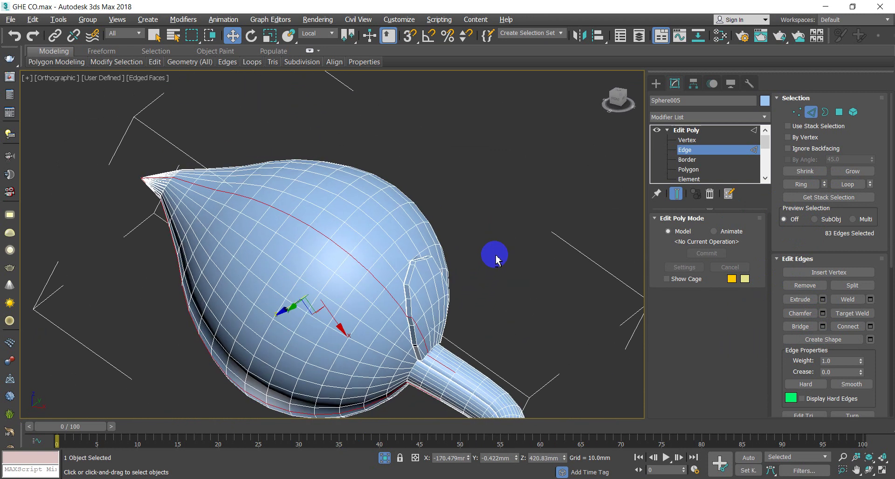
# Select four separate lengthwise edges on the fruit body, spaced around the base of the stem
pyautogui.click(406, 352)
pyautogui.keyDown('alt'); pyautogui.moveTo(427, 354); pyautogui.dragTo(399, 350, button='middle'); pyautogui.keyUp('alt')
pyautogui.keyDown('ctrl'); pyautogui.click(472, 347); pyautogui.keyUp('ctrl')
pyautogui.keyDown('alt'); pyautogui.moveTo(455, 373); pyautogui.dragTo(474, 284, button='middle'); pyautogui.keyUp('alt')
pyautogui.scroll(5, 427, 360)
pyautogui.moveTo(397, 371); pyautogui.dragTo(408, 283, button='middle')
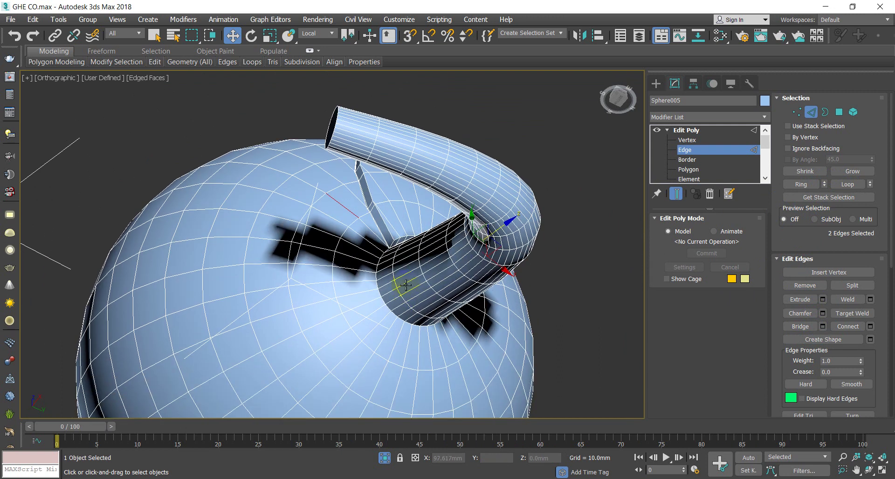
pyautogui.keyDown('ctrl'); pyautogui.click(366, 320); pyautogui.keyUp('ctrl')
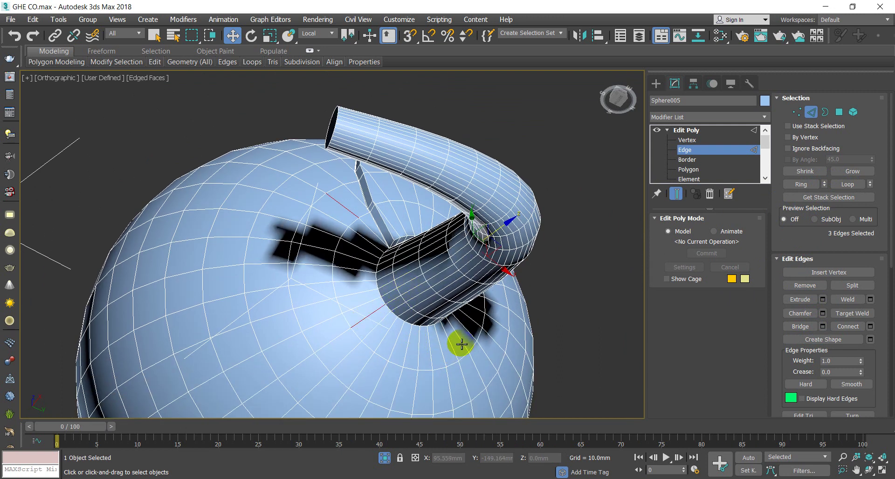
pyautogui.keyDown('alt'); pyautogui.moveTo(462, 349); pyautogui.dragTo(430, 391, button='middle'); pyautogui.keyUp('alt')
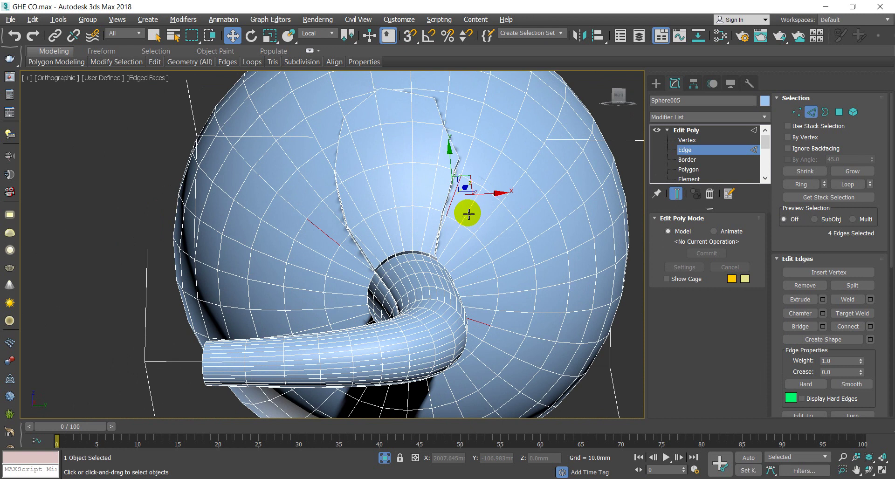
pyautogui.scroll(-2, 467, 249)
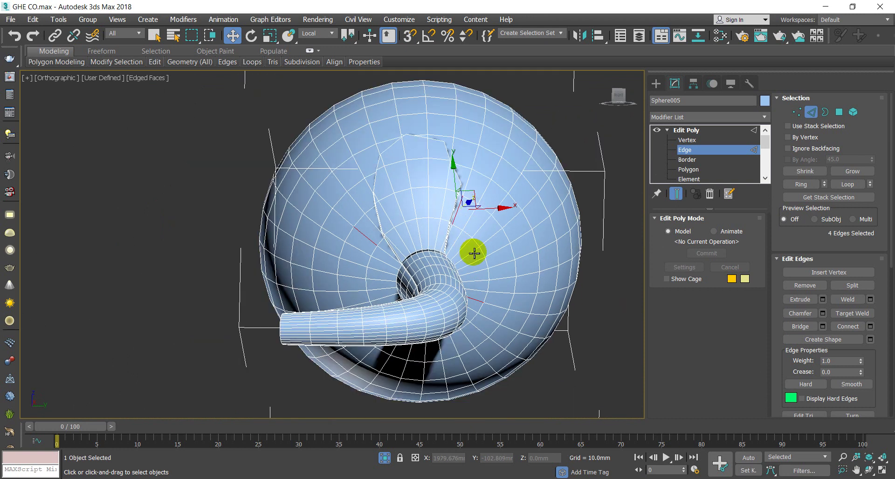
# Extend the four edges to full lengthwise loops and remove the stem's edges from the selection
pyautogui.click(846, 184)
pyautogui.keyDown('alt'); pyautogui.moveTo(488, 309); pyautogui.dragTo(565, 345, button='middle'); pyautogui.keyUp('alt')
pyautogui.keyDown('alt'); pyautogui.moveTo(601, 349); pyautogui.dragTo(468, 234); pyautogui.keyUp('alt')
pyautogui.keyDown('alt'); pyautogui.moveTo(480, 254); pyautogui.dragTo(475, 212, button='middle'); pyautogui.keyUp('alt')
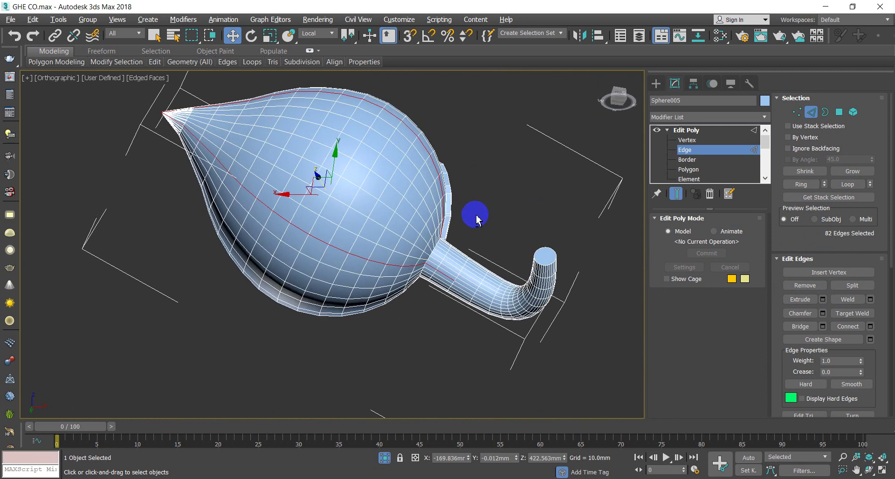
# Switch to wireframe display and deselect the stray edges where the stem joins the fruit
pyautogui.press('F3')
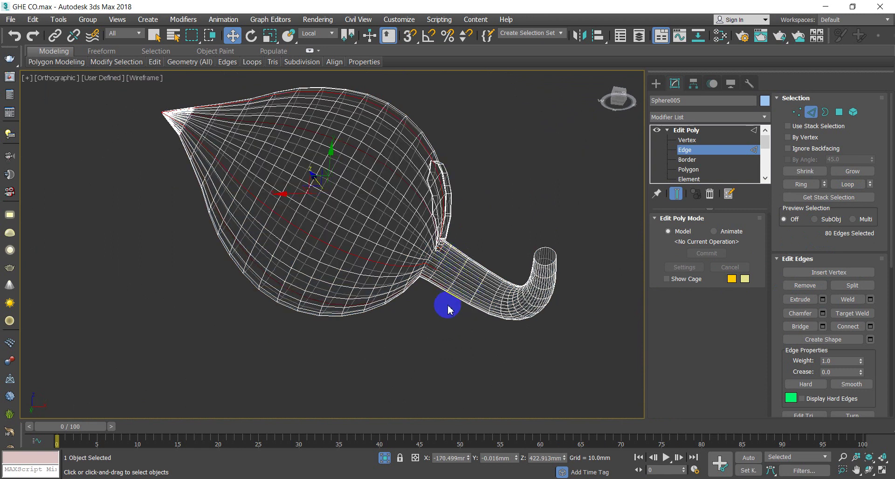
pyautogui.scroll(3, 448, 309)
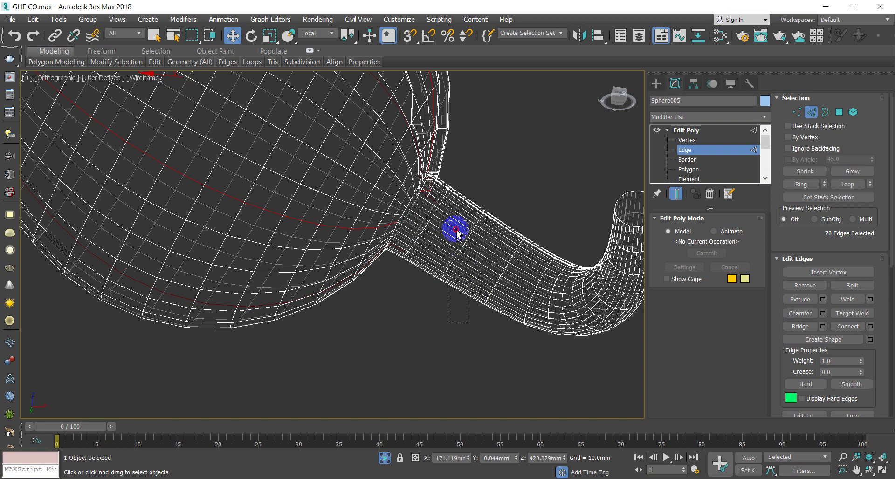
pyautogui.scroll(5, 446, 208)
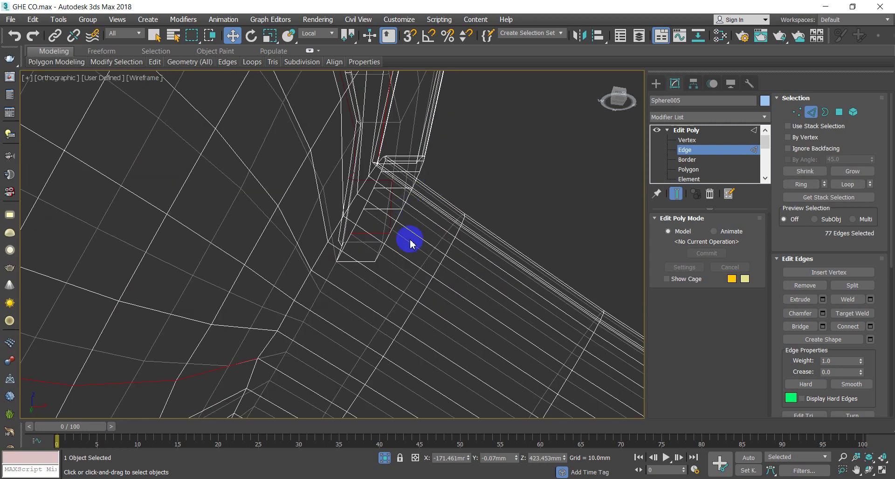
pyautogui.scroll(-8, 410, 242)
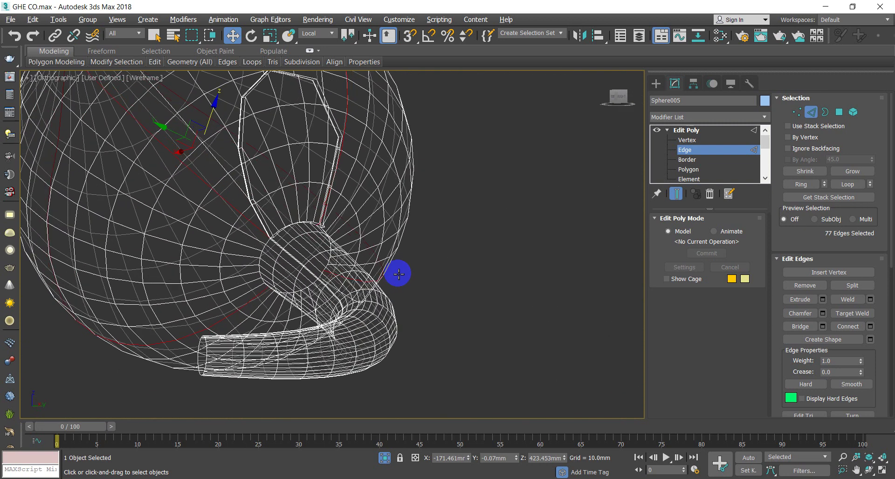
pyautogui.scroll(10, 325, 250)
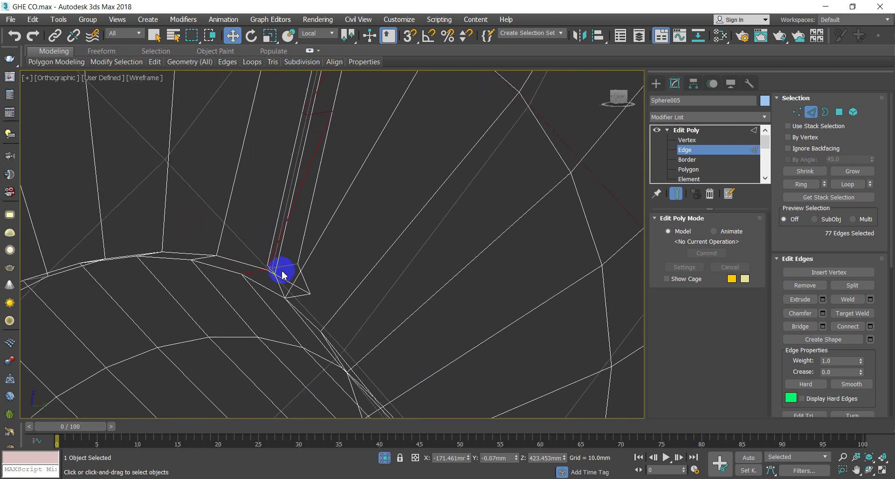
pyautogui.scroll(2, 281, 271)
pyautogui.keyDown('alt'); pyautogui.click(250, 286); pyautogui.keyUp('alt')
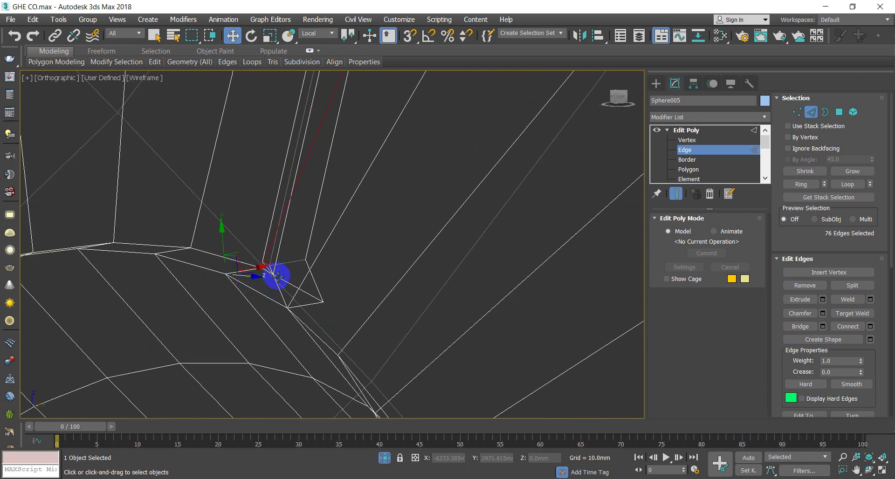
# Return to shaded display and deselect the leftover edges on the raised flap beside the stem base
pyautogui.press('F3')
pyautogui.scroll(-6, 294, 284)
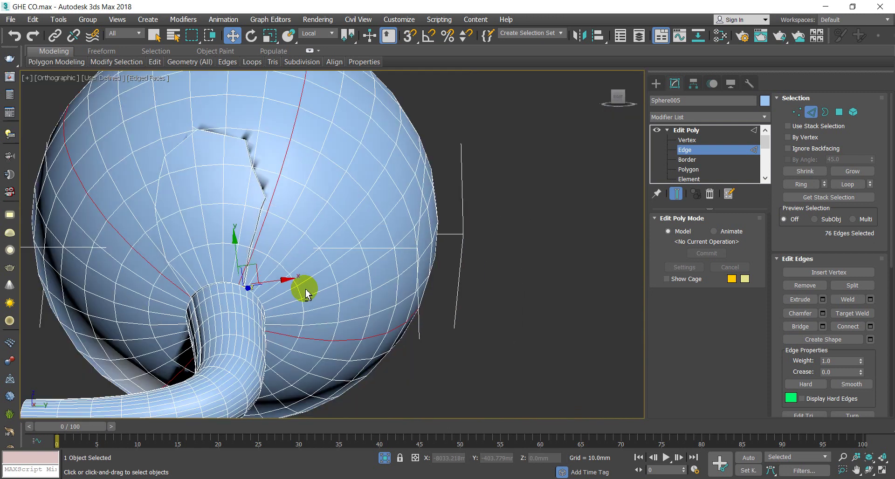
pyautogui.scroll(-2, 289, 253)
pyautogui.scroll(8, 289, 254)
pyautogui.moveTo(289, 315); pyautogui.dragTo(282, 247, button='middle')
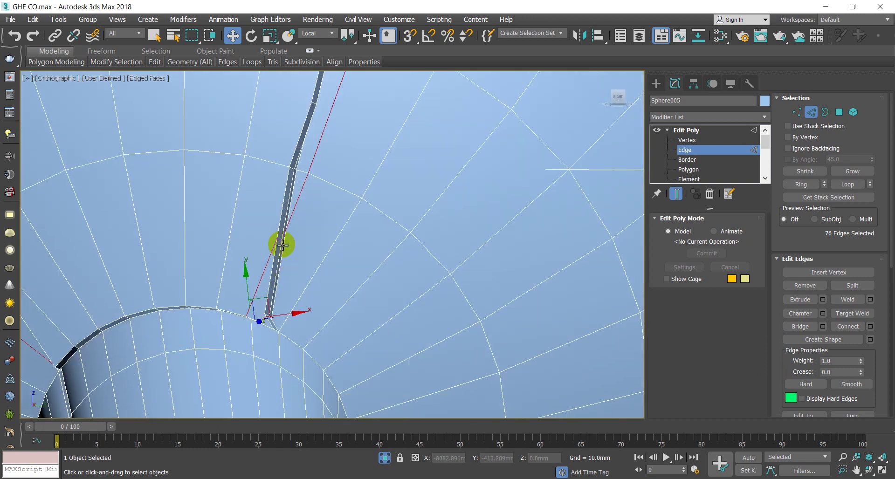
pyautogui.scroll(2, 281, 250)
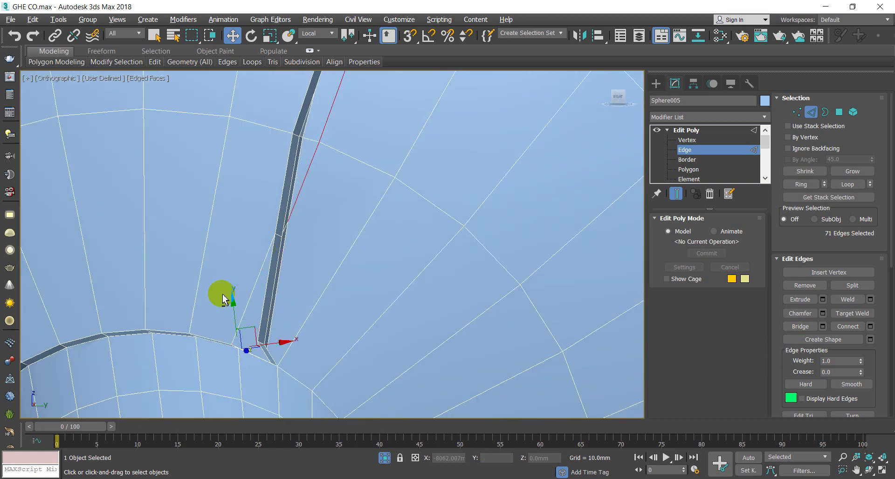
pyautogui.keyDown('alt'); pyautogui.moveTo(288, 372); pyautogui.dragTo(288, 373); pyautogui.keyUp('alt')
pyautogui.scroll(-8, 268, 364)
pyautogui.moveTo(270, 361); pyautogui.dragTo(319, 264, button='middle')
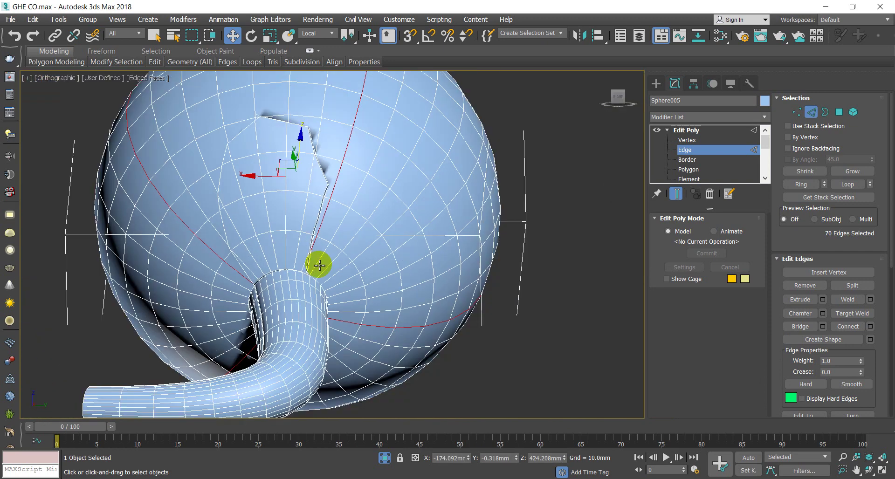
pyautogui.scroll(-2, 318, 270)
pyautogui.keyDown('alt'); pyautogui.moveTo(304, 297); pyautogui.dragTo(456, 371, button='middle'); pyautogui.keyUp('alt')
pyautogui.scroll(4, 420, 299)
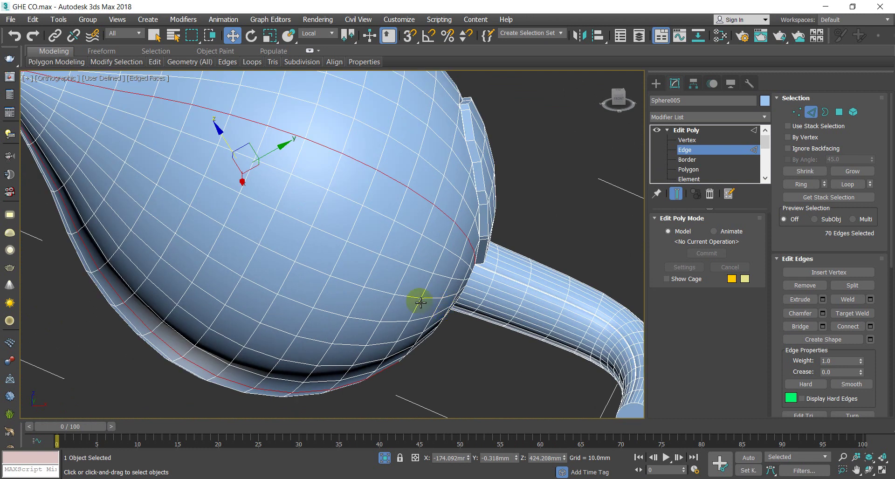
pyautogui.scroll(4, 327, 168)
# Extrude the selected edge loops inward with a height of about -1 mm and a narrow width to form grooves, and apply it
pyautogui.rightClick(331, 219)
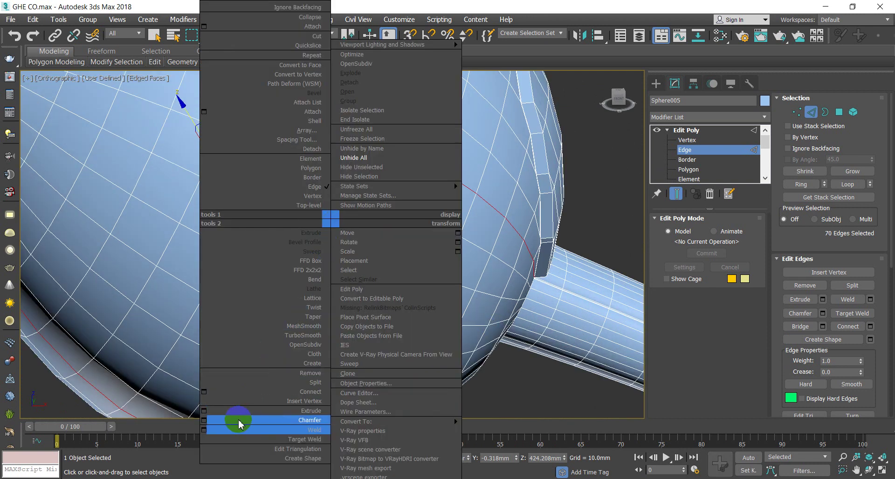
pyautogui.click(203, 410)
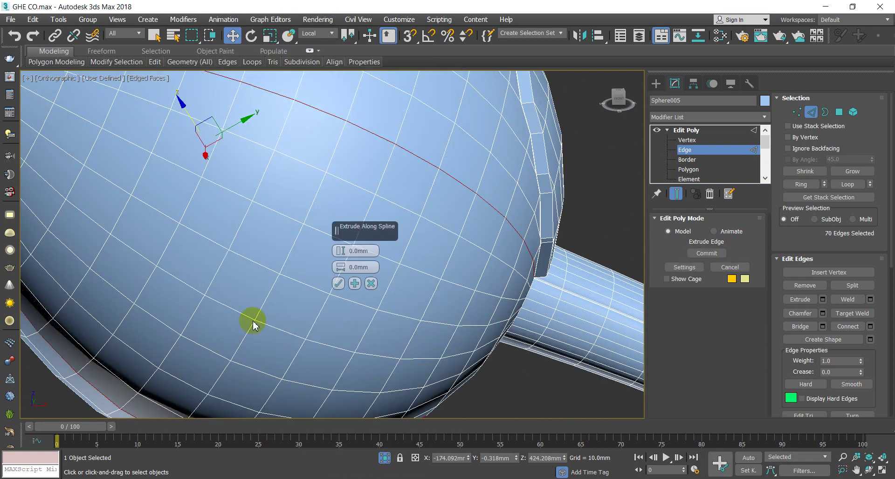
pyautogui.moveTo(339, 254); pyautogui.dragTo(340, 256)
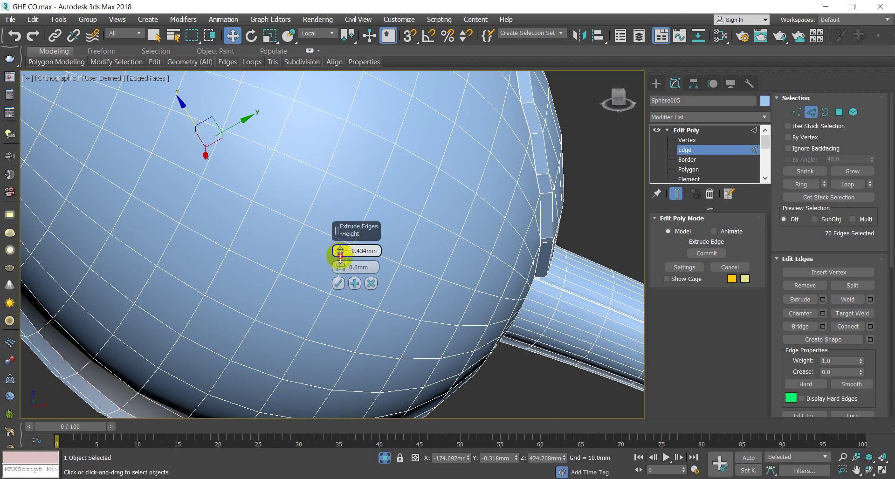
pyautogui.moveTo(340, 270); pyautogui.dragTo(341, 260)
pyautogui.scroll(-5, 401, 241)
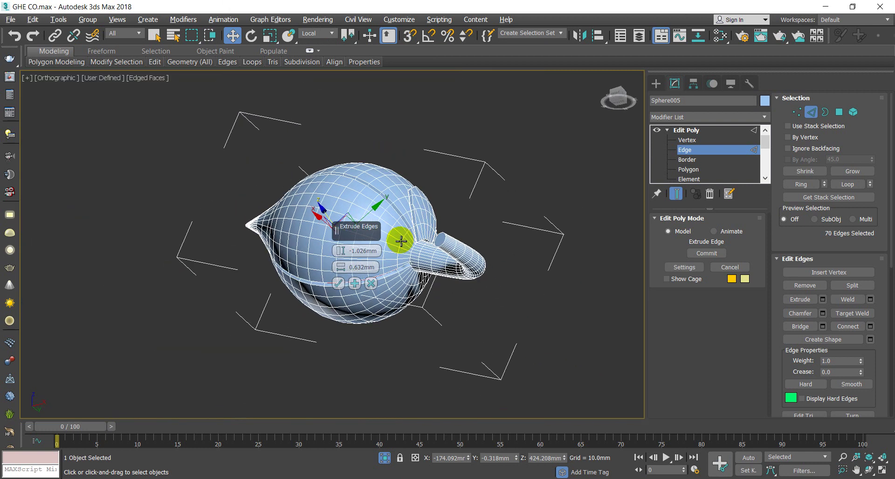
pyautogui.scroll(5, 357, 183)
pyautogui.scroll(8, 301, 212)
pyautogui.moveTo(286, 258); pyautogui.dragTo(304, 239, button='middle')
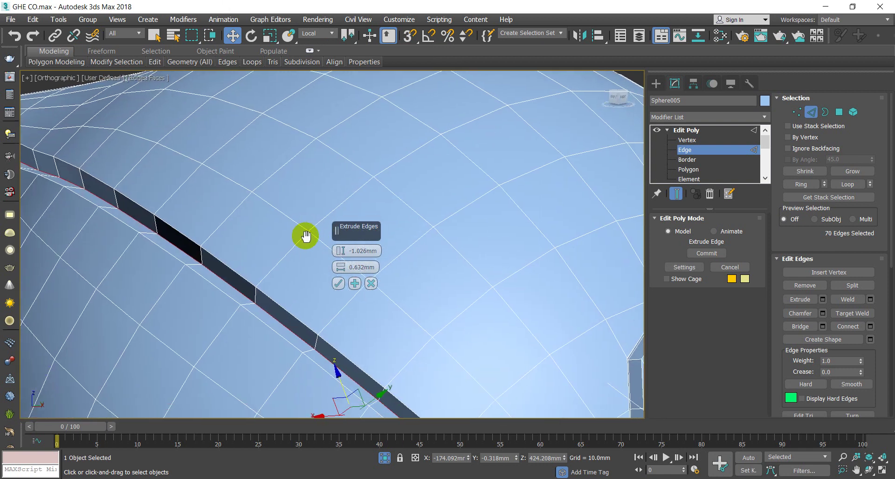
pyautogui.moveTo(343, 270); pyautogui.dragTo(339, 256)
pyautogui.click(339, 283)
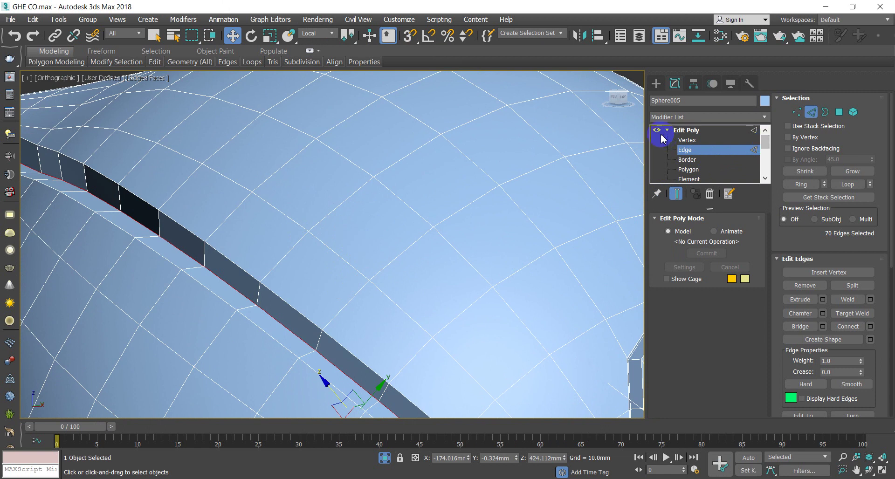
pyautogui.moveTo(766, 144); pyautogui.dragTo(766, 160)
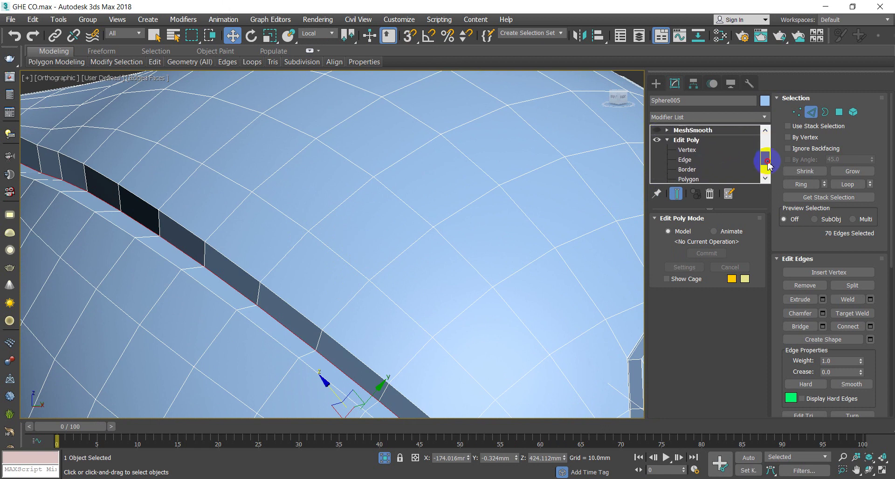
pyautogui.scroll(1, 689, 134)
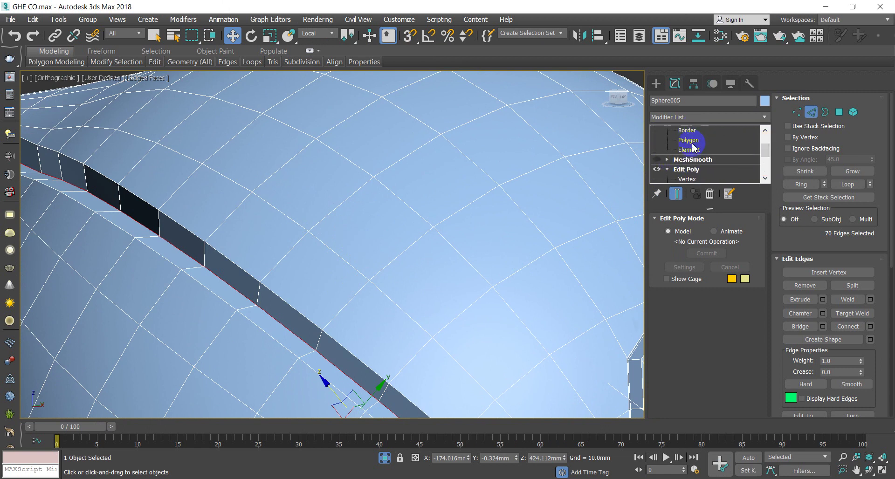
pyautogui.scroll(1, 693, 163)
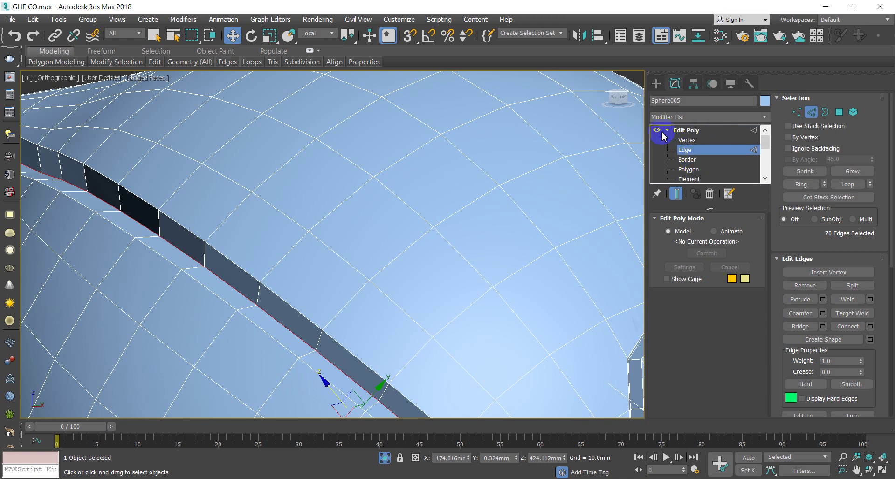
# Copy the disabled MeshSmooth modifier and paste it above the fruit's top Edit Poly
pyautogui.scroll(2, 675, 145)
pyautogui.scroll(-1, 696, 154)
pyautogui.rightClick(693, 134)
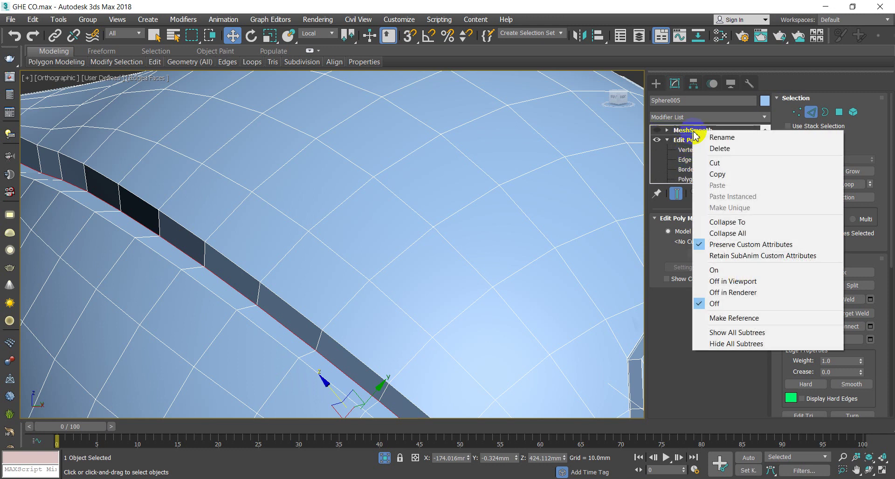
pyautogui.click(718, 174)
pyautogui.scroll(-1, 691, 156)
pyautogui.click(691, 155)
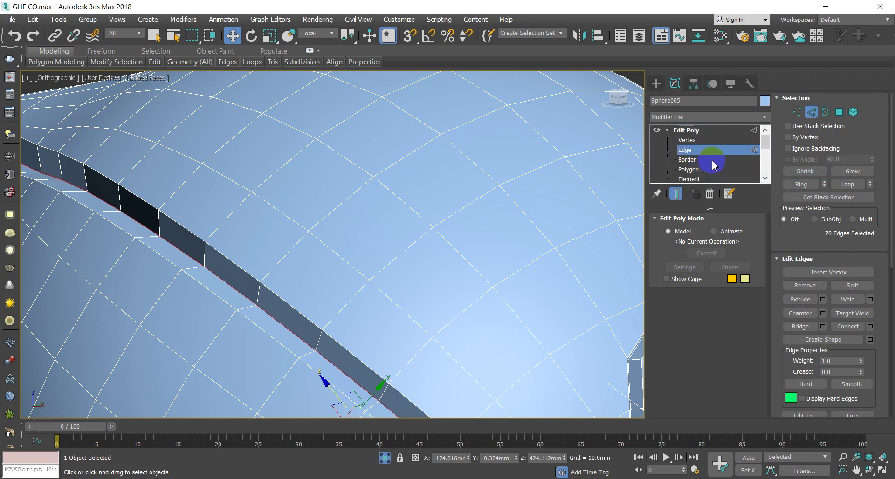
pyautogui.moveTo(760, 148); pyautogui.dragTo(764, 155)
pyautogui.scroll(3, 685, 161)
pyautogui.rightClick(692, 135)
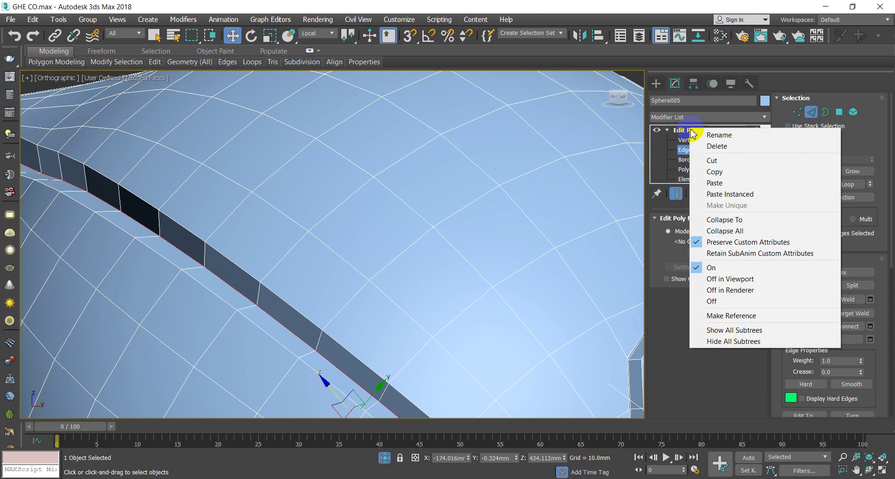
pyautogui.click(715, 183)
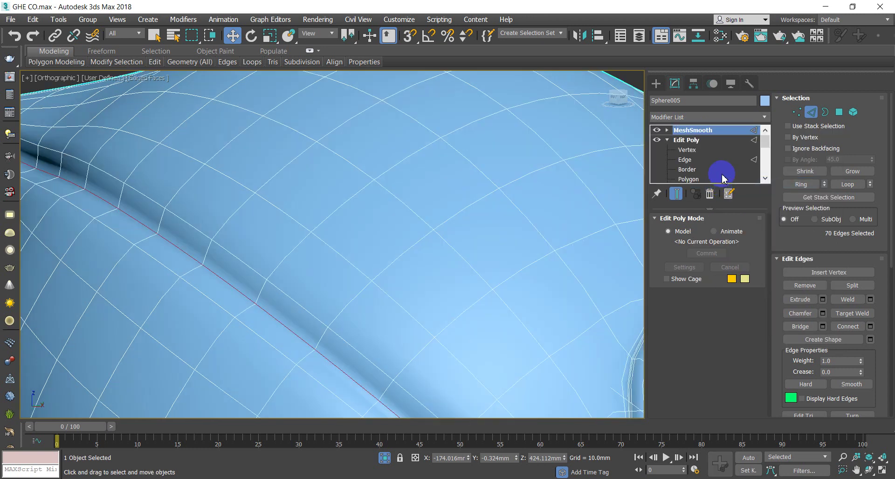
# Delete the original MeshSmooth modifier beneath the fruit's top Edit Poly
pyautogui.click(656, 140)
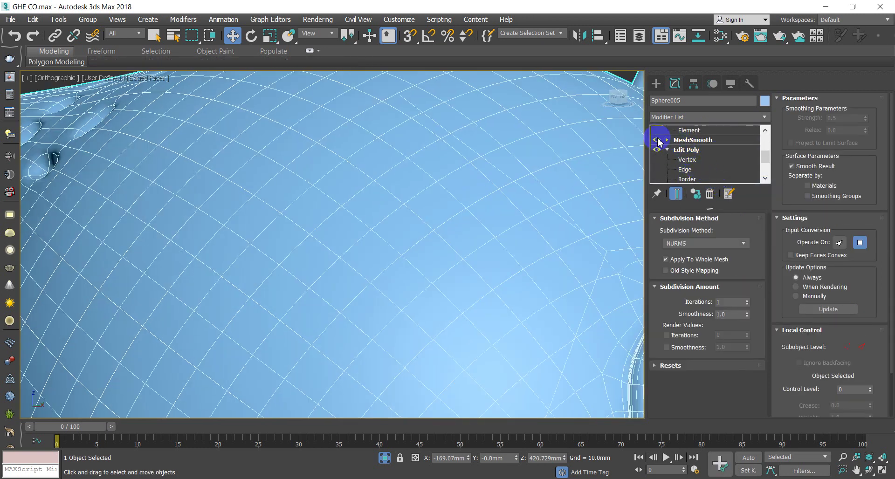
pyautogui.rightClick(678, 145)
pyautogui.click(698, 155)
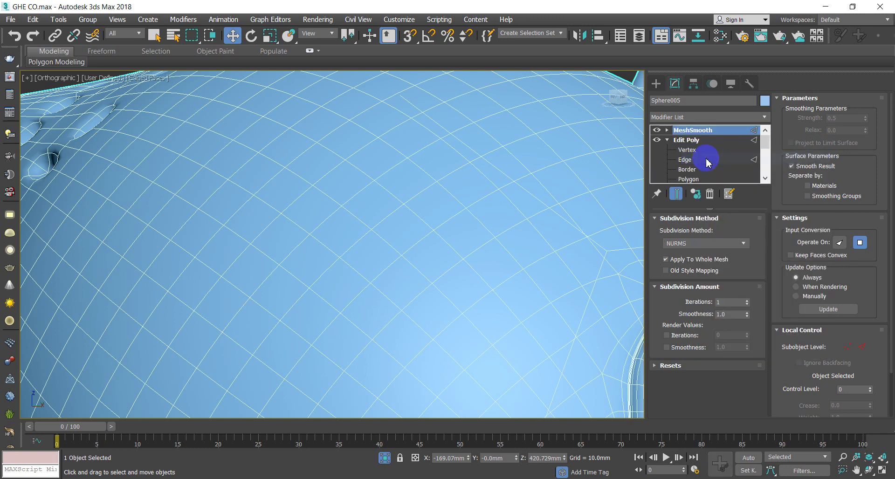
# Frame the whole fruit, hide its mesh edges and deselect it to view the smoothed surface
pyautogui.scroll(-10, 415, 184)
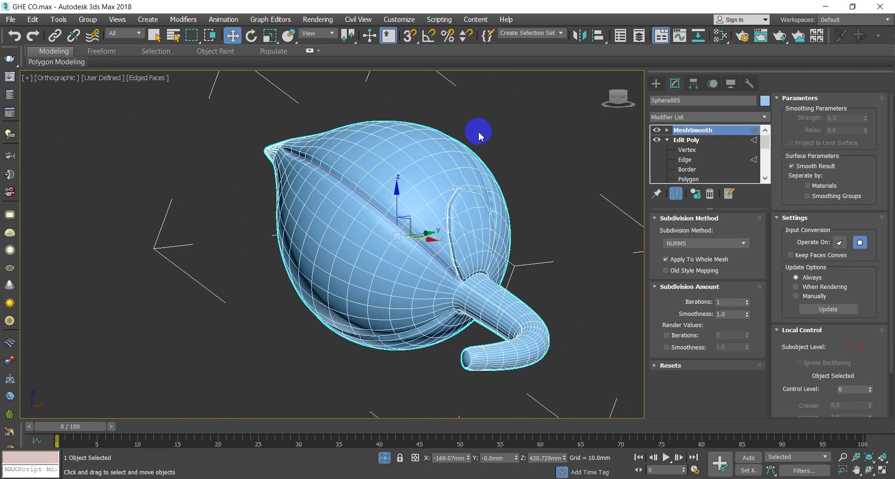
pyautogui.click(480, 134)
pyautogui.keyDown('alt'); pyautogui.moveTo(432, 199); pyautogui.dragTo(447, 200, button='middle'); pyautogui.keyUp('alt')
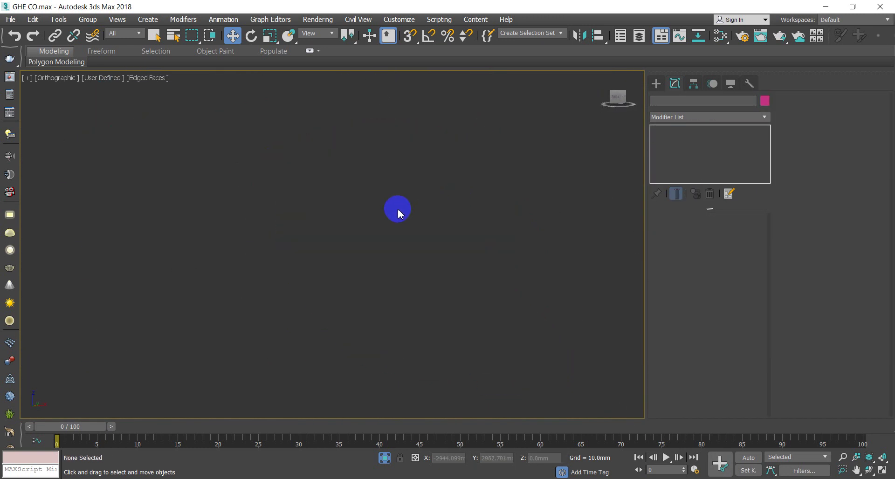
pyautogui.hotkey('ctrl', 'z')
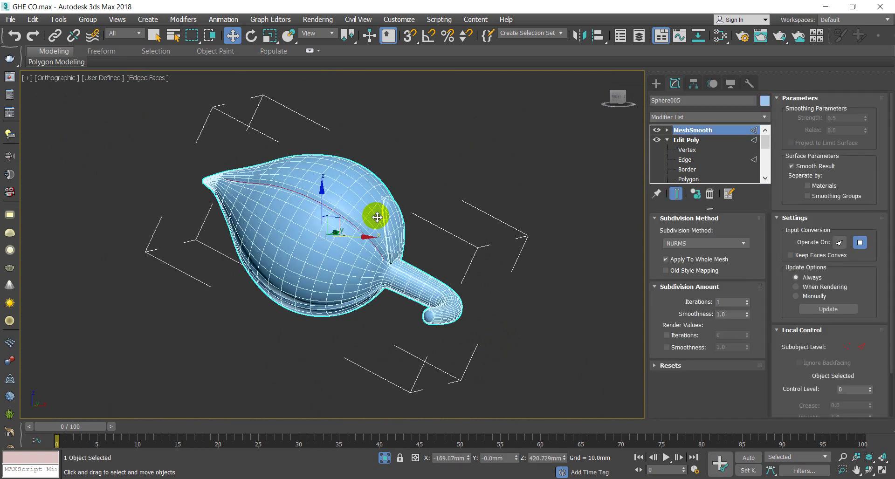
pyautogui.press('F4')
pyautogui.click(467, 183)
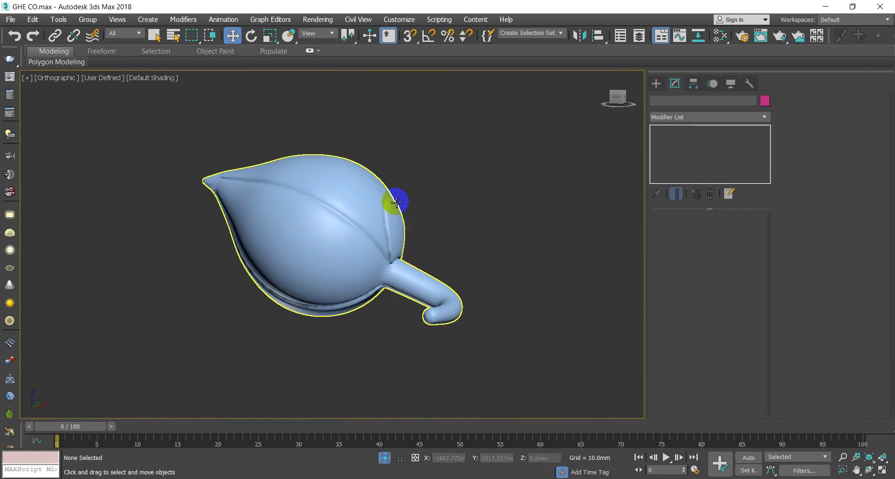
# Examine the grooves and the creasing at the fruit's pointed tip, both without and with mesh edges displayed
pyautogui.scroll(10, 225, 184)
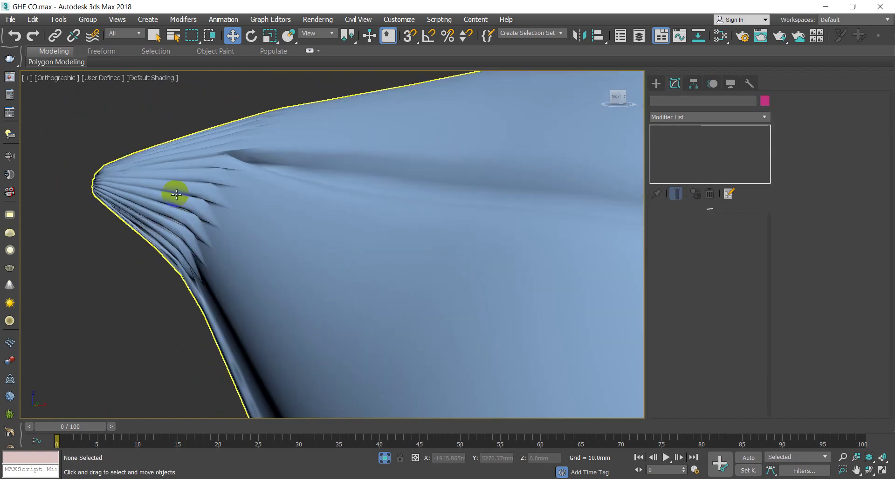
pyautogui.scroll(-3, 187, 175)
pyautogui.keyDown('alt'); pyautogui.moveTo(222, 196); pyautogui.dragTo(238, 220, button='middle'); pyautogui.keyUp('alt')
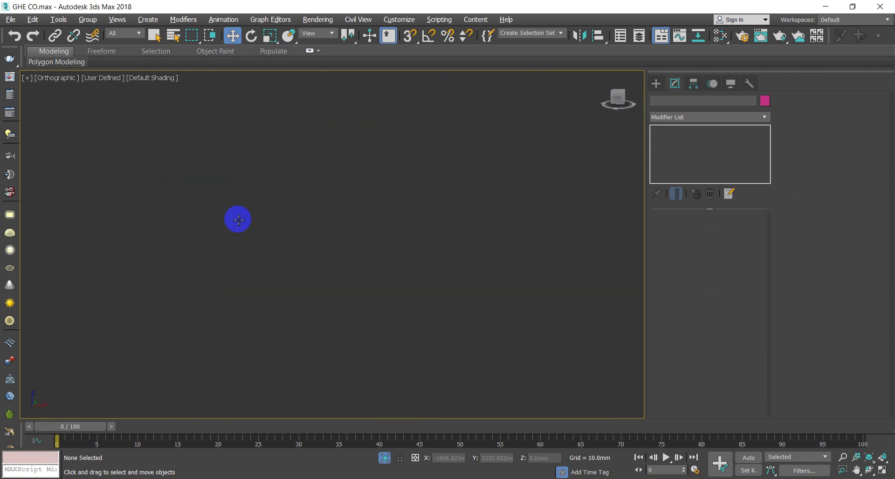
pyautogui.press('z')
pyautogui.scroll(10, 227, 176)
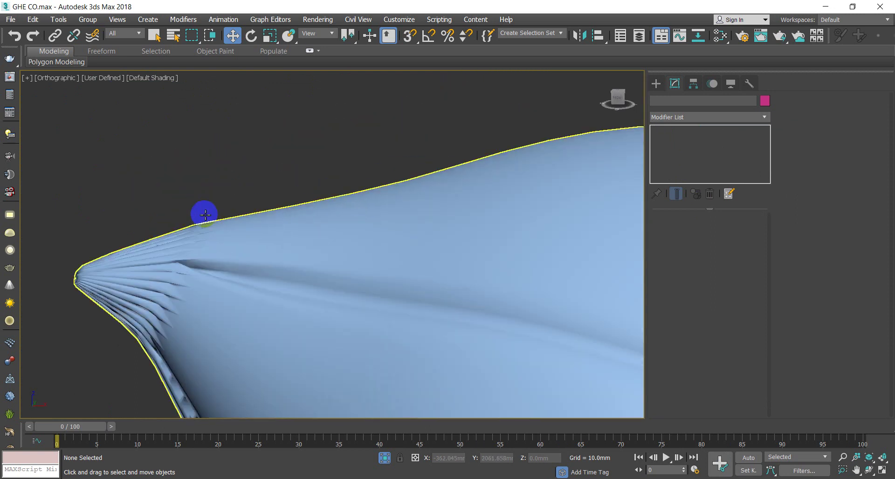
pyautogui.scroll(-3, 162, 255)
pyautogui.moveTo(163, 271); pyautogui.dragTo(170, 253, button='middle')
pyautogui.scroll(-5, 188, 205)
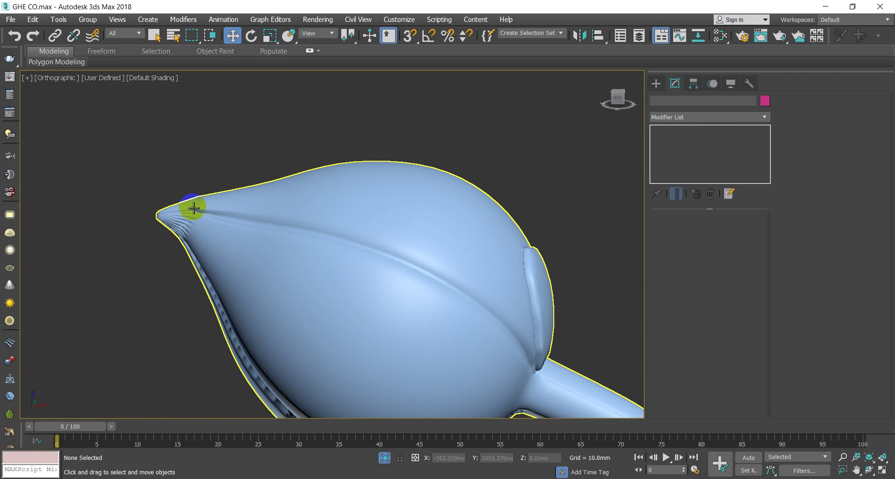
pyautogui.scroll(7, 176, 210)
pyautogui.scroll(-8, 163, 222)
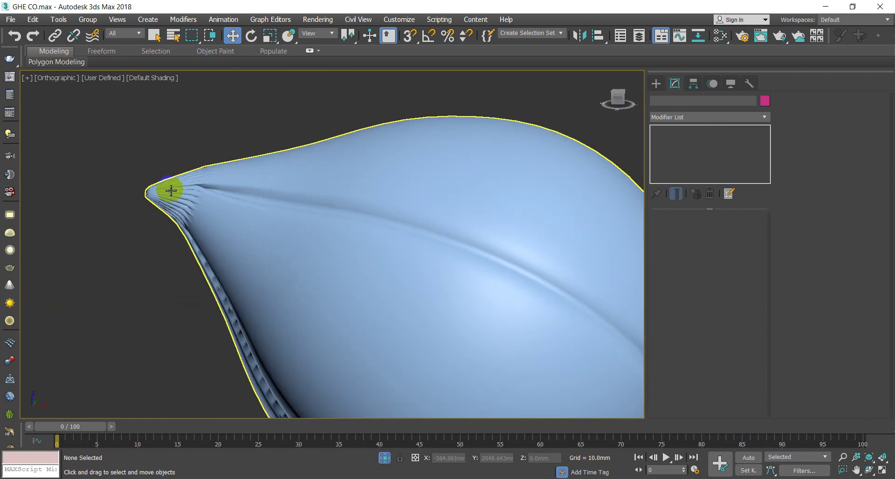
pyautogui.scroll(3, 439, 176)
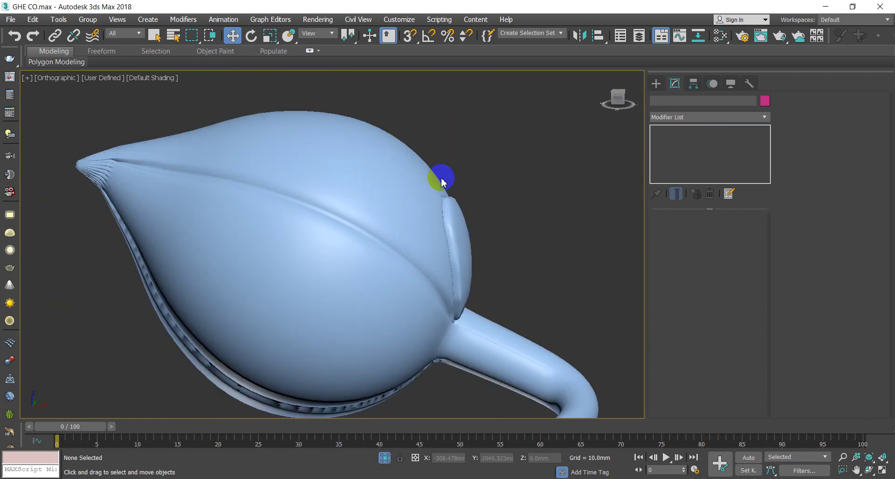
pyautogui.scroll(-5, 449, 182)
pyautogui.press('F4')
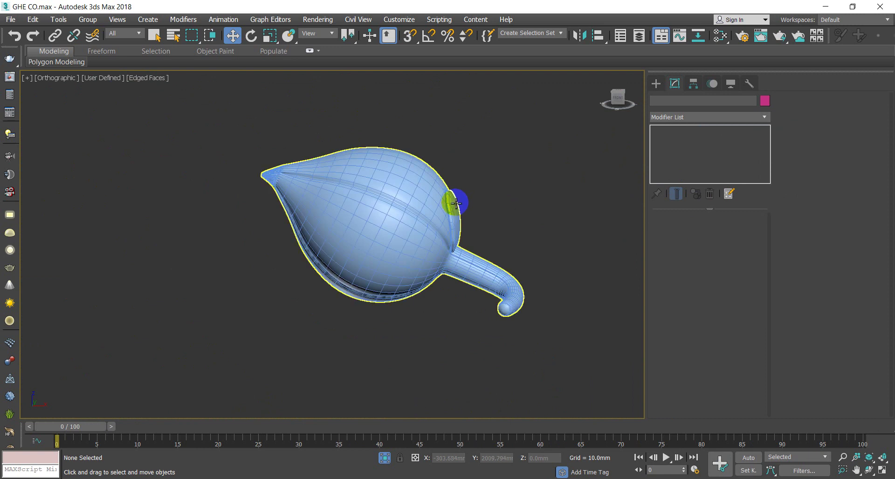
pyautogui.scroll(10, 279, 168)
pyautogui.scroll(-10, 253, 195)
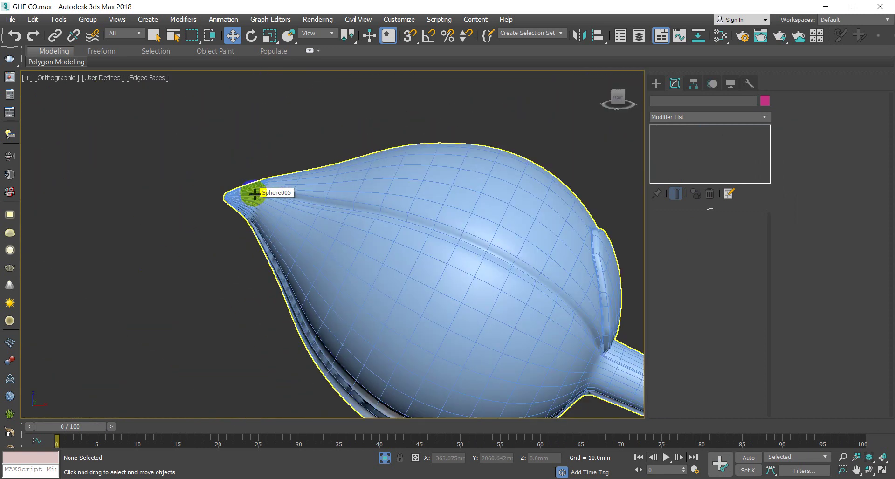
# Unhide all objects and frame the whole chair scene with its reference images
pyautogui.keyDown('alt'); pyautogui.moveTo(341, 213); pyautogui.dragTo(345, 231, button='middle'); pyautogui.keyUp('alt')
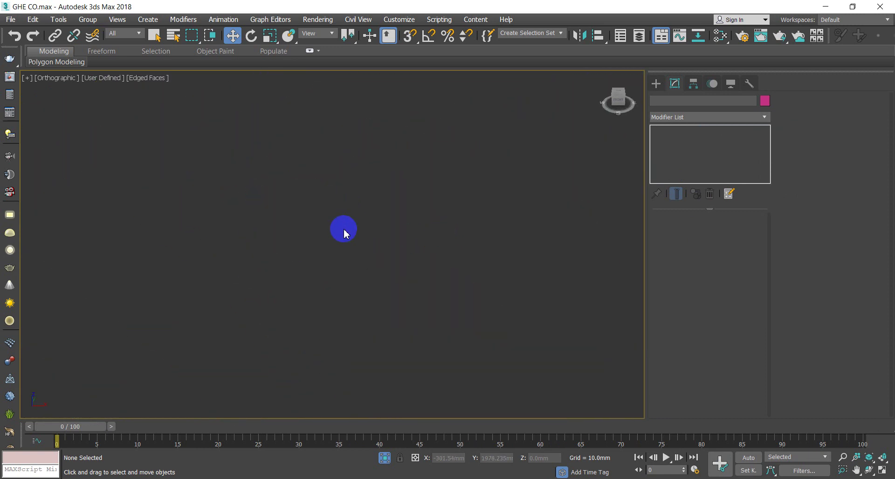
pyautogui.press('t')
pyautogui.press('z')
pyautogui.rightClick(357, 171)
pyautogui.click(403, 124)
pyautogui.press('z')
pyautogui.keyDown('alt'); pyautogui.moveTo(399, 175); pyautogui.dragTo(408, 138, button='middle'); pyautogui.keyUp('alt')
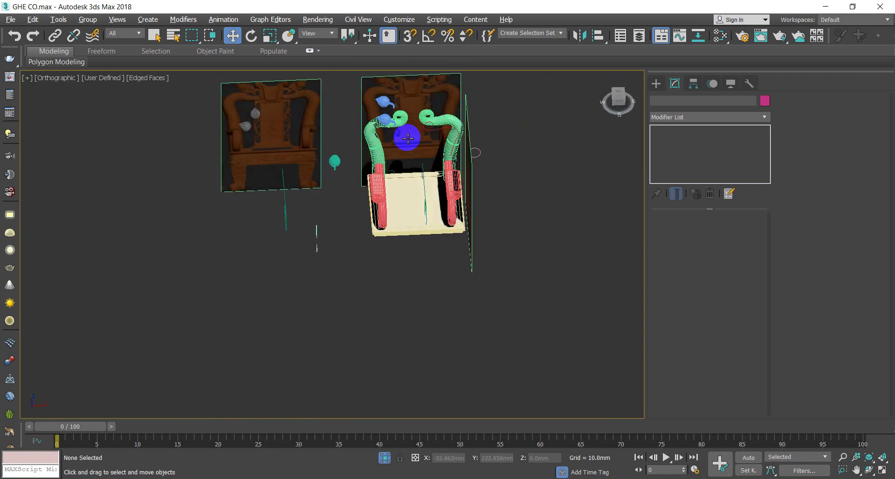
# Examine the carved crest and fruit ornaments on the chair reference image and compare them with the modelled parts
pyautogui.scroll(10, 306, 93)
pyautogui.scroll(-2, 313, 88)
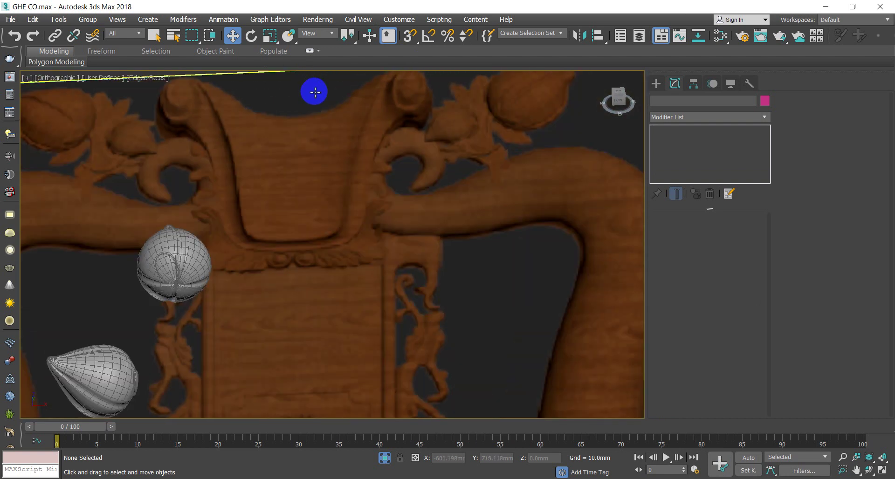
pyautogui.scroll(-4, 345, 215)
pyautogui.scroll(-2, 357, 229)
pyautogui.moveTo(316, 192); pyautogui.dragTo(261, 202, button='middle')
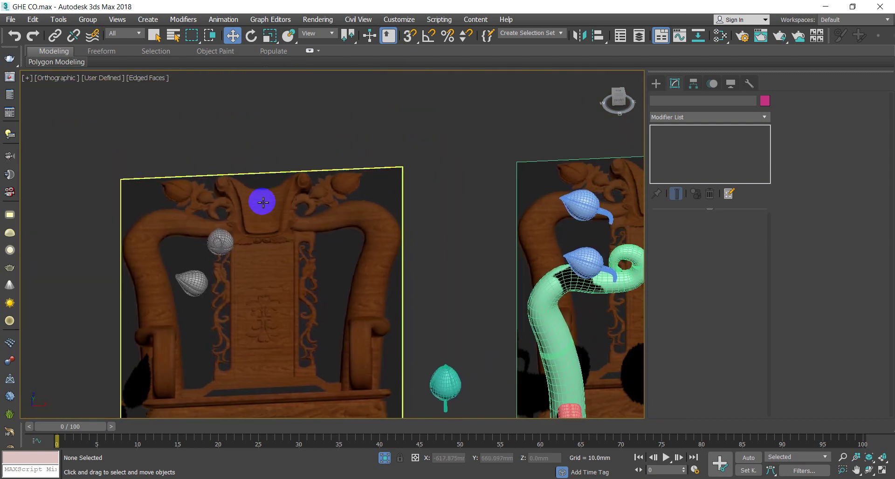
pyautogui.moveTo(244, 262); pyautogui.dragTo(245, 201, button='middle')
pyautogui.scroll(-5, 246, 208)
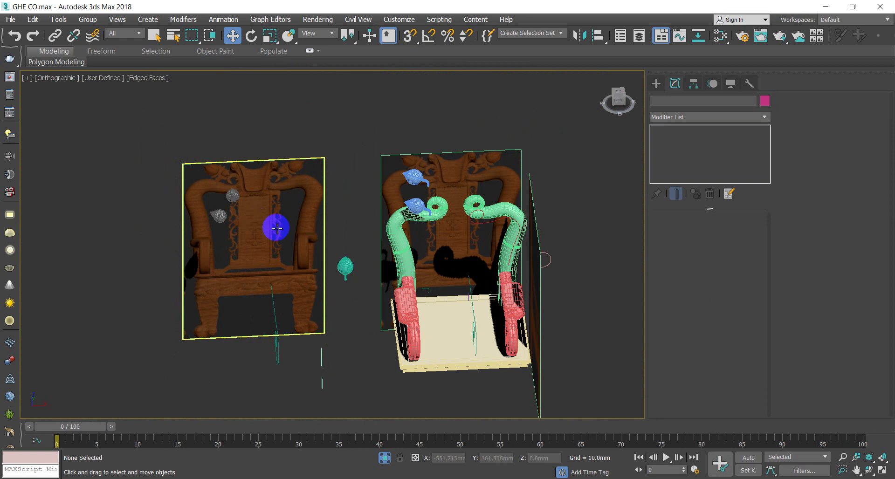
pyautogui.scroll(3, 298, 275)
pyautogui.scroll(-2, 304, 289)
# Isolate the chair reference plane behind the model, switch to the front view and deselect the plane
pyautogui.click(489, 229)
pyautogui.moveTo(489, 229); pyautogui.dragTo(491, 229)
pyautogui.hotkey('alt', 'q')
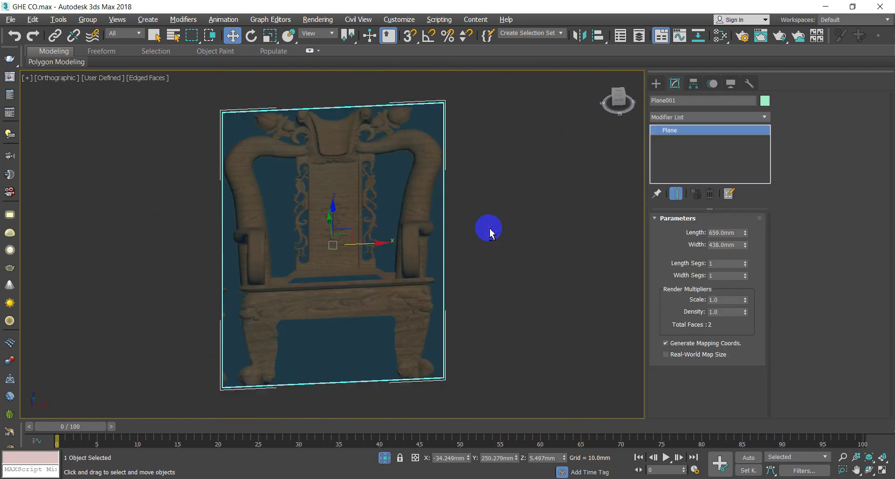
pyautogui.press('l')
pyautogui.press('f')
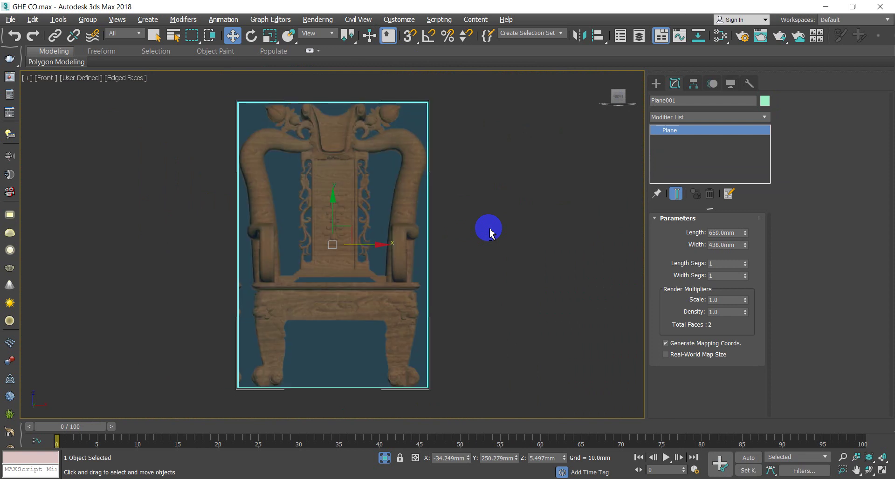
pyautogui.scroll(2, 494, 198)
pyautogui.click(494, 198)
# Draw a small, upright, single-segment plane in the empty space to the right of the chair reference image
pyautogui.moveTo(293, 145); pyautogui.dragTo(317, 235, button='middle')
pyautogui.scroll(6, 334, 167)
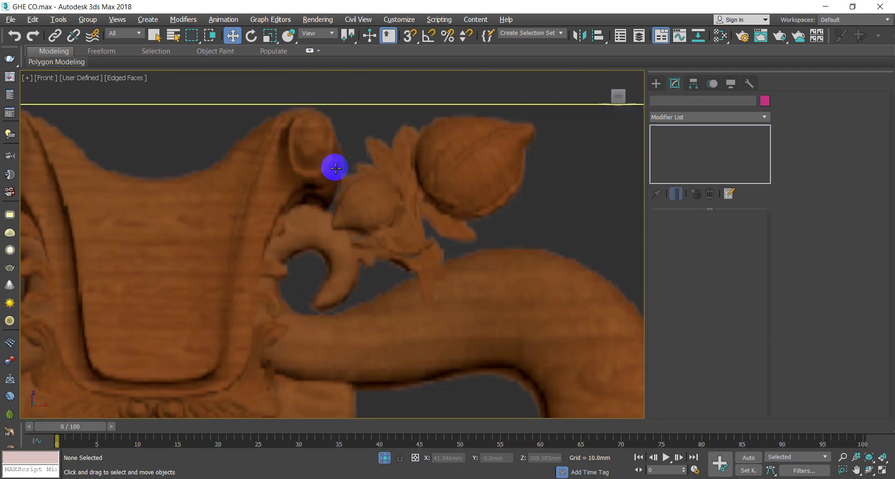
pyautogui.scroll(-3, 353, 199)
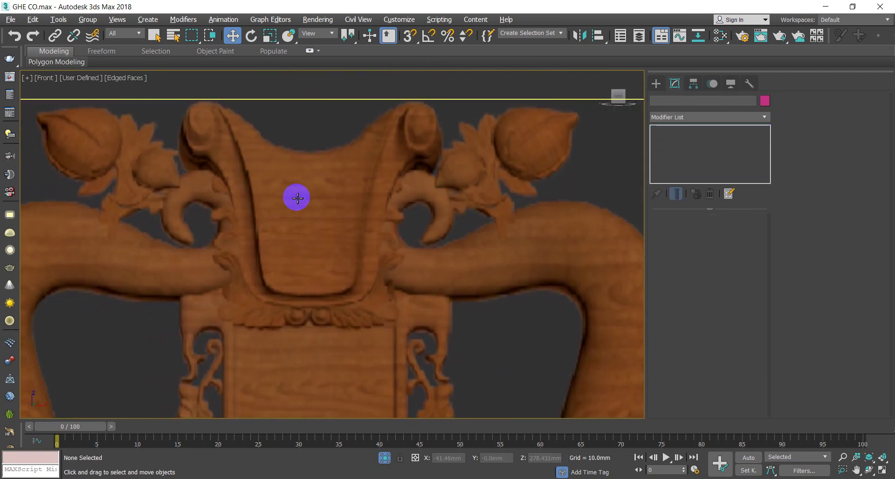
pyautogui.click(655, 83)
pyautogui.click(670, 100)
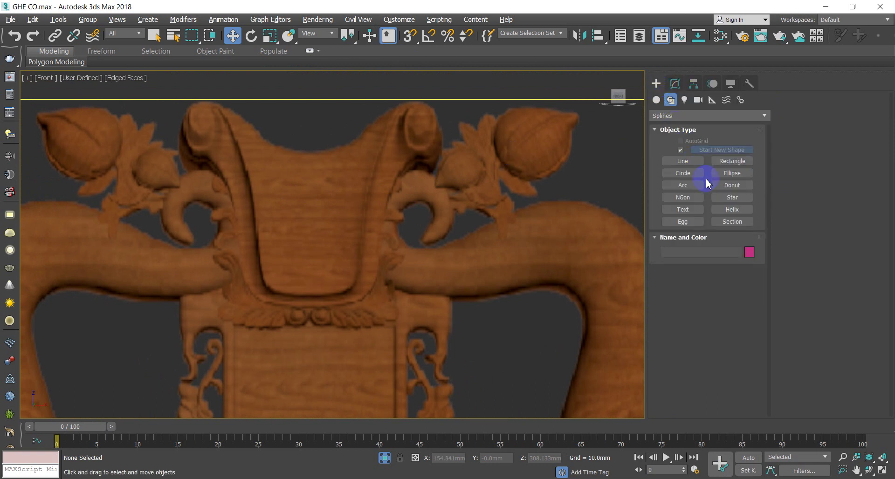
pyautogui.click(656, 100)
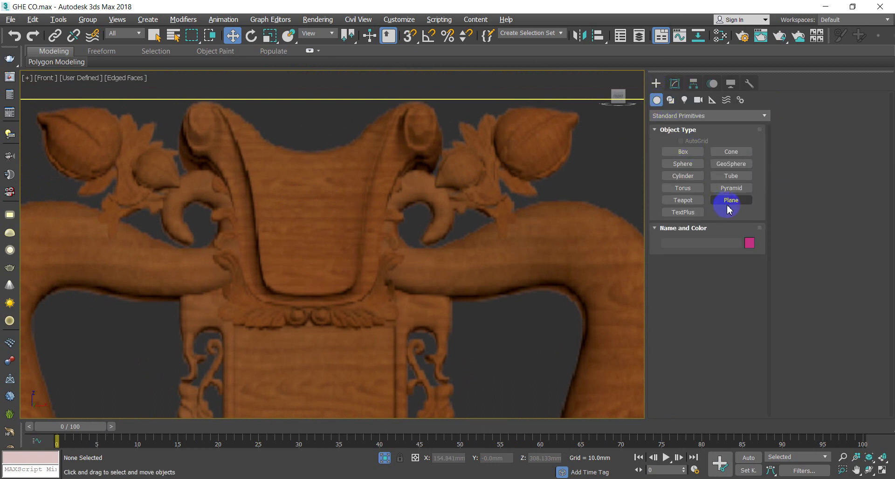
pyautogui.click(728, 202)
pyautogui.moveTo(513, 175); pyautogui.dragTo(491, 197, button='middle')
pyautogui.moveTo(429, 256); pyautogui.dragTo(283, 185, button='middle')
pyautogui.scroll(-3, 379, 253)
pyautogui.moveTo(428, 127); pyautogui.dragTo(455, 169)
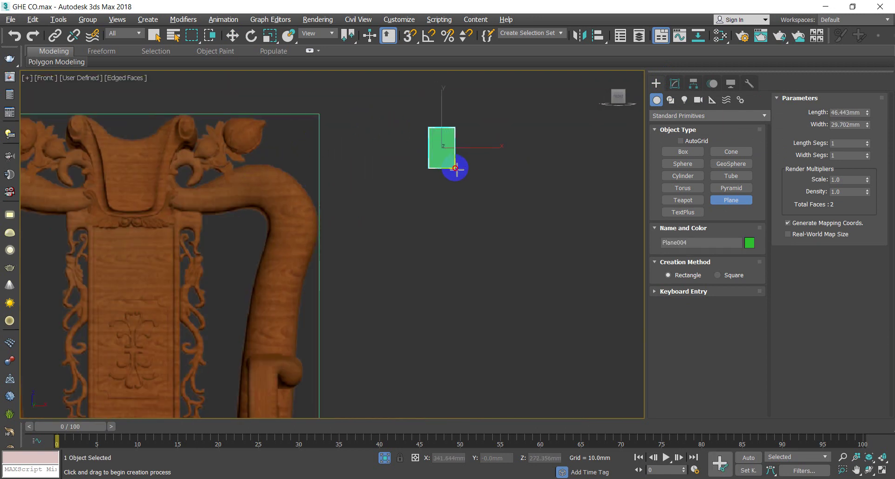
pyautogui.rightClick(458, 146)
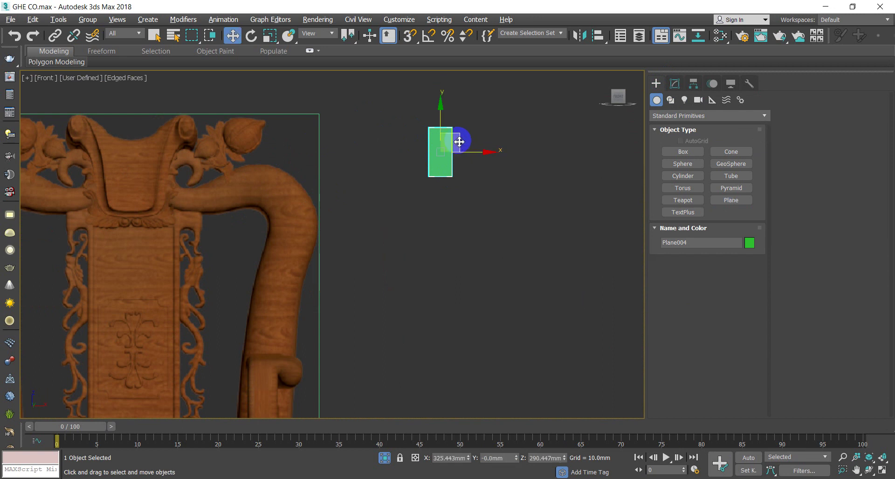
# Convert the new plane to an editable poly and keep it selected
pyautogui.rightClick(457, 180)
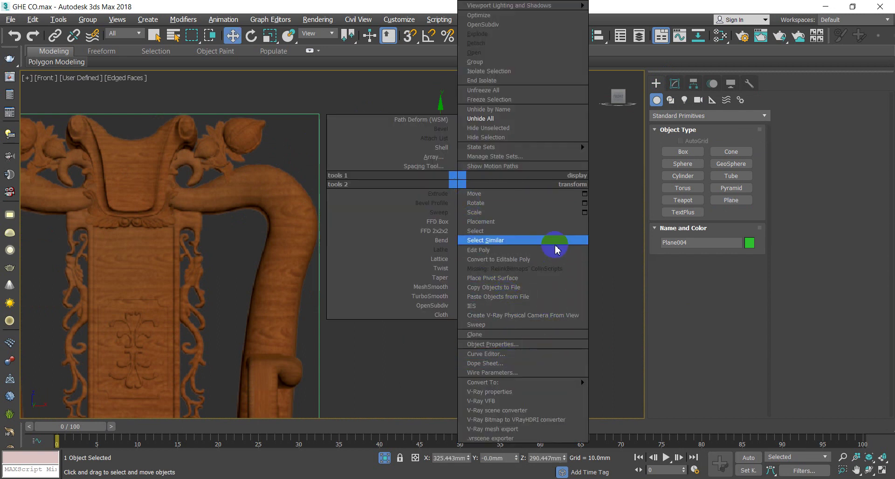
pyautogui.click(517, 259)
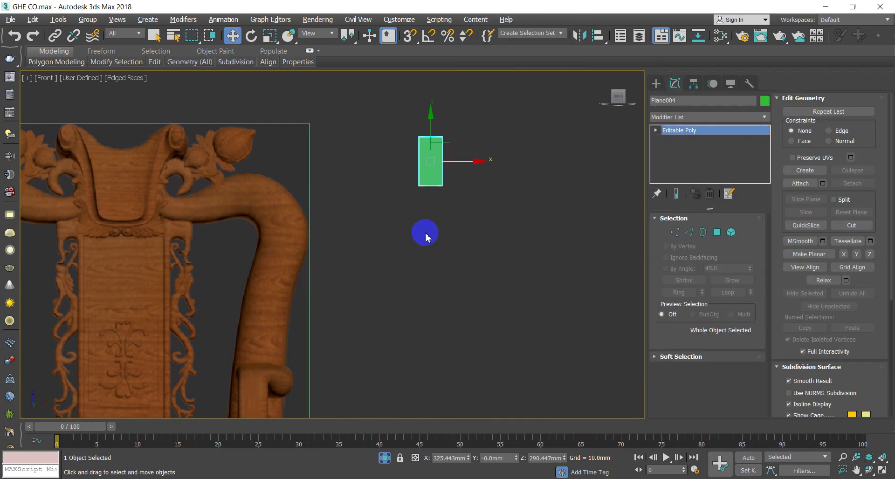
pyautogui.press('F4')
pyautogui.press('F4')
pyautogui.scroll(5, 452, 117)
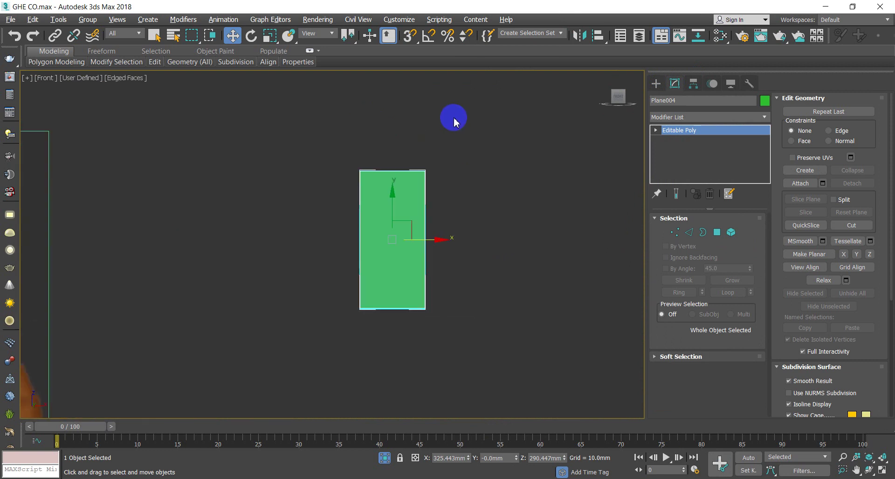
pyautogui.moveTo(477, 159); pyautogui.dragTo(451, 120, button='middle')
pyautogui.click(461, 150)
pyautogui.click(379, 154)
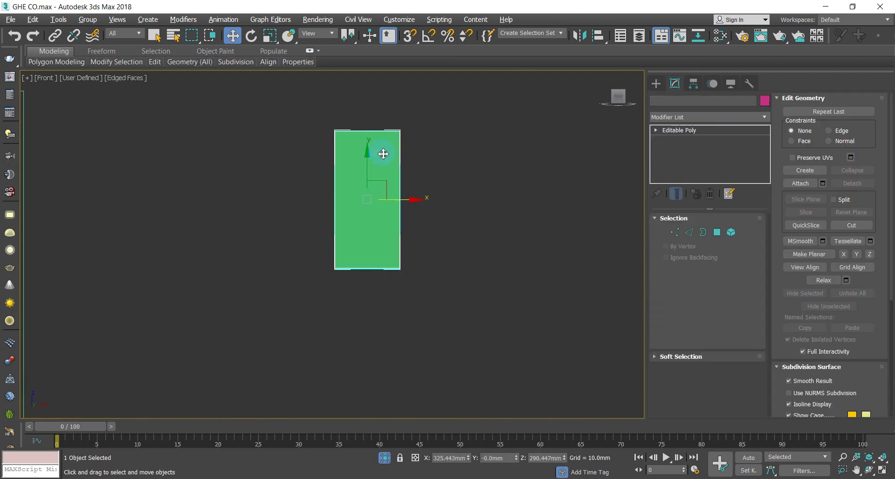
# Taper the plane by scaling its two top vertices closer together horizontally, using the View coordinate system
pyautogui.press('1')
pyautogui.moveTo(285, 98); pyautogui.dragTo(372, 143)
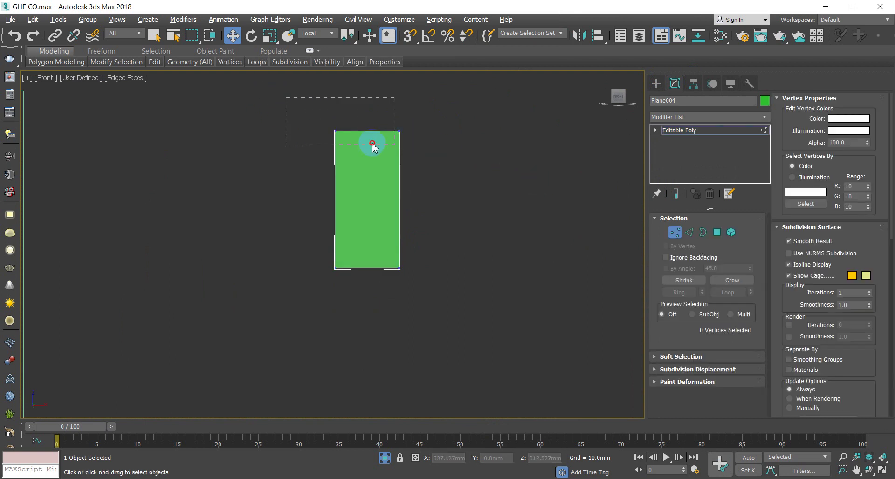
pyautogui.click(309, 34)
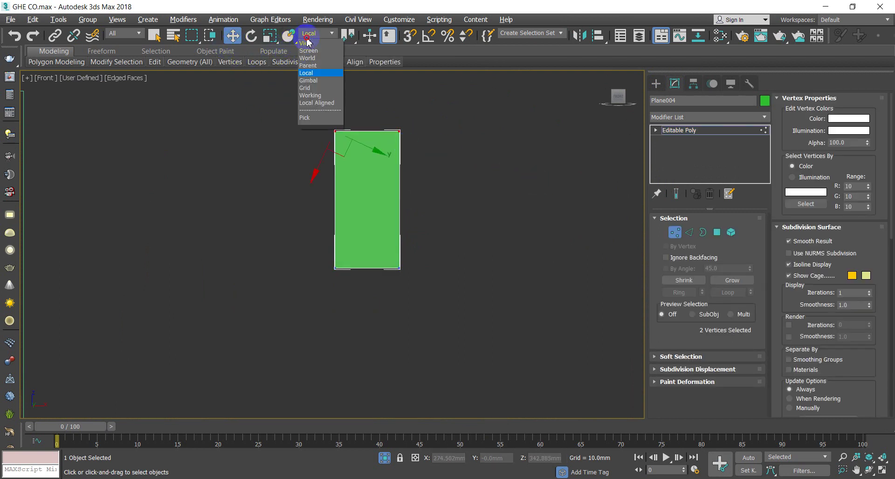
pyautogui.click(307, 43)
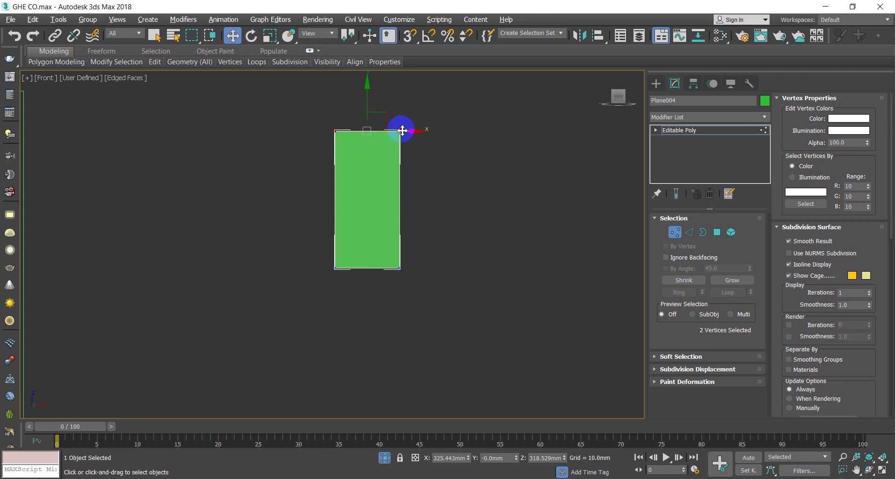
pyautogui.press('r')
pyautogui.moveTo(417, 133); pyautogui.dragTo(364, 175)
pyautogui.moveTo(315, 228); pyautogui.dragTo(410, 279)
pyautogui.scroll(5, 386, 134)
pyautogui.moveTo(306, 123); pyautogui.dragTo(265, 102)
pyautogui.moveTo(386, 134); pyautogui.dragTo(345, 126)
pyautogui.click(650, 267)
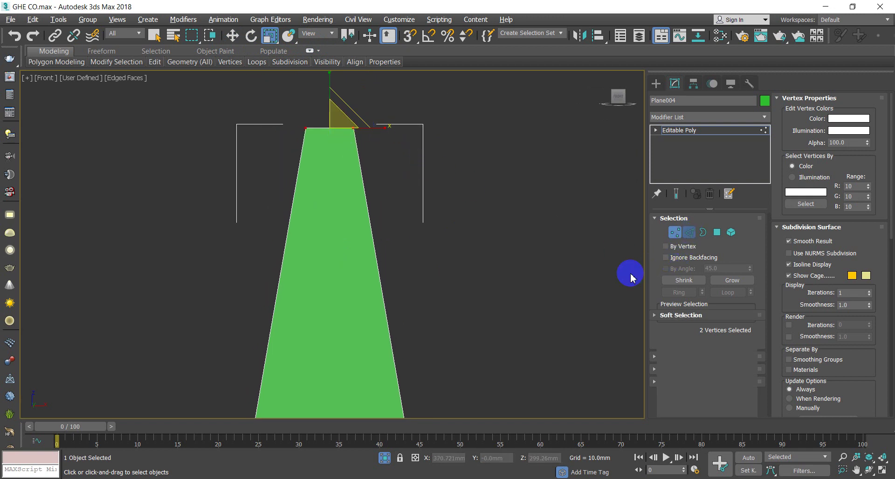
# Connect the plane's two slanted side edges with 1 segment and scale the new cross edge wider than the base
pyautogui.click(688, 232)
pyautogui.scroll(-3, 548, 239)
pyautogui.rightClick(297, 235)
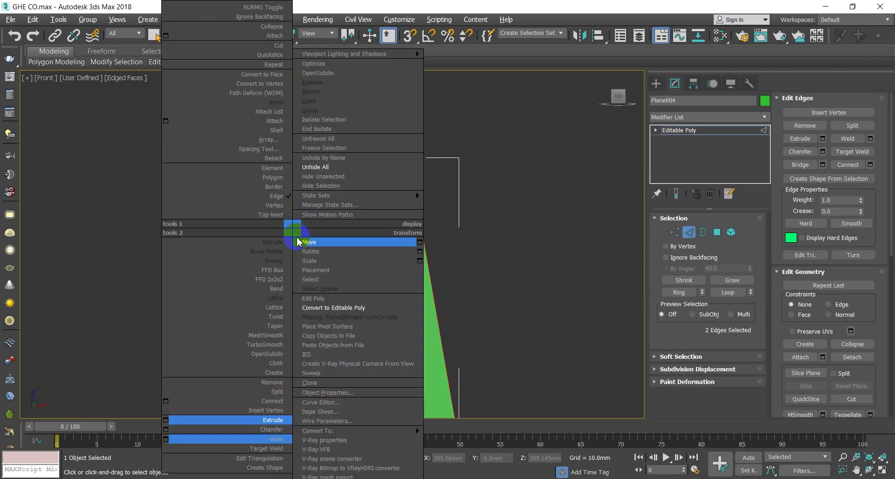
pyautogui.click(165, 420)
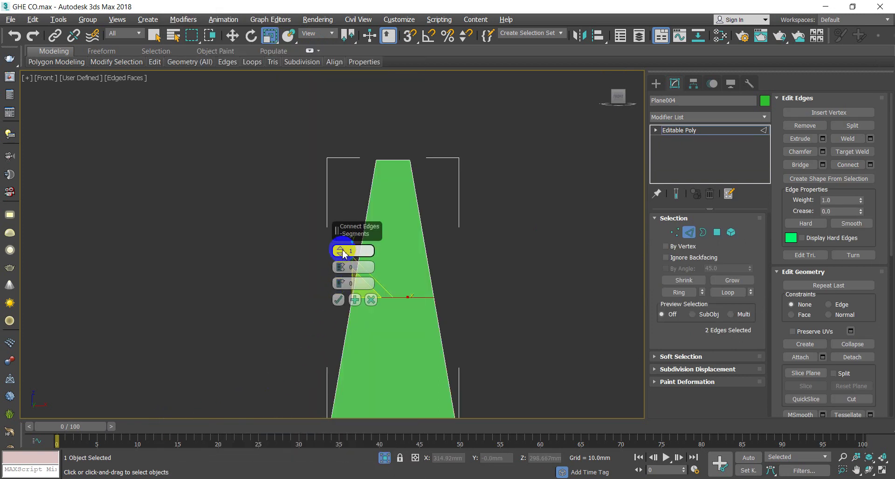
pyautogui.click(338, 300)
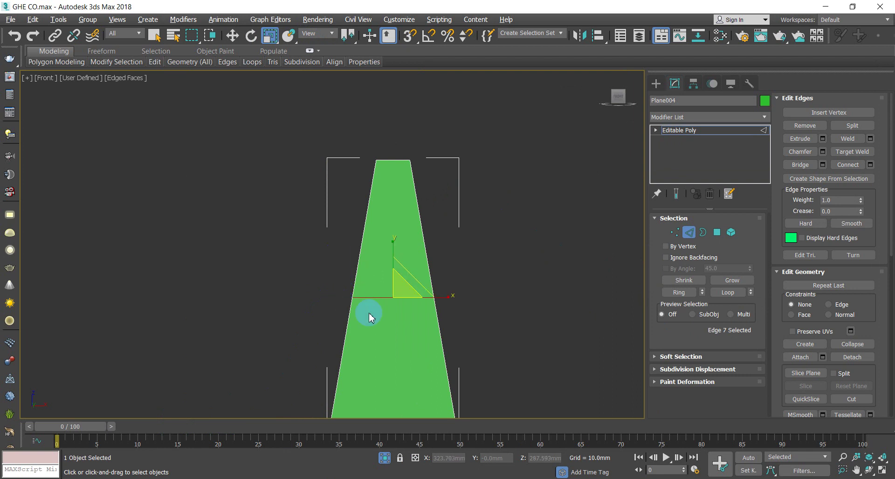
pyautogui.moveTo(445, 298); pyautogui.dragTo(477, 299)
pyautogui.moveTo(431, 296); pyautogui.dragTo(391, 213, button='middle')
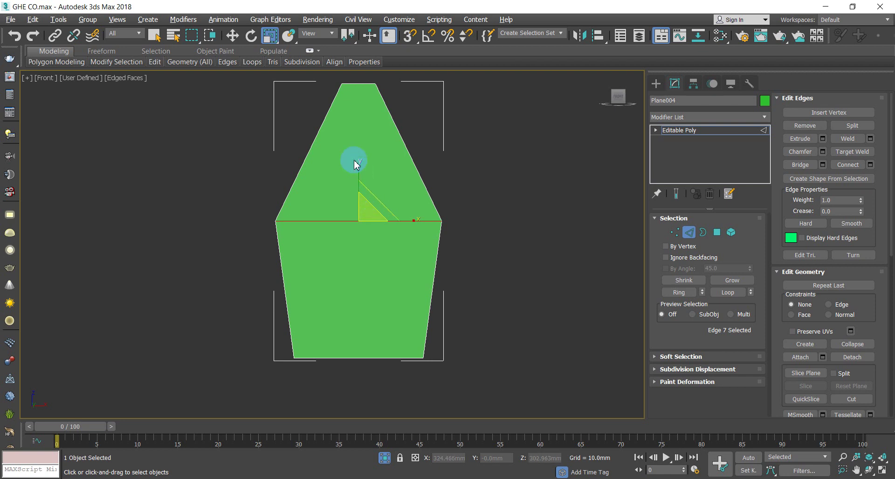
# Chamfer the middle cross edge by 15.988 mm with 3 segments to round the shape's sides
pyautogui.rightClick(341, 229)
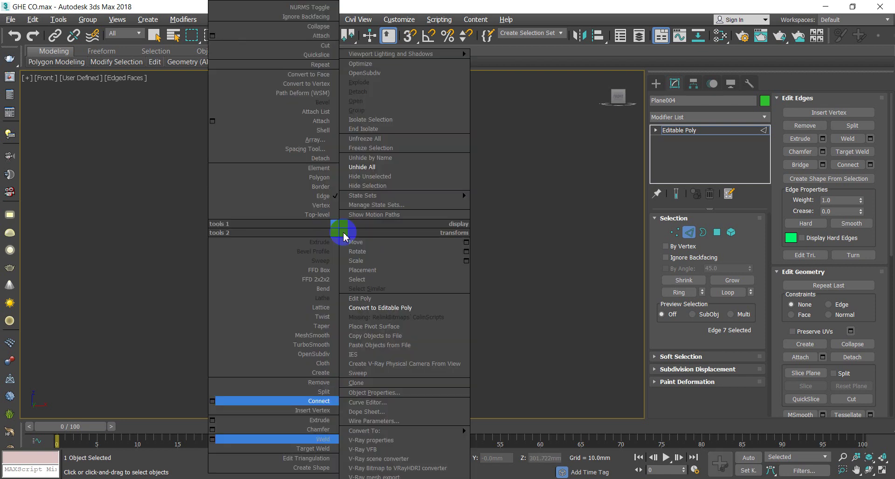
pyautogui.click(213, 429)
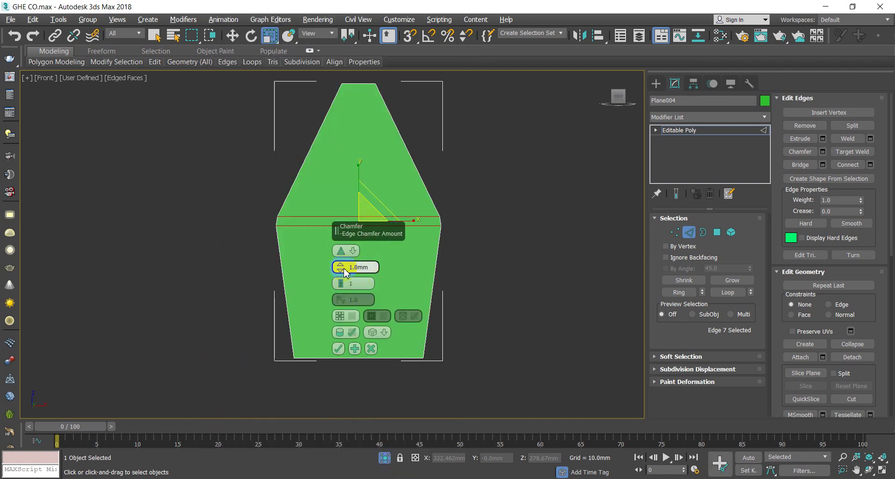
pyautogui.moveTo(354, 266); pyautogui.dragTo(356, 186)
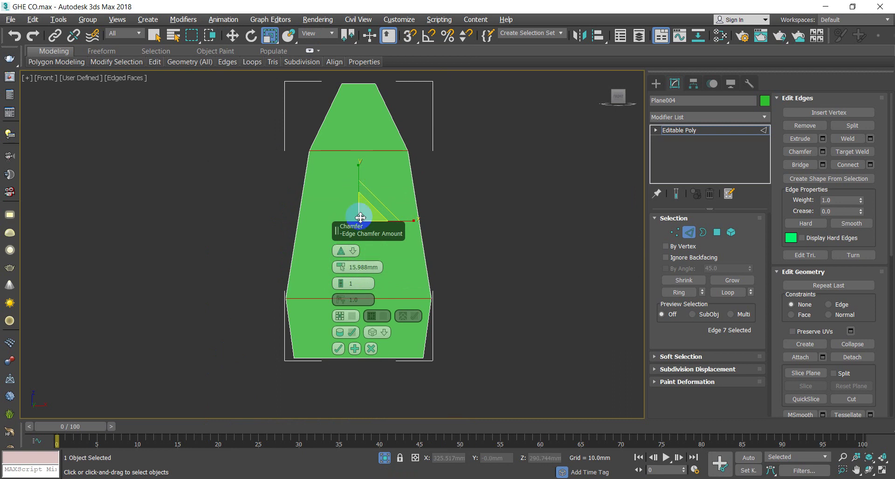
pyautogui.click(340, 280)
pyautogui.click(340, 280)
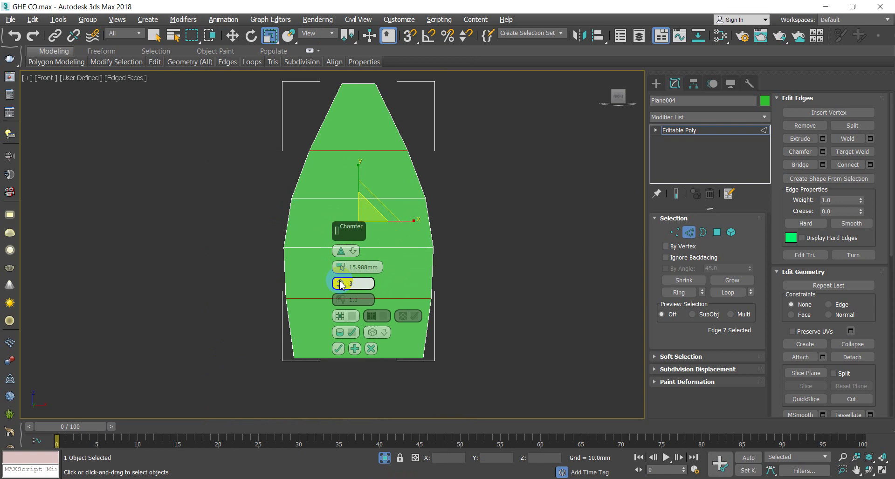
pyautogui.click(338, 348)
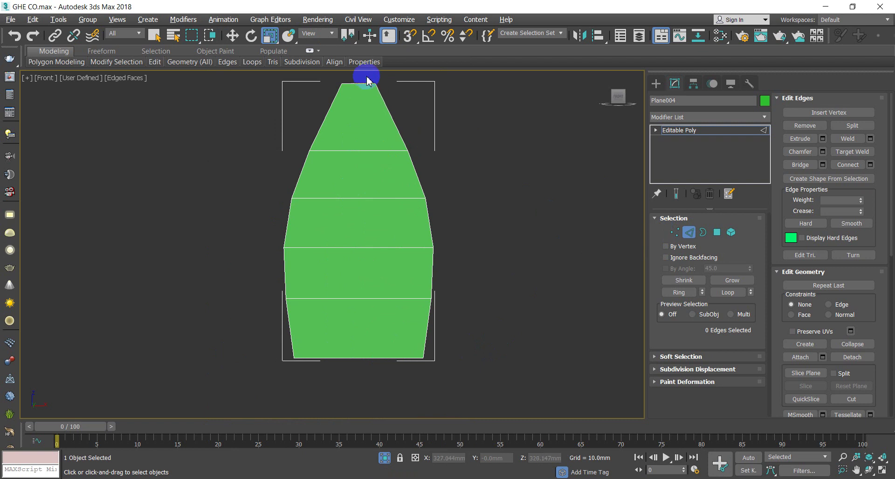
# Connect all six horizontal edges with 1 segment to add a vertical centre line through the leaf shape
pyautogui.doubleClick(353, 358)
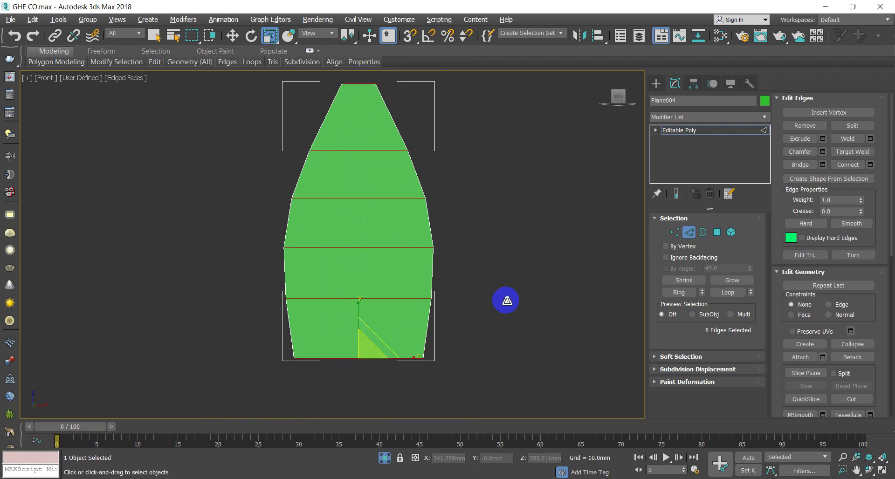
pyautogui.rightClick(373, 227)
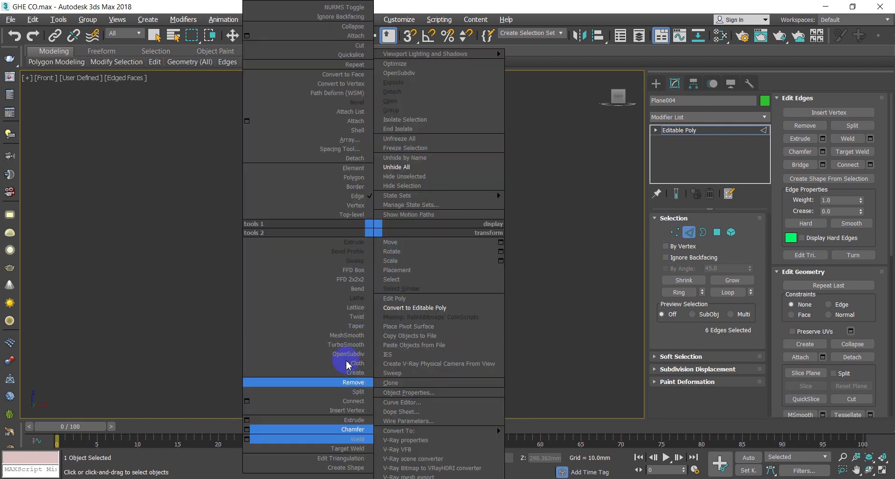
pyautogui.click(250, 401)
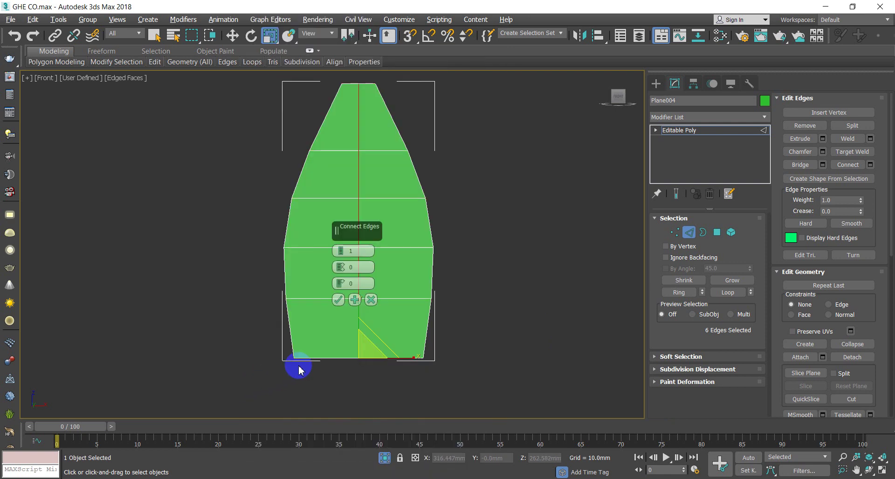
pyautogui.click(338, 299)
# Move the centre-line edges about 3 mm along positive Y to fold the leaf into a V-shaped valley
pyautogui.keyDown('alt'); pyautogui.moveTo(344, 303); pyautogui.dragTo(388, 222, button='middle'); pyautogui.keyUp('alt')
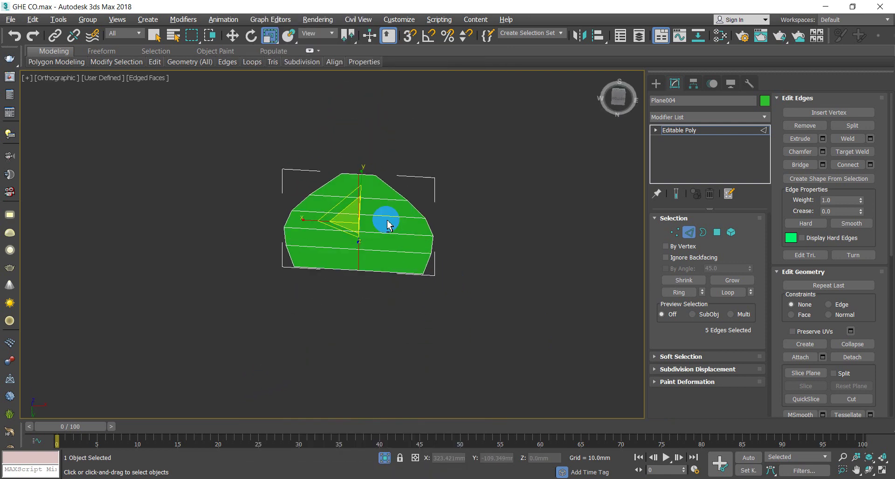
pyautogui.click(232, 35)
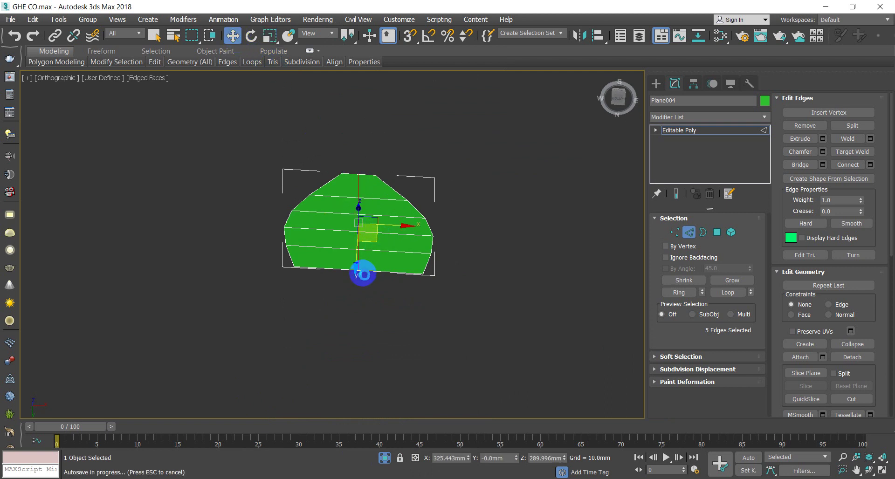
pyautogui.moveTo(357, 269); pyautogui.dragTo(358, 282)
pyautogui.keyDown('alt'); pyautogui.moveTo(358, 282); pyautogui.dragTo(339, 307, button='middle'); pyautogui.keyUp('alt')
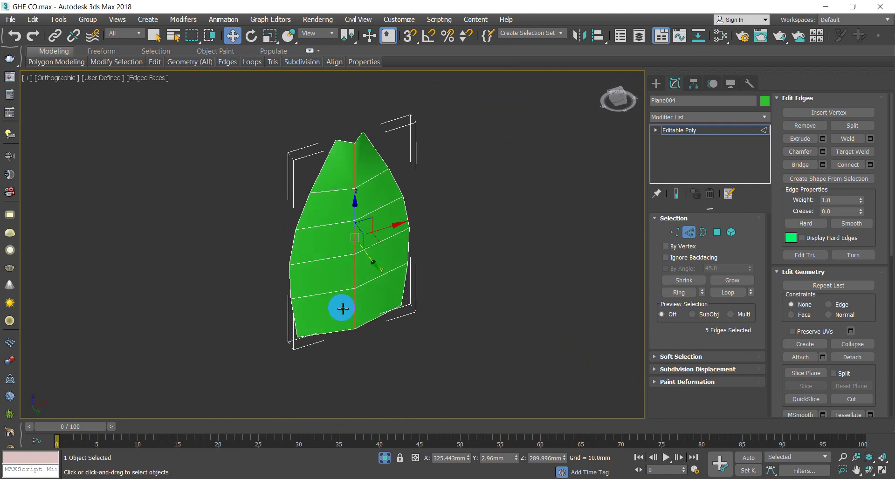
# Deepen the valley by moving the two middle centre-line vertices, and then the four inner ones, further along positive Y
pyautogui.click(674, 233)
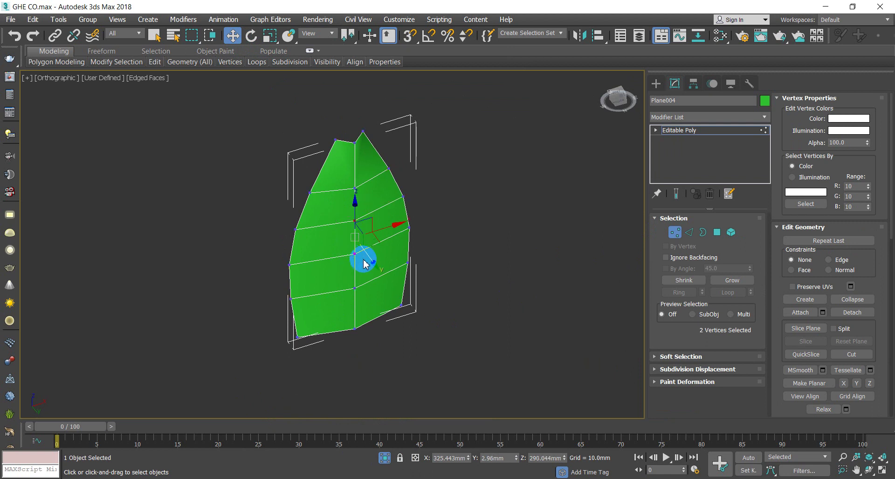
pyautogui.keyDown('alt'); pyautogui.moveTo(367, 262); pyautogui.dragTo(365, 235, button='middle'); pyautogui.keyUp('alt')
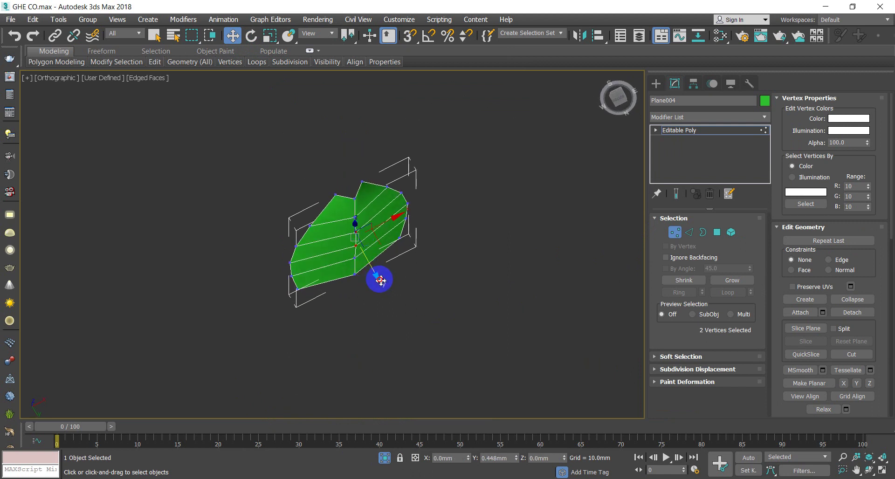
pyautogui.moveTo(385, 286); pyautogui.dragTo(383, 282)
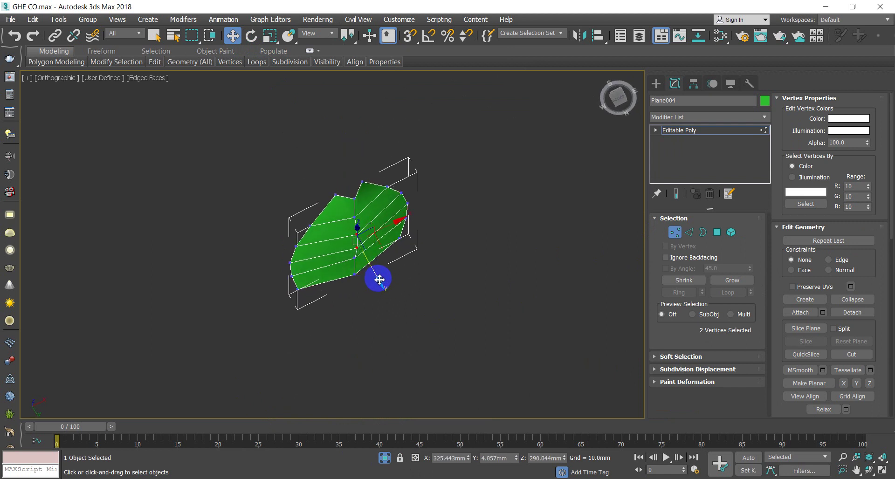
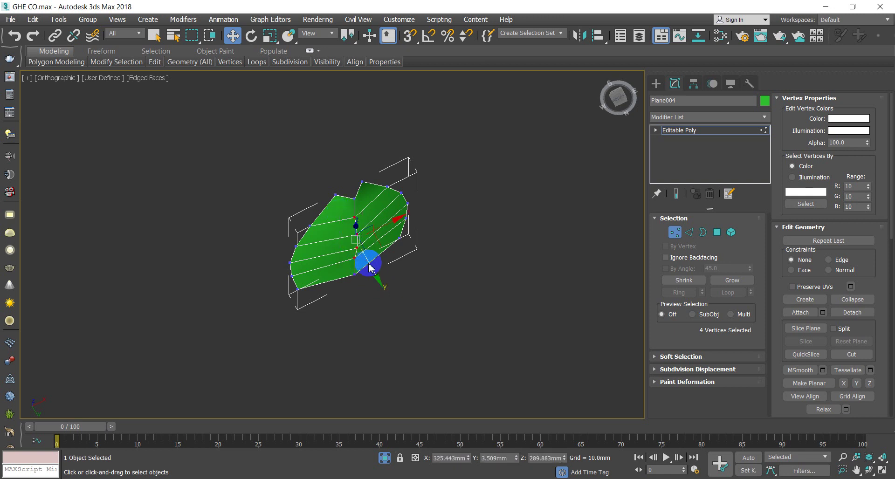
pyautogui.moveTo(377, 282); pyautogui.dragTo(380, 282)
# Curve the leaf lengthwise by moving the six vertices of its two middle rows along positive Y and the three top vertices along negative Y
pyautogui.keyDown('alt'); pyautogui.moveTo(381, 283); pyautogui.dragTo(330, 329, button='middle'); pyautogui.keyUp('alt')
pyautogui.moveTo(402, 290); pyautogui.dragTo(401, 290)
pyautogui.moveTo(380, 256); pyautogui.dragTo(385, 256)
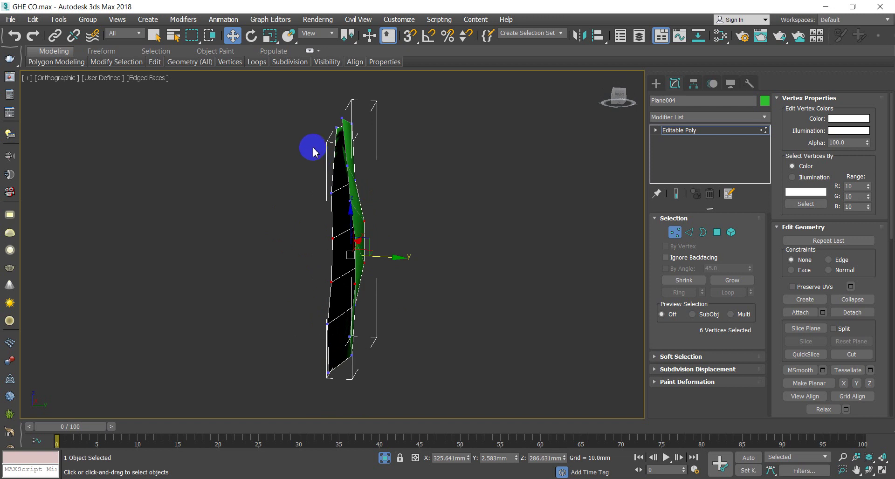
pyautogui.moveTo(365, 144); pyautogui.dragTo(320, 105)
pyautogui.moveTo(390, 132); pyautogui.dragTo(377, 166)
pyautogui.keyDown('alt'); pyautogui.moveTo(377, 166); pyautogui.dragTo(397, 146, button='middle'); pyautogui.keyUp('alt')
# Raise the top centre vertex about 4 mm to form the leaf's pointed tip
pyautogui.moveTo(329, 113); pyautogui.dragTo(331, 169, button='middle')
pyautogui.scroll(4, 332, 169)
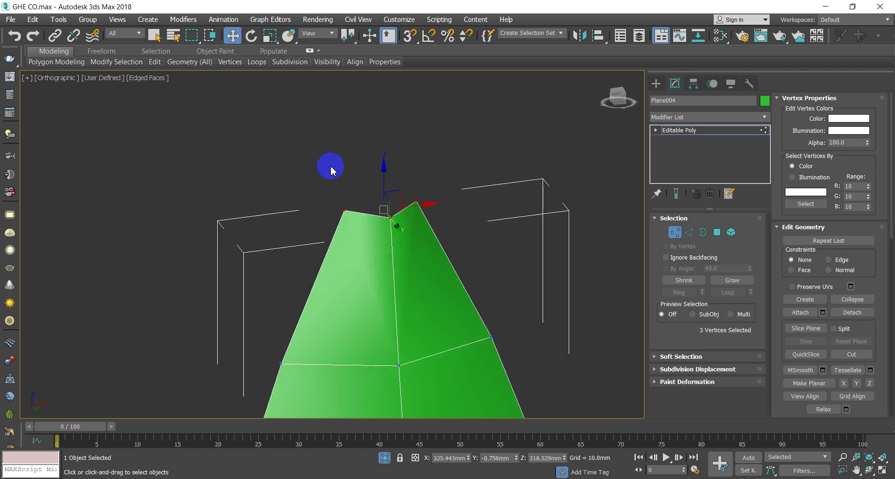
pyautogui.moveTo(424, 262); pyautogui.dragTo(414, 150)
pyautogui.scroll(-3, 414, 151)
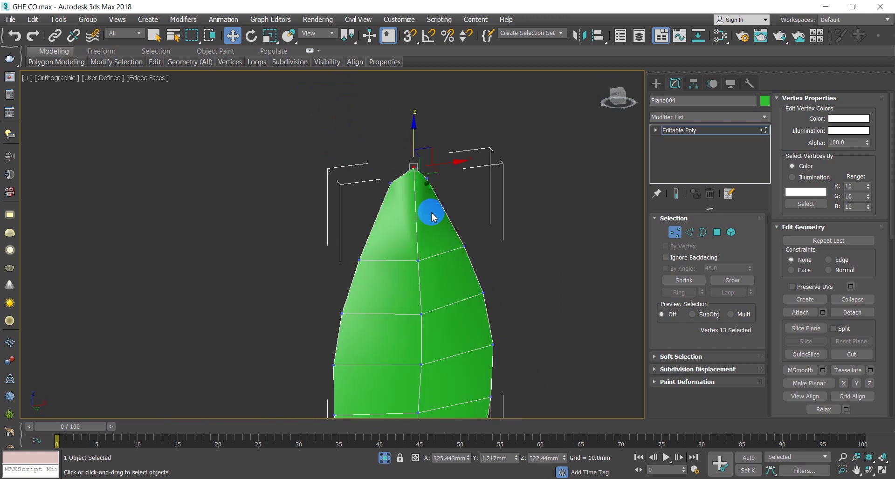
pyautogui.keyDown('alt'); pyautogui.moveTo(429, 211); pyautogui.dragTo(438, 178, button='middle'); pyautogui.keyUp('alt')
# Scale the two bottom corner vertices of the leaf inward along X to narrow its base
pyautogui.keyDown('alt'); pyautogui.moveTo(453, 272); pyautogui.dragTo(481, 260, button='middle'); pyautogui.keyUp('alt')
pyautogui.click(469, 296)
pyautogui.keyDown('ctrl'); pyautogui.click(340, 321); pyautogui.keyUp('ctrl')
pyautogui.moveTo(264, 59)
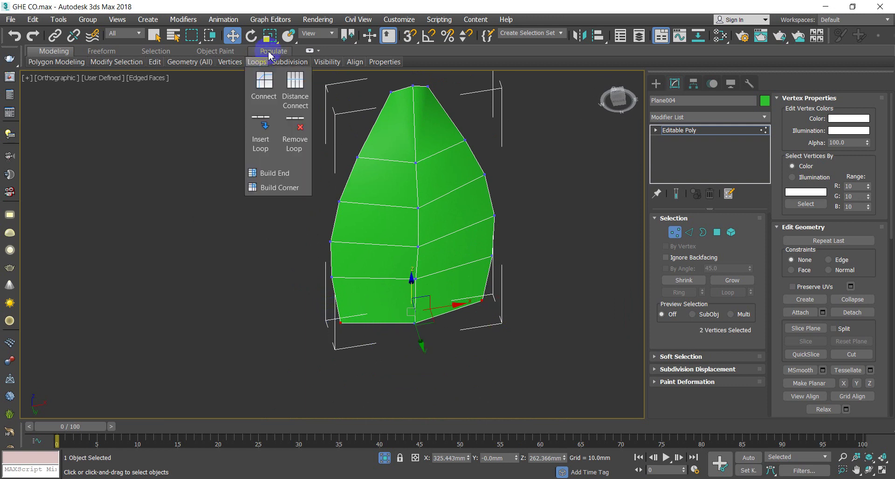
pyautogui.click(274, 40)
pyautogui.moveTo(461, 303); pyautogui.dragTo(448, 309)
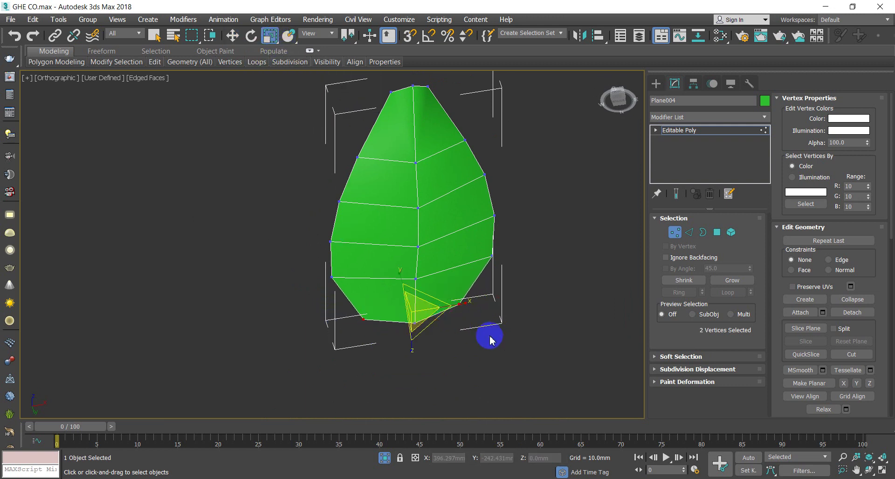
# Scale the outer vertices of the two lowest rows inward together to taper the leaf's lower part, and leave vertex editing
pyautogui.keyDown('ctrl'); pyautogui.moveTo(454, 249); pyautogui.dragTo(454, 250); pyautogui.keyUp('ctrl')
pyautogui.keyDown('ctrl'); pyautogui.moveTo(307, 267); pyautogui.dragTo(305, 266); pyautogui.keyUp('ctrl')
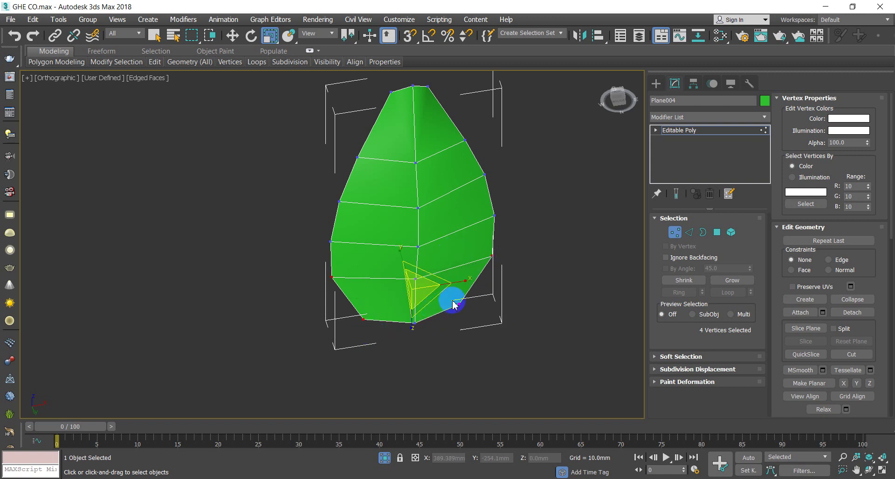
pyautogui.moveTo(456, 284); pyautogui.dragTo(453, 287)
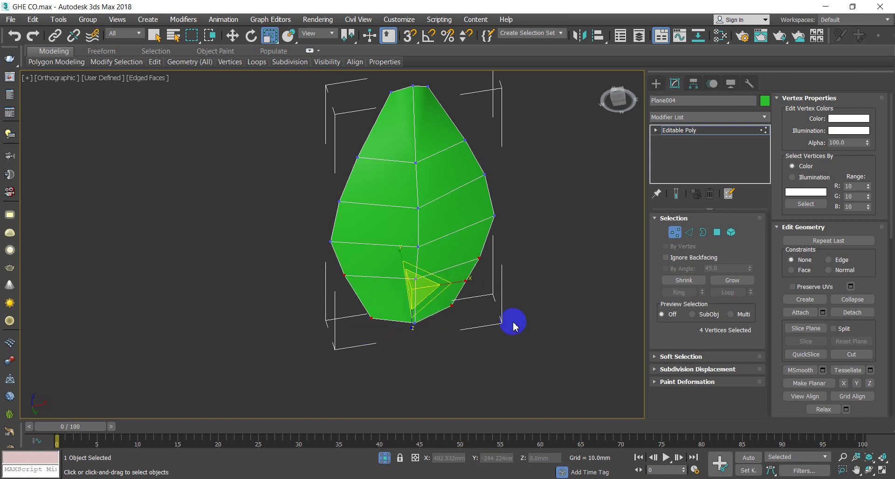
pyautogui.click(676, 231)
# Apply a MeshSmooth modifier with 1 iteration to the leaf and check the smoothed shape from an angle
pyautogui.click(571, 301)
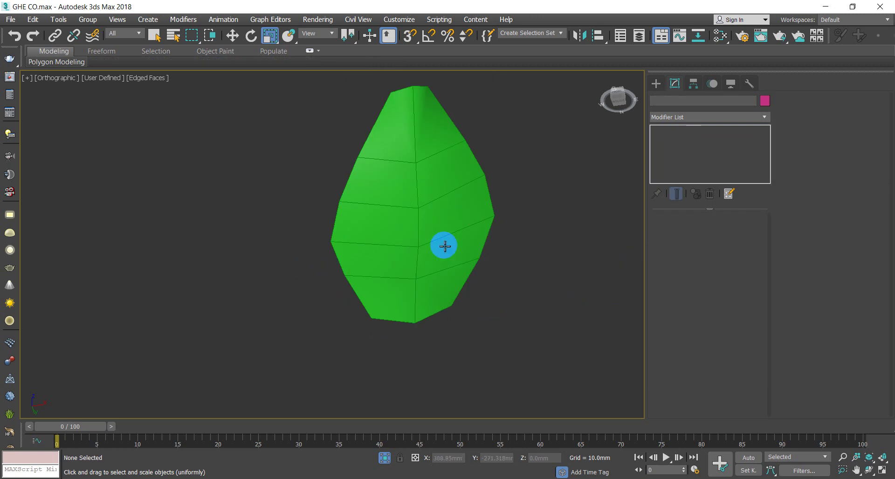
pyautogui.click(429, 229)
pyautogui.rightClick(429, 232)
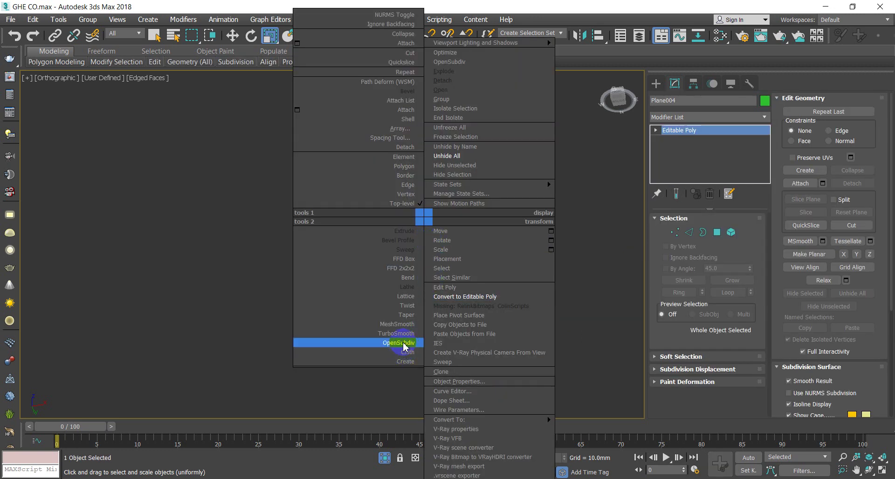
pyautogui.click(398, 325)
pyautogui.keyDown('alt'); pyautogui.moveTo(419, 319); pyautogui.dragTo(395, 294, button='middle'); pyautogui.keyUp('alt')
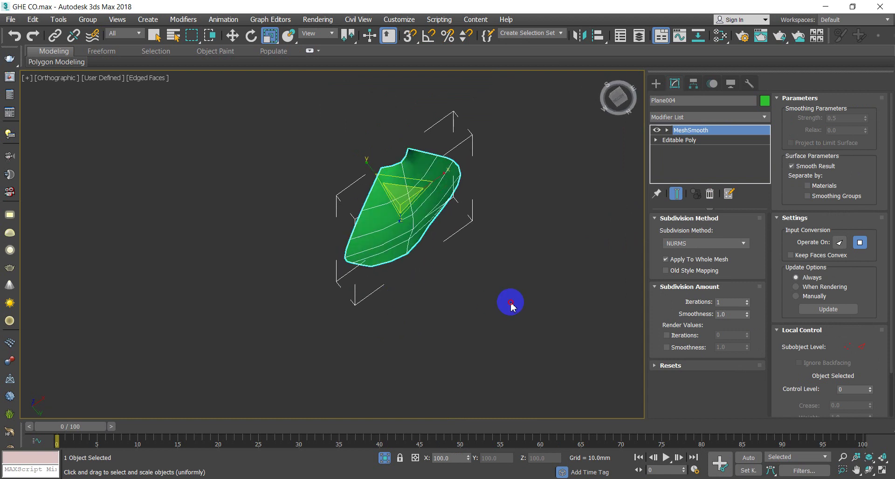
pyautogui.click(510, 303)
pyautogui.click(405, 187)
# Extrude the leaf's open border slightly backward along Y to form a thin rim, and leave border editing
pyautogui.click(656, 140)
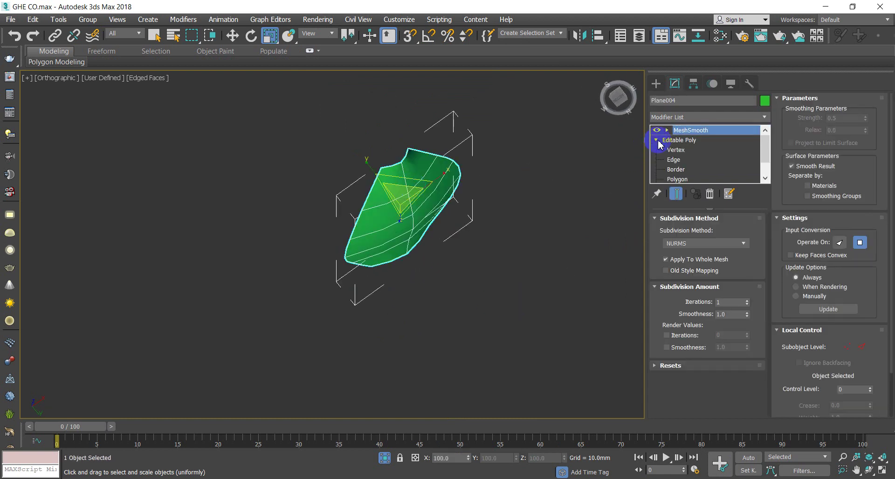
pyautogui.click(676, 170)
pyautogui.keyDown('alt'); pyautogui.moveTo(497, 234); pyautogui.dragTo(513, 258, button='middle'); pyautogui.keyUp('alt')
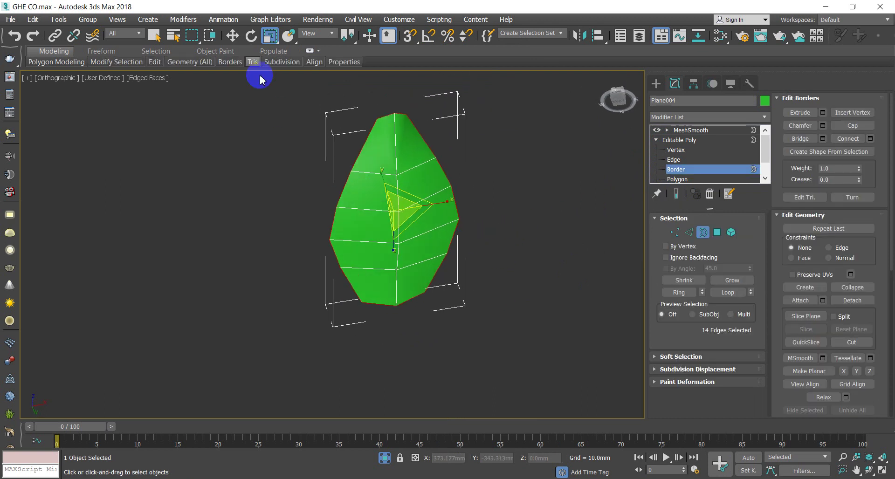
pyautogui.keyDown('alt'); pyautogui.moveTo(389, 175); pyautogui.dragTo(414, 210, button='middle'); pyautogui.keyUp('alt')
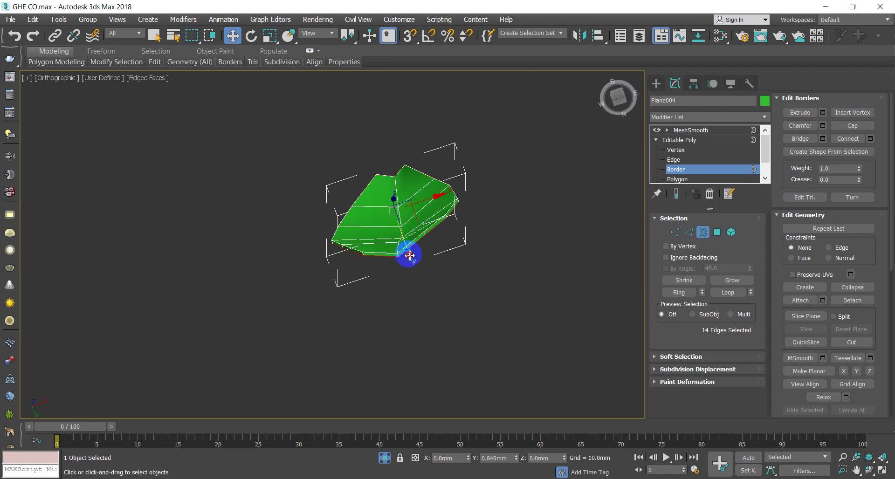
pyautogui.keyDown('alt'); pyautogui.moveTo(409, 255); pyautogui.dragTo(384, 287, button='middle'); pyautogui.keyUp('alt')
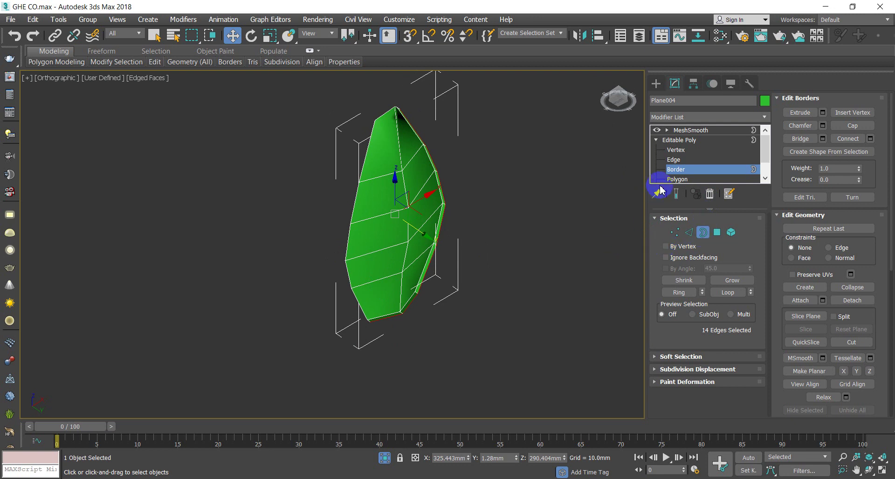
pyautogui.click(673, 174)
pyautogui.click(499, 220)
pyautogui.click(422, 213)
pyautogui.click(455, 225)
pyautogui.keyDown('alt'); pyautogui.moveTo(440, 148); pyautogui.dragTo(459, 215, button='middle'); pyautogui.keyUp('alt')
pyautogui.scroll(2, 456, 219)
# Apply a Shell modifier to the leaf between the Editable Poly and MeshSmooth, with MeshSmooth turned off meanwhile and back on at the end
pyautogui.click(656, 130)
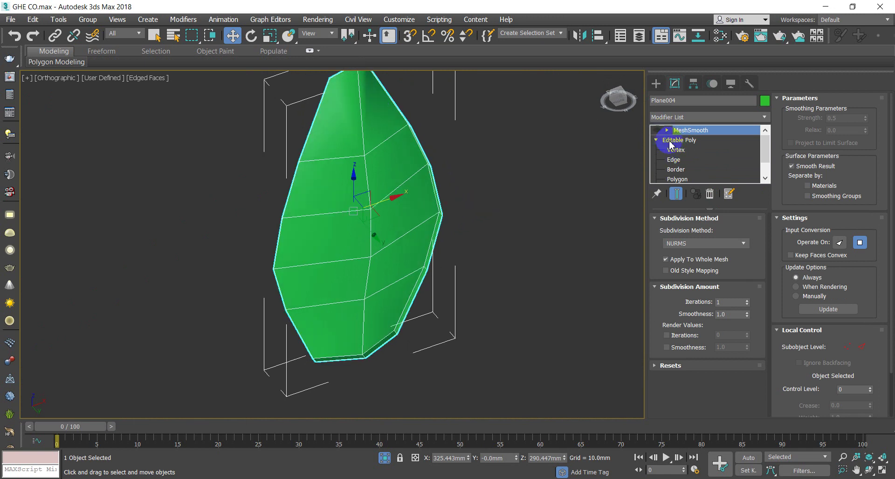
pyautogui.click(682, 141)
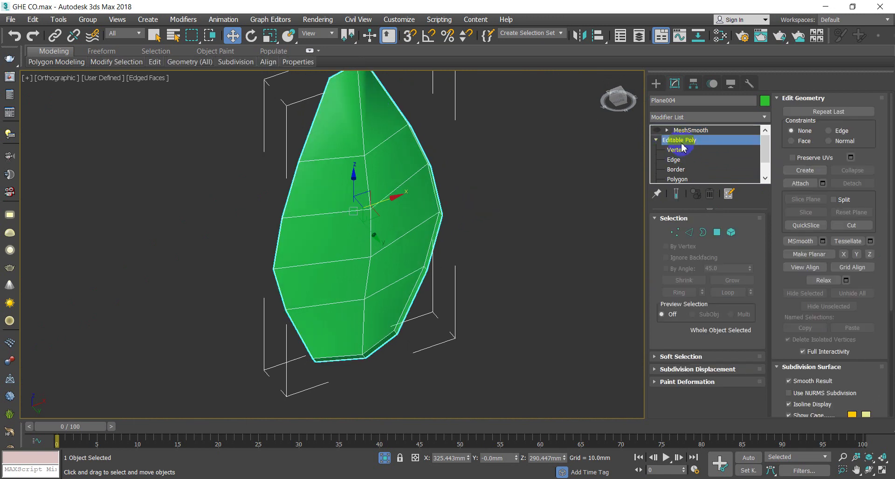
pyautogui.click(668, 117)
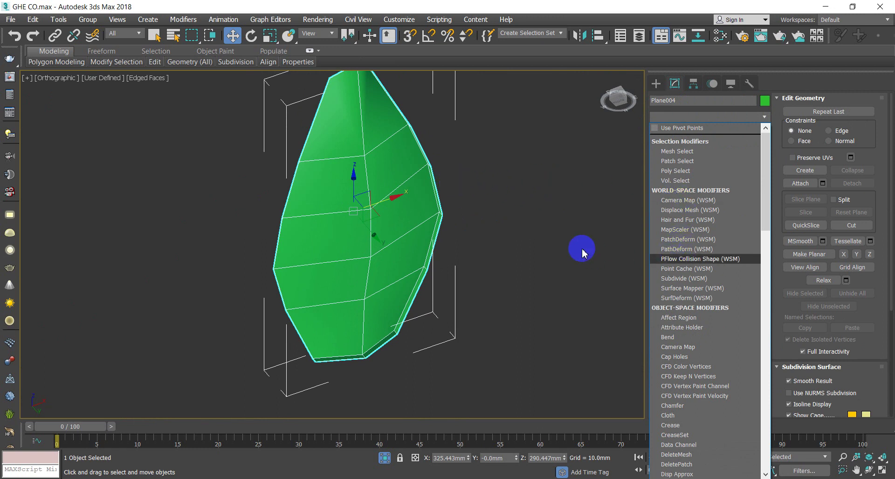
pyautogui.write('sh')
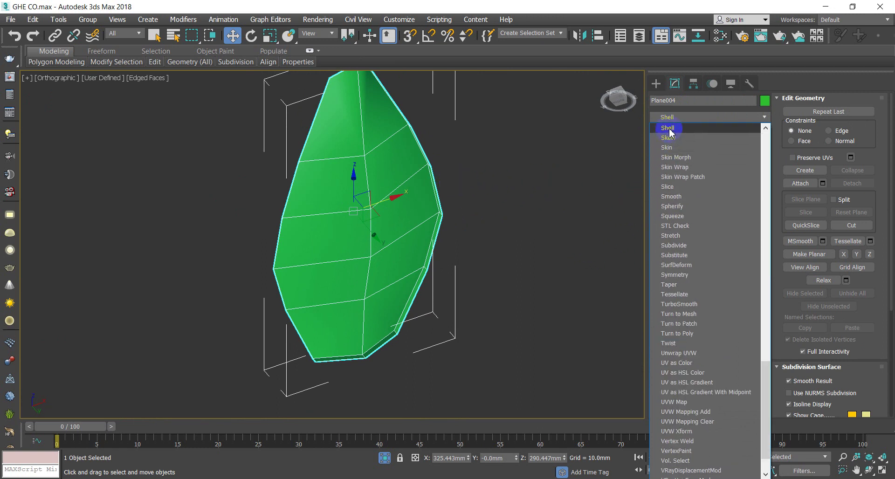
pyautogui.click(668, 128)
pyautogui.click(530, 228)
pyautogui.click(401, 233)
pyautogui.click(655, 131)
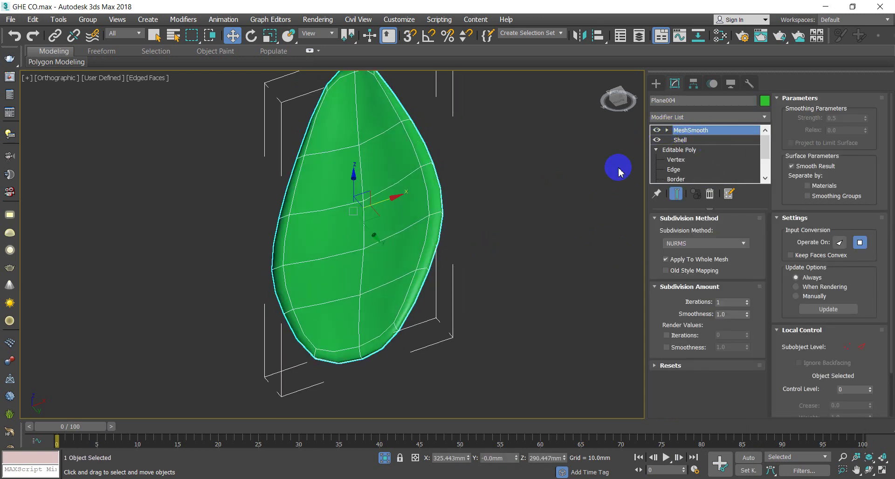
# Inspect the thickened, smoothed leaf's rim and overall shape from an angle, from above and from the front
pyautogui.click(516, 241)
pyautogui.keyDown('alt'); pyautogui.moveTo(429, 204); pyautogui.dragTo(425, 225, button='middle'); pyautogui.keyUp('alt')
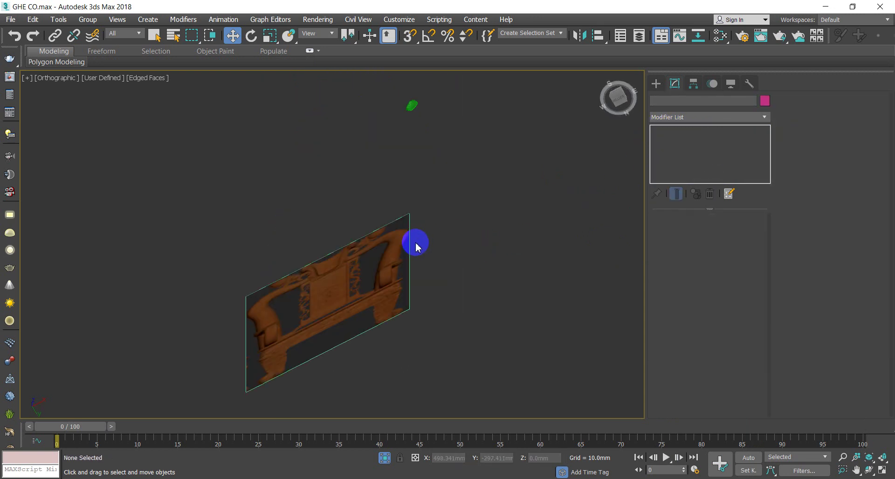
pyautogui.click(374, 247)
pyautogui.keyDown('alt'); pyautogui.moveTo(410, 112); pyautogui.dragTo(400, 169, button='middle'); pyautogui.keyUp('alt')
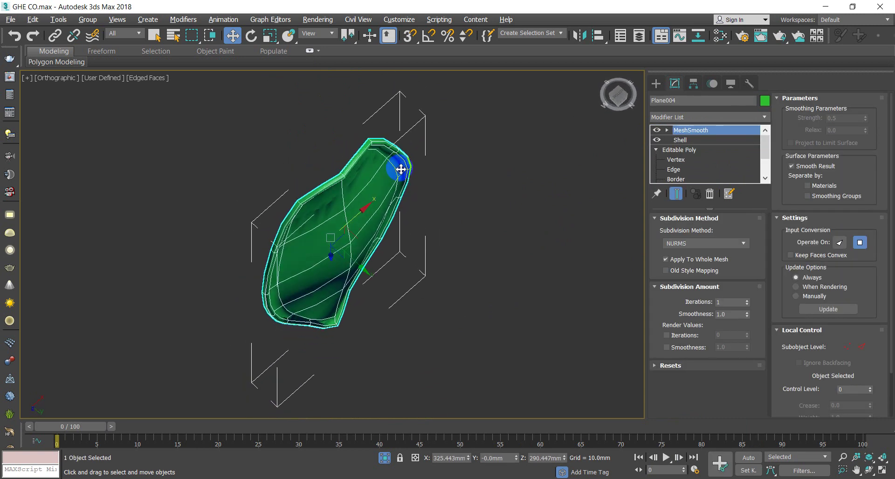
pyautogui.click(553, 259)
pyautogui.scroll(5, 413, 169)
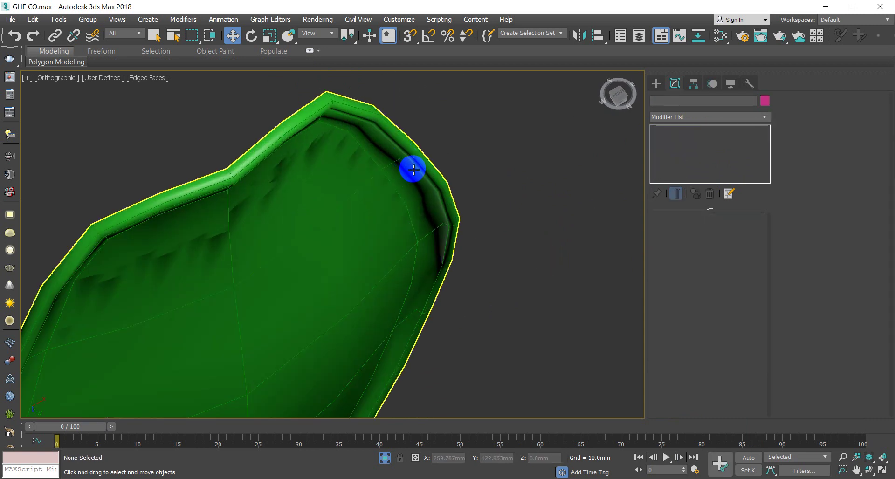
pyautogui.scroll(-10, 413, 169)
pyautogui.press('t')
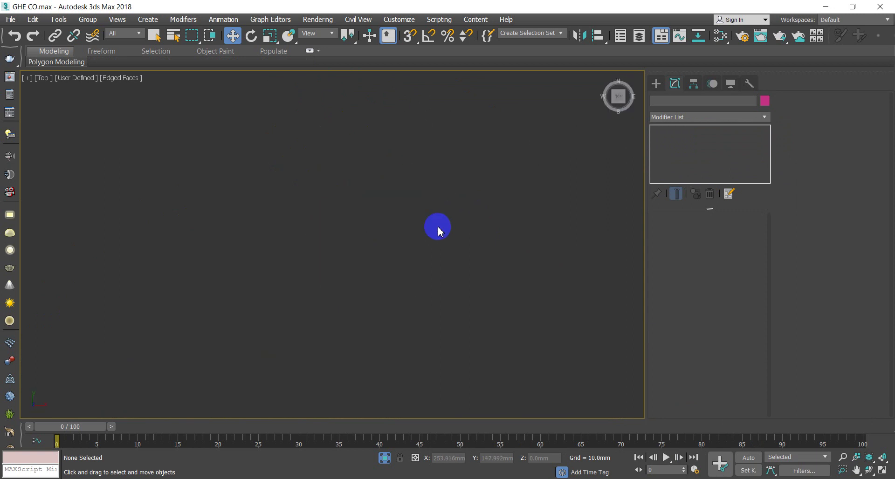
pyautogui.press('z')
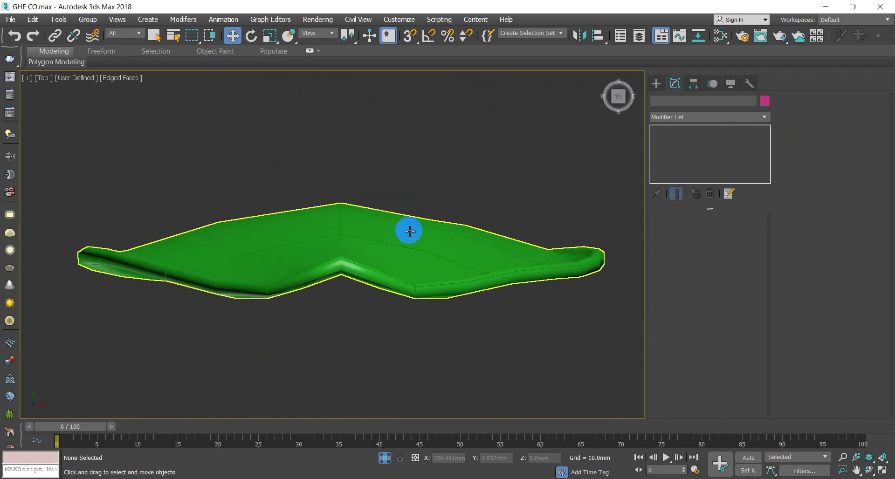
pyautogui.press('f')
# Turn off the leaf's Shell and MeshSmooth modifiers so only its low-poly base is displayed
pyautogui.click(346, 229)
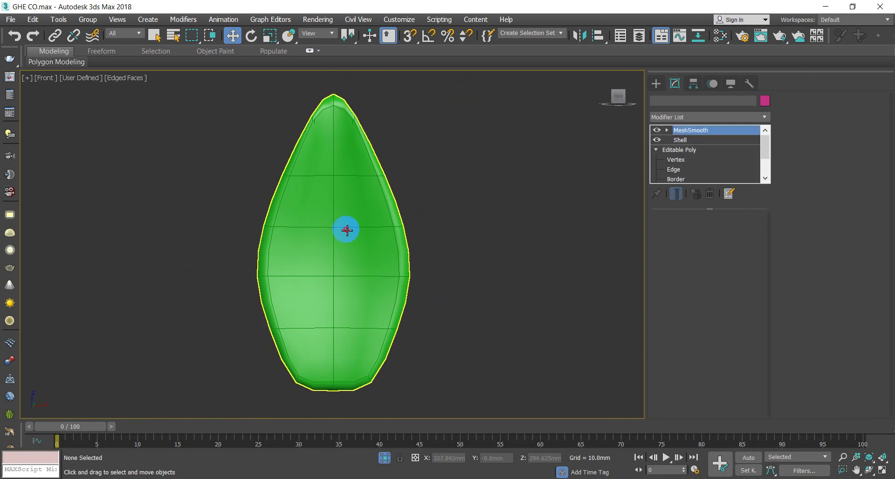
pyautogui.click(657, 140)
pyautogui.click(657, 130)
pyautogui.click(595, 244)
pyautogui.click(363, 249)
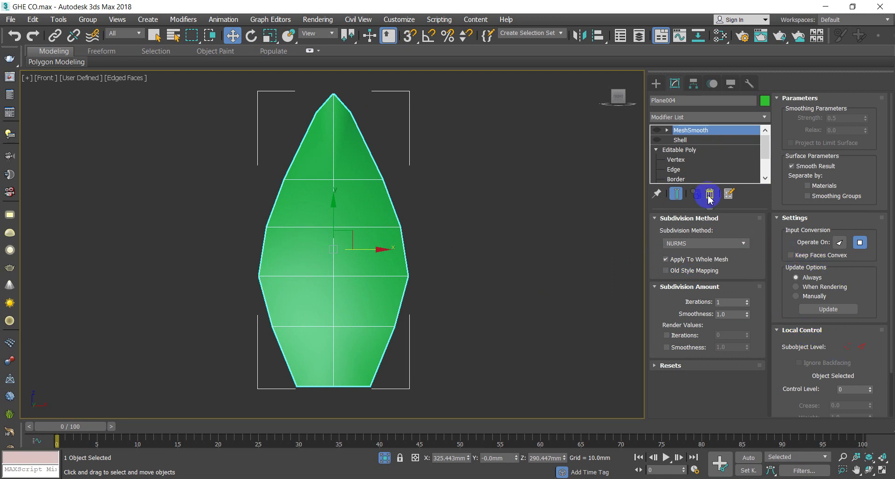
pyautogui.click(681, 161)
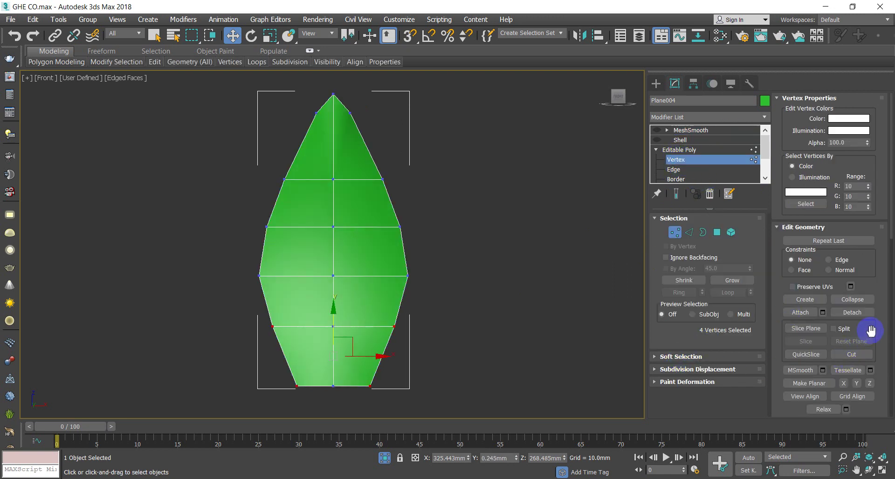
pyautogui.click(852, 355)
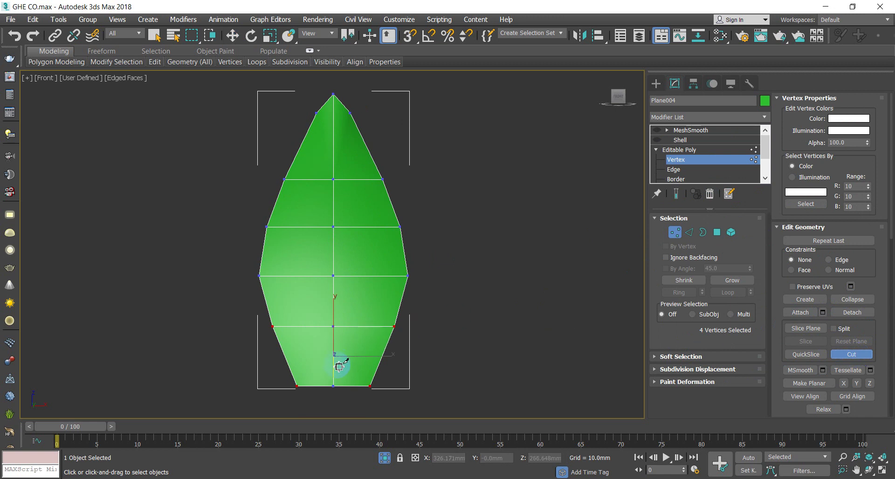
pyautogui.scroll(-5, 396, 308)
pyautogui.rightClick(398, 290)
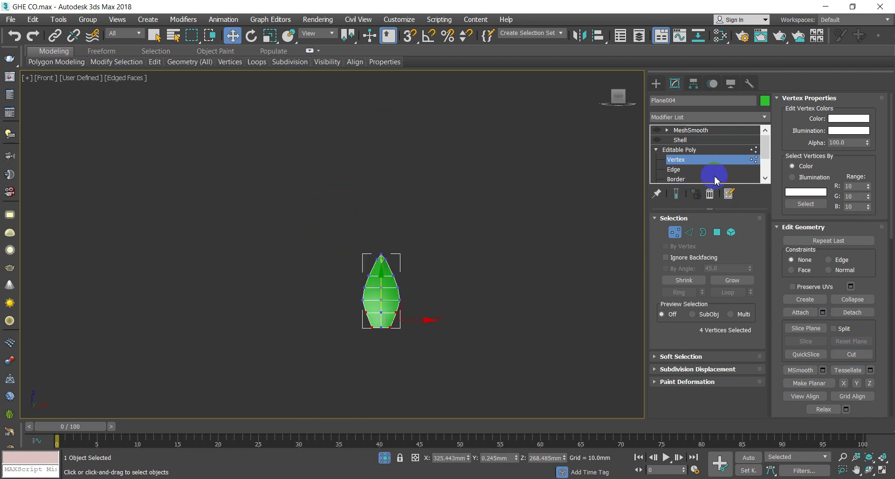
pyautogui.click(699, 161)
# Unhide all objects and study the carved leaves at the chair top in the reference image before returning to the leaf
pyautogui.rightClick(558, 207)
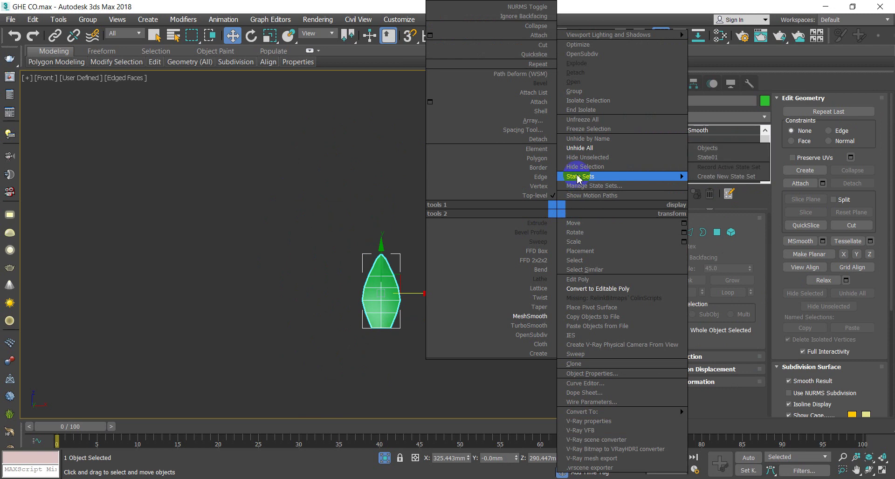
pyautogui.click(580, 176)
pyautogui.moveTo(76, 250); pyautogui.dragTo(329, 216, button='middle')
pyautogui.scroll(4, 285, 253)
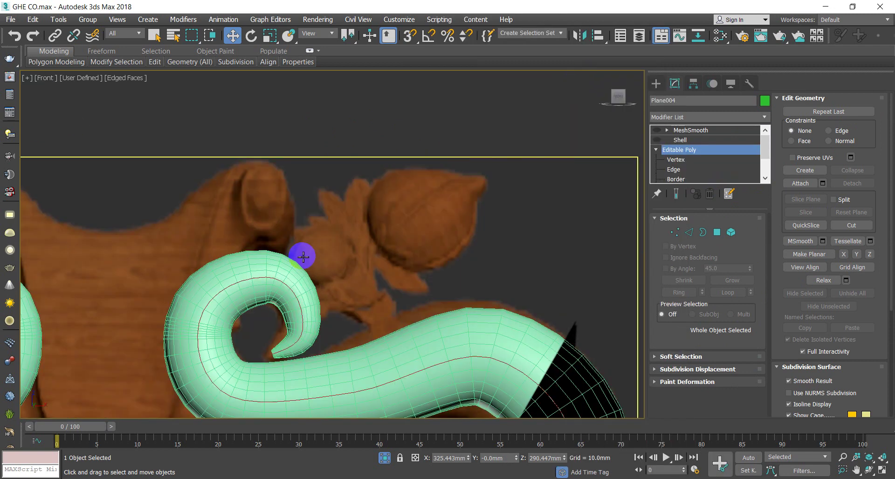
pyautogui.moveTo(339, 246); pyautogui.dragTo(379, 199, button='middle')
pyautogui.scroll(-3, 399, 175)
pyautogui.scroll(3, 219, 359)
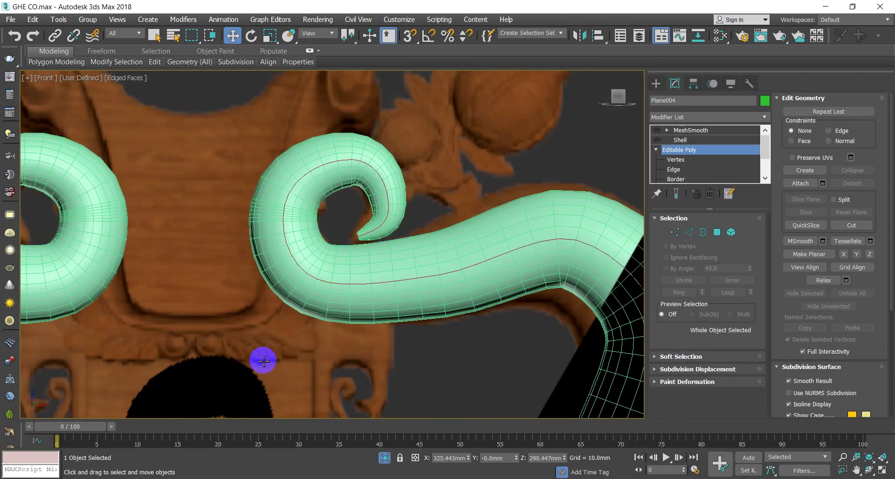
pyautogui.scroll(-5, 524, 206)
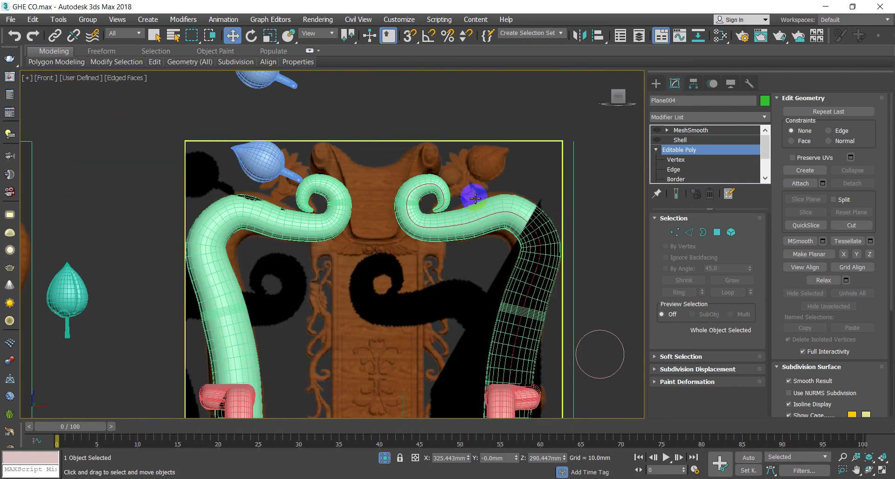
pyautogui.moveTo(465, 196); pyautogui.dragTo(268, 306, button='middle')
pyautogui.scroll(5, 392, 302)
pyautogui.press('z')
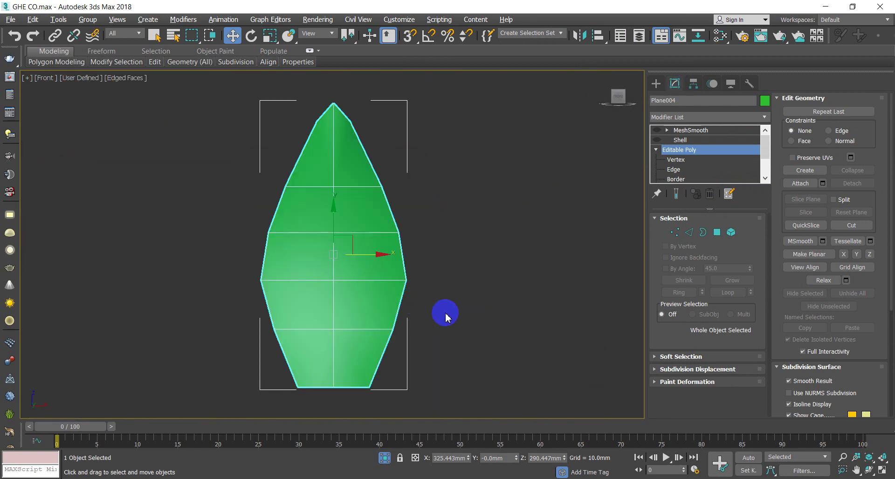
# Cut two diagonal vein lines across the leaf's right half, each from the midrib up to a vertex on the outer edge
pyautogui.click(674, 232)
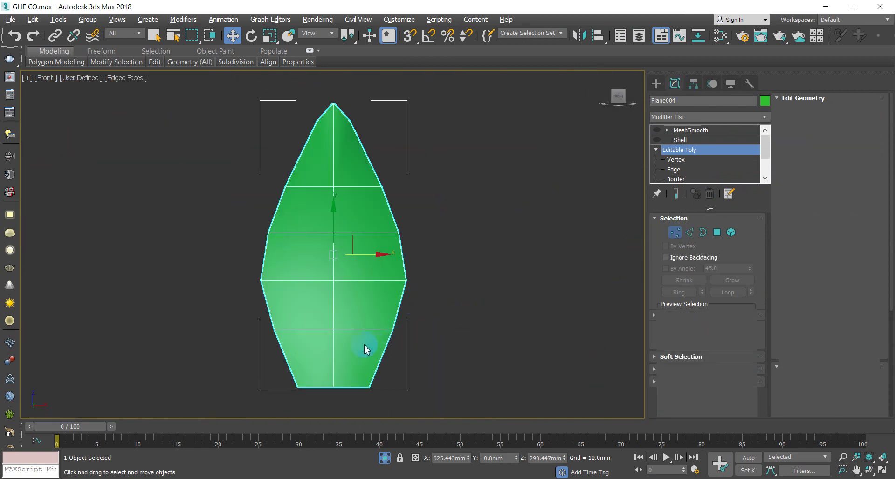
pyautogui.scroll(2, 344, 355)
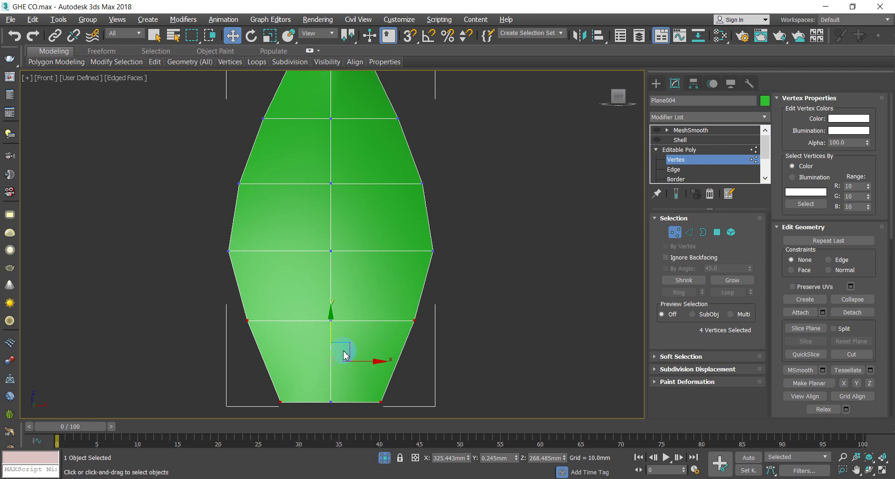
pyautogui.click(862, 357)
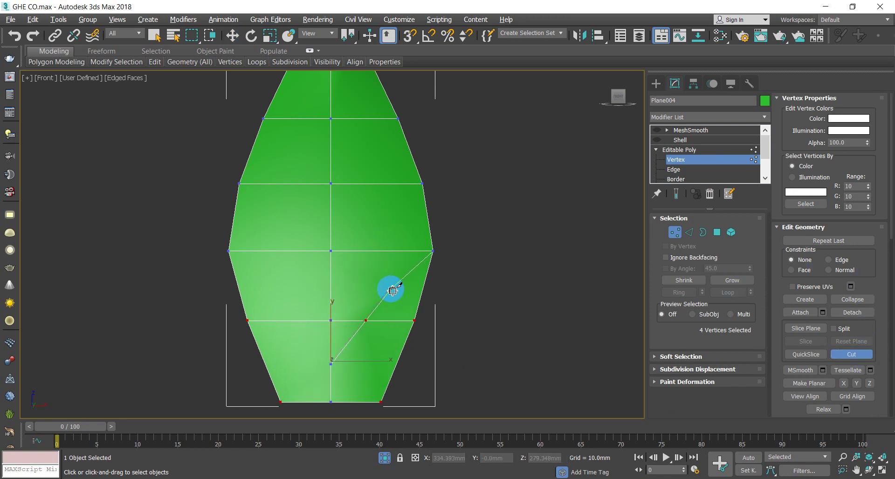
pyautogui.click(386, 295)
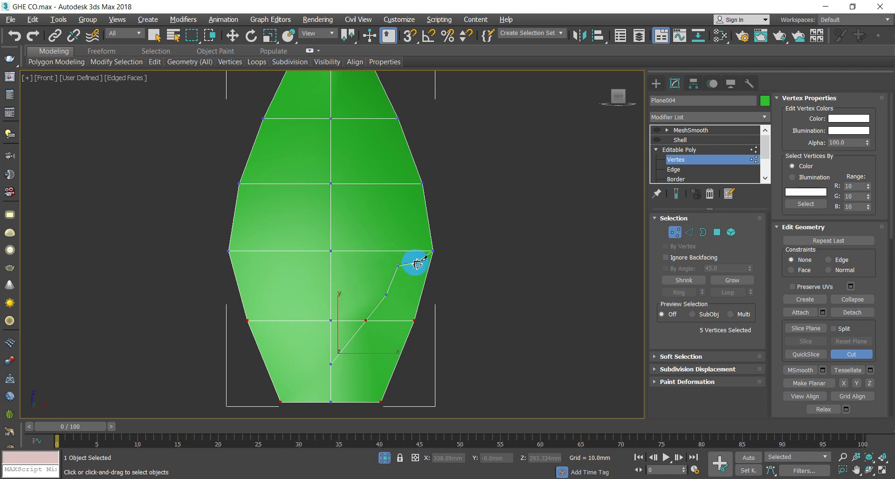
pyautogui.click(335, 251)
pyautogui.click(371, 183)
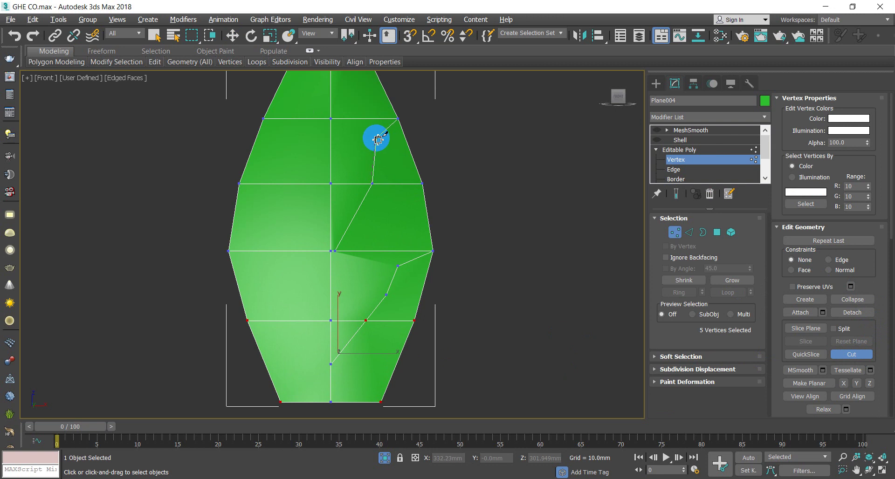
pyautogui.click(400, 120)
# Cut two diagonal vein lines across the leaf's left half, each from the midrib up to the outer edge
pyautogui.click(331, 291)
pyautogui.click(291, 252)
pyautogui.click(239, 183)
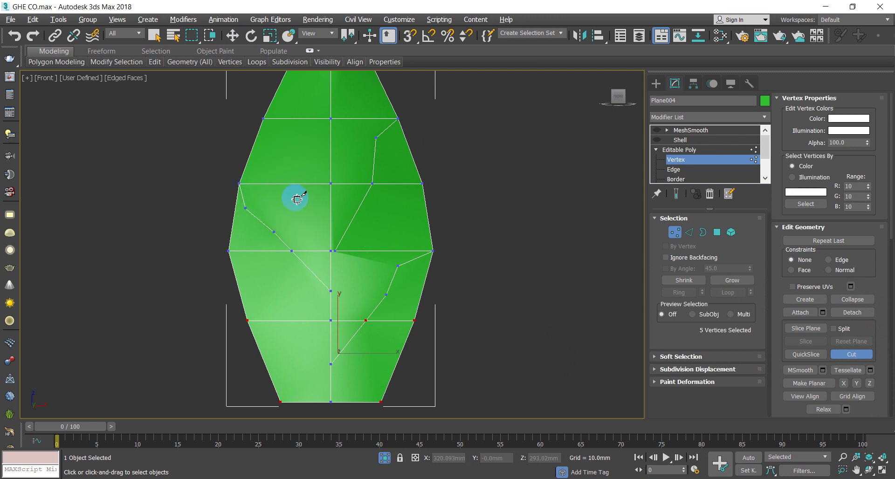
pyautogui.moveTo(296, 199); pyautogui.dragTo(286, 239, button='middle')
pyautogui.click(320, 240)
pyautogui.click(286, 192)
pyautogui.click(278, 158)
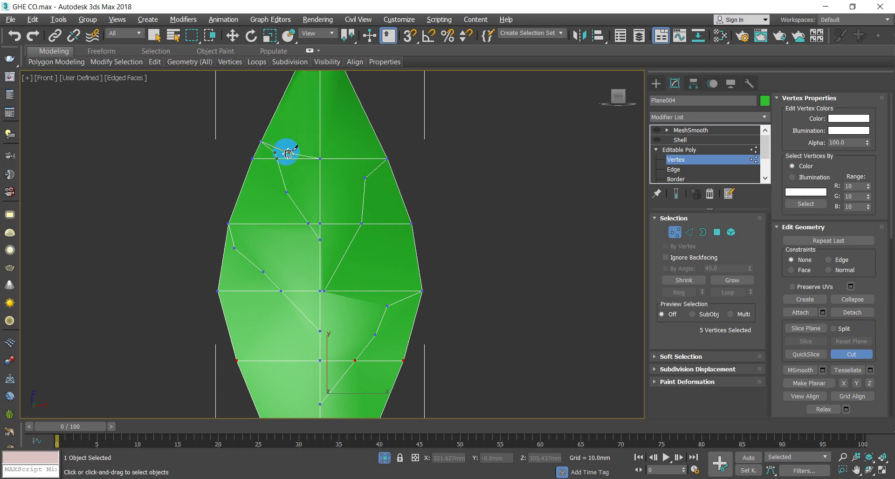
# Switch the leaf to edge editing and display it in wireframe at an angled view
pyautogui.scroll(-3, 361, 192)
pyautogui.keyDown('alt'); pyautogui.moveTo(382, 235); pyautogui.dragTo(396, 263, button='middle'); pyautogui.keyUp('alt')
pyautogui.click(690, 231)
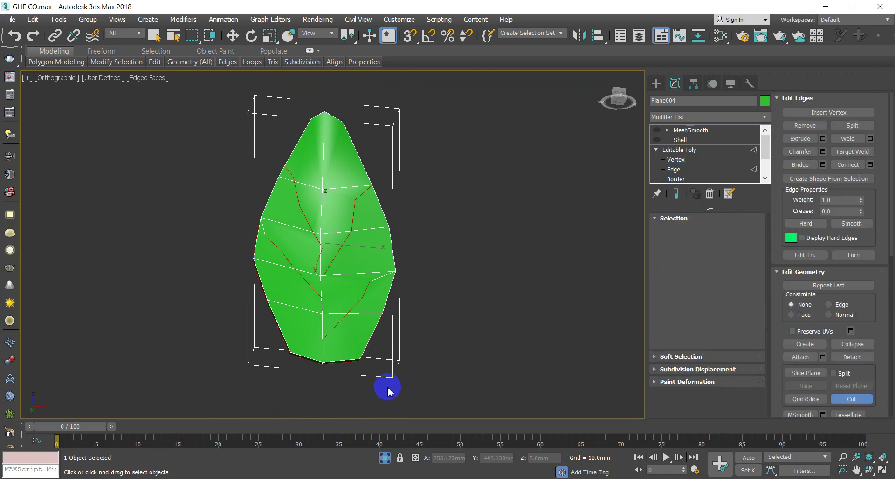
pyautogui.moveTo(388, 389)
pyautogui.keyDown('alt'); pyautogui.mouseDown(button='middle')
pyautogui.moveTo(402, 261)
pyautogui.moveTo(380, 345)
pyautogui.moveTo(382, 392)
pyautogui.mouseUp(button='middle'); pyautogui.keyUp('alt')
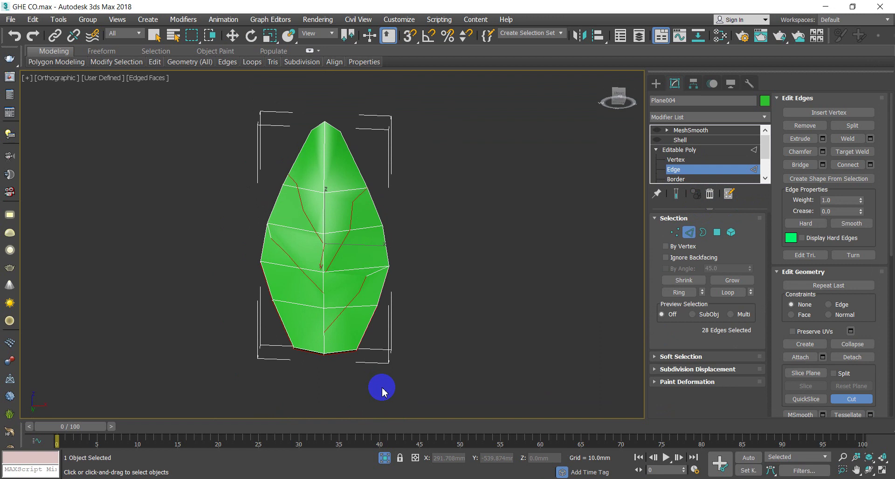
pyautogui.press('F3')
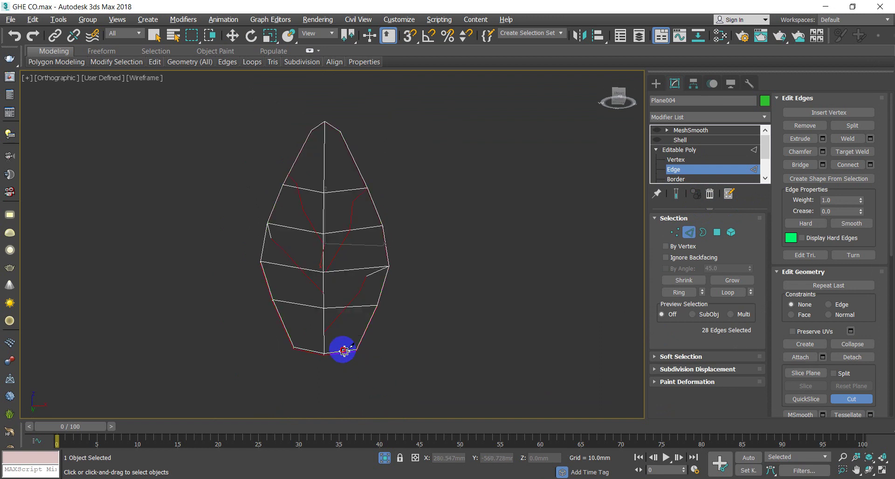
pyautogui.press('w')
pyautogui.rightClick(395, 228)
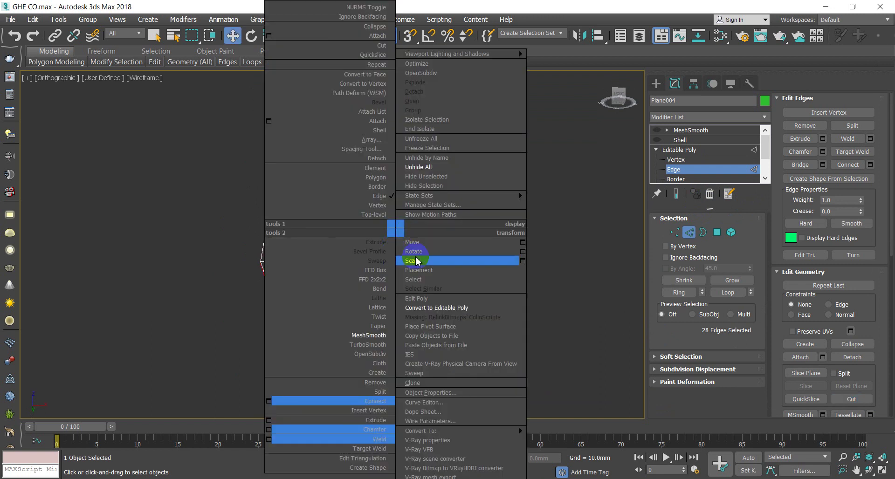
pyautogui.click(621, 233)
# Remove the leaf's outline edges from the edge selection, keeping the vein lines and the selected midrib edges
pyautogui.keyDown('alt'); pyautogui.moveTo(377, 376); pyautogui.dragTo(345, 346); pyautogui.keyUp('alt')
pyautogui.keyDown('alt'); pyautogui.moveTo(340, 377); pyautogui.dragTo(259, 253); pyautogui.keyUp('alt')
pyautogui.scroll(3, 261, 227)
pyautogui.moveTo(331, 195); pyautogui.dragTo(288, 283, button='middle')
pyautogui.keyDown('alt'); pyautogui.moveTo(269, 277); pyautogui.dragTo(234, 250); pyautogui.keyUp('alt')
pyautogui.scroll(-3, 259, 279)
pyautogui.keyDown('alt'); pyautogui.moveTo(259, 279); pyautogui.dragTo(271, 331, button='middle'); pyautogui.keyUp('alt')
pyautogui.keyDown('alt'); pyautogui.moveTo(342, 214); pyautogui.dragTo(313, 155); pyautogui.keyUp('alt')
pyautogui.keyDown('alt'); pyautogui.moveTo(408, 161); pyautogui.dragTo(331, 103); pyautogui.keyUp('alt')
pyautogui.scroll(2, 297, 228)
pyautogui.scroll(-5, 492, 299)
pyautogui.keyDown('alt'); pyautogui.moveTo(493, 299); pyautogui.dragTo(443, 309, button='middle'); pyautogui.keyUp('alt')
pyautogui.scroll(6, 467, 319)
pyautogui.keyDown('alt'); pyautogui.moveTo(476, 220); pyautogui.dragTo(432, 244); pyautogui.keyUp('alt')
pyautogui.keyDown('alt'); pyautogui.moveTo(485, 312); pyautogui.dragTo(454, 327); pyautogui.keyUp('alt')
pyautogui.moveTo(522, 358); pyautogui.dragTo(522, 262, button='middle')
pyautogui.keyDown('alt'); pyautogui.moveTo(507, 326); pyautogui.dragTo(462, 307); pyautogui.keyUp('alt')
pyautogui.moveTo(495, 343); pyautogui.dragTo(549, 289, button='middle')
pyautogui.scroll(-3, 548, 289)
pyautogui.keyDown('alt'); pyautogui.moveTo(506, 320); pyautogui.dragTo(559, 268, button='middle'); pyautogui.keyUp('alt')
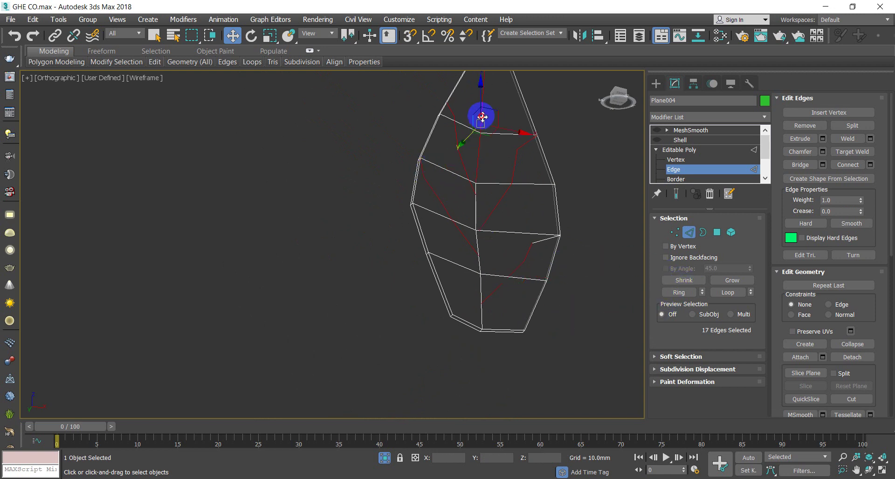
# Add the remaining midrib edges to the selection, undoing any accidental edge move, so it covers the whole midrib and all four veins
pyautogui.scroll(3, 479, 207)
pyautogui.keyDown('ctrl'); pyautogui.click(472, 162); pyautogui.keyUp('ctrl')
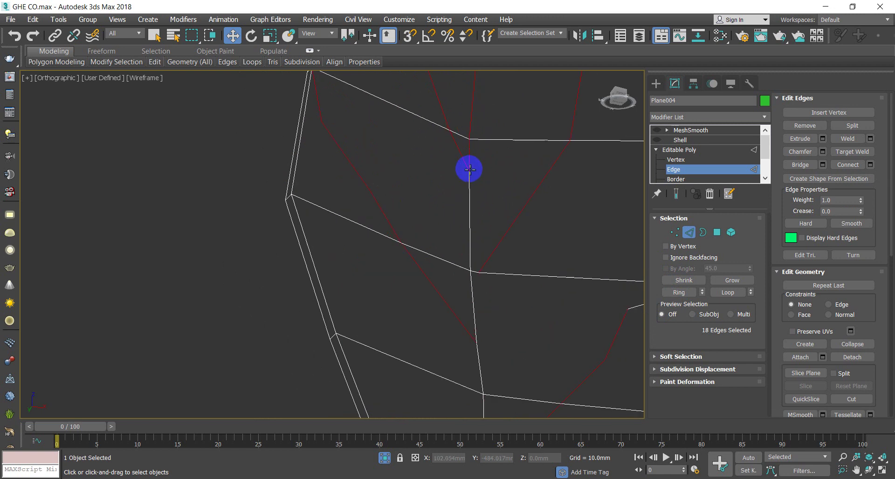
pyautogui.hotkey('ctrl', 'z')
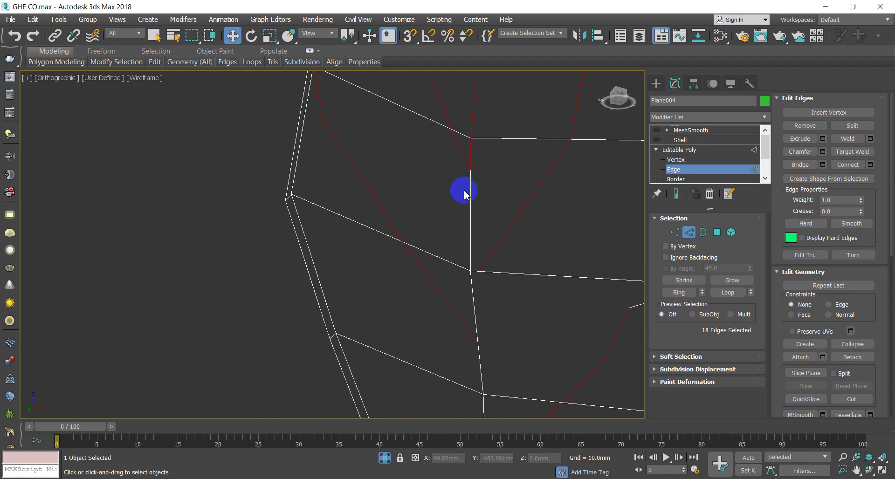
pyautogui.click(154, 35)
pyautogui.keyDown('ctrl'); pyautogui.click(471, 214); pyautogui.keyUp('ctrl')
pyautogui.scroll(-3, 504, 288)
pyautogui.moveTo(533, 315); pyautogui.dragTo(513, 254, button='middle')
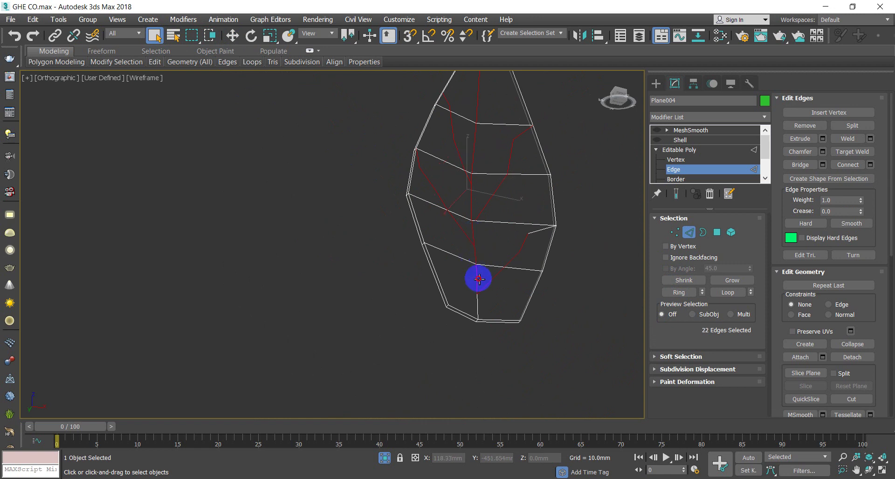
pyautogui.scroll(6, 479, 304)
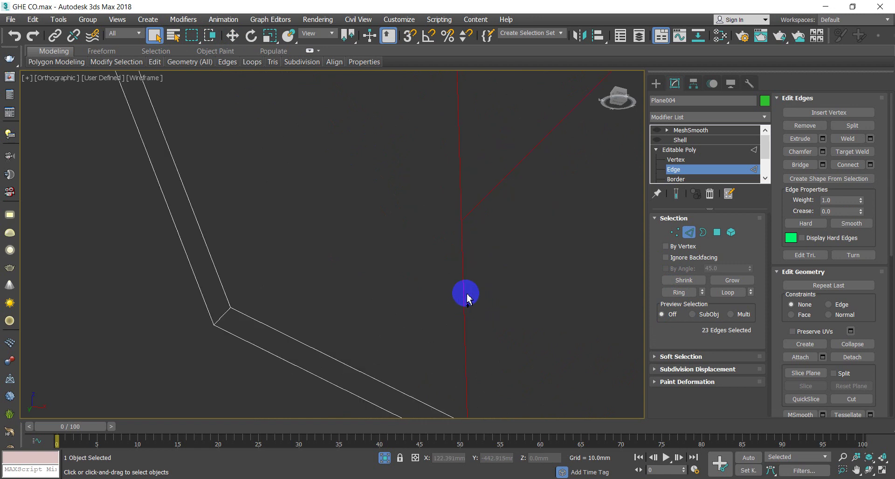
pyautogui.scroll(-6, 623, 202)
pyautogui.scroll(5, 489, 172)
# Extrude the selected midrib and vein edges with a height of 0.119 mm and a width of 0.328 mm in shaded view
pyautogui.press('F3')
pyautogui.keyDown('alt'); pyautogui.moveTo(497, 223); pyautogui.dragTo(484, 173, button='middle'); pyautogui.keyUp('alt')
pyautogui.scroll(-2, 484, 172)
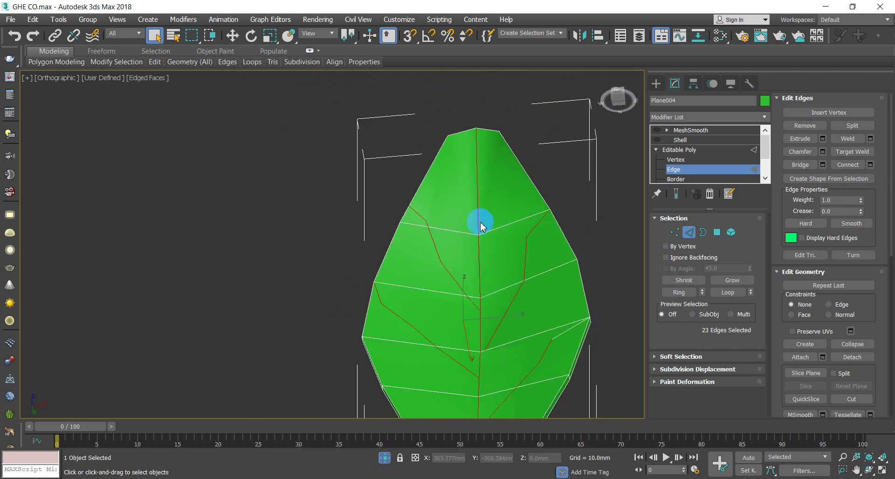
pyautogui.moveTo(482, 219); pyautogui.dragTo(447, 175, button='middle')
pyautogui.rightClick(444, 227)
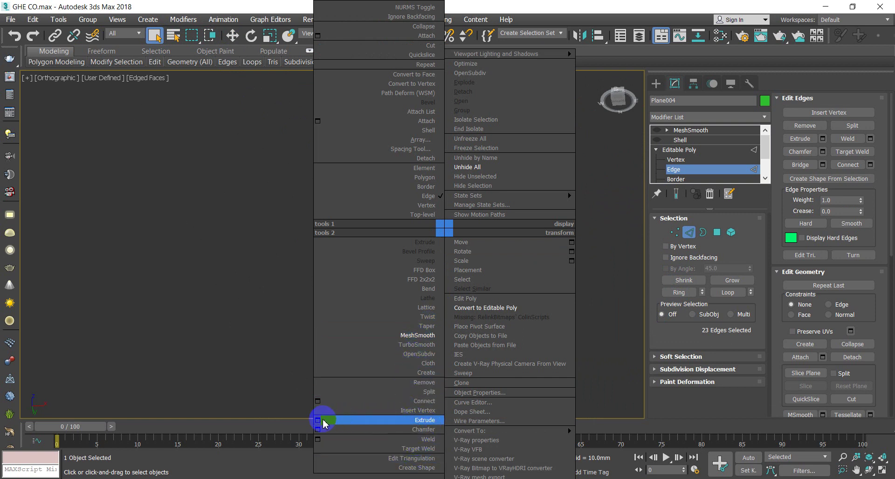
pyautogui.click(320, 420)
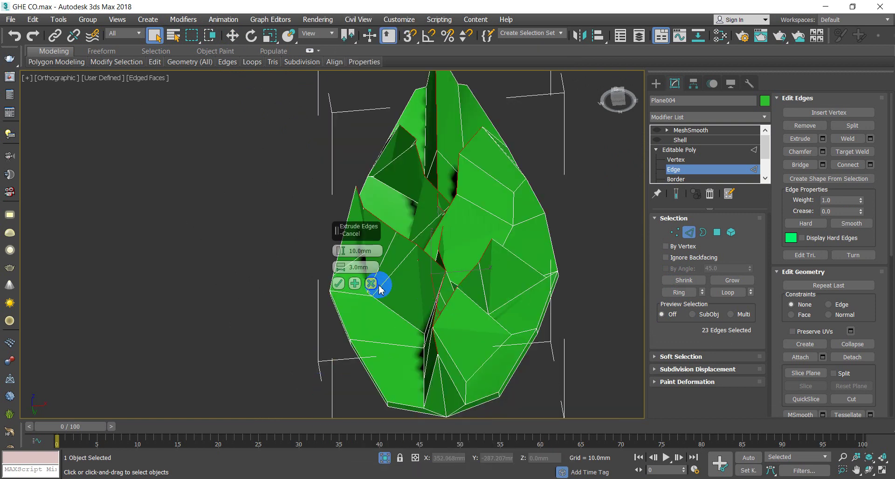
pyautogui.moveTo(340, 251); pyautogui.dragTo(356, 328)
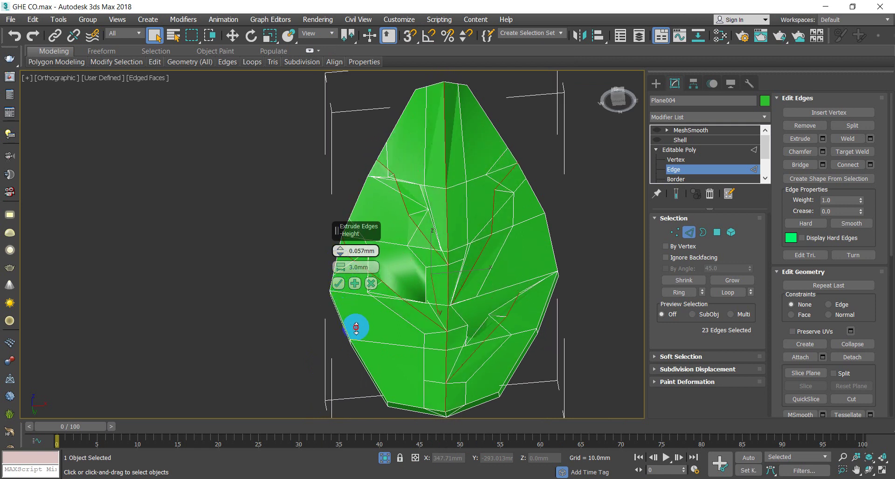
pyautogui.moveTo(340, 267); pyautogui.dragTo(344, 293)
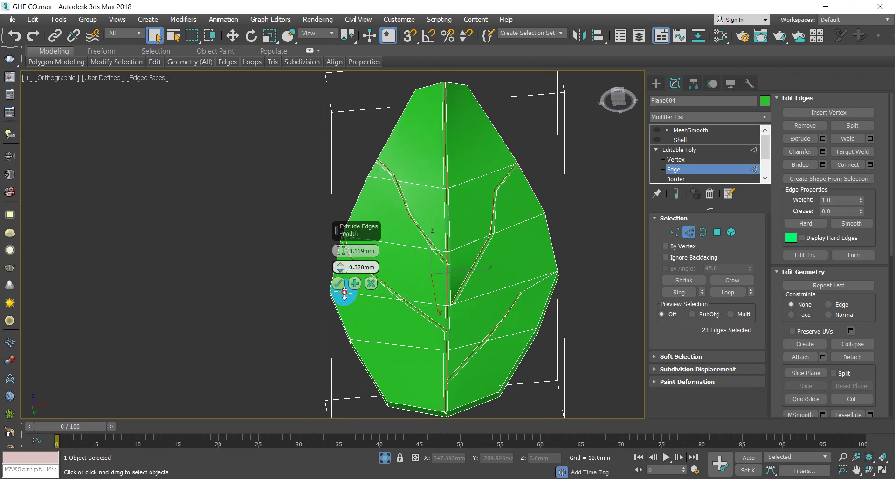
pyautogui.moveTo(455, 286); pyautogui.dragTo(454, 285)
pyautogui.rightClick(687, 141)
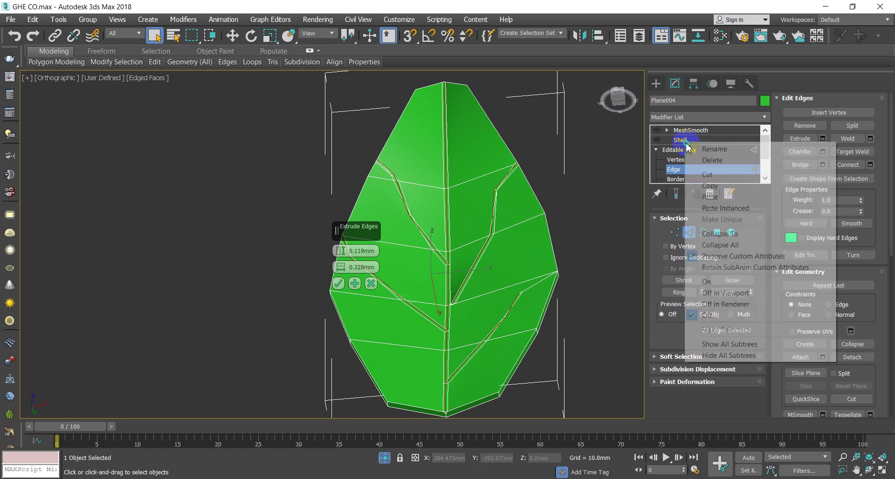
pyautogui.click(338, 284)
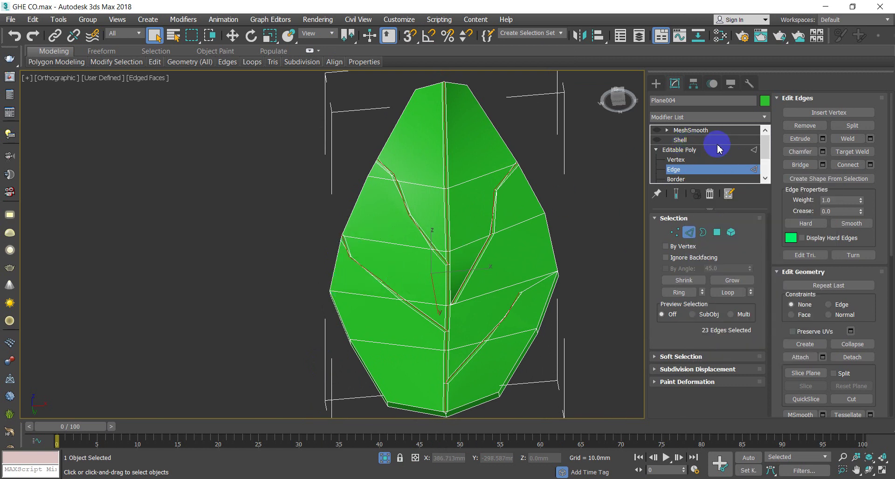
# Delete the leaf's Shell modifier and show the MeshSmooth result with the leaf deselected
pyautogui.rightClick(686, 140)
pyautogui.click(701, 154)
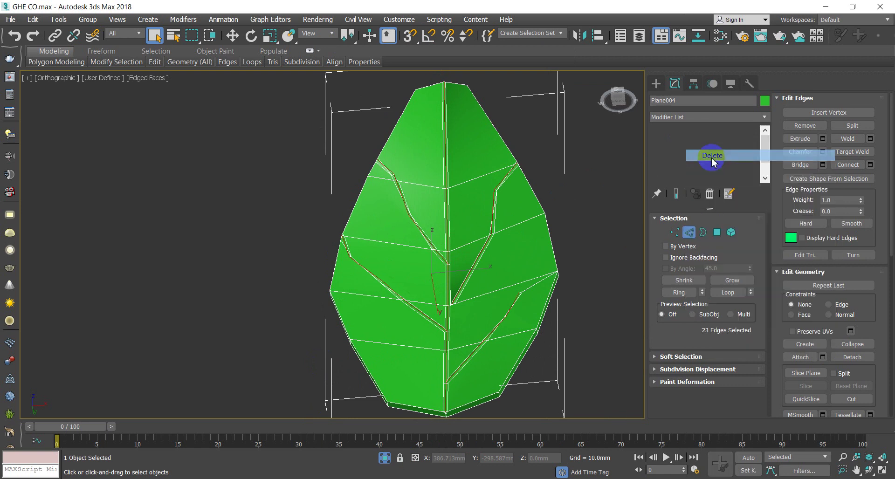
pyautogui.click(597, 176)
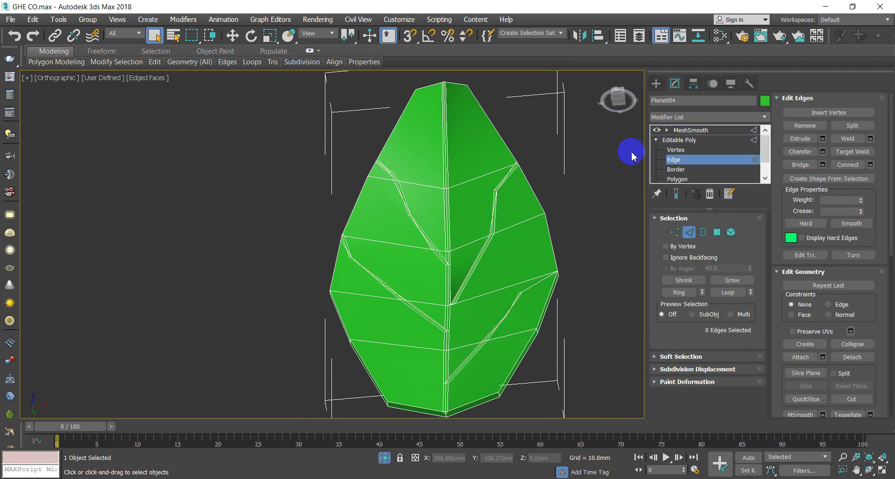
pyautogui.click(584, 176)
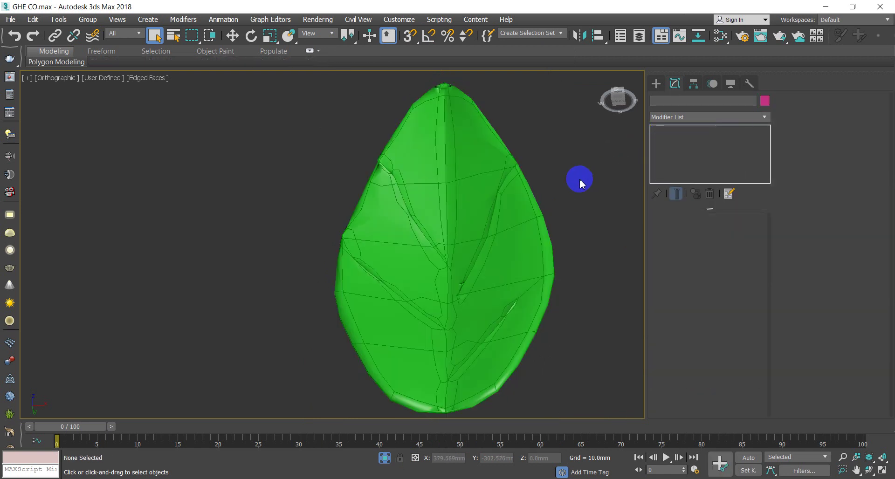
# Examine the smoothed midrib and side veins on the leaf surface from close up
pyautogui.scroll(5, 383, 180)
pyautogui.scroll(1, 383, 180)
pyautogui.scroll(-6, 327, 189)
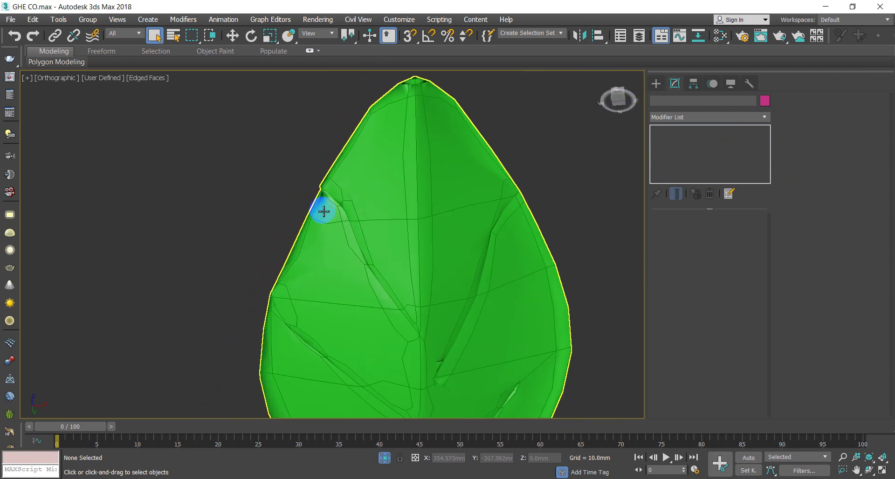
pyautogui.moveTo(384, 245); pyautogui.dragTo(386, 188, button='middle')
pyautogui.scroll(4, 385, 194)
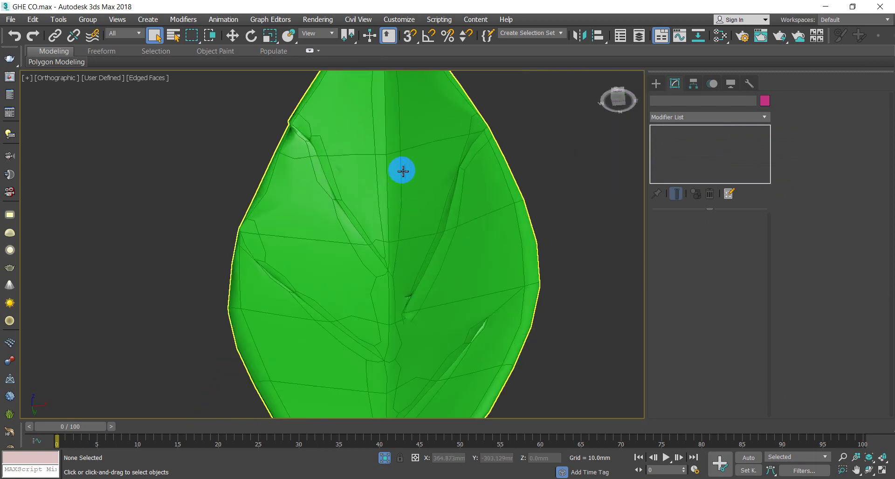
pyautogui.scroll(-5, 419, 166)
pyautogui.moveTo(423, 166); pyautogui.dragTo(423, 145, button='middle')
pyautogui.moveTo(432, 222); pyautogui.dragTo(409, 266, button='middle')
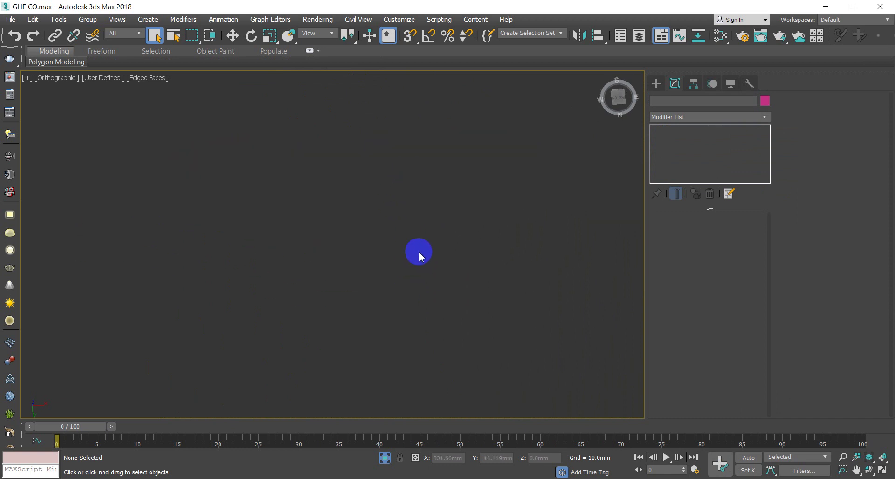
# Select the leaf and undo the Shell modifier's deletion and the vein edge extrusion
pyautogui.click(424, 253)
pyautogui.moveTo(438, 212); pyautogui.dragTo(353, 266, button='middle')
pyautogui.scroll(-2, 360, 264)
pyautogui.scroll(2, 359, 264)
pyautogui.moveTo(525, 131); pyautogui.dragTo(466, 270, button='middle')
pyautogui.scroll(-2, 457, 262)
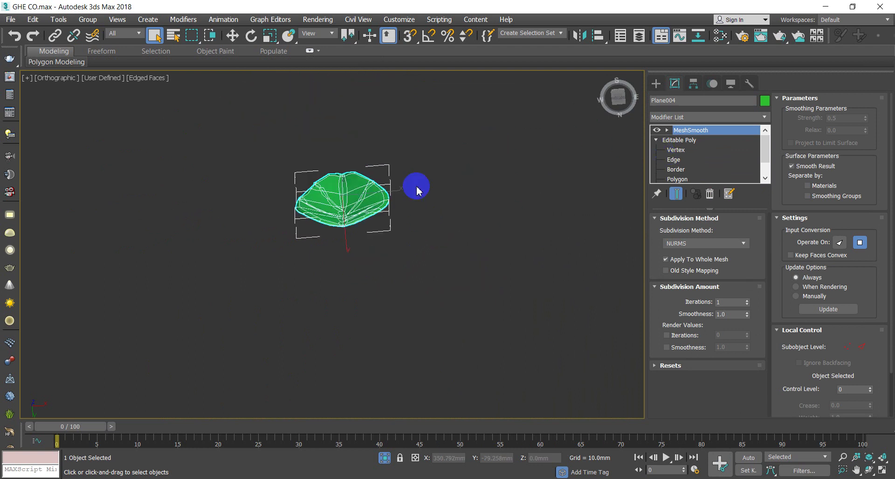
pyautogui.scroll(3, 365, 176)
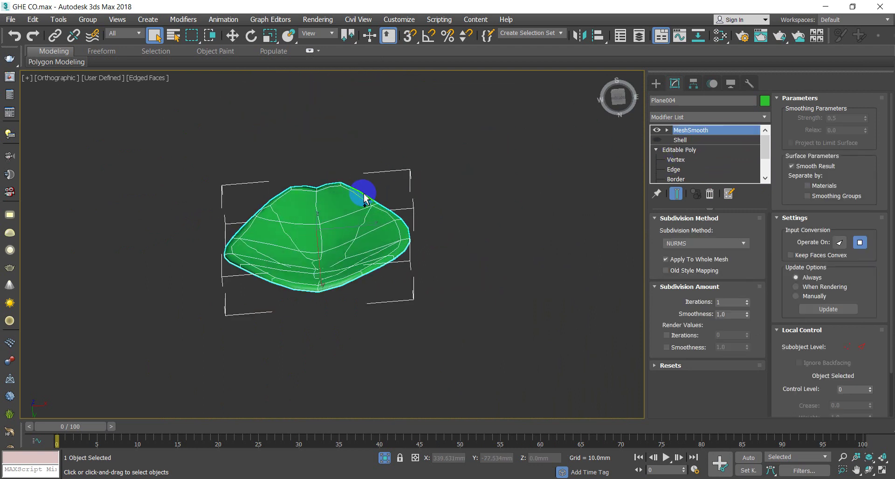
# Turn off the leaf's MeshSmooth modifier and return to the edge level of its Editable Poly base
pyautogui.click(656, 130)
pyautogui.keyDown('alt'); pyautogui.moveTo(376, 193); pyautogui.dragTo(382, 238, button='middle'); pyautogui.keyUp('alt')
pyautogui.click(677, 159)
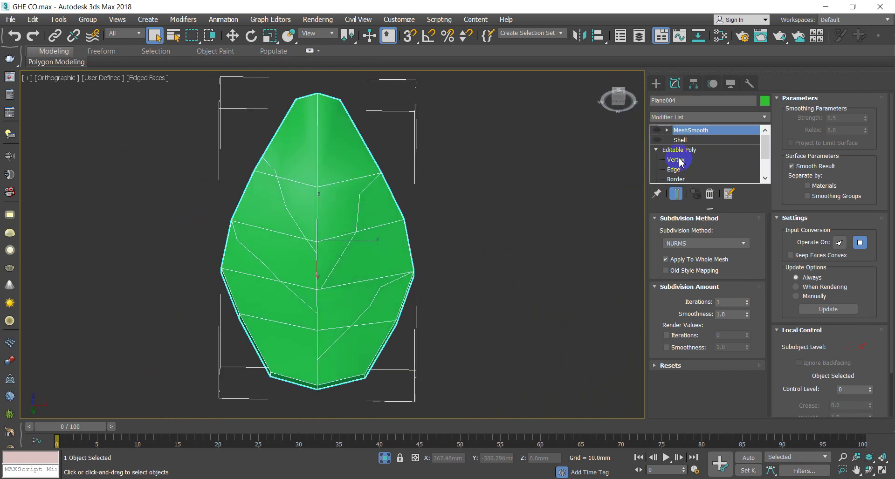
pyautogui.click(673, 170)
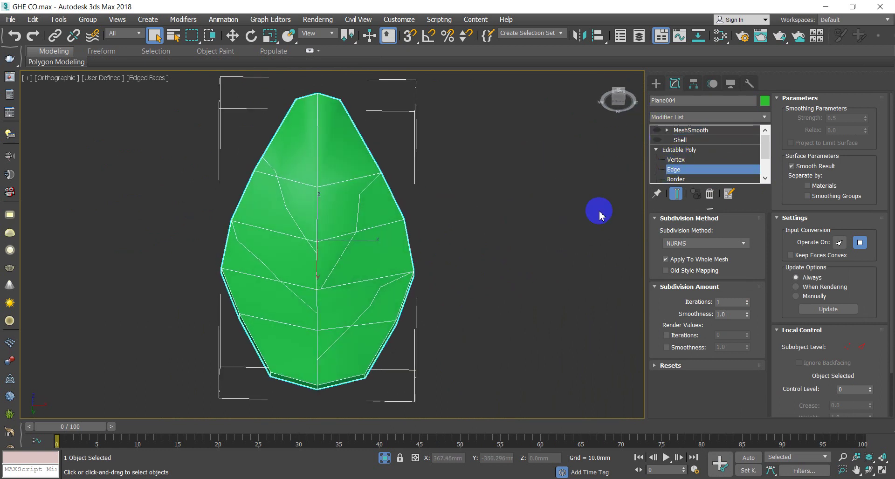
# Extrude the selected midrib and vein edges inward with a height of -0.529 mm and a width of 0.172 mm
pyautogui.keyDown('alt'); pyautogui.moveTo(371, 256); pyautogui.dragTo(362, 242, button='middle'); pyautogui.keyUp('alt')
pyautogui.scroll(5, 344, 247)
pyautogui.scroll(-5, 326, 245)
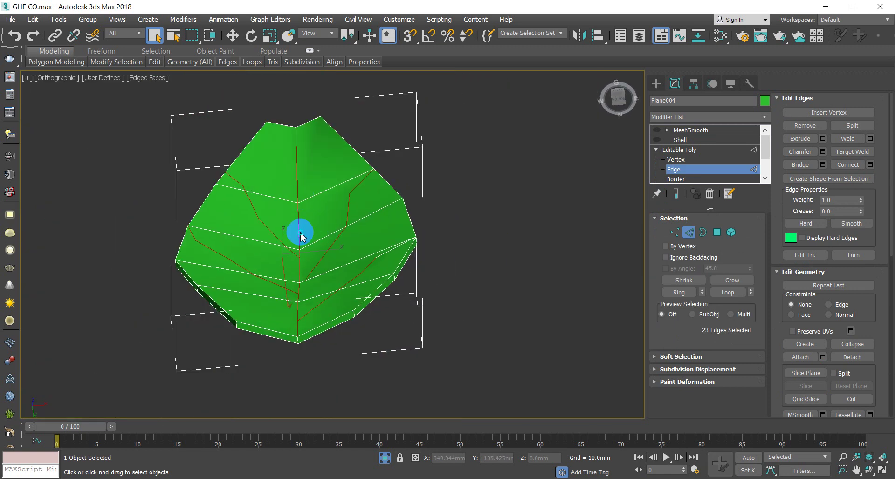
pyautogui.rightClick(296, 228)
pyautogui.click(182, 422)
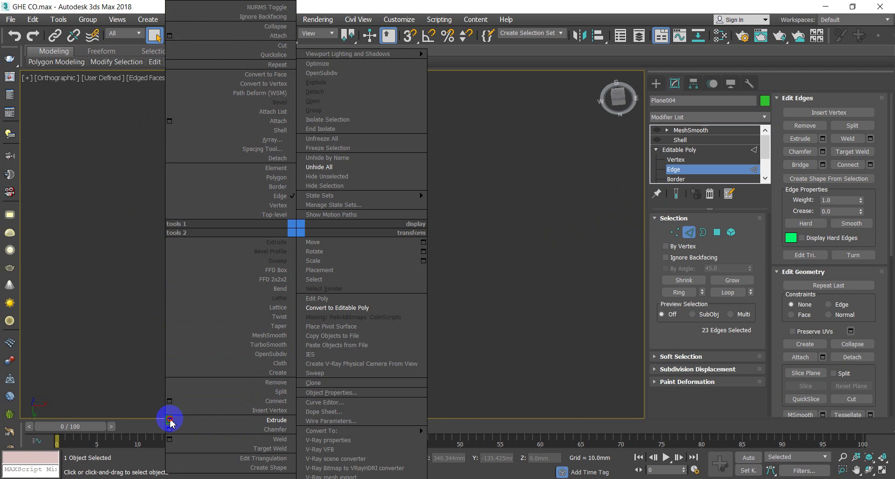
pyautogui.moveTo(340, 275); pyautogui.dragTo(339, 291)
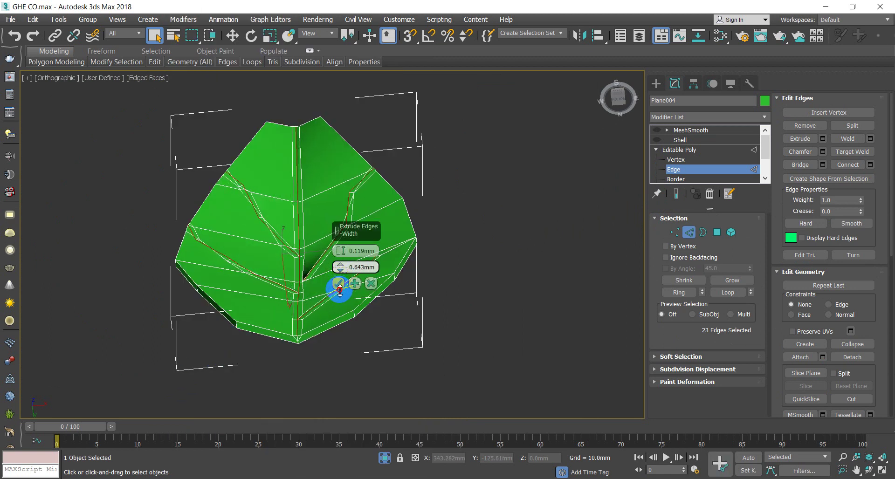
pyautogui.moveTo(339, 292); pyautogui.dragTo(347, 267)
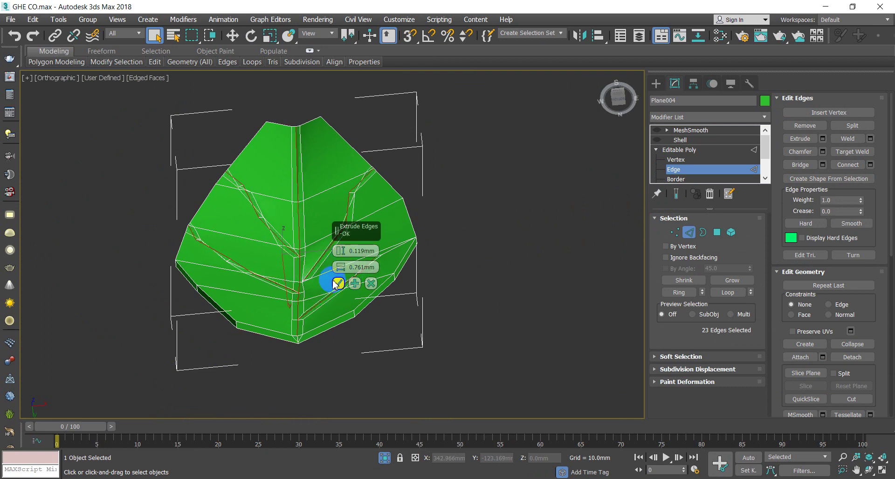
pyautogui.moveTo(340, 268); pyautogui.dragTo(341, 260)
pyautogui.press('F3')
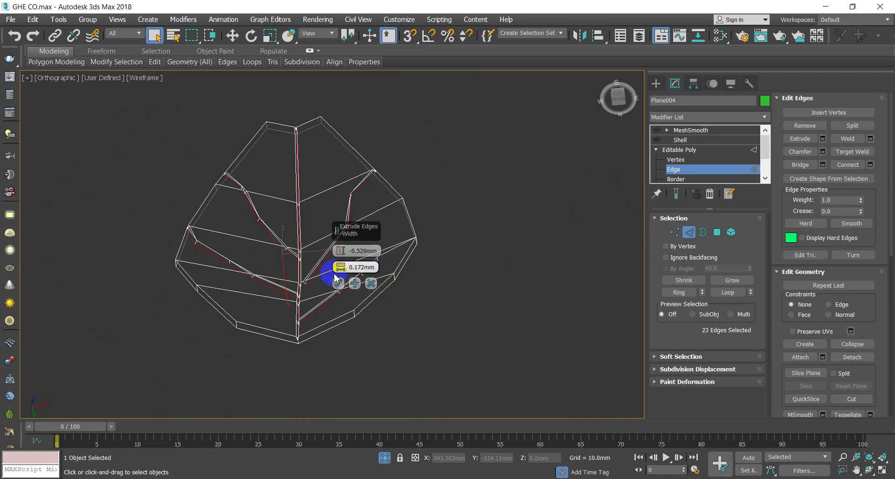
pyautogui.click(338, 283)
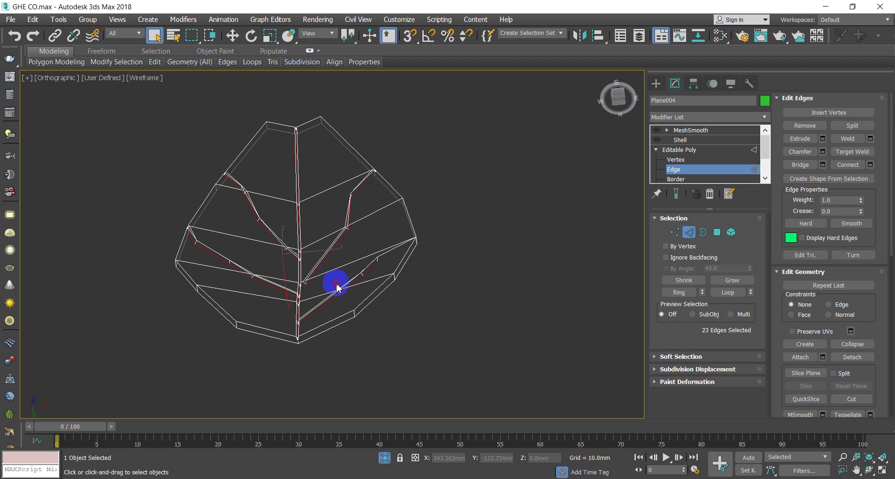
# Select the vertices at the outer ends of the midrib and side veins along the leaf outline
pyautogui.click(666, 234)
pyautogui.scroll(6, 224, 163)
pyautogui.moveTo(206, 165); pyautogui.dragTo(277, 262)
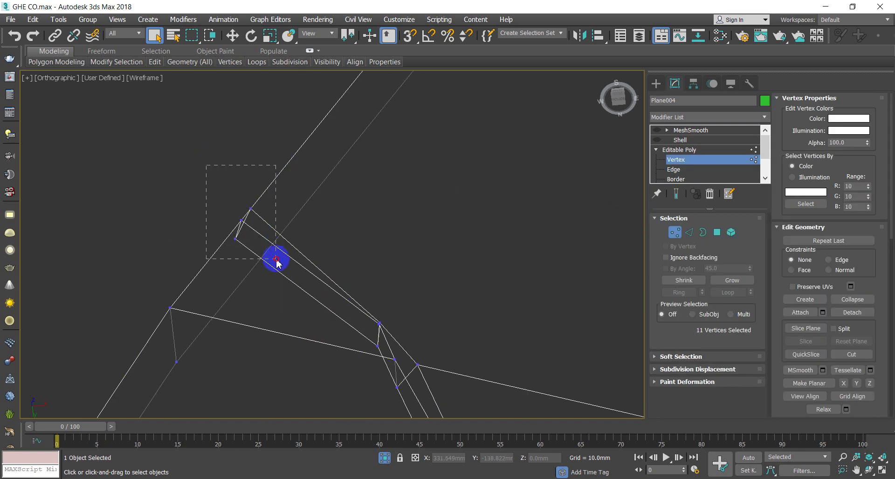
pyautogui.scroll(-4, 286, 244)
pyautogui.scroll(1, 518, 211)
pyautogui.moveTo(564, 211); pyautogui.dragTo(572, 221)
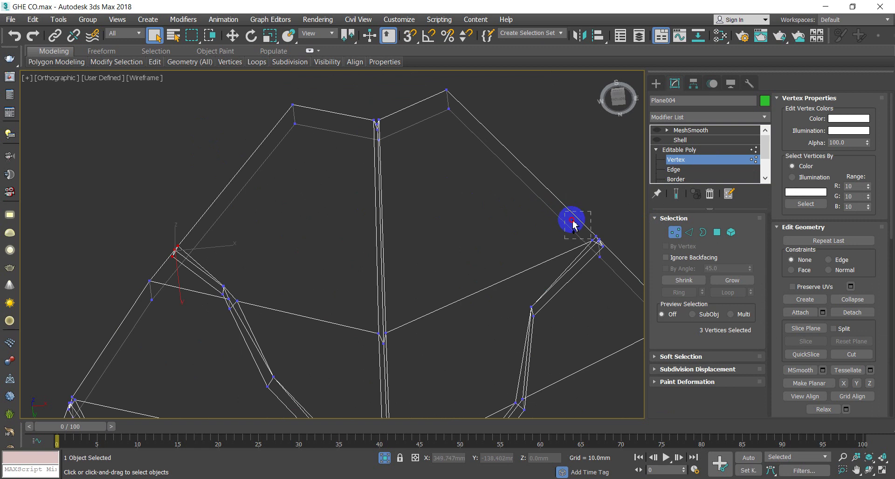
pyautogui.scroll(-5, 400, 177)
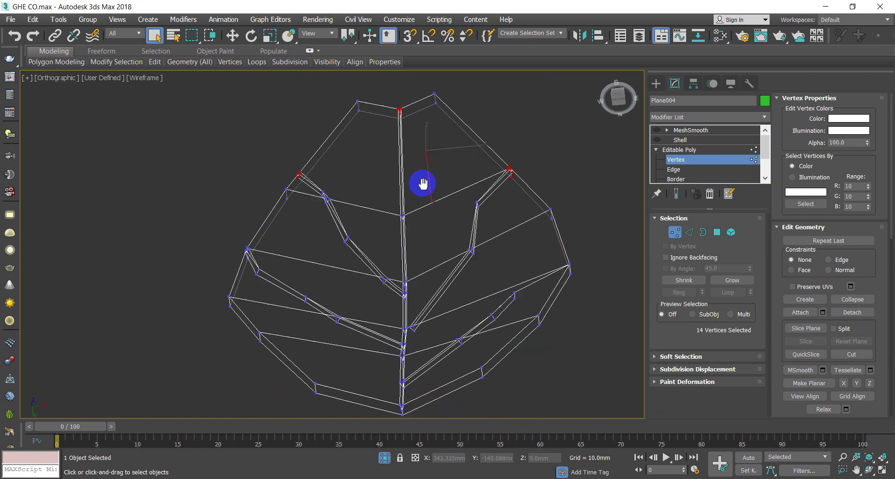
pyautogui.scroll(6, 503, 176)
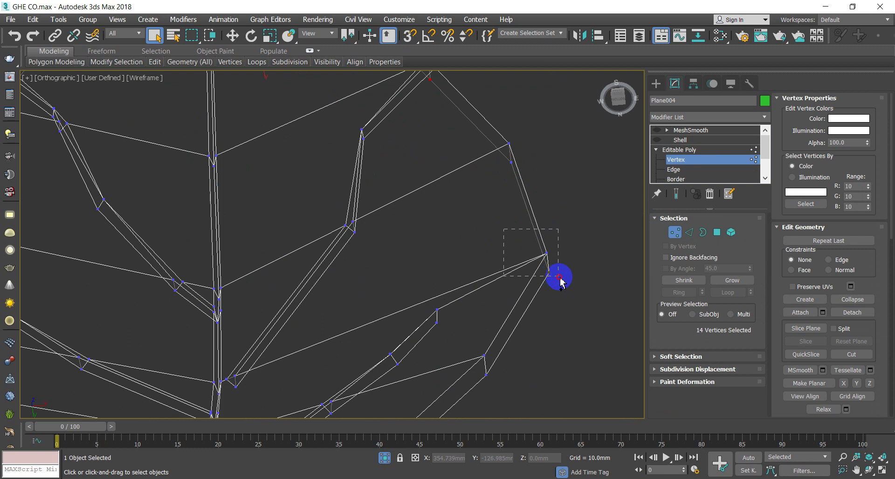
# Delete the leaf's Shell modifier and return to the vertex level of its Editable Poly base
pyautogui.rightClick(693, 141)
pyautogui.click(691, 157)
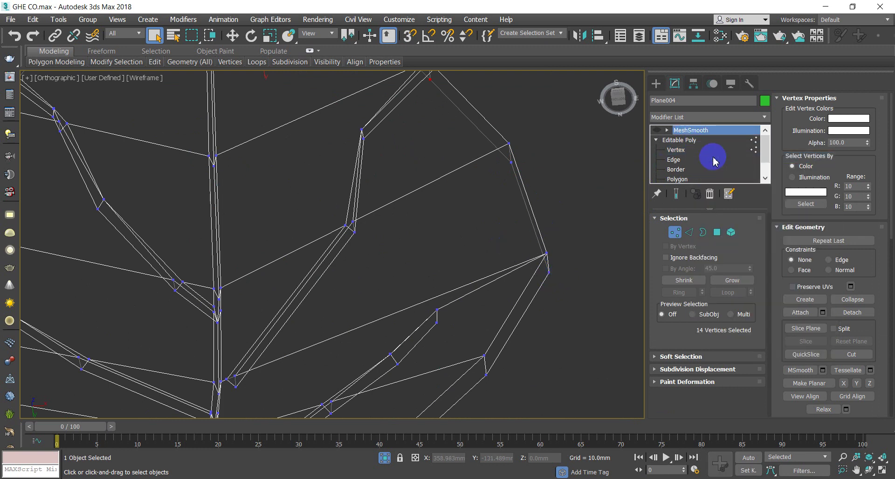
pyautogui.click(713, 150)
# Select the outline vertices at the outer ends of both upper side veins and at the leaf's right-hand corner
pyautogui.scroll(-5, 536, 233)
pyautogui.scroll(5, 538, 208)
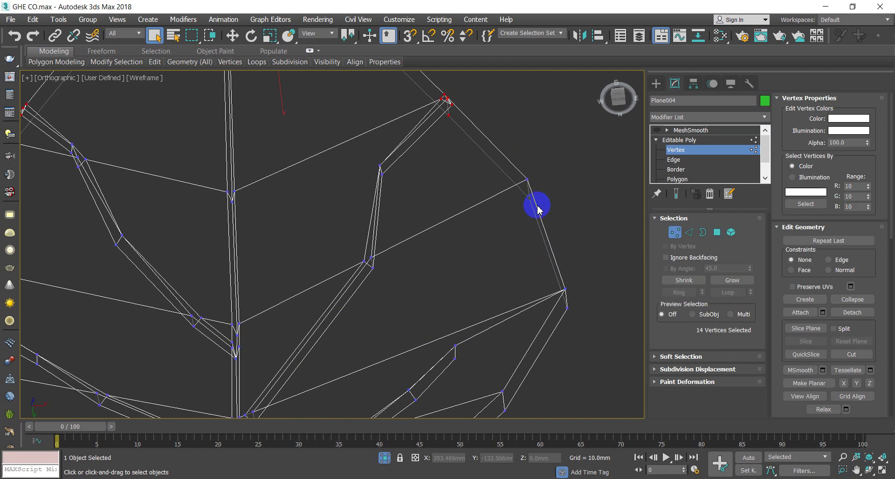
pyautogui.scroll(-5, 538, 214)
pyautogui.scroll(8, 547, 242)
pyautogui.moveTo(537, 209); pyautogui.dragTo(584, 250)
pyautogui.scroll(-3, 566, 239)
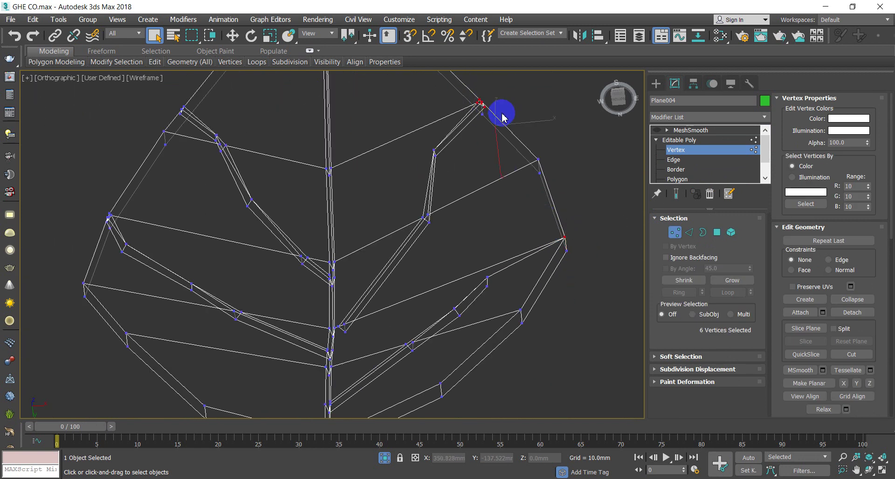
pyautogui.scroll(3, 502, 116)
pyautogui.scroll(-3, 485, 105)
pyautogui.scroll(4, 267, 108)
pyautogui.keyDown('ctrl'); pyautogui.moveTo(258, 90); pyautogui.dragTo(300, 134); pyautogui.keyUp('ctrl')
pyautogui.scroll(-4, 279, 156)
# Add the end vertices of the lower-left and lower-right side veins to the selection
pyautogui.scroll(5, 234, 176)
pyautogui.moveTo(158, 148); pyautogui.dragTo(229, 233)
pyautogui.scroll(-5, 235, 232)
pyautogui.moveTo(240, 239); pyautogui.dragTo(237, 160, button='middle')
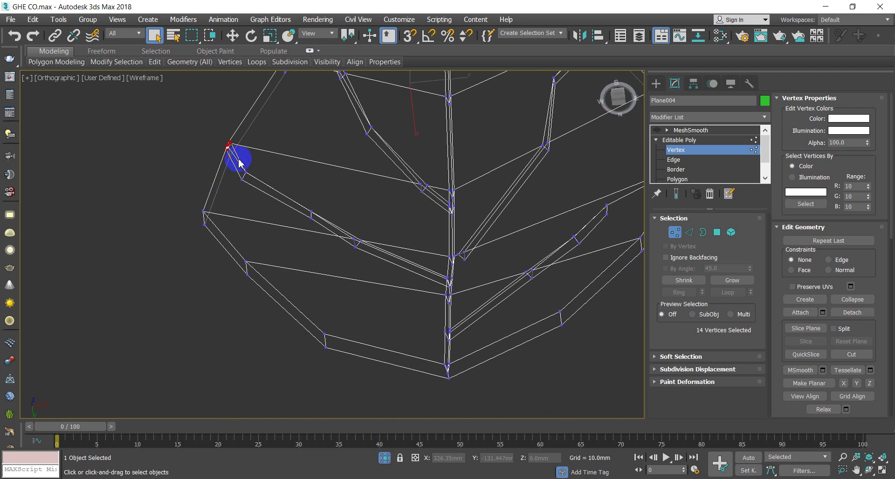
pyautogui.moveTo(370, 279); pyautogui.dragTo(272, 303, button='middle')
pyautogui.moveTo(503, 243); pyautogui.dragTo(466, 305, button='middle')
pyautogui.scroll(5, 468, 305)
pyautogui.scroll(-7, 457, 300)
pyautogui.scroll(2, 455, 296)
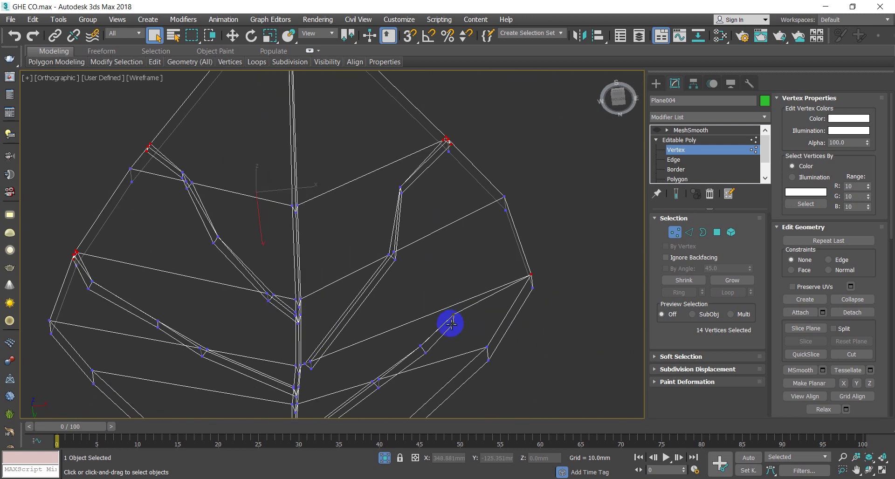
pyautogui.scroll(5, 451, 319)
pyautogui.keyDown('ctrl'); pyautogui.moveTo(447, 252); pyautogui.dragTo(471, 312); pyautogui.keyUp('ctrl')
pyautogui.scroll(-4, 489, 329)
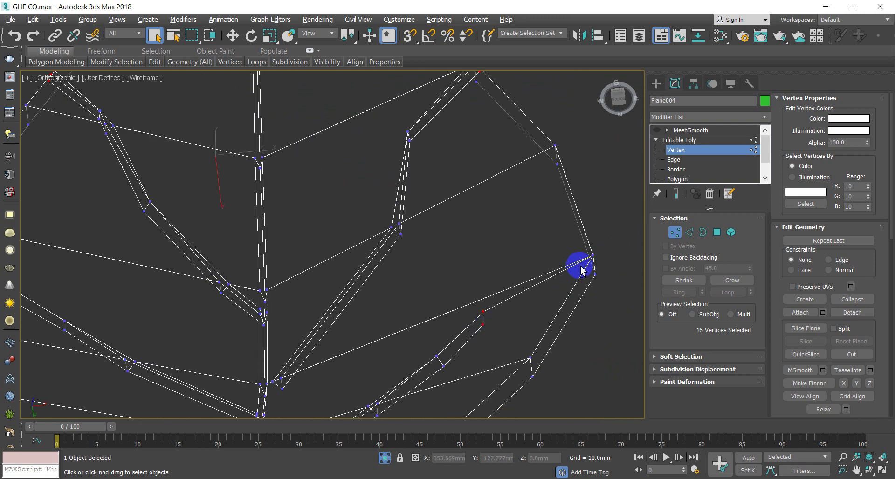
# Add the vertices at the midrib's upper end to the selected vein-end vertices
pyautogui.scroll(-4, 509, 245)
pyautogui.scroll(6, 493, 169)
pyautogui.scroll(-2, 508, 167)
pyautogui.scroll(6, 445, 233)
pyautogui.moveTo(290, 156); pyautogui.dragTo(418, 366)
pyautogui.scroll(-8, 410, 358)
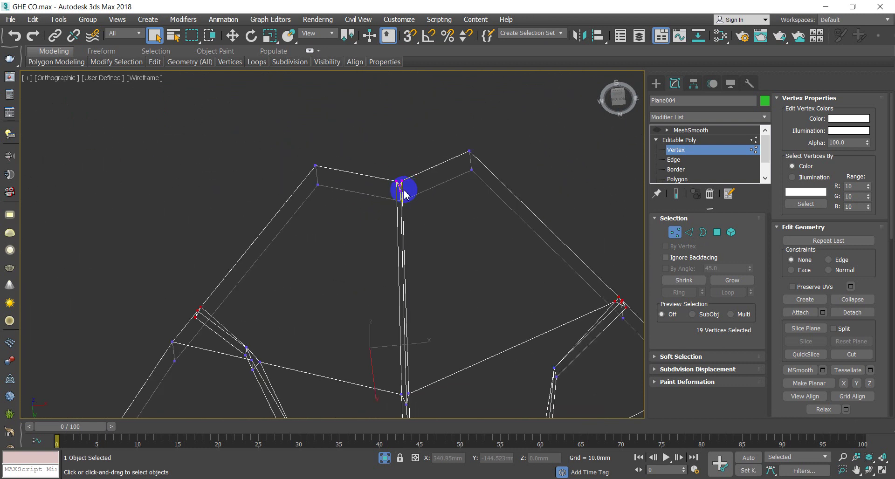
# Weld the selected vein-end vertices with a weld threshold of 0.433 mm
pyautogui.rightClick(255, 237)
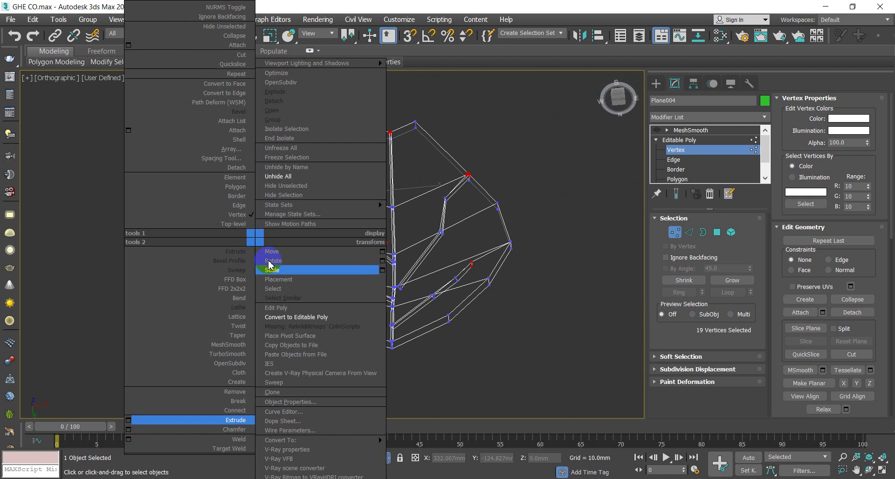
pyautogui.click(128, 439)
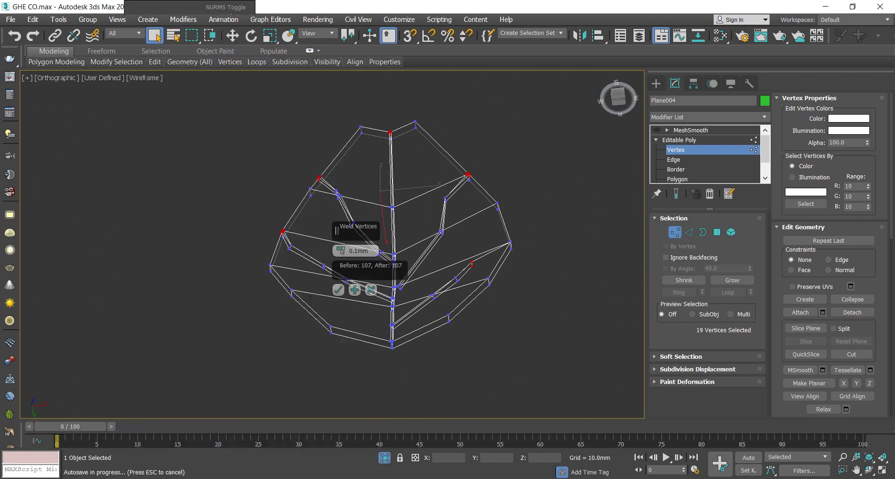
pyautogui.click(337, 289)
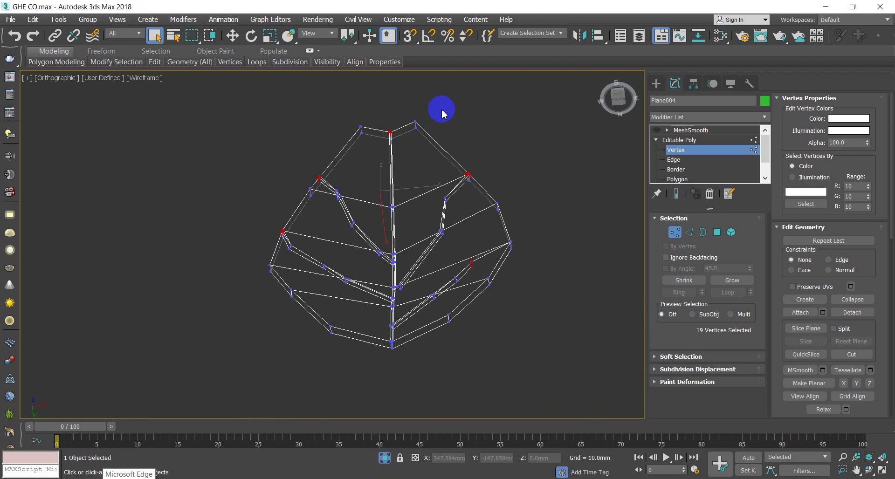
pyautogui.scroll(3, 438, 130)
pyautogui.rightClick(230, 237)
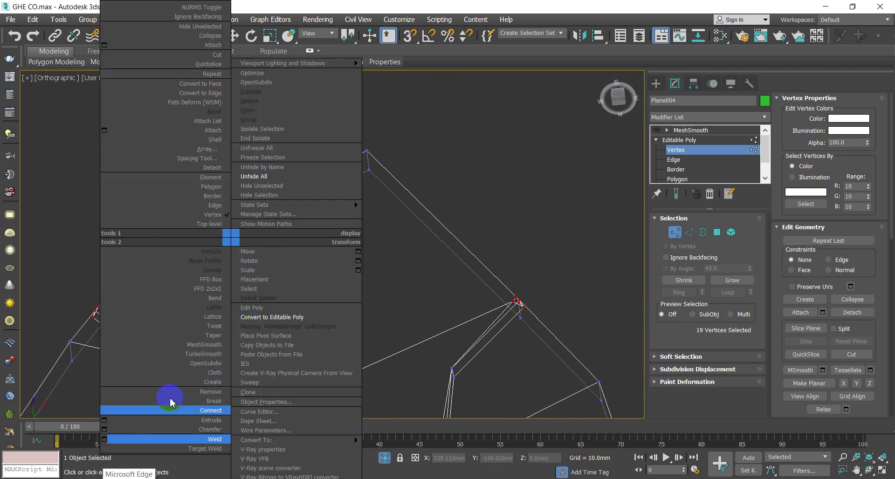
pyautogui.click(110, 439)
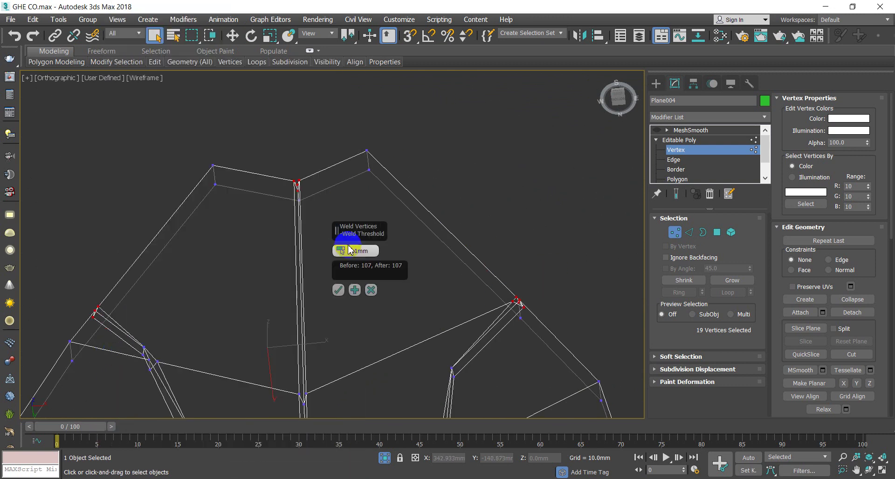
pyautogui.moveTo(343, 250); pyautogui.dragTo(343, 241)
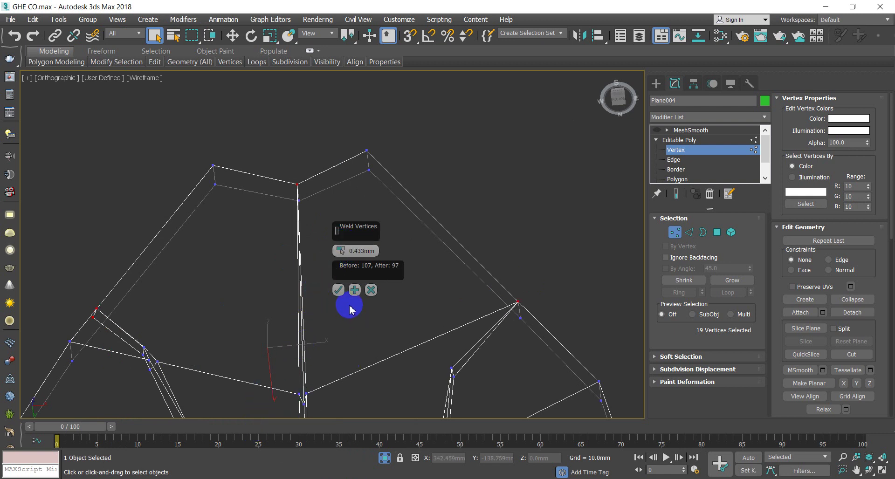
pyautogui.click(339, 290)
# Move the two rim vertices at the upper-left vein's first bend apart to open the groove there
pyautogui.keyDown('alt'); pyautogui.moveTo(340, 295); pyautogui.dragTo(338, 207, button='middle'); pyautogui.keyUp('alt')
pyautogui.scroll(5, 327, 242)
pyautogui.scroll(5, 334, 305)
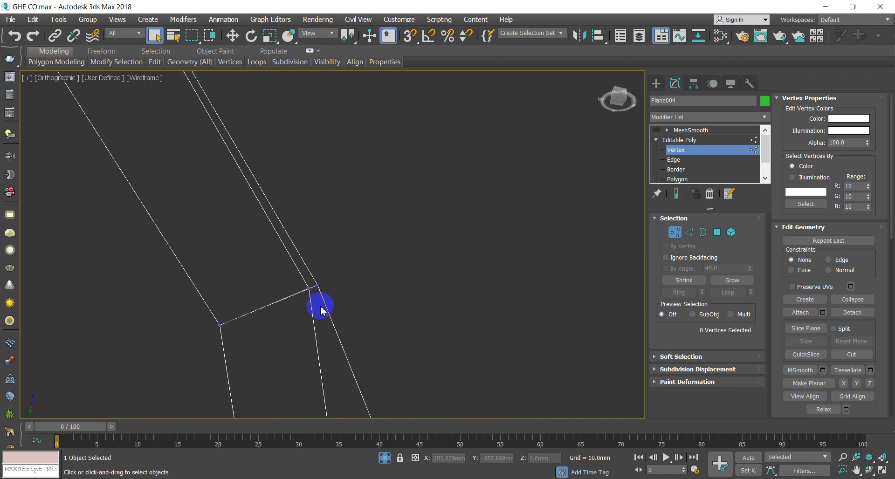
pyautogui.keyDown('alt'); pyautogui.moveTo(298, 294); pyautogui.dragTo(334, 259, button='middle'); pyautogui.keyUp('alt')
pyautogui.scroll(-4, 333, 259)
pyautogui.click(231, 36)
pyautogui.scroll(3, 366, 251)
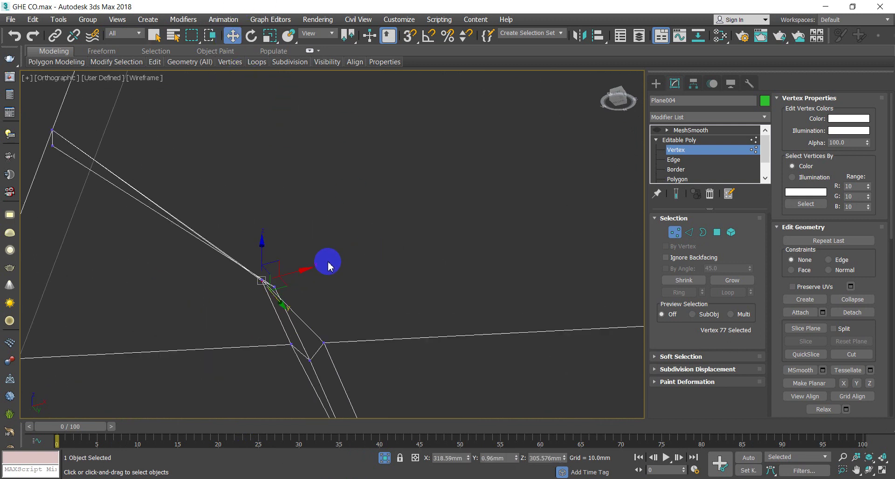
pyautogui.moveTo(285, 275); pyautogui.dragTo(275, 282)
pyautogui.moveTo(274, 283)
pyautogui.keyDown('alt'); pyautogui.mouseDown(button='middle')
pyautogui.moveTo(289, 283)
pyautogui.moveTo(292, 269)
pyautogui.moveTo(279, 276)
pyautogui.mouseUp(button='middle'); pyautogui.keyUp('alt')
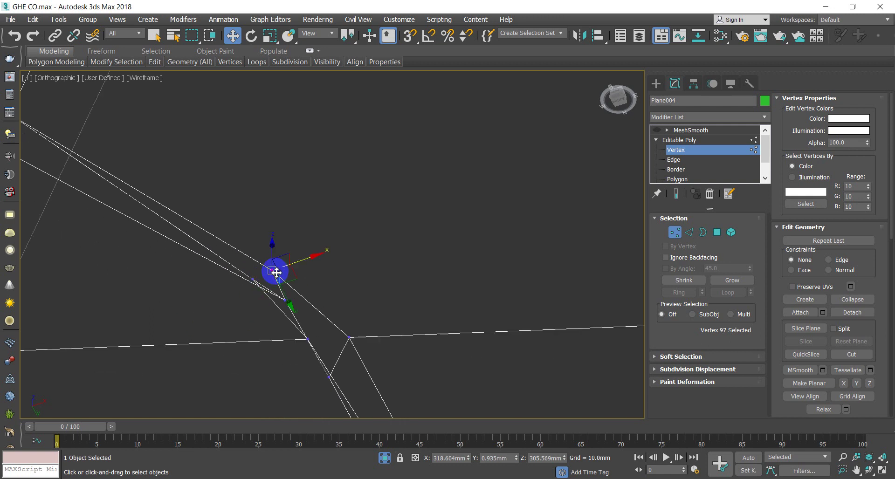
pyautogui.moveTo(296, 264); pyautogui.dragTo(314, 256)
pyautogui.scroll(-5, 422, 253)
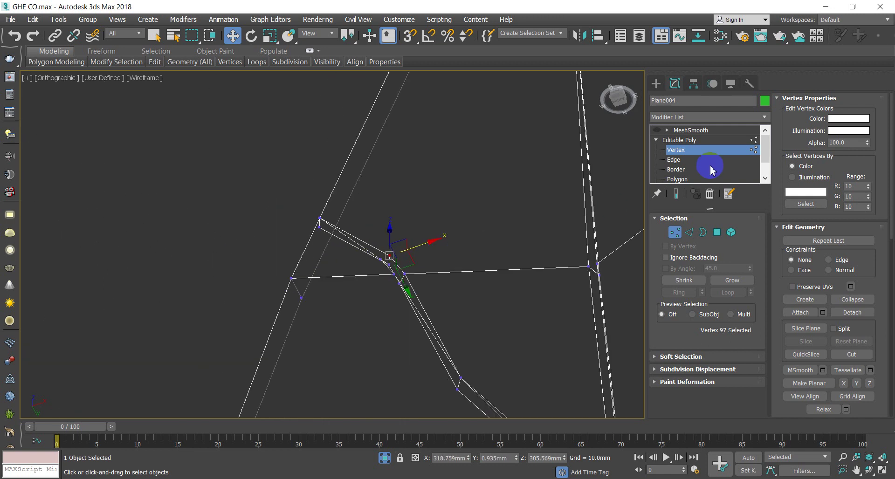
# Leave vertex editing, display the leaf shaded with edged faces and turn its MeshSmooth modifier back on
pyautogui.click(704, 153)
pyautogui.click(488, 163)
pyautogui.scroll(-8, 488, 164)
pyautogui.moveTo(489, 195); pyautogui.dragTo(422, 198, button='middle')
pyautogui.press('F3')
pyautogui.scroll(6, 433, 199)
pyautogui.click(455, 209)
pyautogui.press('F4')
pyautogui.scroll(-3, 455, 211)
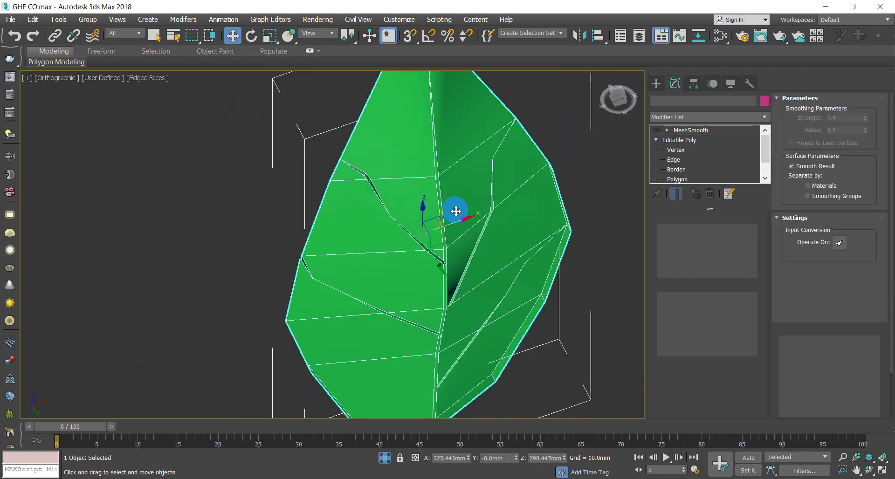
pyautogui.click(657, 130)
# Examine the smoothed vein grooves on the leaf from several angles and close up
pyautogui.keyDown('alt'); pyautogui.moveTo(593, 196); pyautogui.dragTo(617, 198, button='middle'); pyautogui.keyUp('alt')
pyautogui.scroll(5, 608, 199)
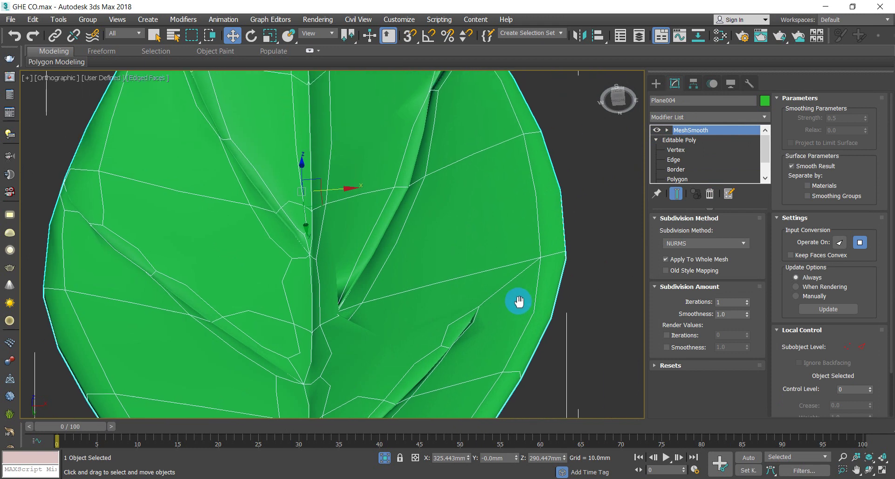
pyautogui.keyDown('alt'); pyautogui.moveTo(495, 314); pyautogui.dragTo(494, 318, button='middle'); pyautogui.keyUp('alt')
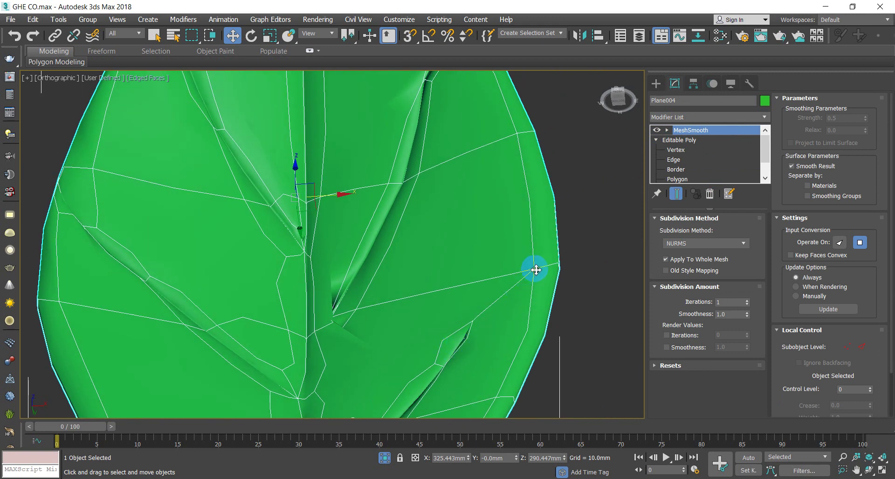
pyautogui.scroll(-5, 536, 270)
pyautogui.keyDown('alt'); pyautogui.moveTo(522, 285); pyautogui.dragTo(545, 302, button='middle'); pyautogui.keyUp('alt')
pyautogui.scroll(3, 533, 227)
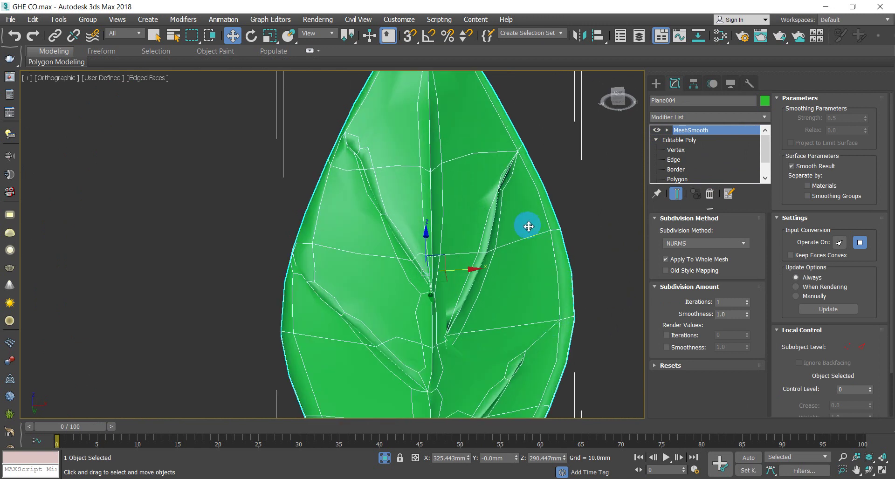
pyautogui.scroll(5, 465, 230)
pyautogui.scroll(-2, 478, 240)
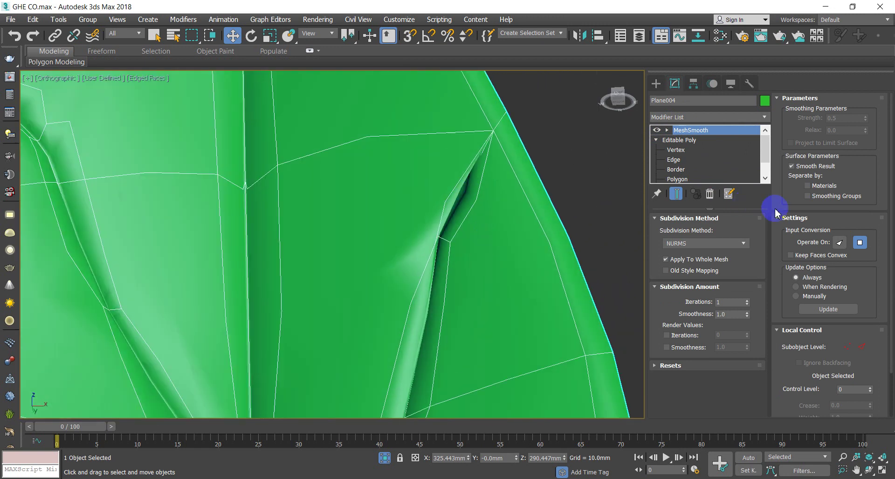
# At MeshSmooth's vertex level, shift the control vertices at the upper-right vein's bend along X to reshape the groove
pyautogui.click(846, 348)
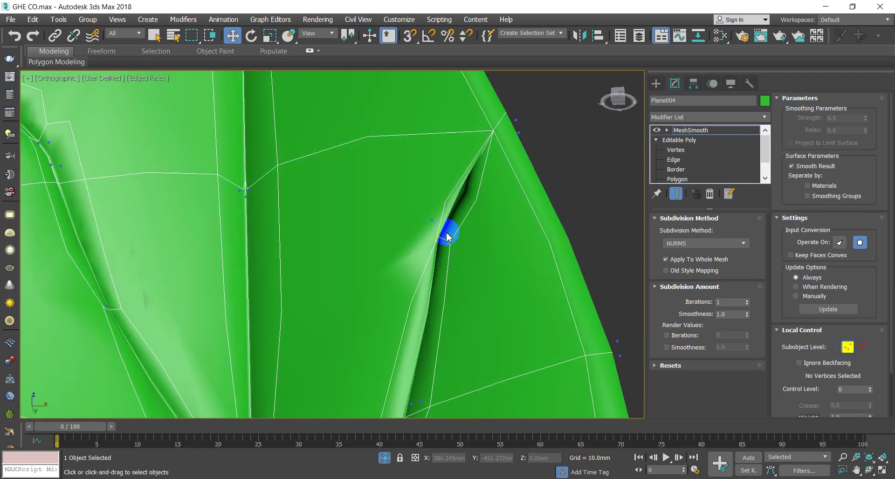
pyautogui.moveTo(429, 226); pyautogui.dragTo(459, 221)
pyautogui.press('F3')
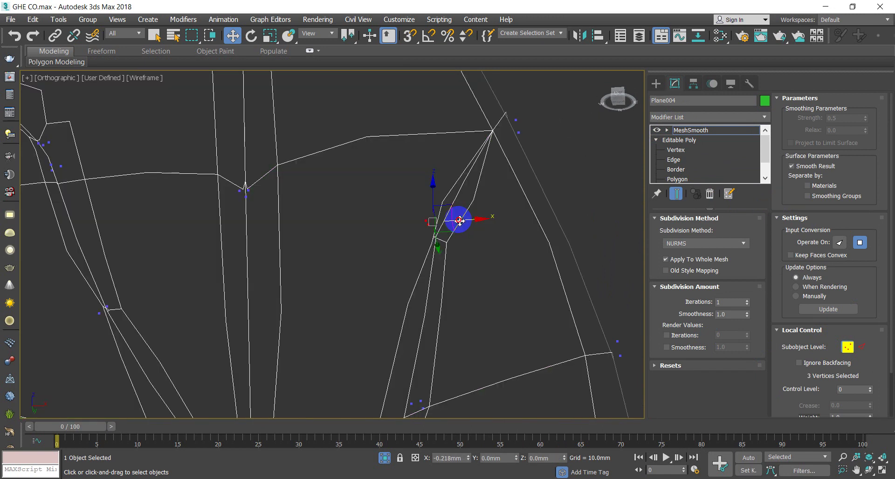
pyautogui.press('F3')
pyautogui.press('F3')
pyautogui.scroll(3, 448, 219)
pyautogui.click(428, 236)
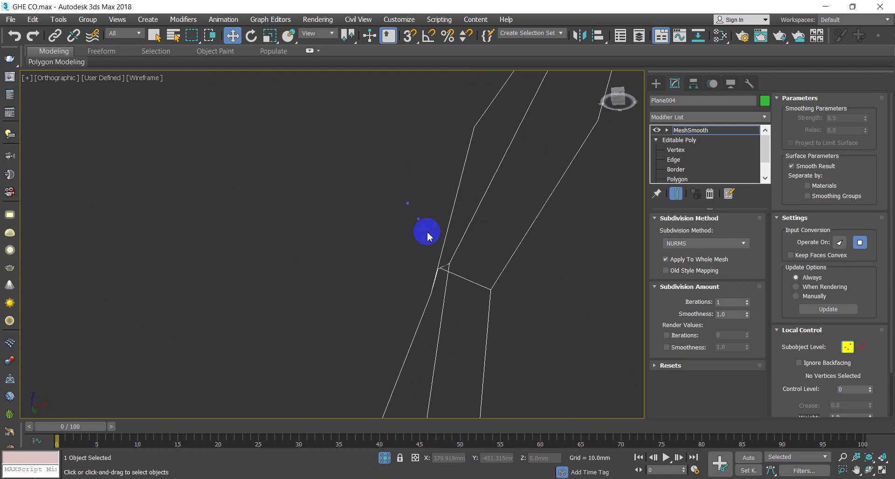
pyautogui.click(418, 219)
pyautogui.moveTo(448, 219); pyautogui.dragTo(595, 264)
pyautogui.press('F3')
pyautogui.scroll(-4, 544, 262)
pyautogui.scroll(3, 286, 183)
# Move two control vertices at the upper-left vein's middle bend about -0.5 mm along X
pyautogui.press('F3')
pyautogui.scroll(4, 314, 279)
pyautogui.moveTo(255, 246)
pyautogui.mouseDown()
pyautogui.moveTo(289, 272)
pyautogui.moveTo(366, 248)
pyautogui.moveTo(256, 281)
pyautogui.moveTo(409, 230)
pyautogui.moveTo(401, 231)
pyautogui.moveTo(454, 230)
pyautogui.moveTo(431, 233)
pyautogui.mouseUp()
pyautogui.press('F3')
pyautogui.moveTo(301, 238); pyautogui.dragTo(278, 246)
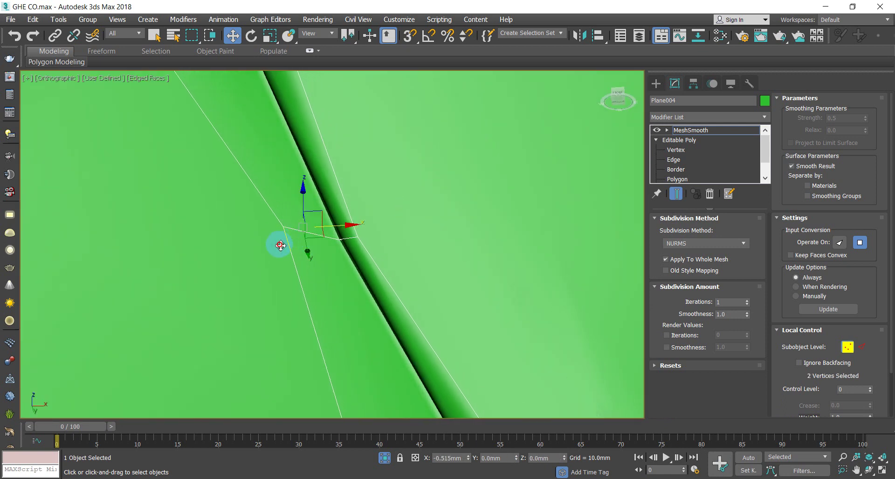
pyautogui.scroll(-5, 310, 225)
pyautogui.scroll(-5, 295, 254)
pyautogui.scroll(5, 326, 252)
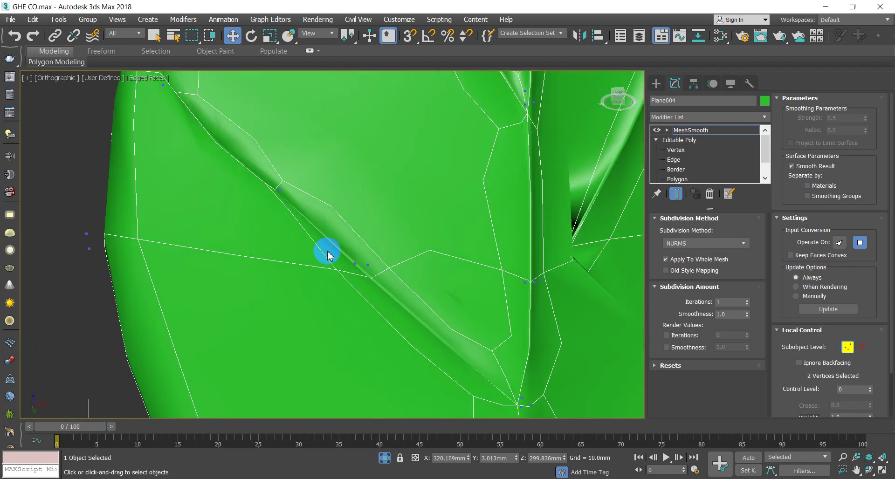
# Spread the control vertices on both sides of the lower-left vein's bend apart along X to widen the groove
pyautogui.press('F3')
pyautogui.moveTo(304, 191); pyautogui.dragTo(286, 191)
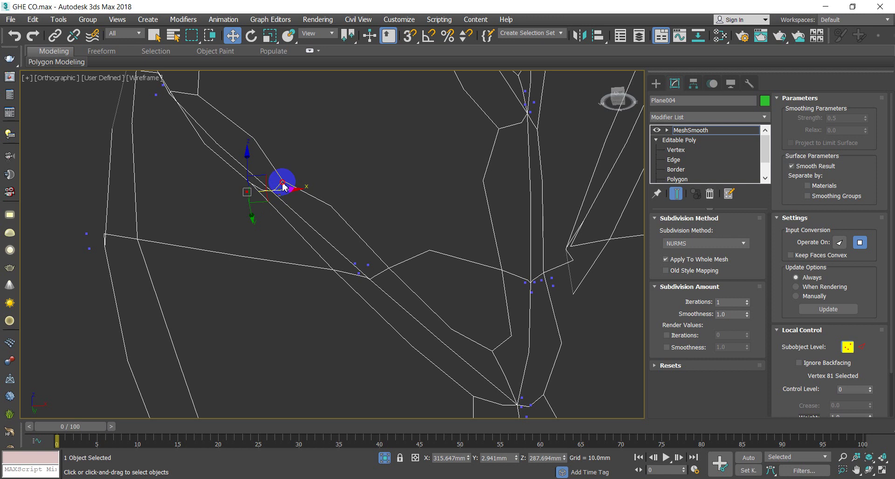
pyautogui.click(283, 183)
pyautogui.scroll(3, 278, 190)
pyautogui.click(282, 188)
pyautogui.moveTo(300, 186); pyautogui.dragTo(330, 176)
pyautogui.press('F3')
pyautogui.scroll(-5, 345, 202)
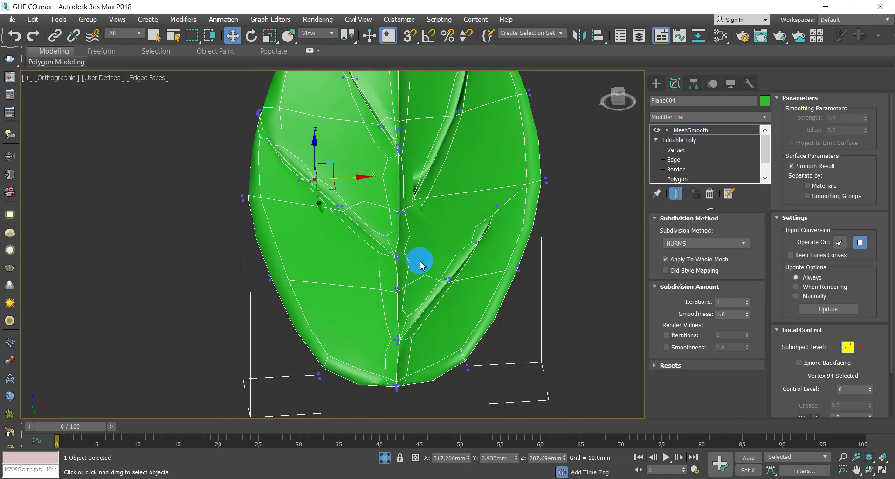
# Shift the two control vertices at the lower-right vein's middle bend apart along X to widen the groove
pyautogui.scroll(4, 438, 295)
pyautogui.moveTo(479, 262); pyautogui.dragTo(374, 299, button='middle')
pyautogui.moveTo(445, 186); pyautogui.dragTo(420, 275, button='middle')
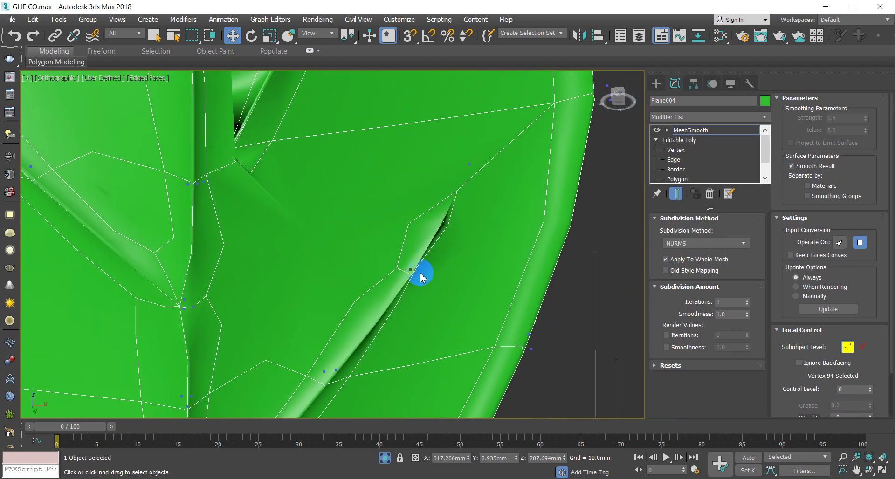
pyautogui.press('F3')
pyautogui.scroll(2, 420, 273)
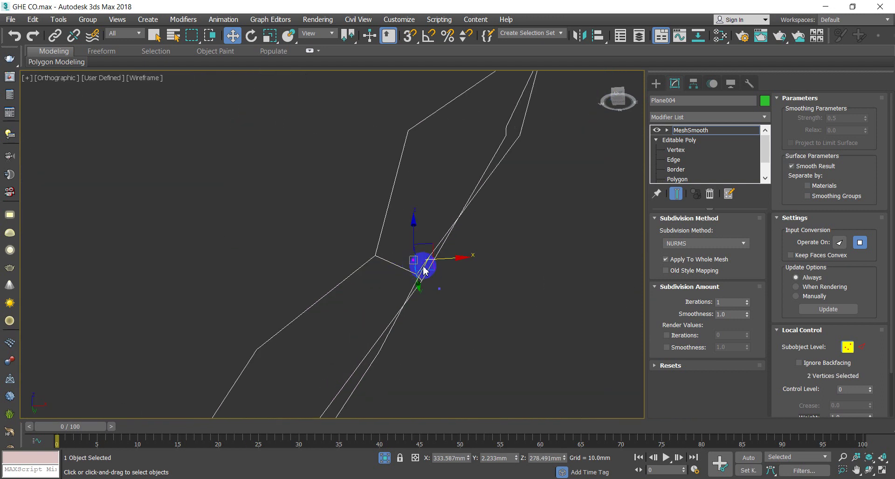
pyautogui.moveTo(434, 262)
pyautogui.mouseDown()
pyautogui.moveTo(417, 248)
pyautogui.moveTo(445, 264)
pyautogui.mouseUp()
pyautogui.moveTo(455, 296); pyautogui.dragTo(460, 278)
pyautogui.scroll(-3, 445, 259)
pyautogui.moveTo(486, 237); pyautogui.dragTo(446, 285, button='middle')
pyautogui.scroll(1, 446, 285)
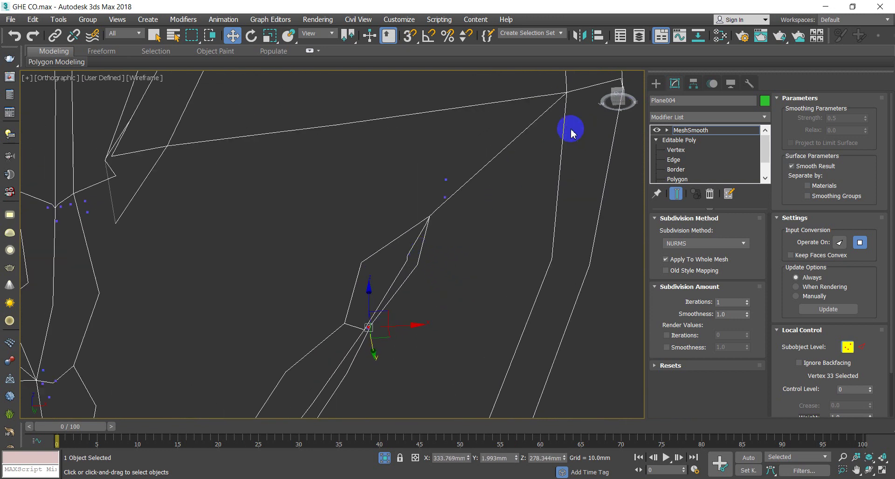
pyautogui.scroll(-5, 559, 126)
pyautogui.press('F3')
pyautogui.moveTo(543, 173); pyautogui.dragTo(493, 301, button='middle')
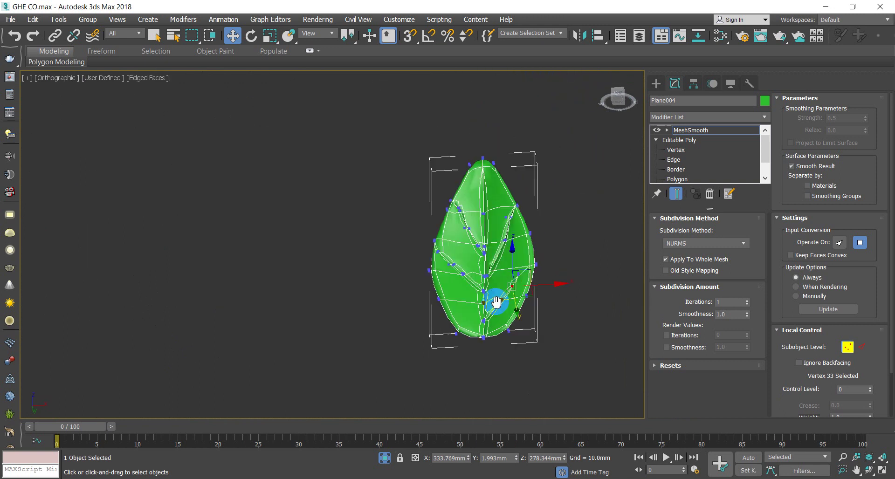
# Leave MeshSmooth's vertex level, deselect the leaf, and show it shaded without edges
pyautogui.click(582, 245)
pyautogui.scroll(3, 515, 223)
pyautogui.scroll(-1, 516, 223)
pyautogui.press('F3')
pyautogui.press('F3')
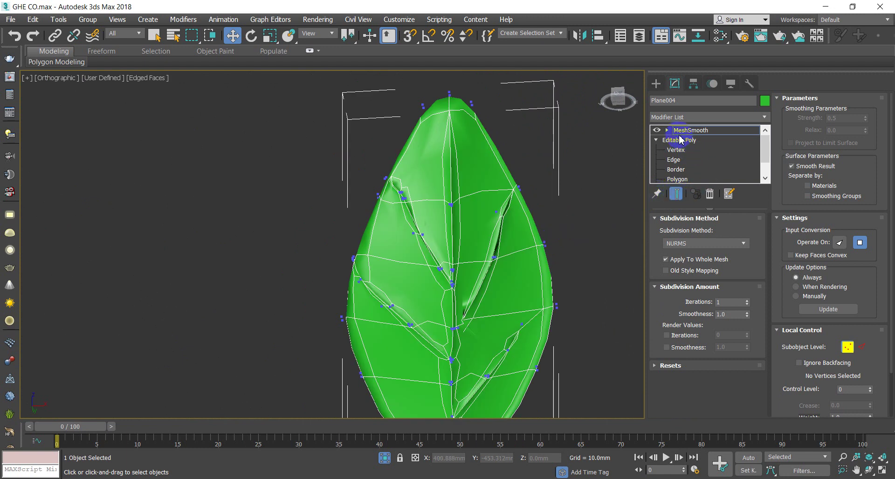
pyautogui.click(860, 247)
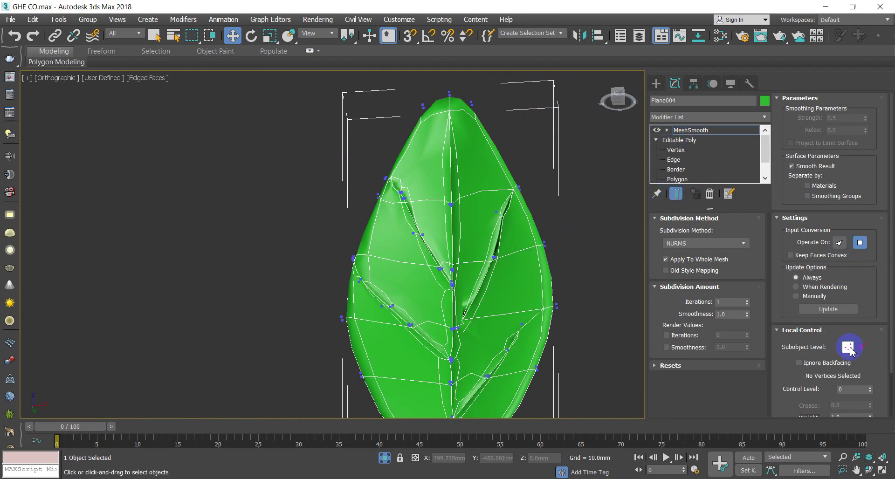
pyautogui.click(850, 350)
pyautogui.click(258, 229)
pyautogui.moveTo(355, 275); pyautogui.dragTo(313, 213, button='middle')
pyautogui.scroll(-2, 312, 214)
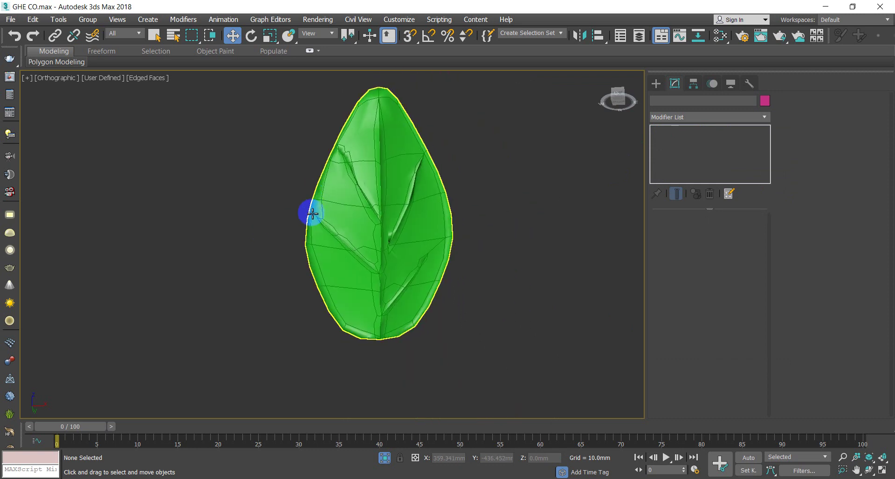
pyautogui.press('F4')
pyautogui.scroll(3, 499, 281)
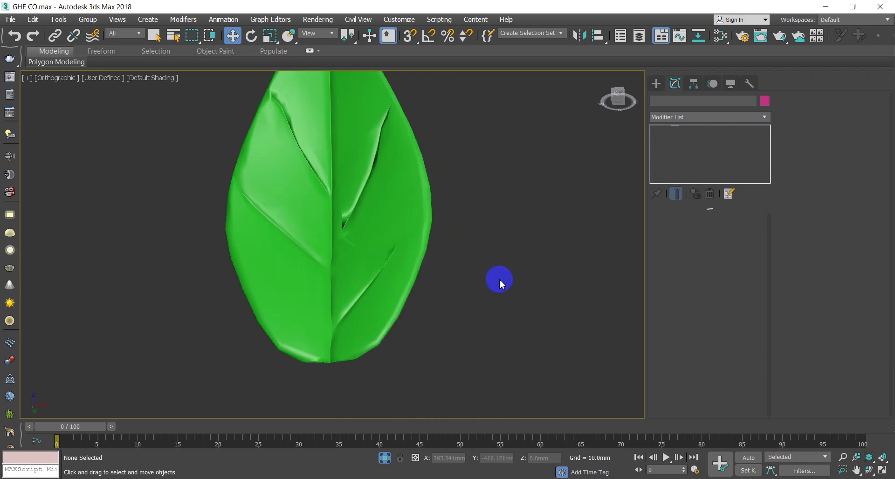
pyautogui.click(390, 247)
pyautogui.keyDown('alt'); pyautogui.moveTo(371, 252); pyautogui.dragTo(375, 277, button='middle'); pyautogui.keyUp('alt')
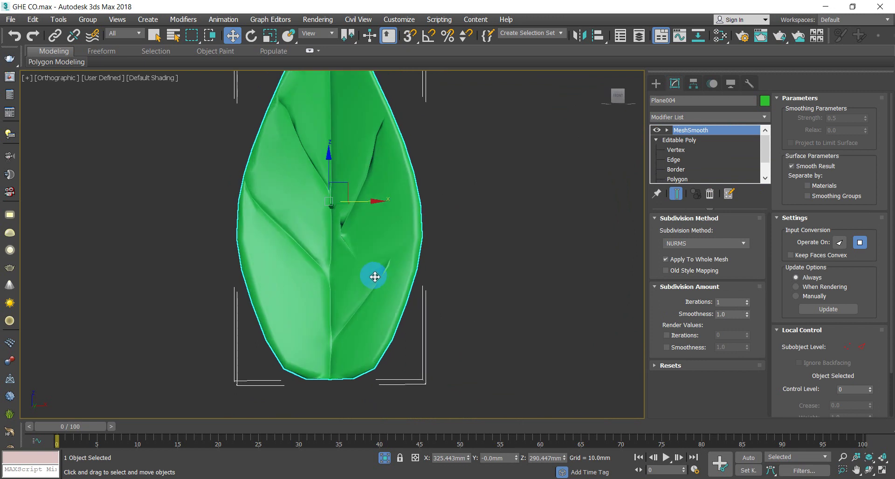
pyautogui.click(675, 155)
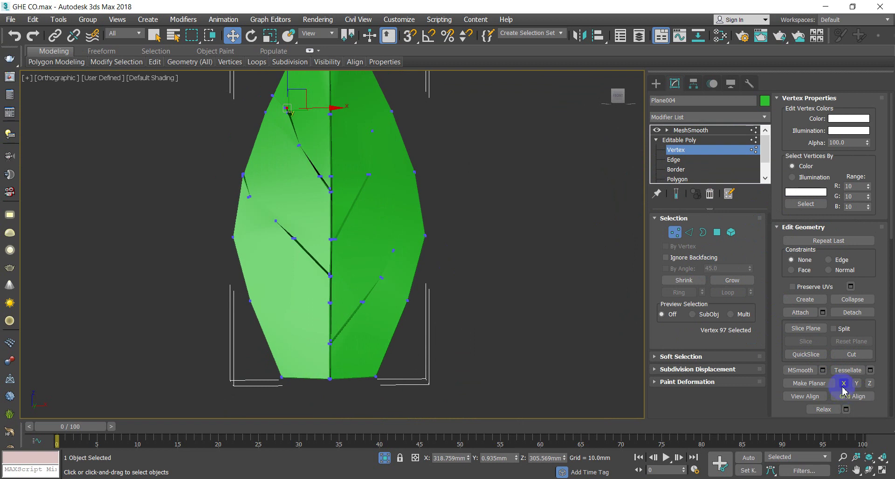
pyautogui.scroll(-3, 469, 233)
pyautogui.moveTo(489, 243); pyautogui.dragTo(463, 278, button='middle')
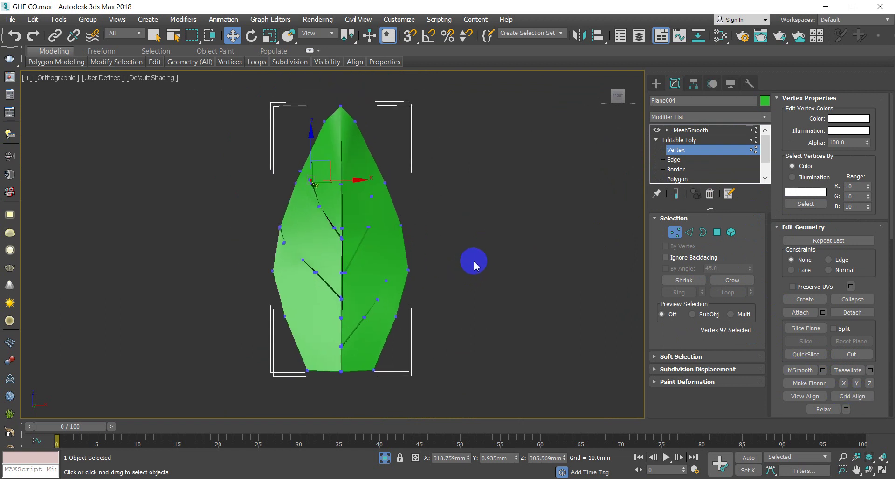
pyautogui.click(508, 254)
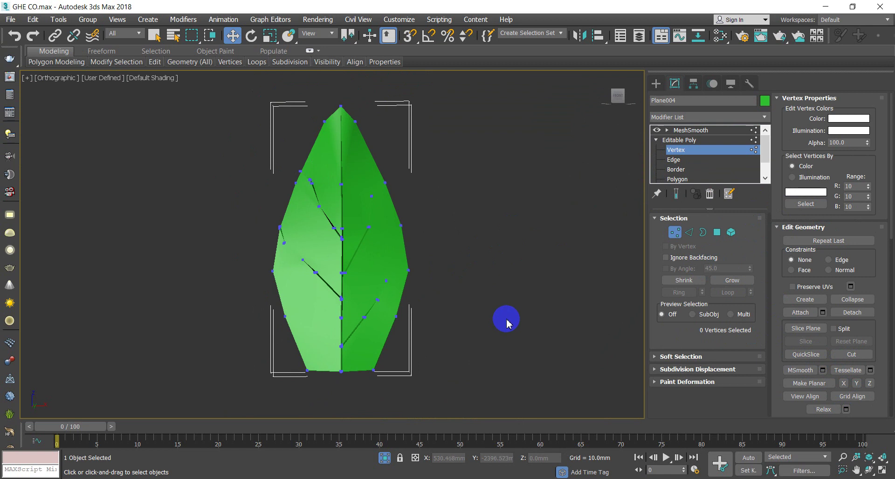
pyautogui.click(674, 232)
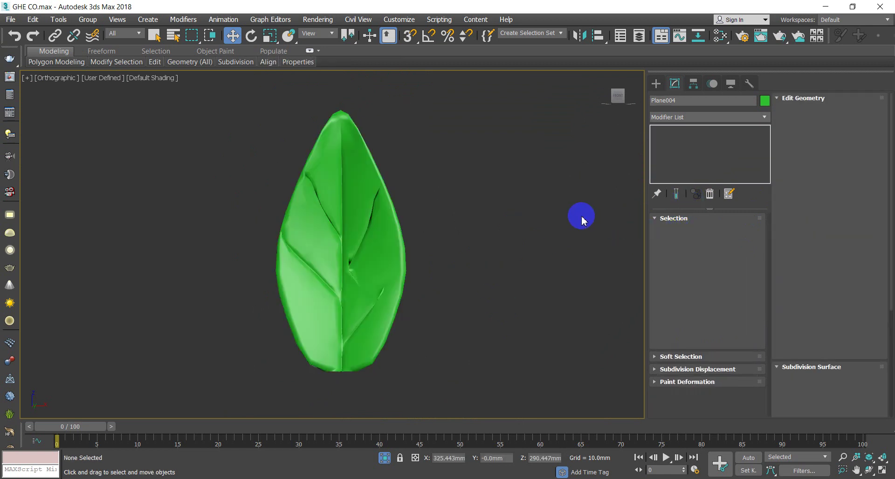
# Deselect the leaf and unhide the rest of the scene to show the chair parts and reference images
pyautogui.click(583, 219)
pyautogui.rightClick(508, 187)
pyautogui.click(526, 136)
pyautogui.scroll(-3, 451, 198)
pyautogui.scroll(-5, 451, 201)
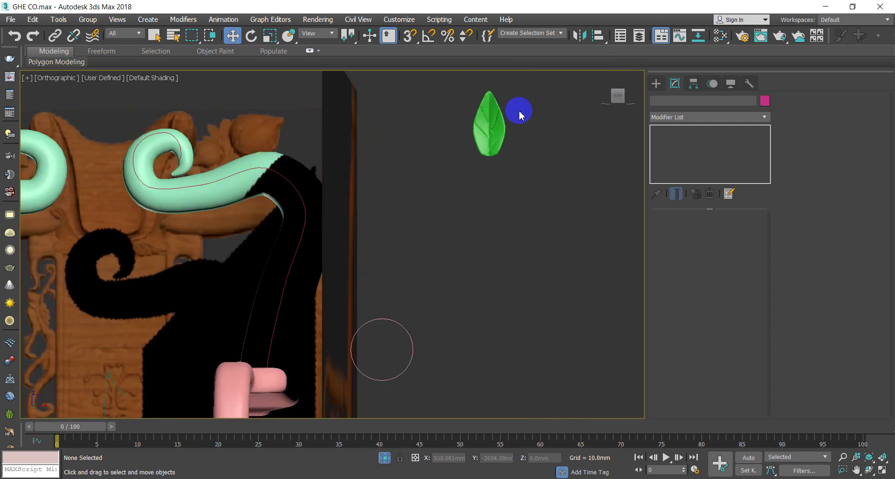
pyautogui.moveTo(305, 216); pyautogui.dragTo(349, 261, button='middle')
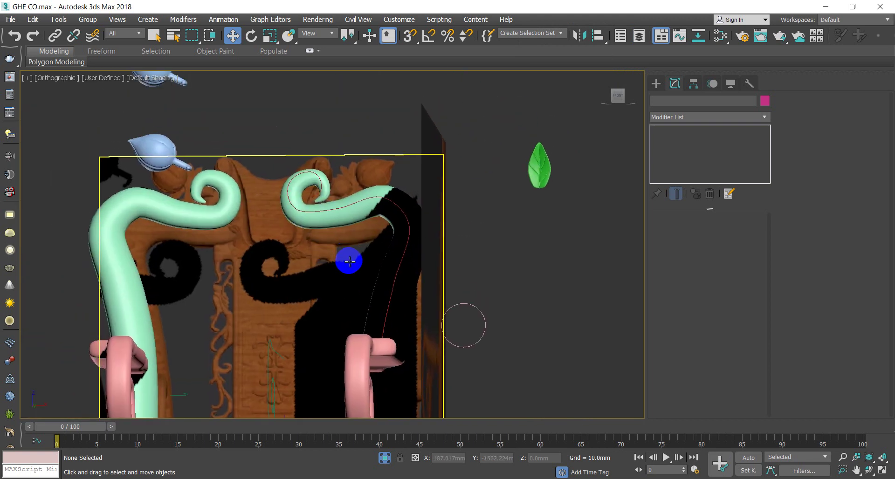